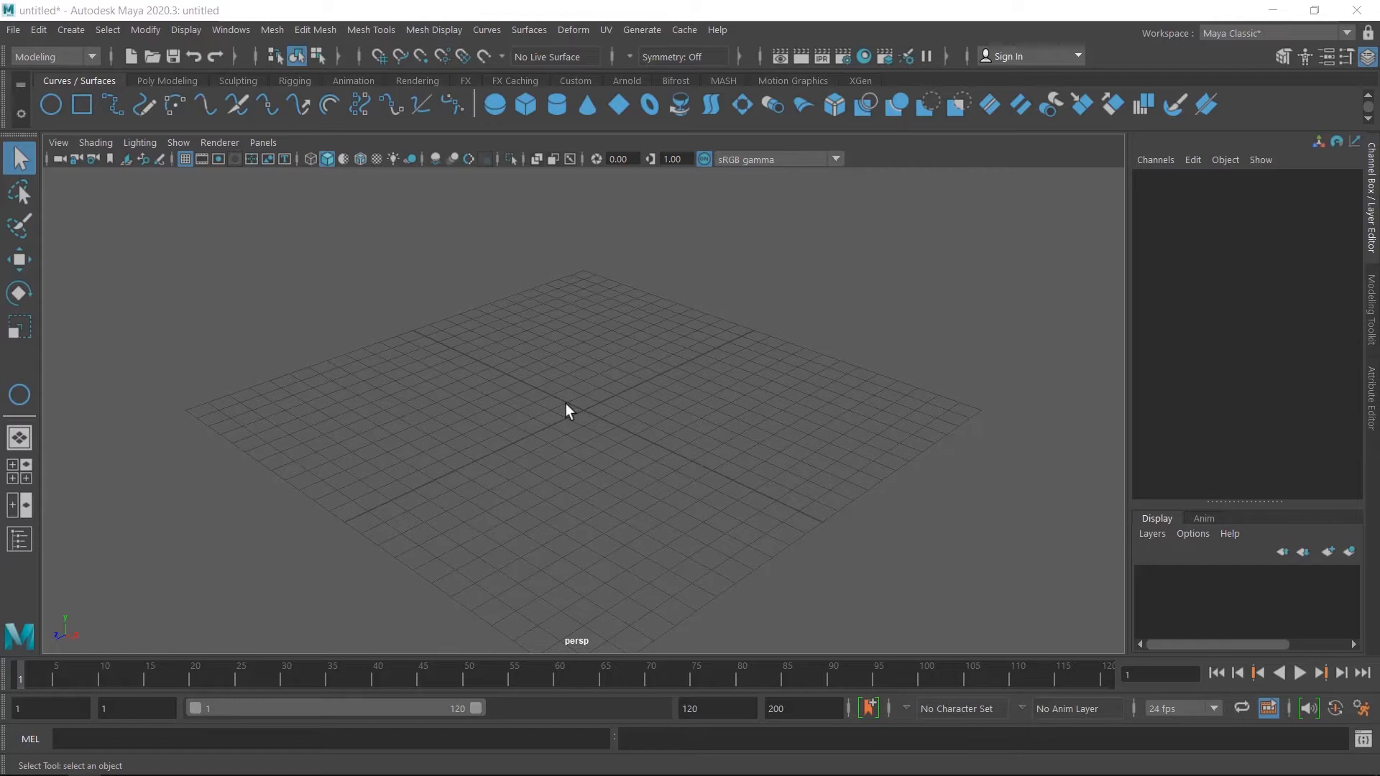
In the top view, create a NURBS circle centred at about X -9.2, Z -1.9.
{"action": "key", "text": "space"}
{"action": "key", "text": "space"}
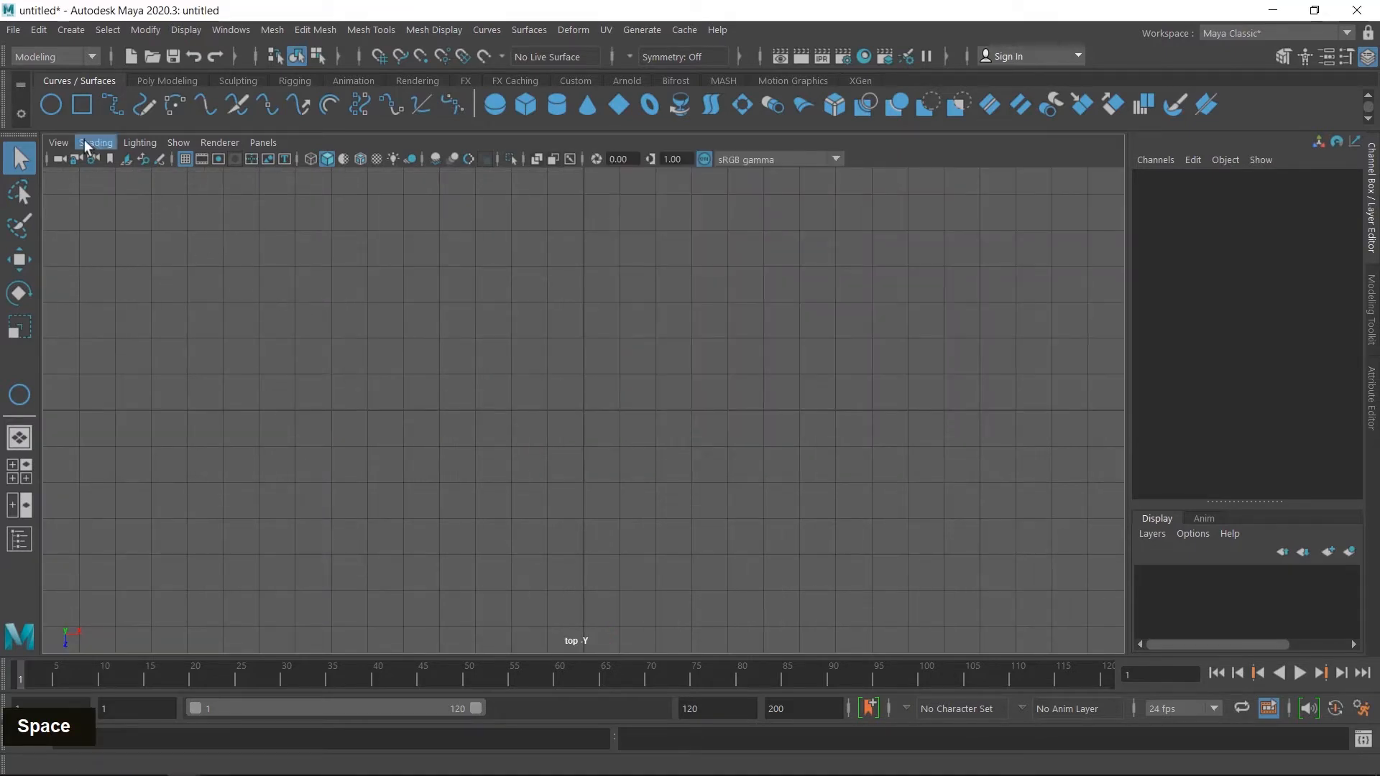
{"action": "left_click", "coordinate": [45, 103]}
{"action": "left_click_drag", "start_coordinate": [250, 341], "coordinate": [290, 385]}
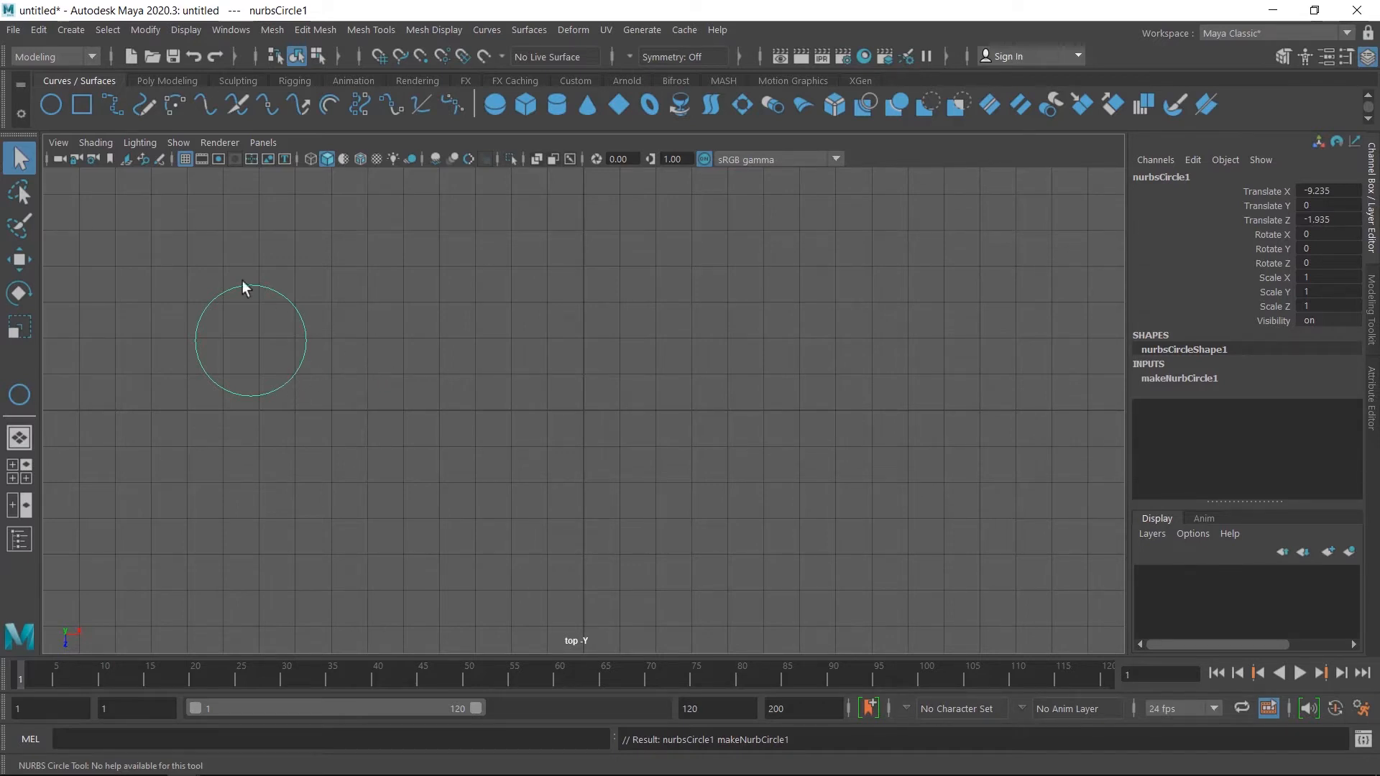
Clone the circle twice along the X axis at about X -6.9 and -4.7, overlapping each neighbouring circle.
{"action": "left_click", "coordinate": [21, 263]}
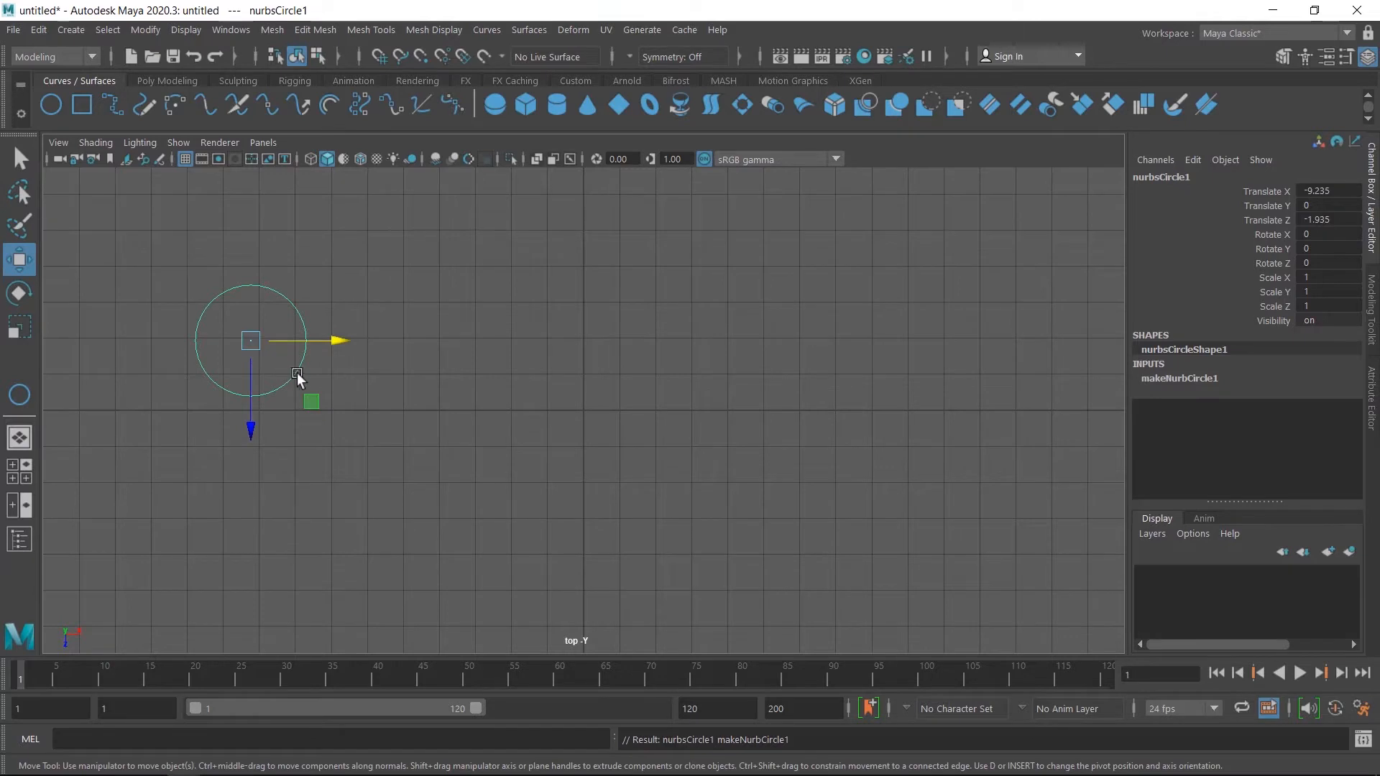
{"action": "key", "text": "shift"}
{"action": "left_click_drag", "start_coordinate": [332, 344], "coordinate": [419, 351], "text": "shift"}
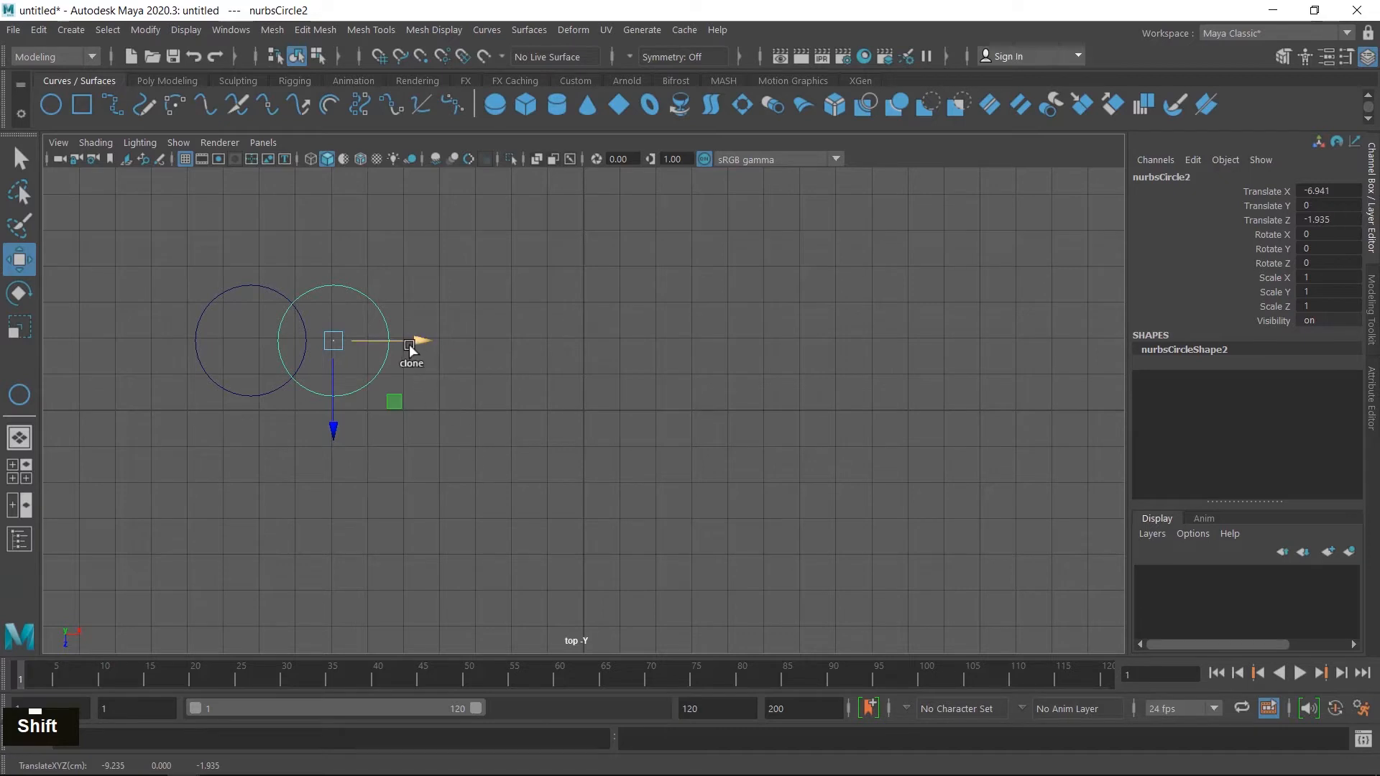
{"action": "left_click_drag", "start_coordinate": [410, 349], "coordinate": [486, 356], "text": "shift"}
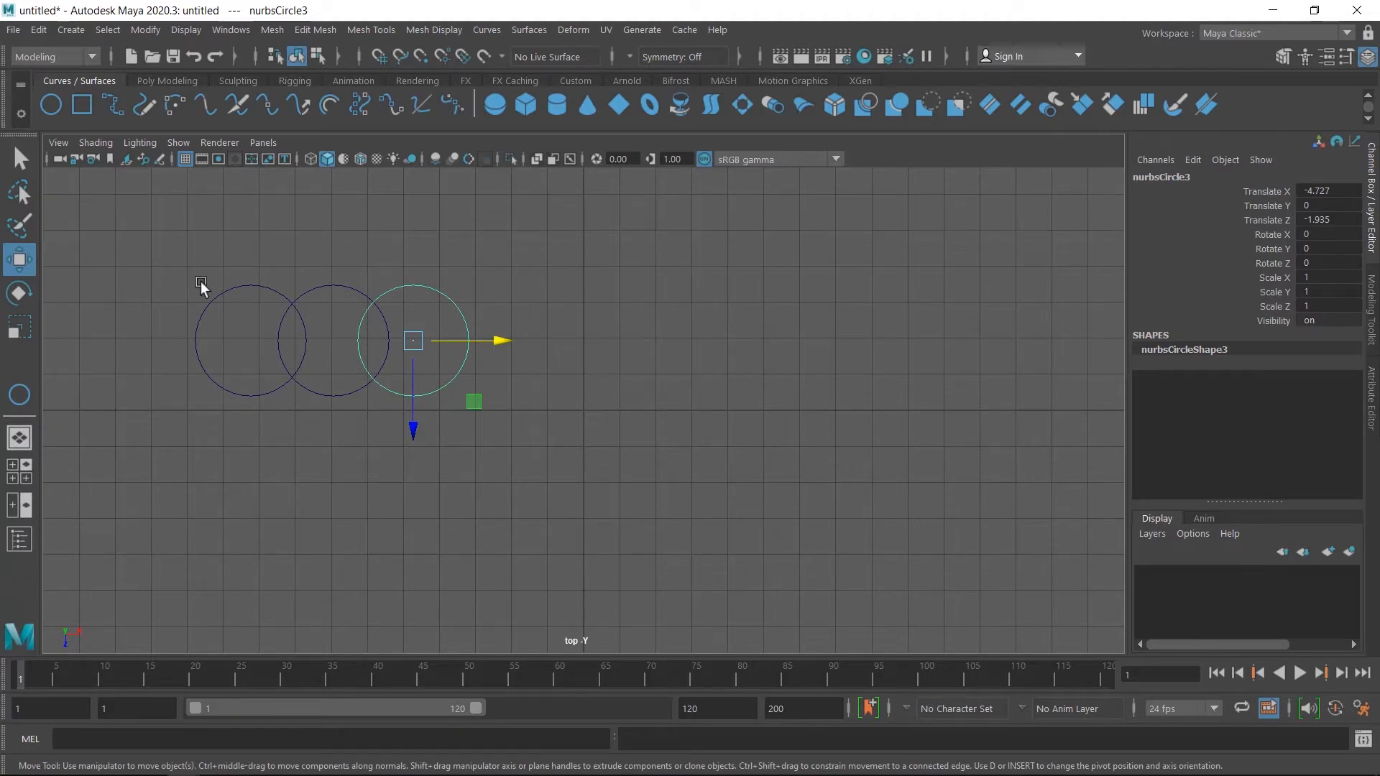
Select all three circles and apply Intersect Curves with its settings reset to default.
{"action": "left_click_drag", "start_coordinate": [201, 282], "coordinate": [245, 327]}
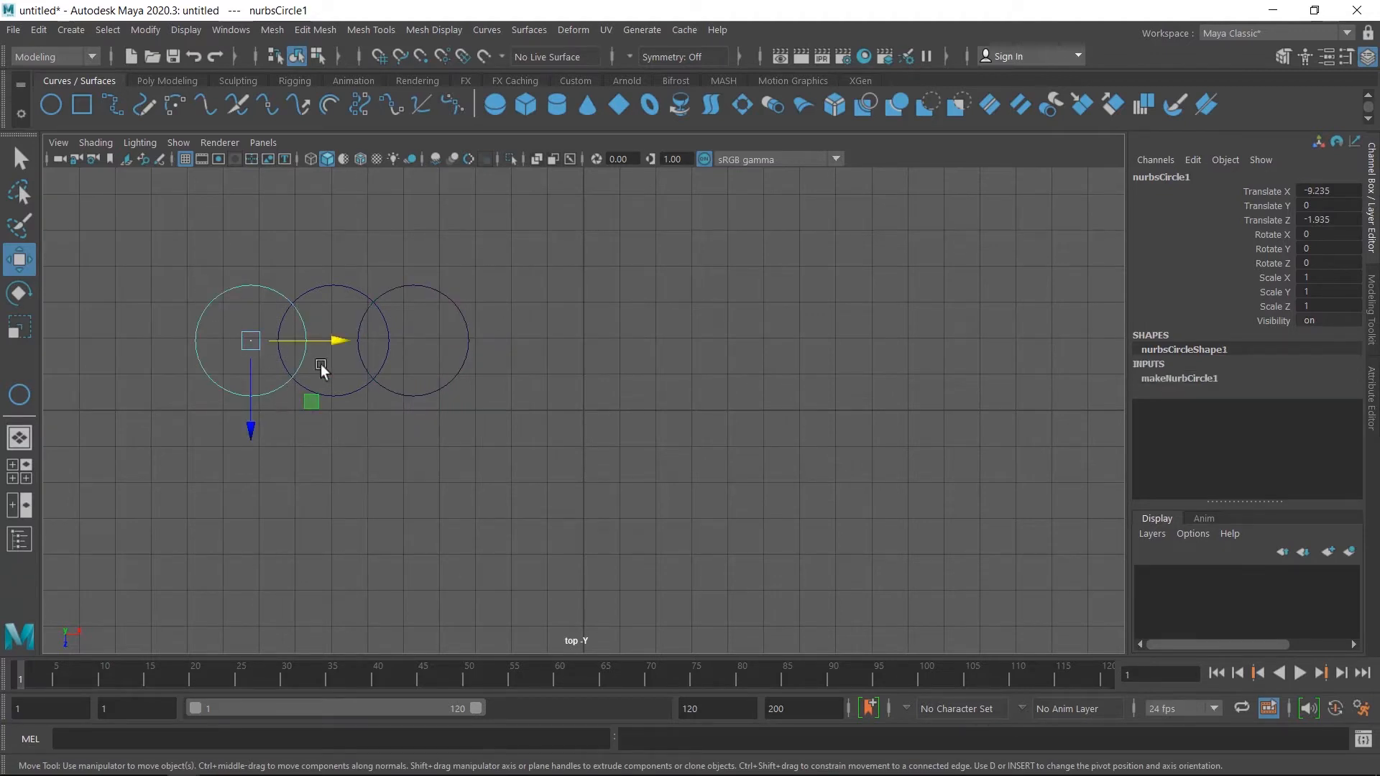
{"action": "left_click", "coordinate": [320, 284], "text": "shift"}
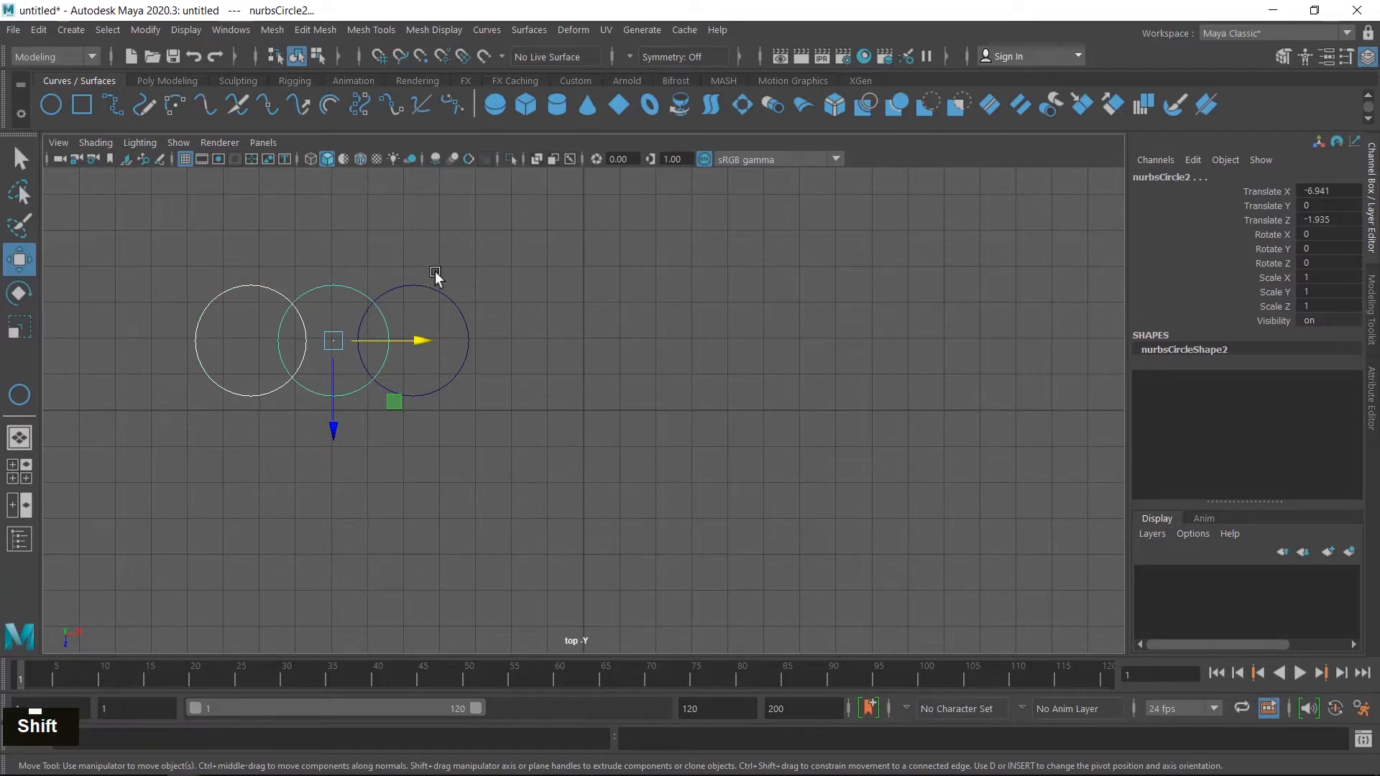
{"action": "left_click", "coordinate": [403, 265], "text": "shift"}
{"action": "left_click_drag", "start_coordinate": [451, 315], "coordinate": [453, 317], "text": "shift"}
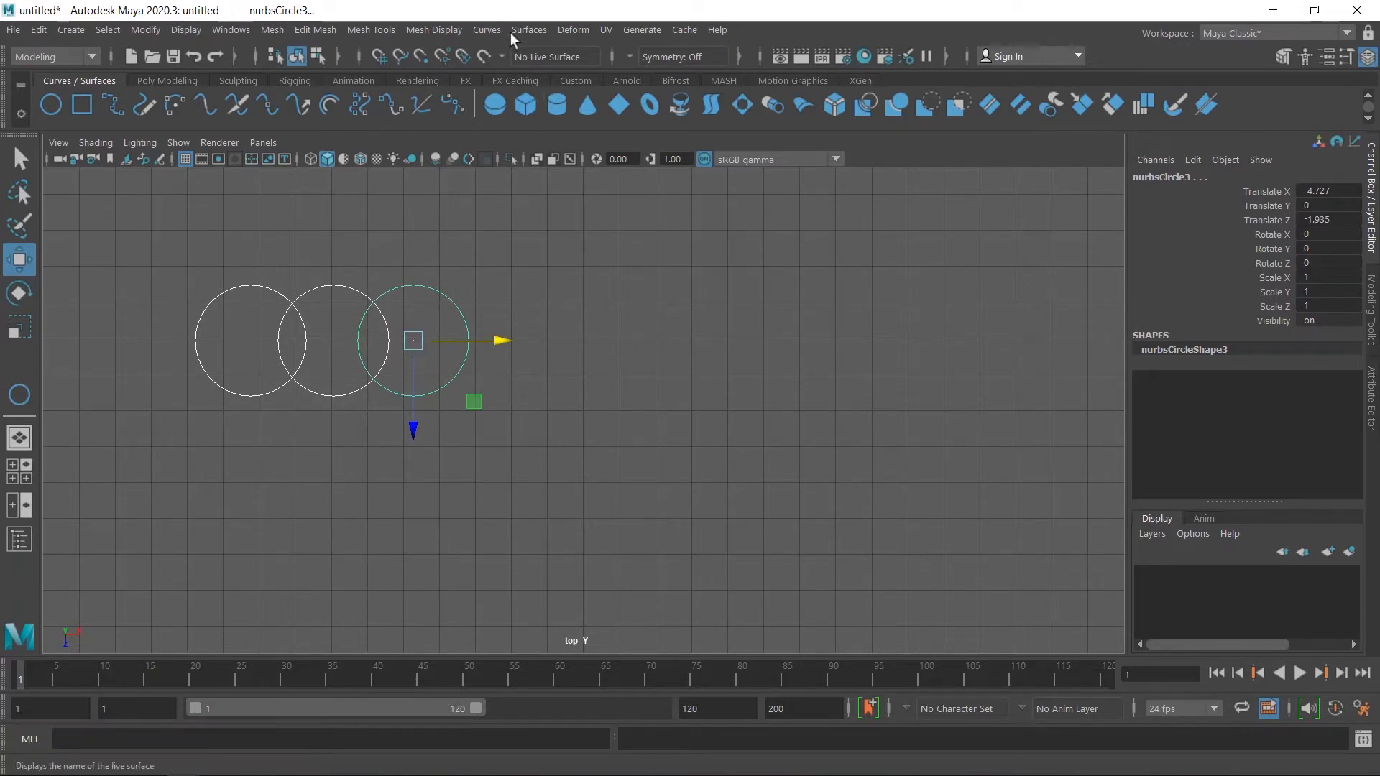
{"action": "left_click", "coordinate": [492, 29]}
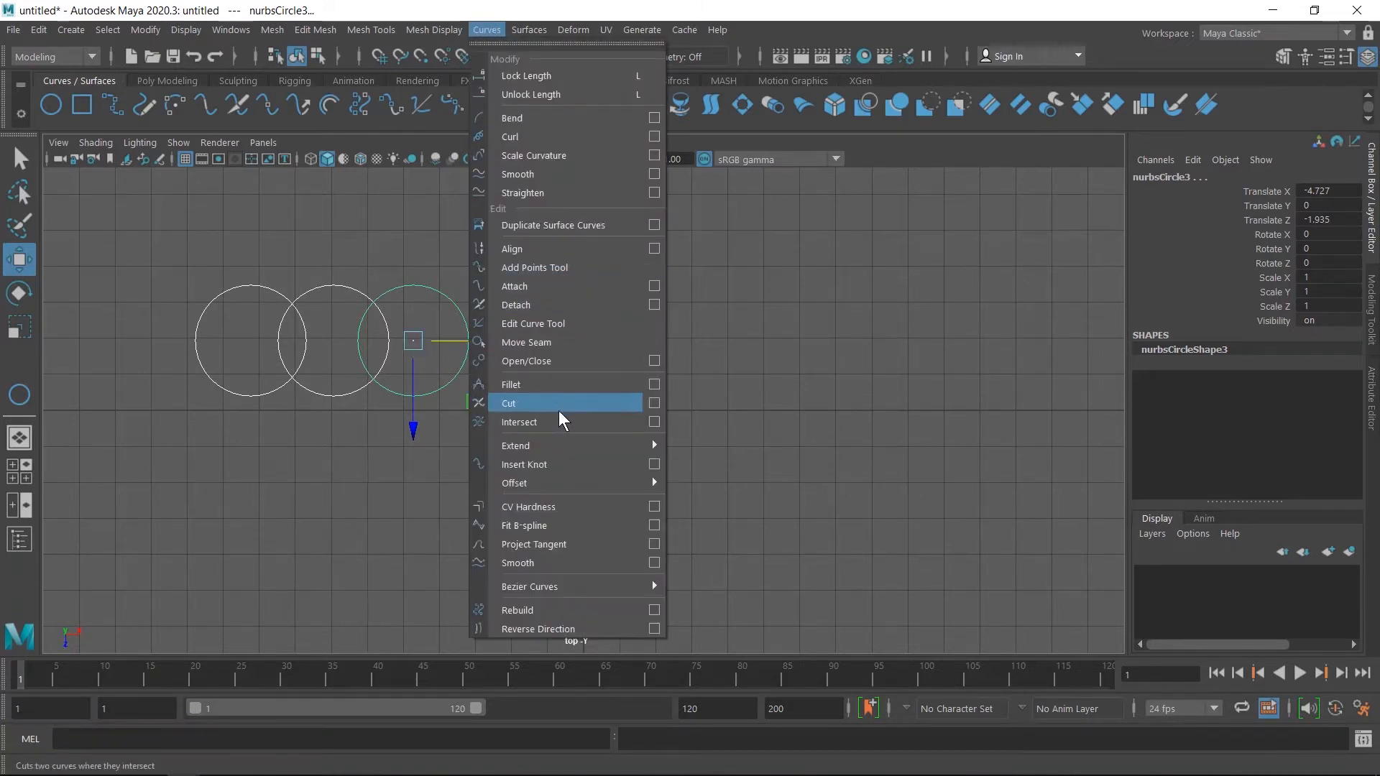
{"action": "left_click", "coordinate": [653, 422]}
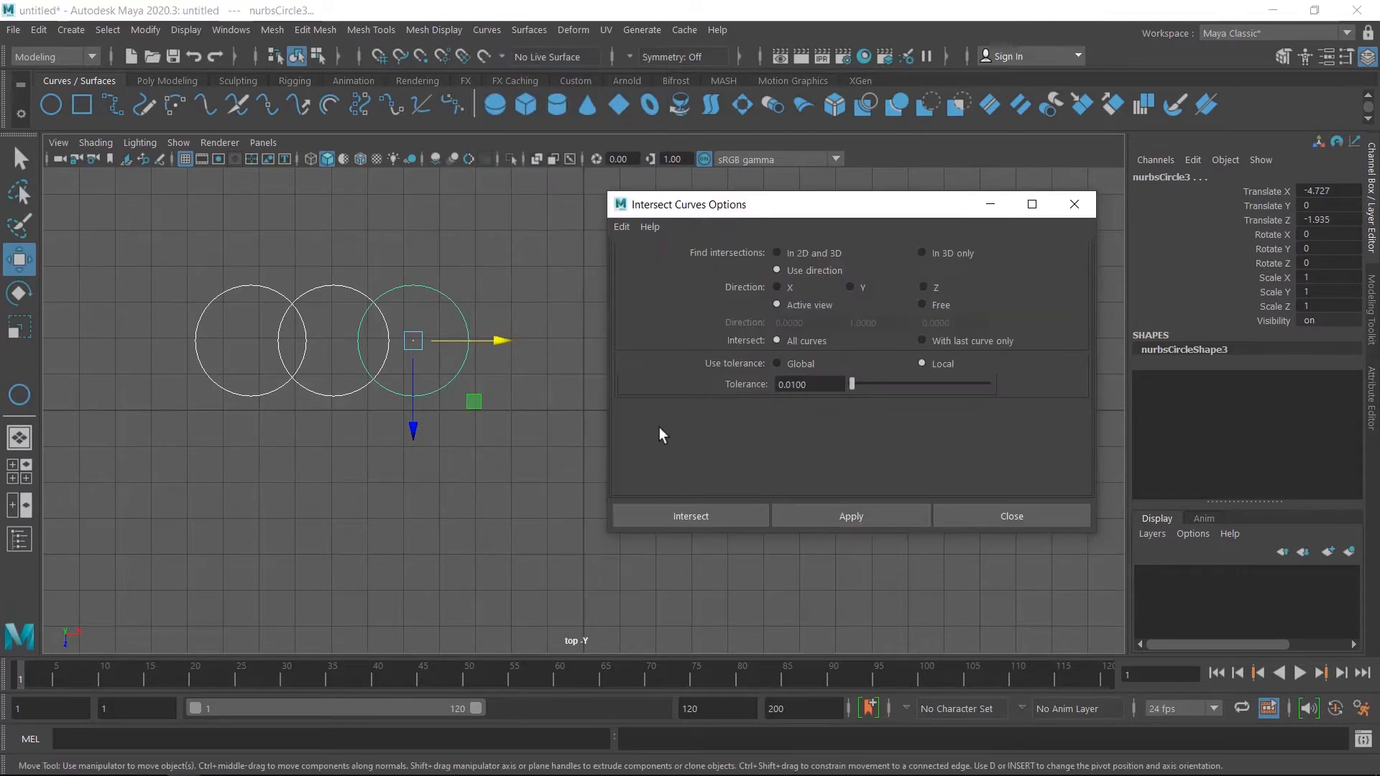
{"action": "left_click", "coordinate": [623, 226]}
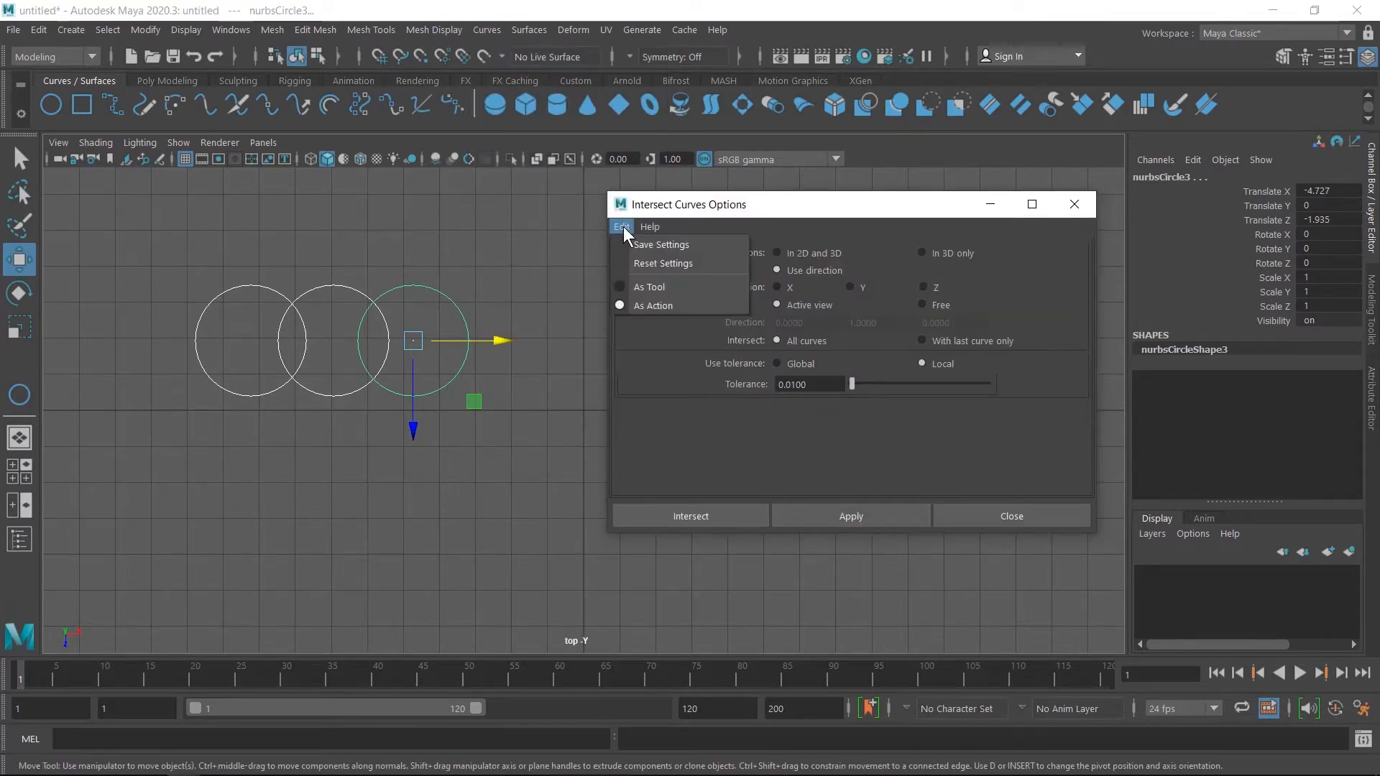
{"action": "left_click", "coordinate": [647, 268]}
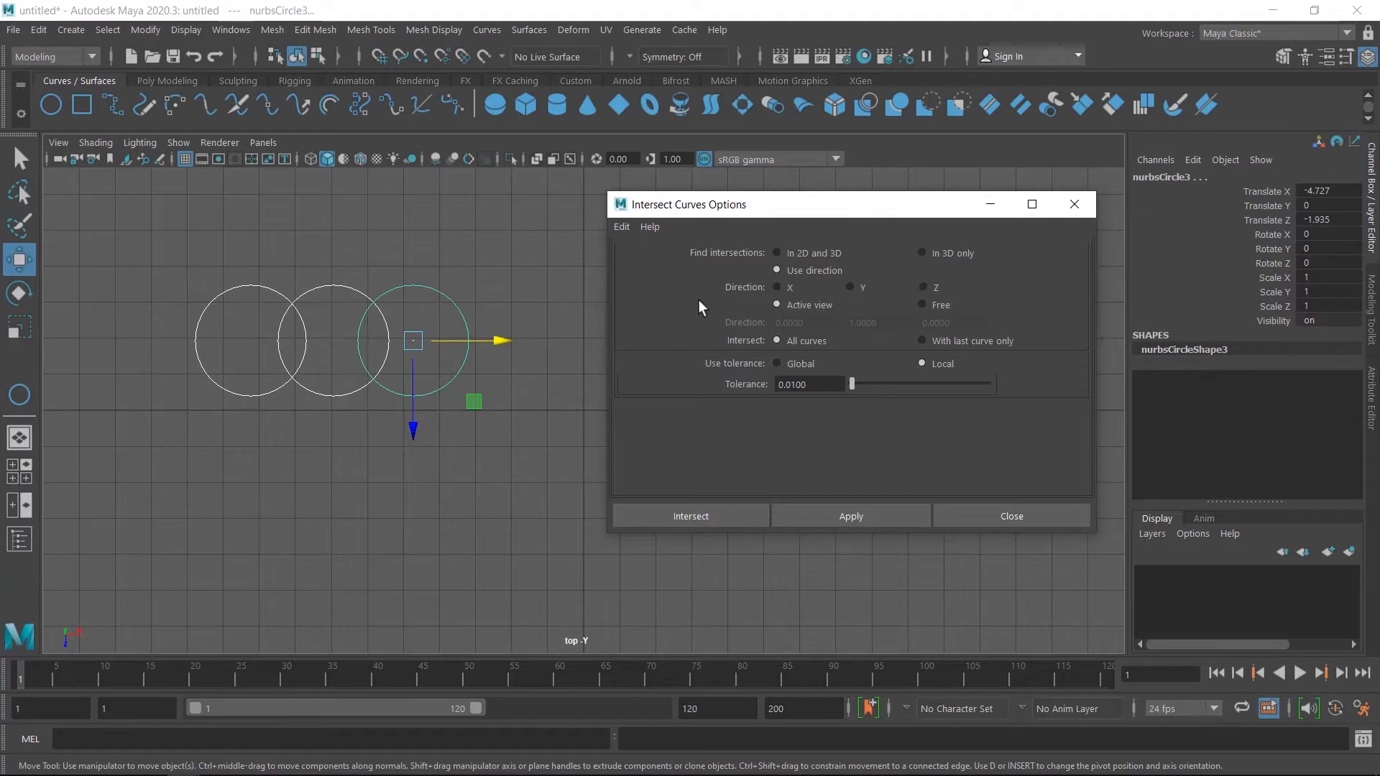
{"action": "left_click", "coordinate": [859, 519]}
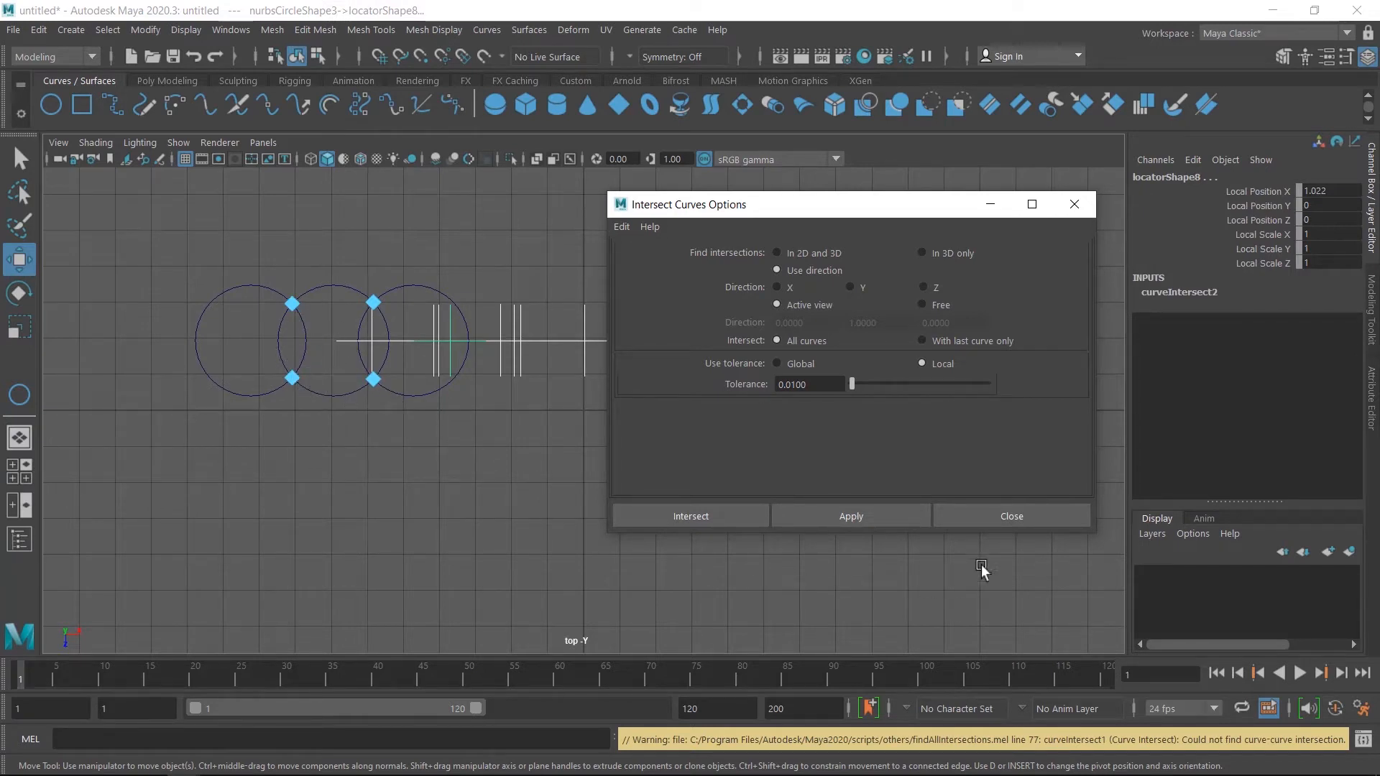
{"action": "left_click", "coordinate": [1023, 522]}
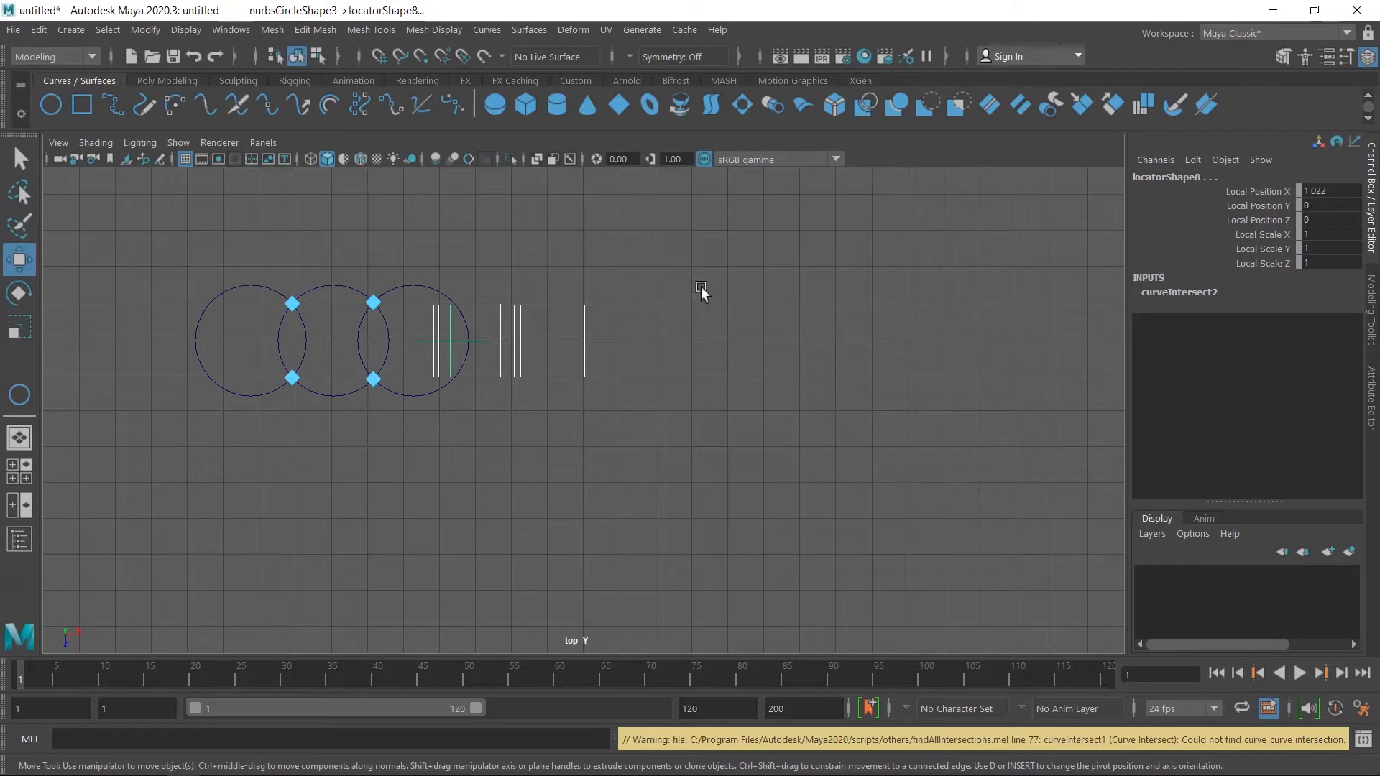
Cut the three overlapping circles at their intersection points.
{"action": "left_click", "coordinate": [486, 29]}
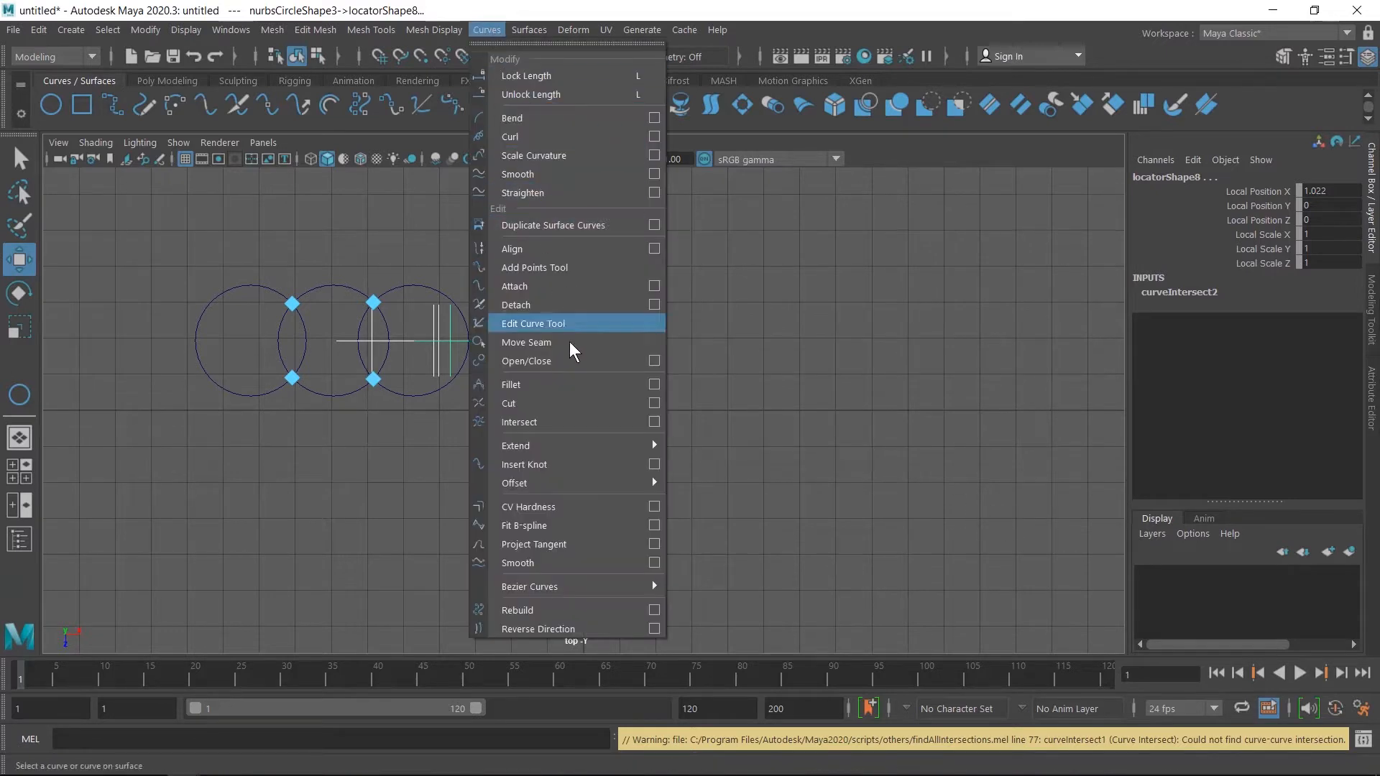
{"action": "left_click", "coordinate": [534, 404]}
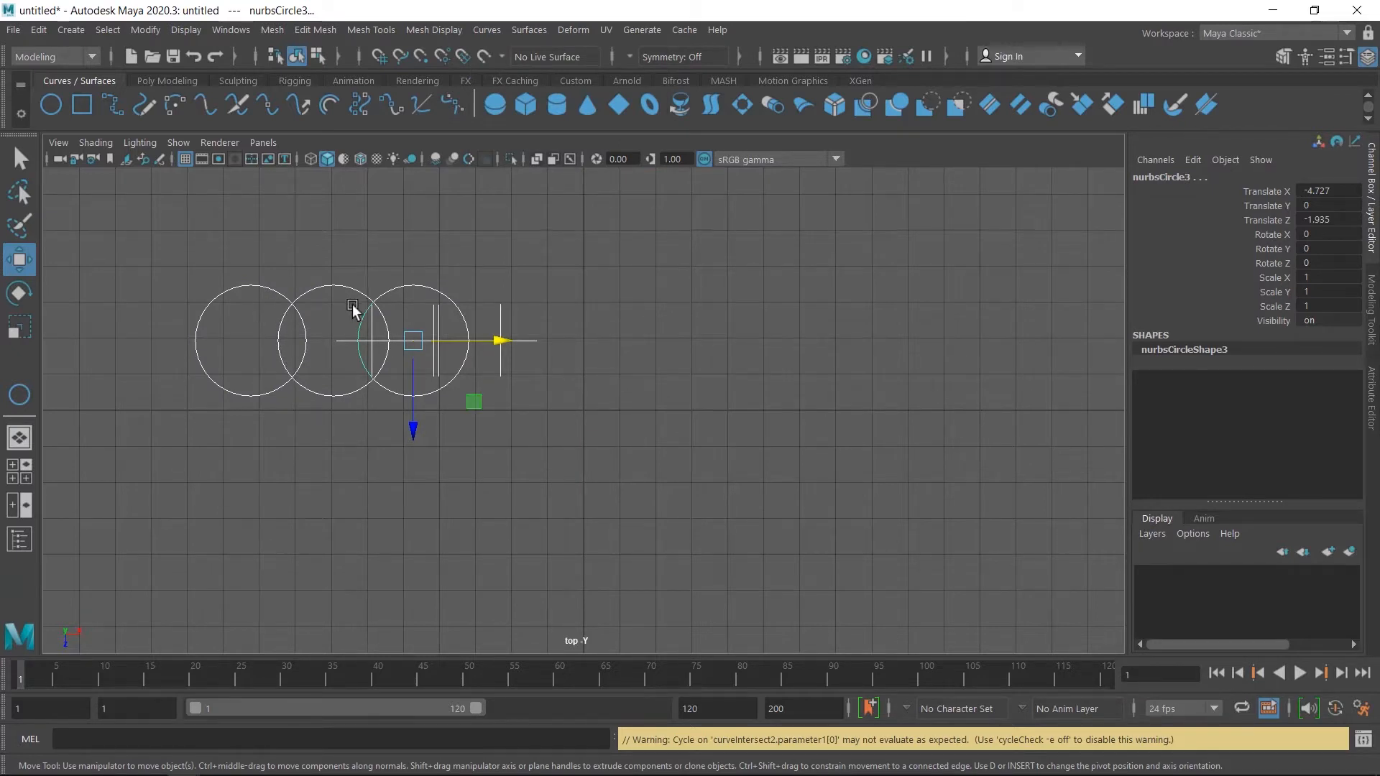
Delete all the leftover intersection locators, keeping only the cut circle curves.
{"action": "middle_click_drag", "start_coordinate": [352, 305], "coordinate": [441, 376], "text": "alt"}
{"action": "scroll", "coordinate": [478, 406], "scroll_direction": "up", "scroll_amount": 3}
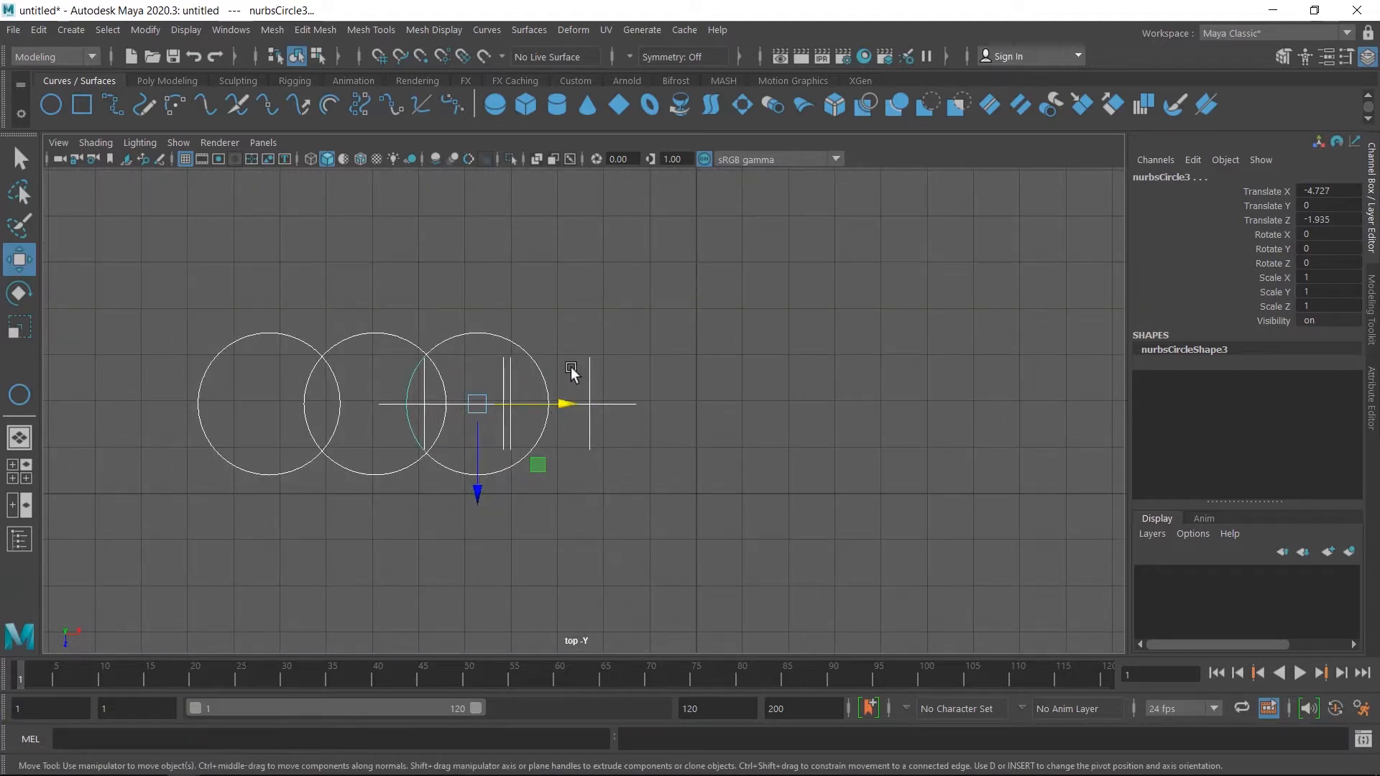
{"action": "left_click", "coordinate": [647, 442]}
{"action": "key", "text": "Delete"}
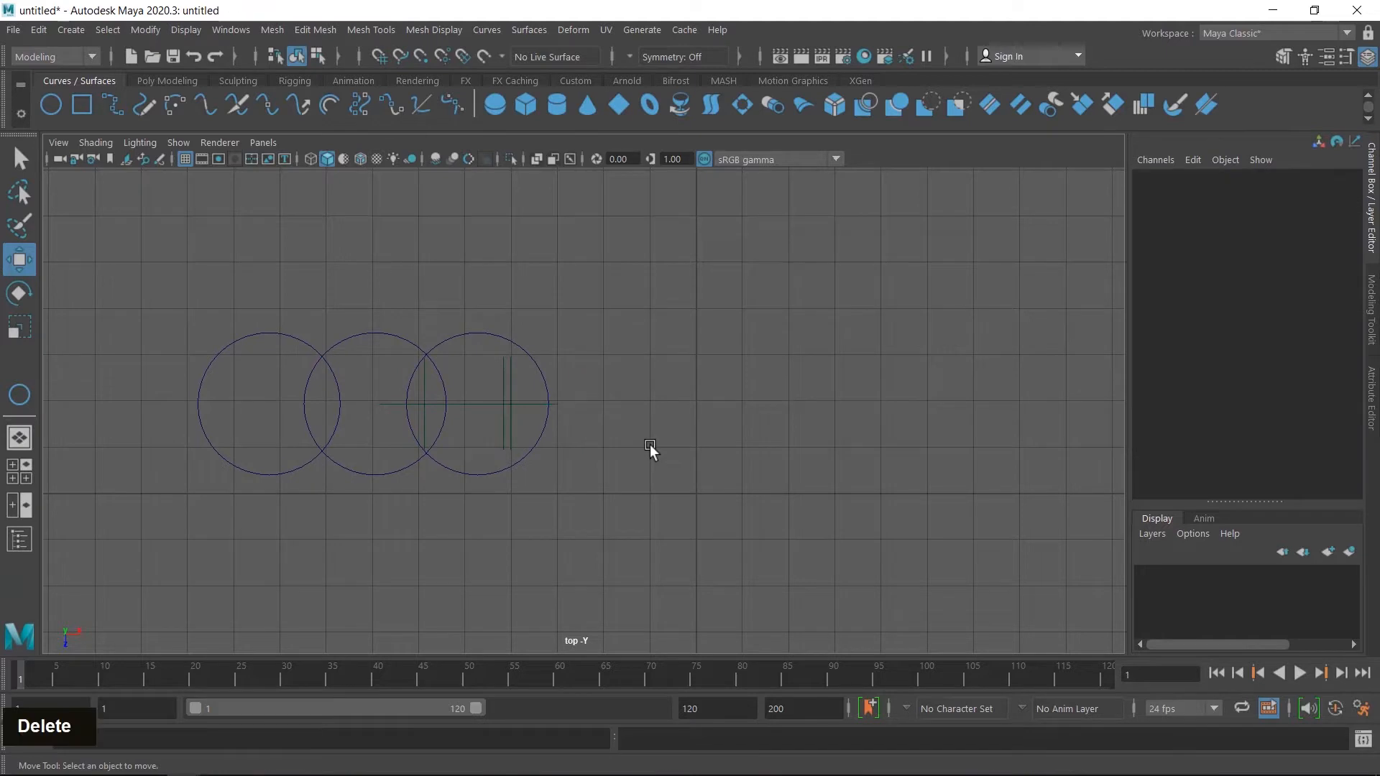
{"action": "left_click", "coordinate": [523, 419]}
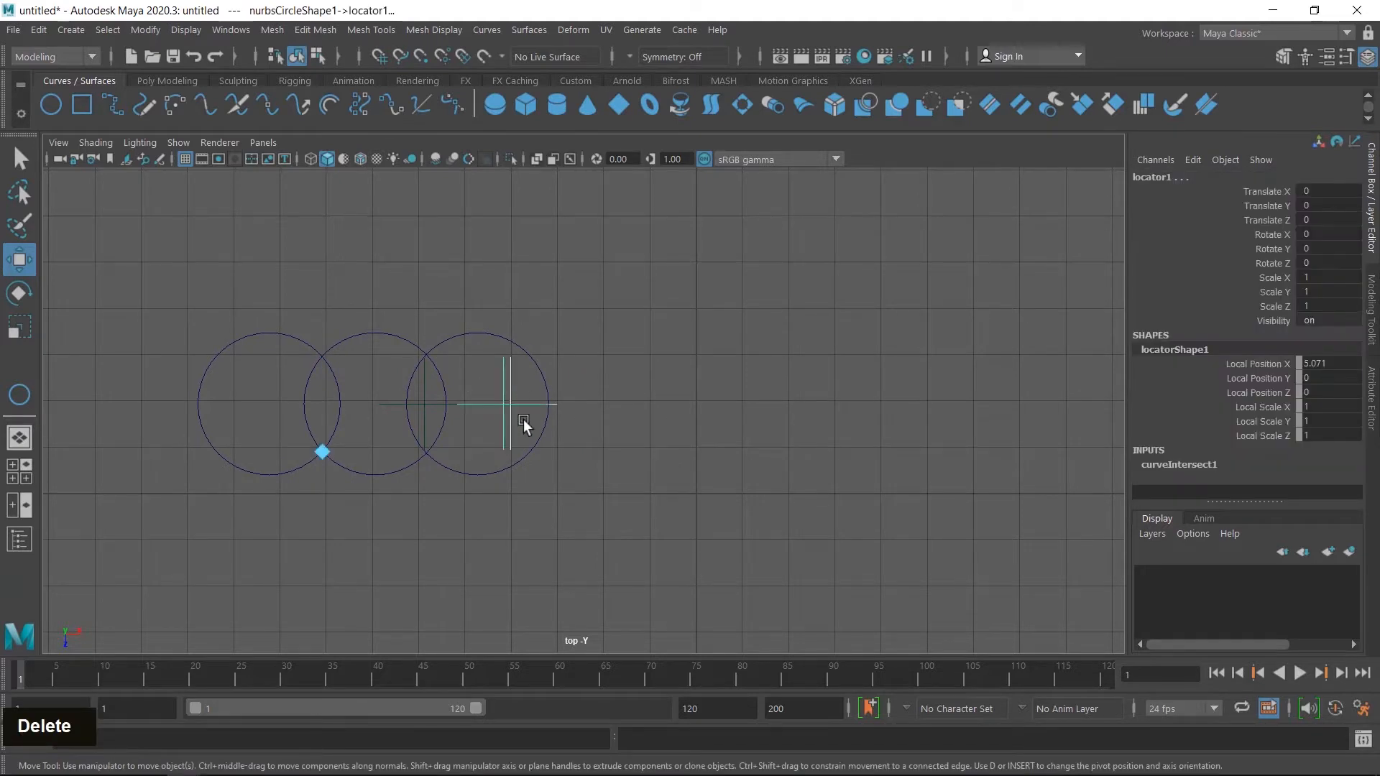
{"action": "key", "text": "Delete"}
{"action": "left_click", "coordinate": [432, 421]}
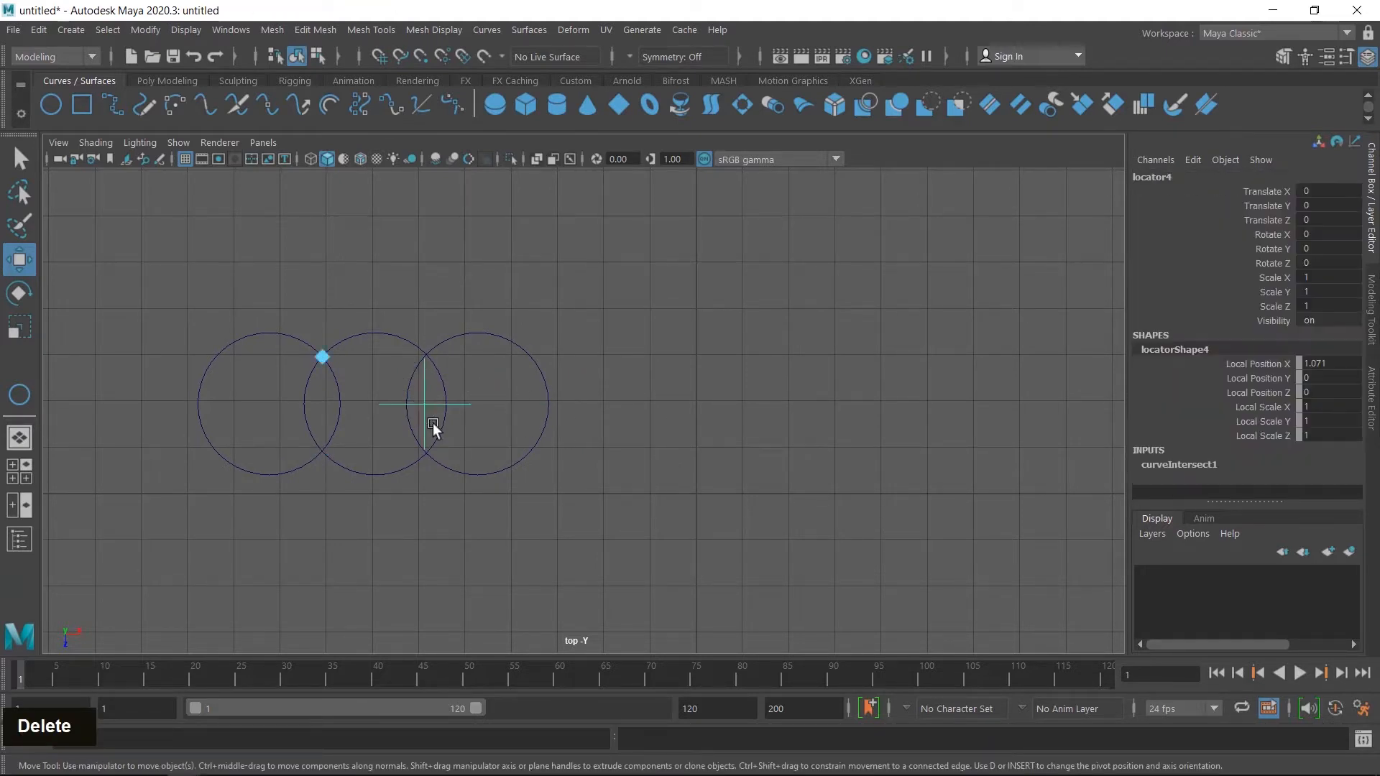
{"action": "key", "text": "Delete"}
Select all segments of the three cut circles and move them along negative X until the last circle sits at about X -7.3.
{"action": "middle_click_drag", "start_coordinate": [490, 409], "coordinate": [745, 408], "text": "alt"}
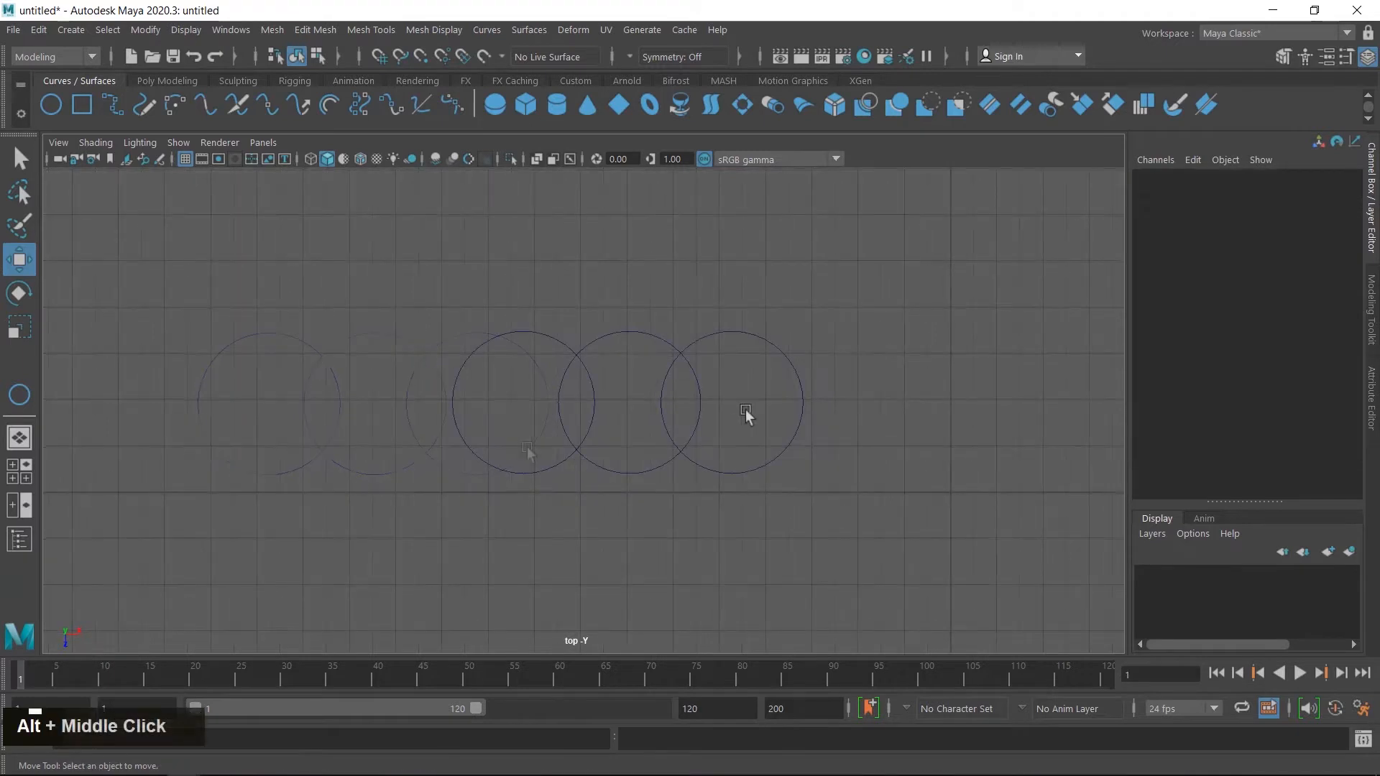
{"action": "left_click_drag", "start_coordinate": [477, 381], "coordinate": [583, 392]}
{"action": "left_click_drag", "start_coordinate": [637, 323], "coordinate": [625, 375]}
{"action": "left_click_drag", "start_coordinate": [724, 330], "coordinate": [676, 404]}
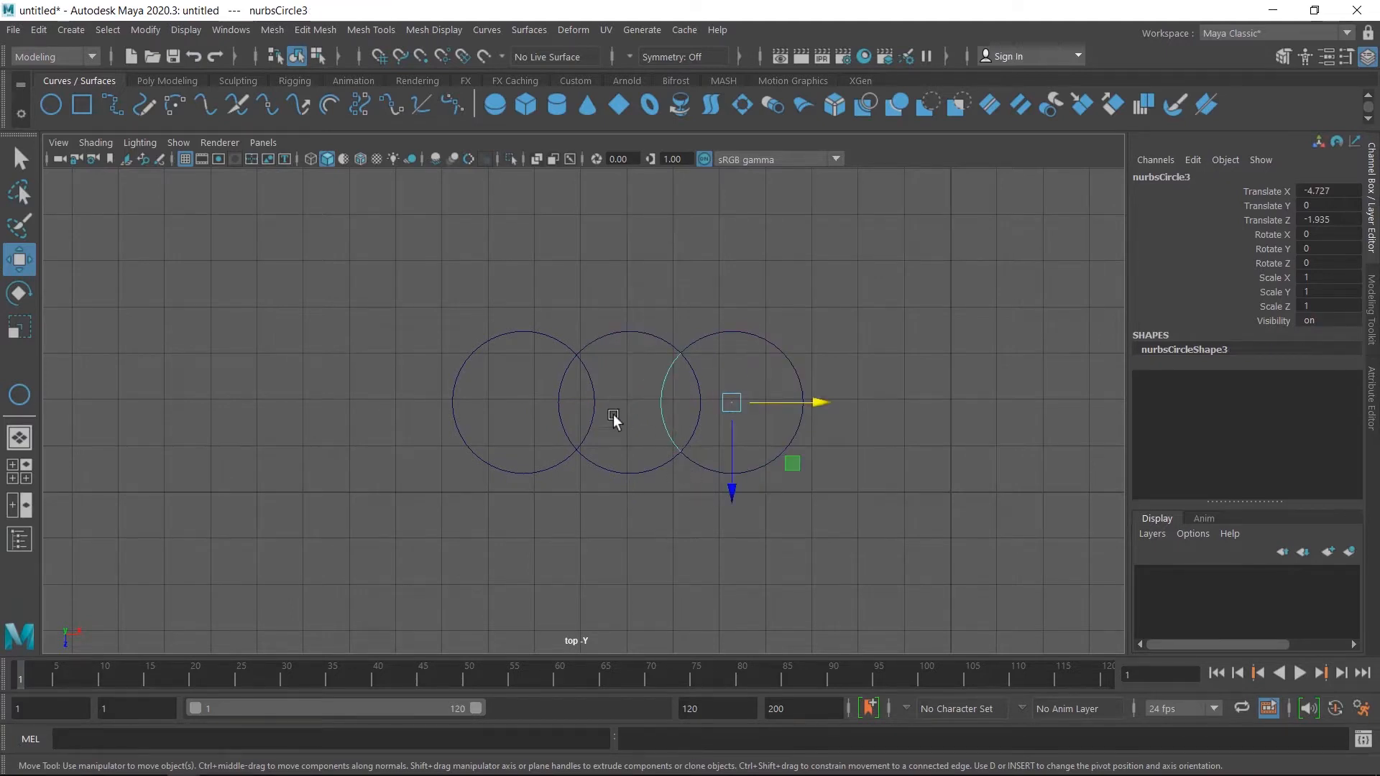
{"action": "scroll", "coordinate": [465, 359], "scroll_direction": "down", "scroll_amount": 3, "text": "alt"}
{"action": "middle_click_drag", "start_coordinate": [712, 449], "coordinate": [509, 370], "text": "alt"}
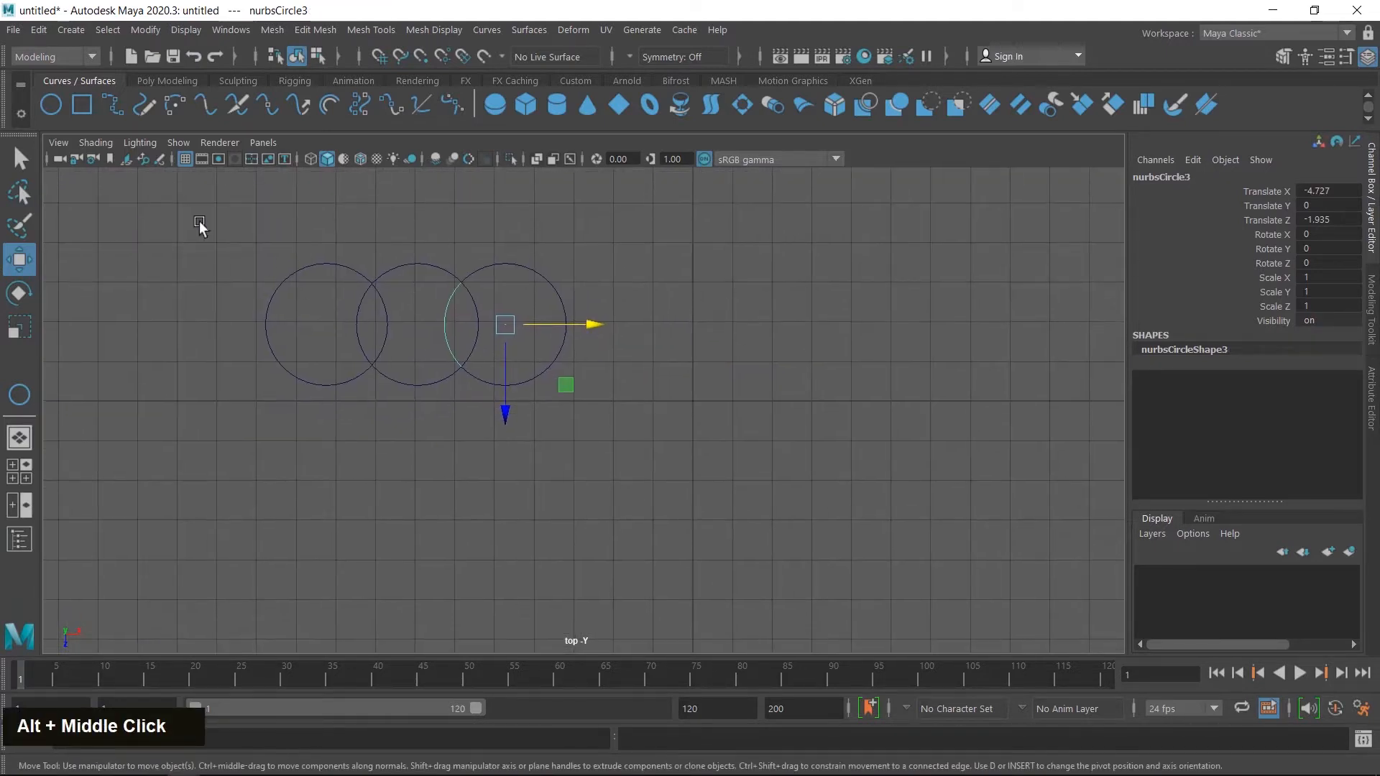
{"action": "left_click_drag", "start_coordinate": [200, 225], "coordinate": [696, 457]}
{"action": "middle_click_drag", "start_coordinate": [726, 474], "coordinate": [612, 431]}
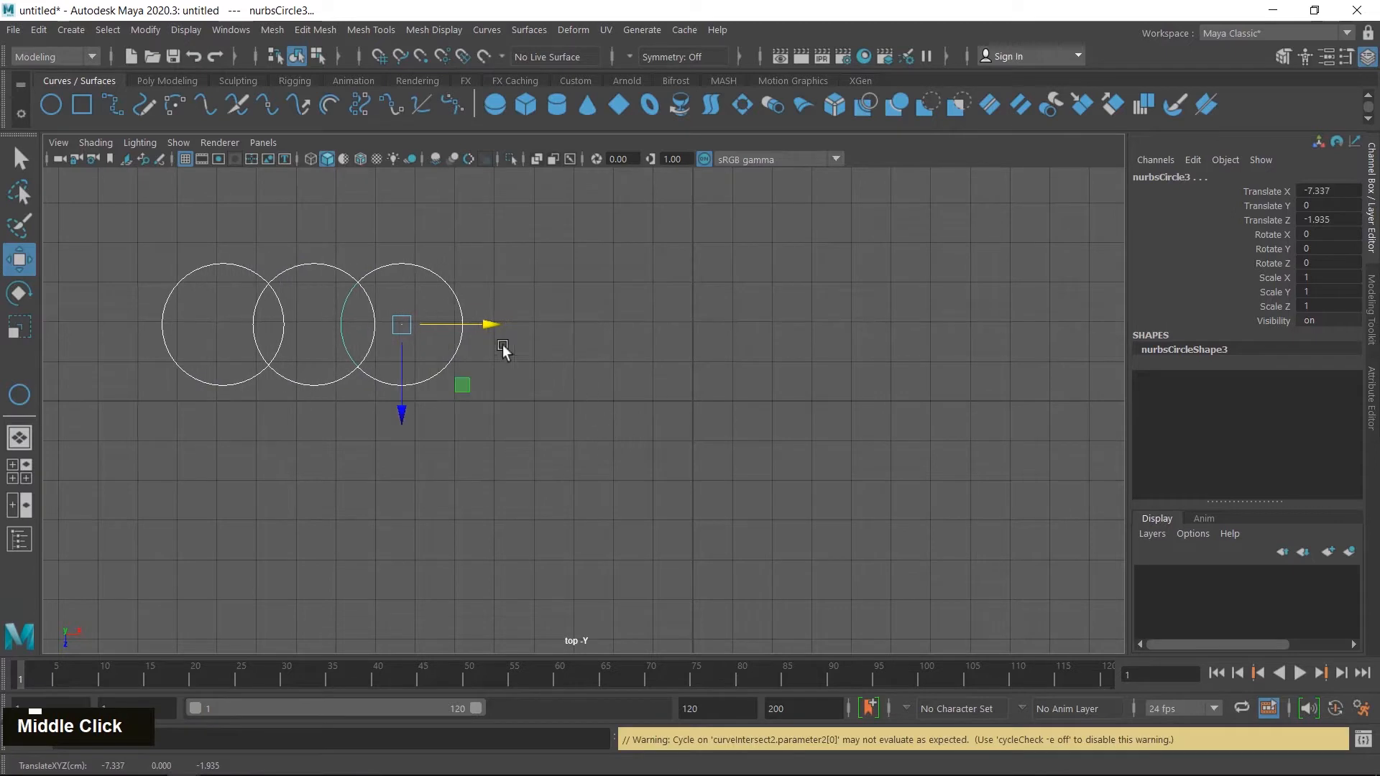
Clone the cut circle set once beside the original and once below, shifting the lower copy's last circle to about X -2.2, Z 3.2.
{"action": "mouse_move", "coordinate": [493, 324]}
{"action": "left_mouse_down", "text": "shift"}
{"action": "mouse_move", "coordinate": [694, 361]}
{"action": "mouse_move", "coordinate": [909, 368]}
{"action": "mouse_move", "coordinate": [895, 374]}
{"action": "left_mouse_up", "text": "shift"}
{"action": "left_click_drag", "start_coordinate": [825, 410], "coordinate": [841, 612], "text": "shift"}
{"action": "left_click_drag", "start_coordinate": [901, 535], "coordinate": [686, 535]}
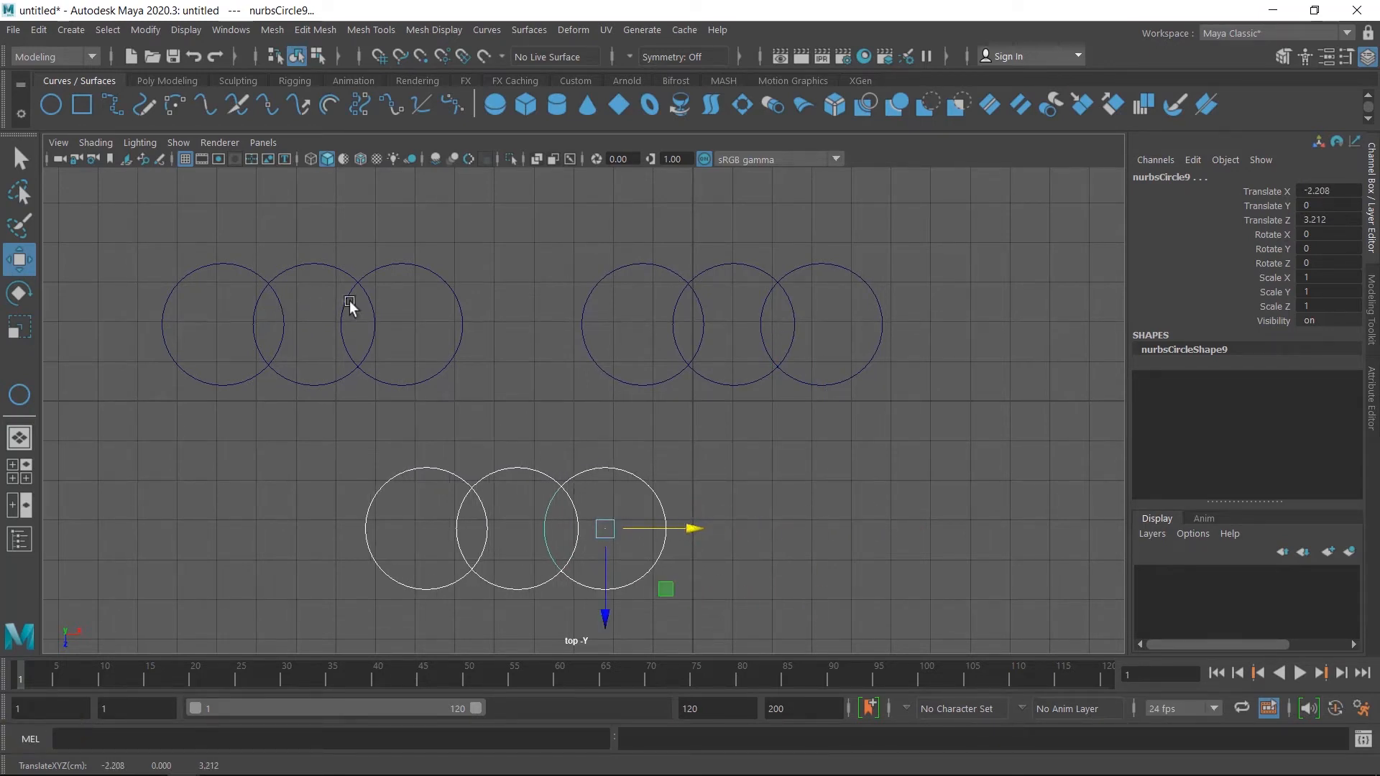
Delete the inner overlapping arcs of the original circle set, leaving one three-lobed outline.
{"action": "left_click_drag", "start_coordinate": [225, 317], "coordinate": [421, 344]}
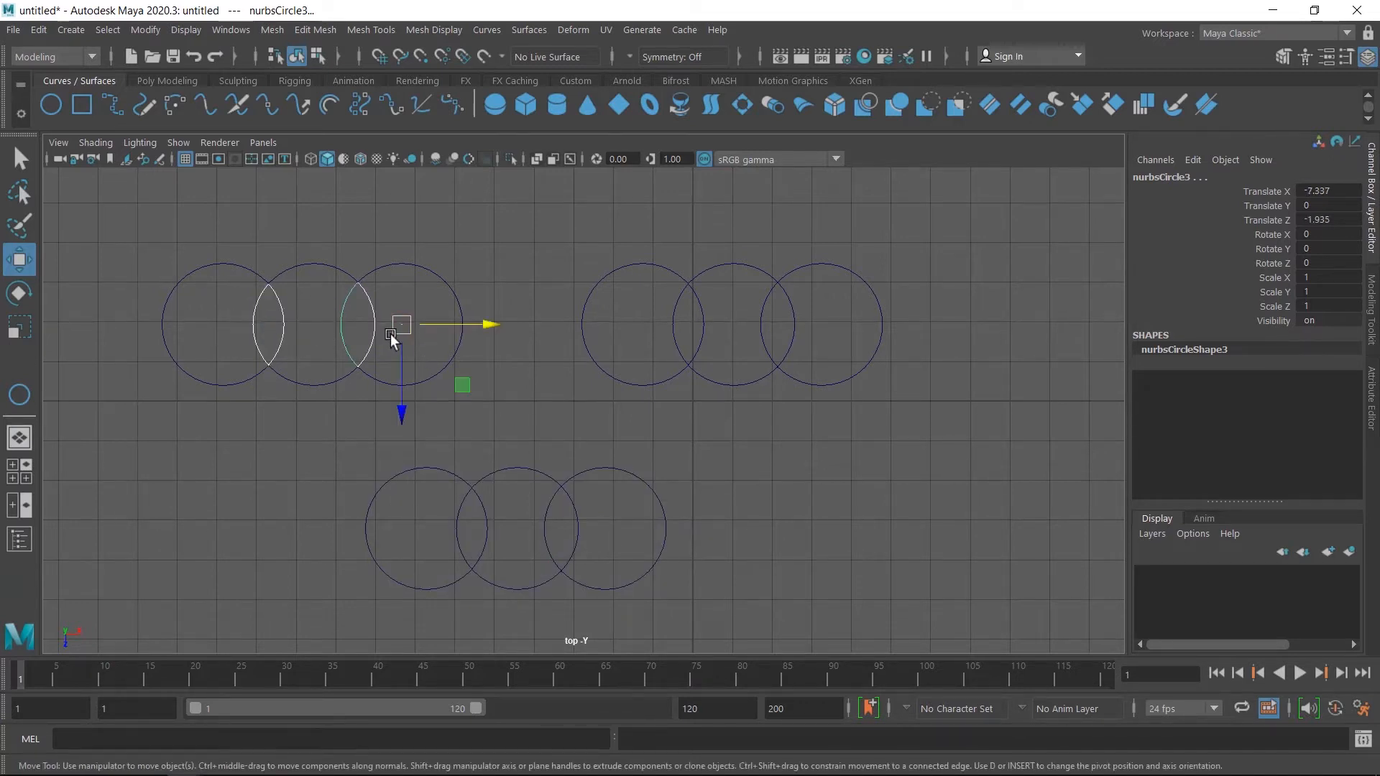
{"action": "key", "text": "Delete"}
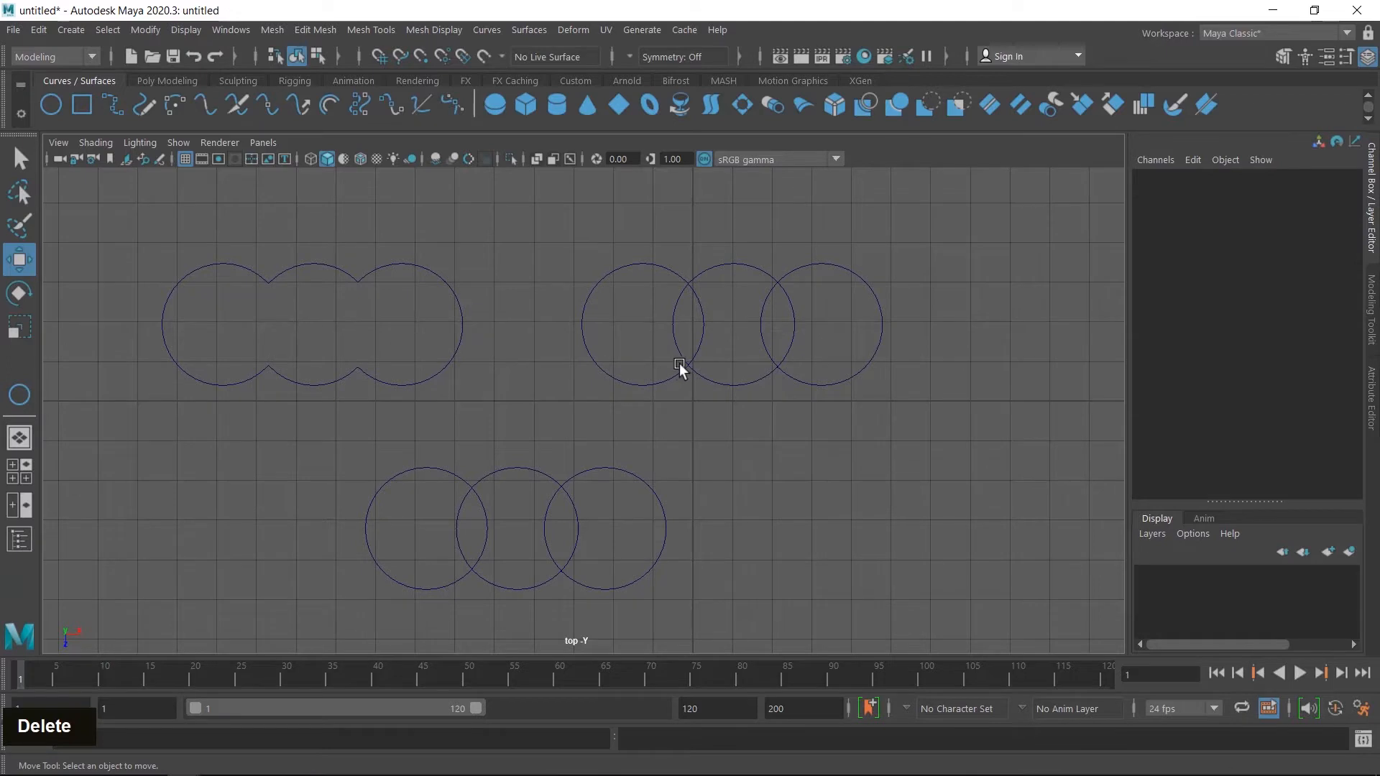
In the copy beside the original, delete the outer circles' outer arcs and the middle circle's side arcs, leaving a shape with concave sides.
{"action": "left_click_drag", "start_coordinate": [616, 326], "coordinate": [515, 327]}
{"action": "key", "text": "Delete"}
{"action": "left_click_drag", "start_coordinate": [852, 335], "coordinate": [897, 340]}
{"action": "key", "text": "Delete"}
{"action": "left_click_drag", "start_coordinate": [782, 327], "coordinate": [610, 340]}
{"action": "key", "text": "Delete"}
{"action": "key", "text": "Delete"}
{"action": "middle_click_drag", "start_coordinate": [789, 490], "coordinate": [868, 456], "text": "alt"}
{"action": "left_click_drag", "start_coordinate": [721, 216], "coordinate": [895, 392]}
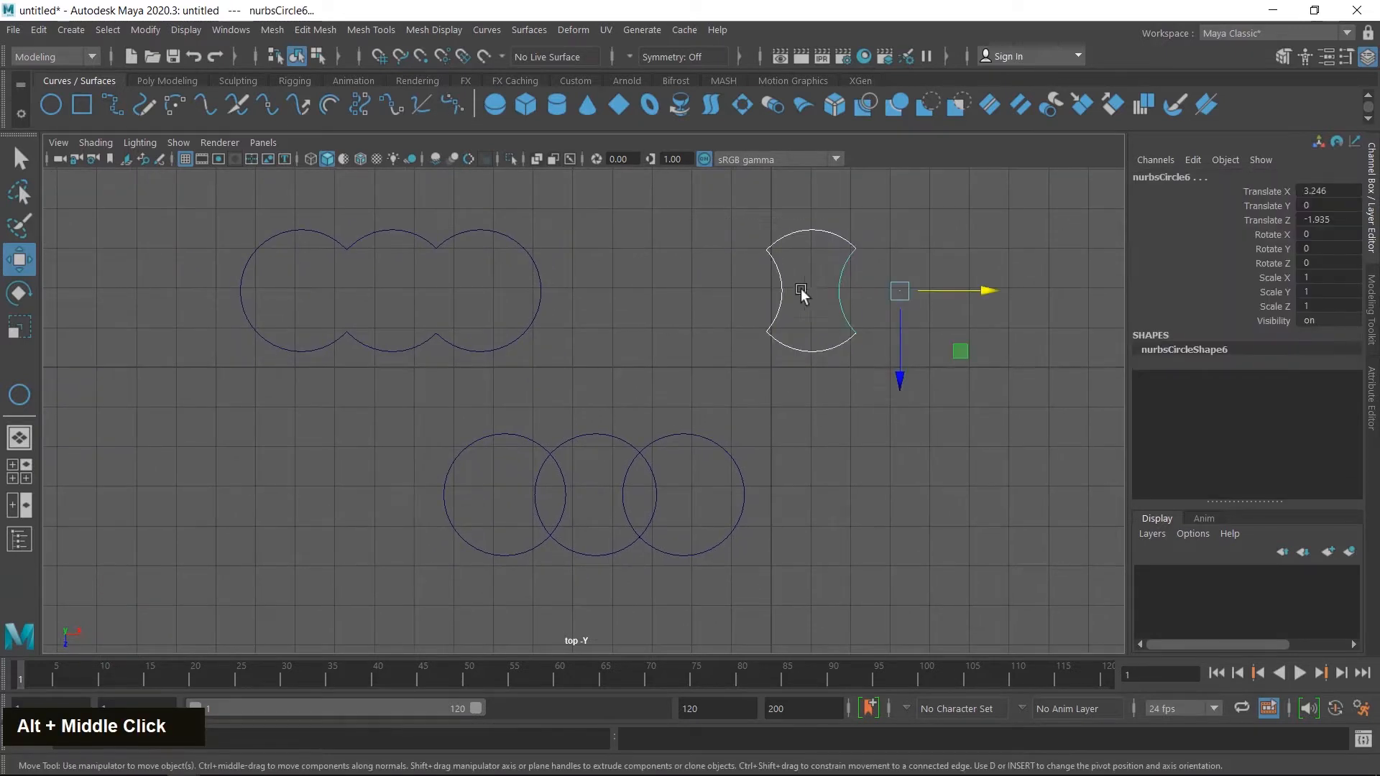
In the lower copy, delete the last circle's outer arc, the middle circle's arc inside it, and the overlap arcs between the first two circles.
{"action": "middle_click_drag", "start_coordinate": [845, 513], "coordinate": [869, 450], "text": "alt"}
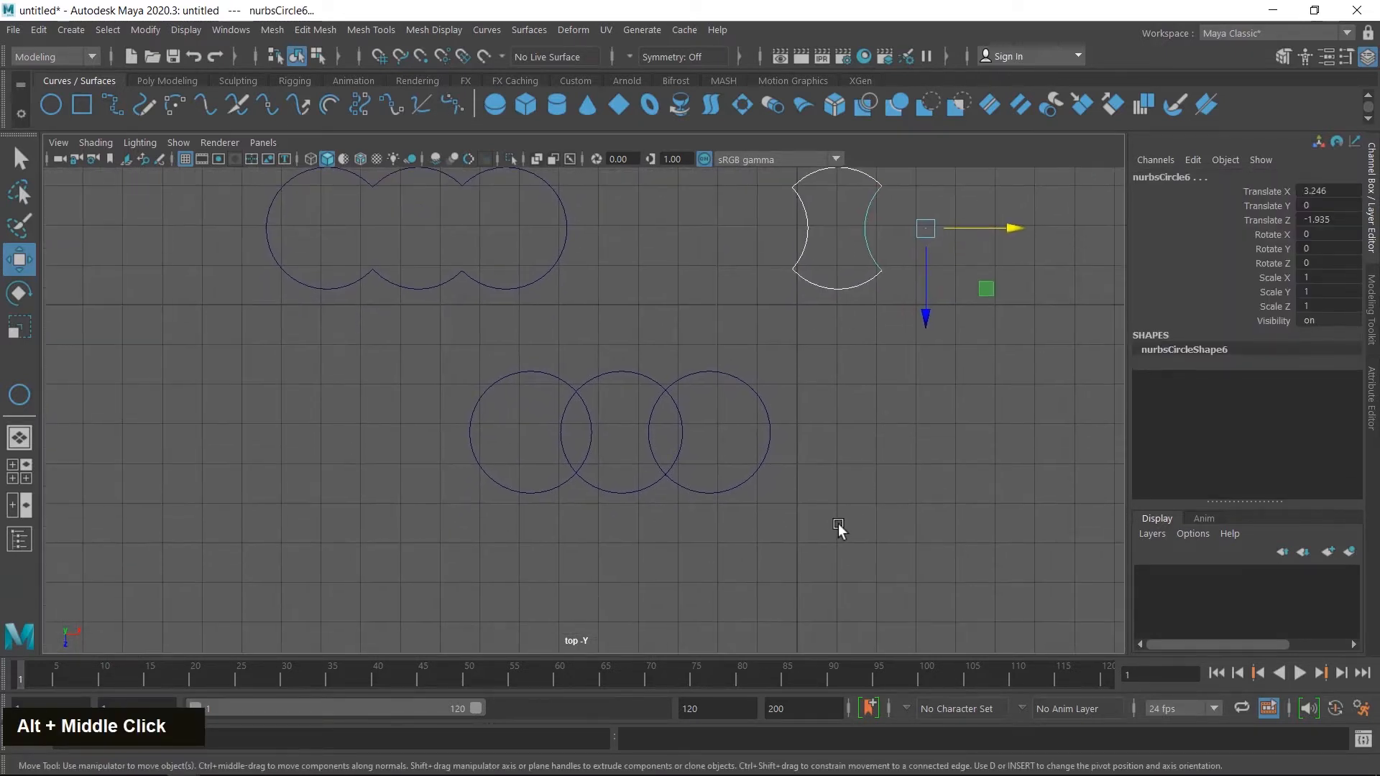
{"action": "left_click_drag", "start_coordinate": [839, 446], "coordinate": [842, 450]}
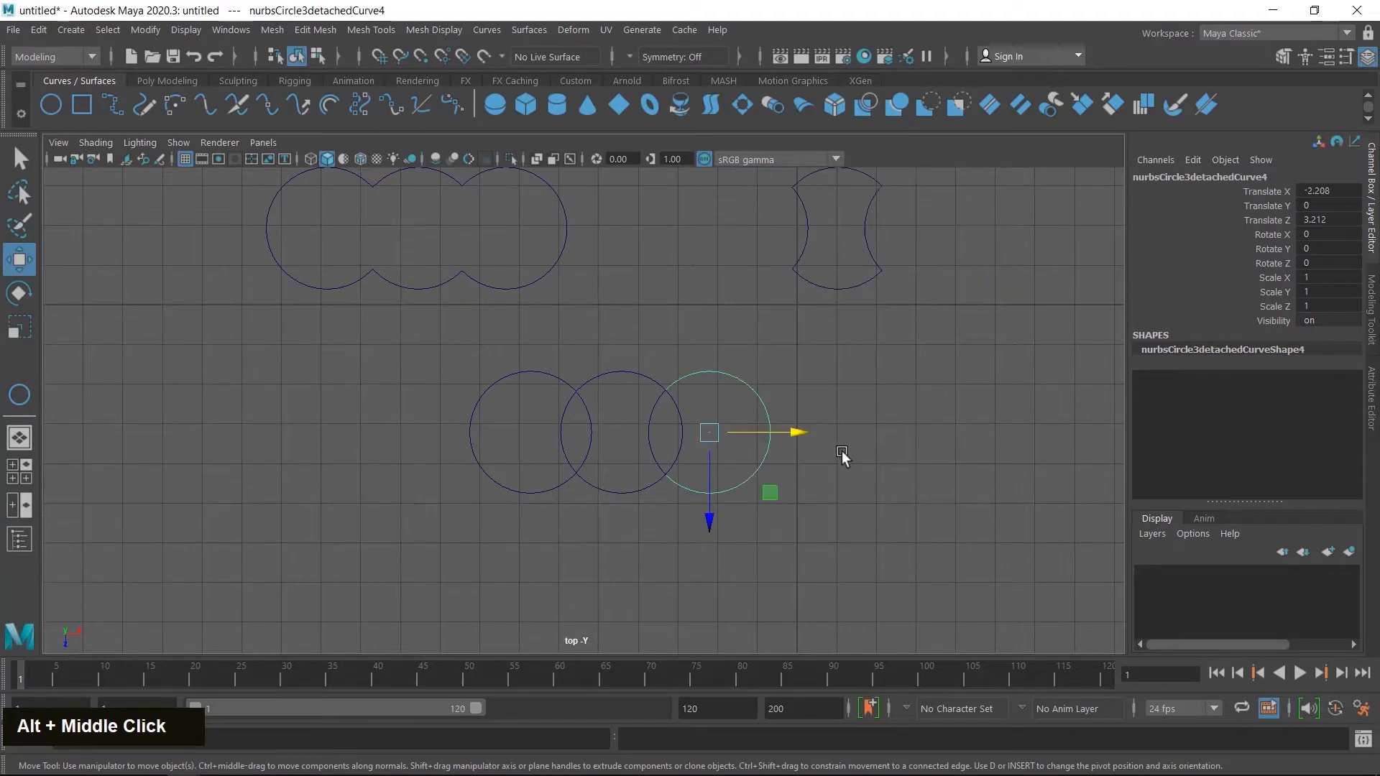
{"action": "key", "text": "Delete"}
{"action": "left_click_drag", "start_coordinate": [723, 440], "coordinate": [722, 441]}
{"action": "key", "text": "Delete"}
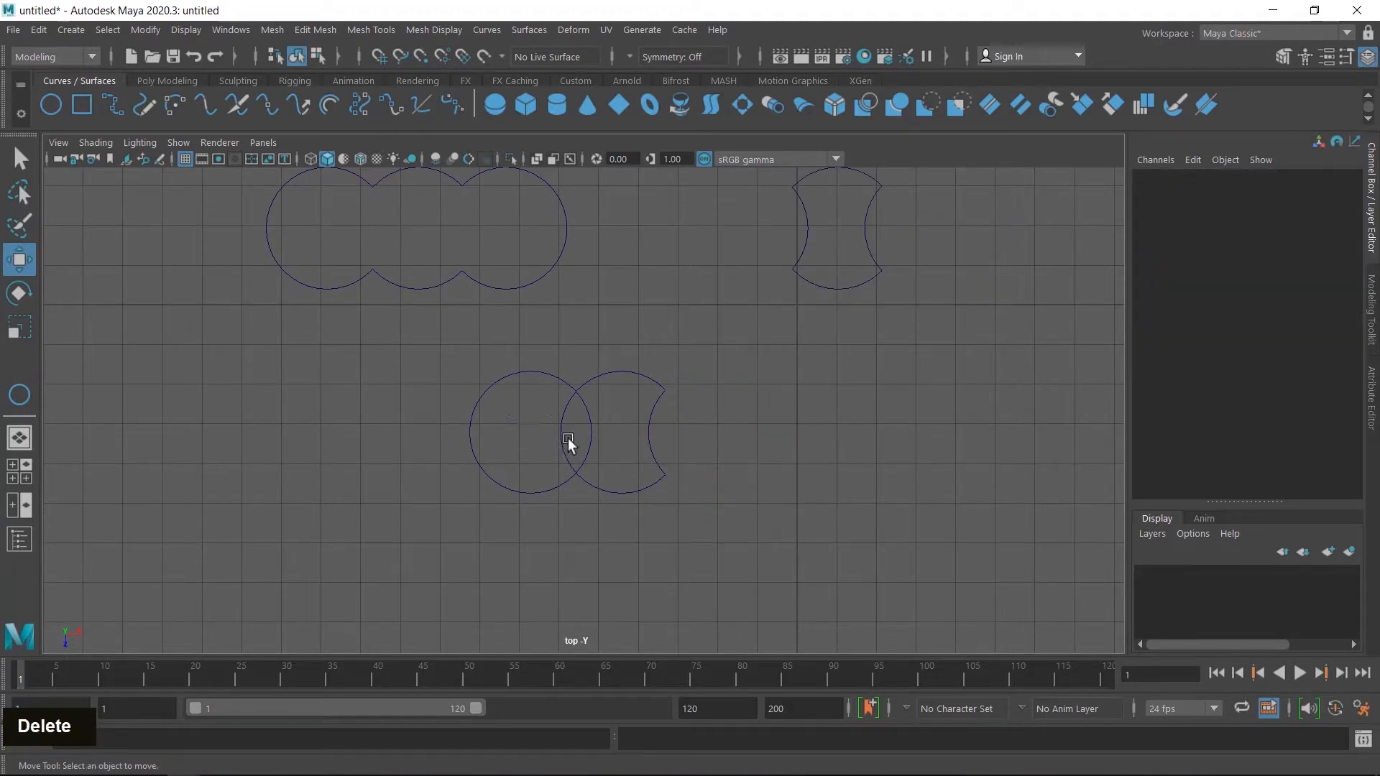
{"action": "left_click_drag", "start_coordinate": [568, 438], "coordinate": [574, 441]}
{"action": "key", "text": "Delete"}
{"action": "middle_click_drag", "start_coordinate": [812, 414], "coordinate": [764, 513], "text": "alt"}
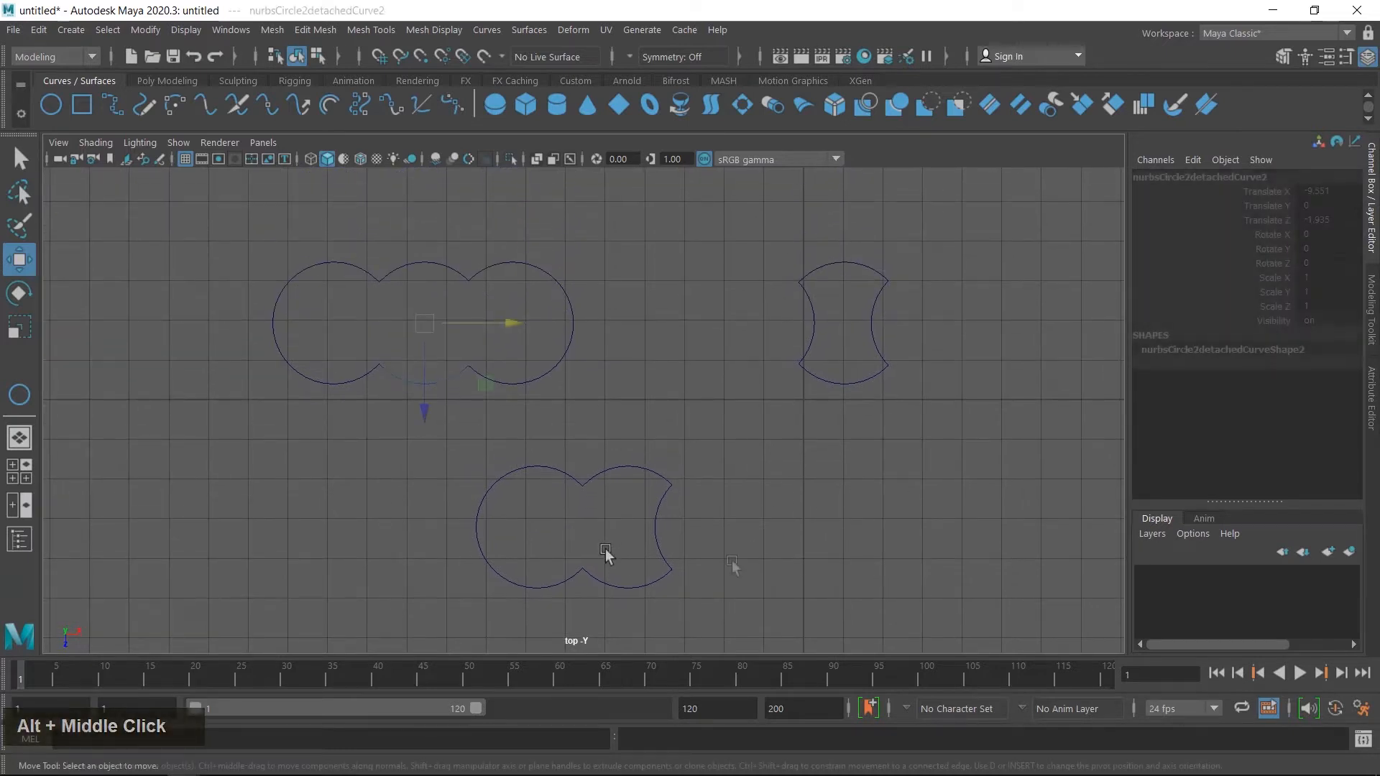
{"action": "left_click", "coordinate": [739, 578]}
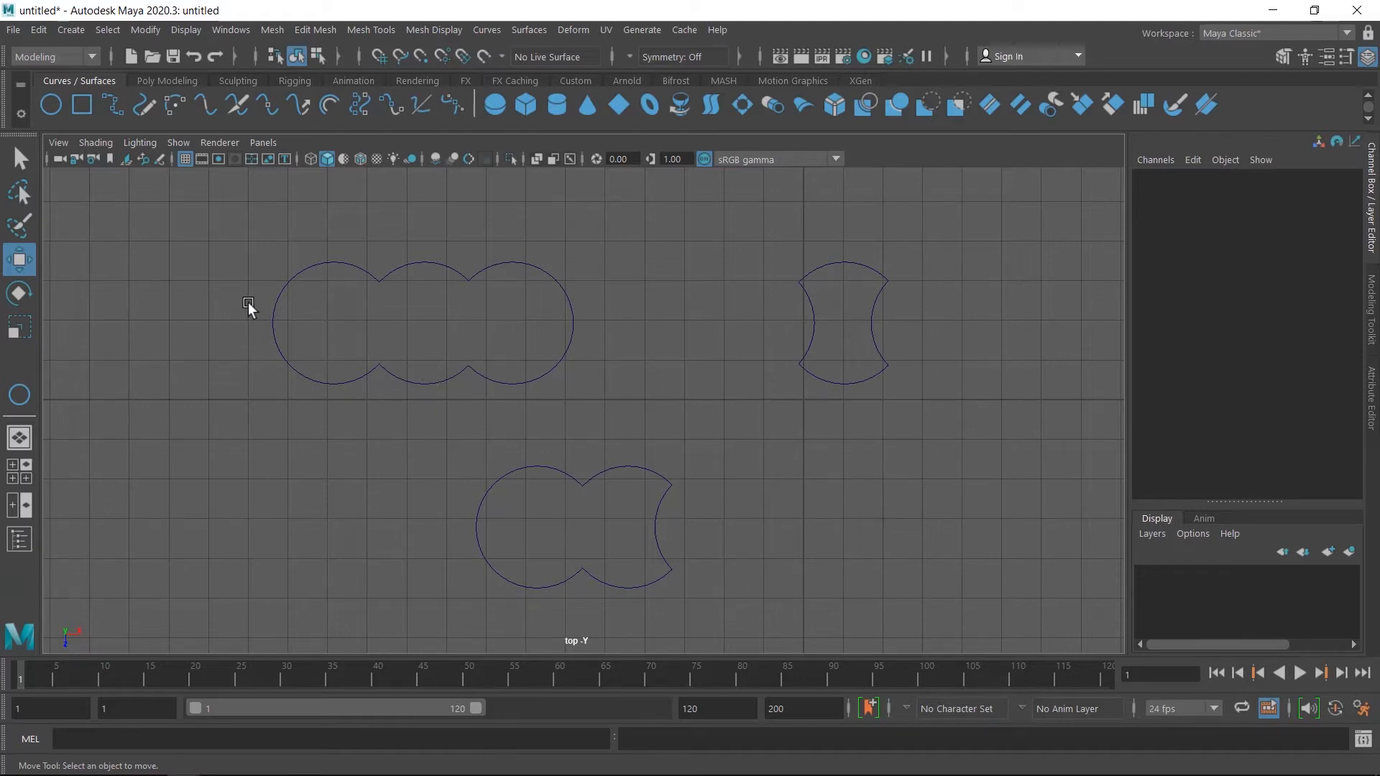
Select arcs of the three-lobed outline one at a time to check they are separate, and show the Outliner beside the top view.
{"action": "left_click_drag", "start_coordinate": [248, 302], "coordinate": [318, 356]}
{"action": "left_click_drag", "start_coordinate": [416, 239], "coordinate": [443, 309]}
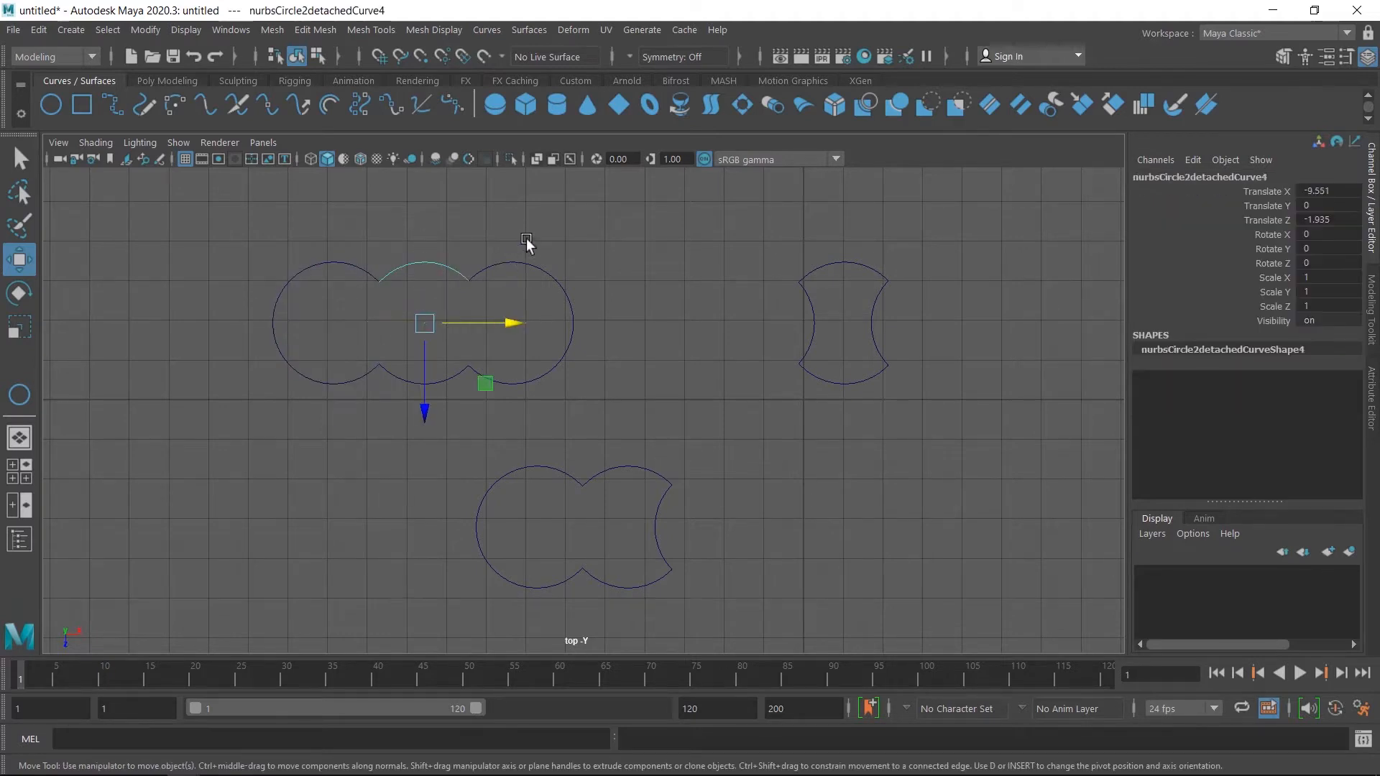
{"action": "left_click_drag", "start_coordinate": [526, 239], "coordinate": [544, 303]}
{"action": "left_click_drag", "start_coordinate": [433, 378], "coordinate": [412, 422]}
{"action": "left_click", "coordinate": [18, 548]}
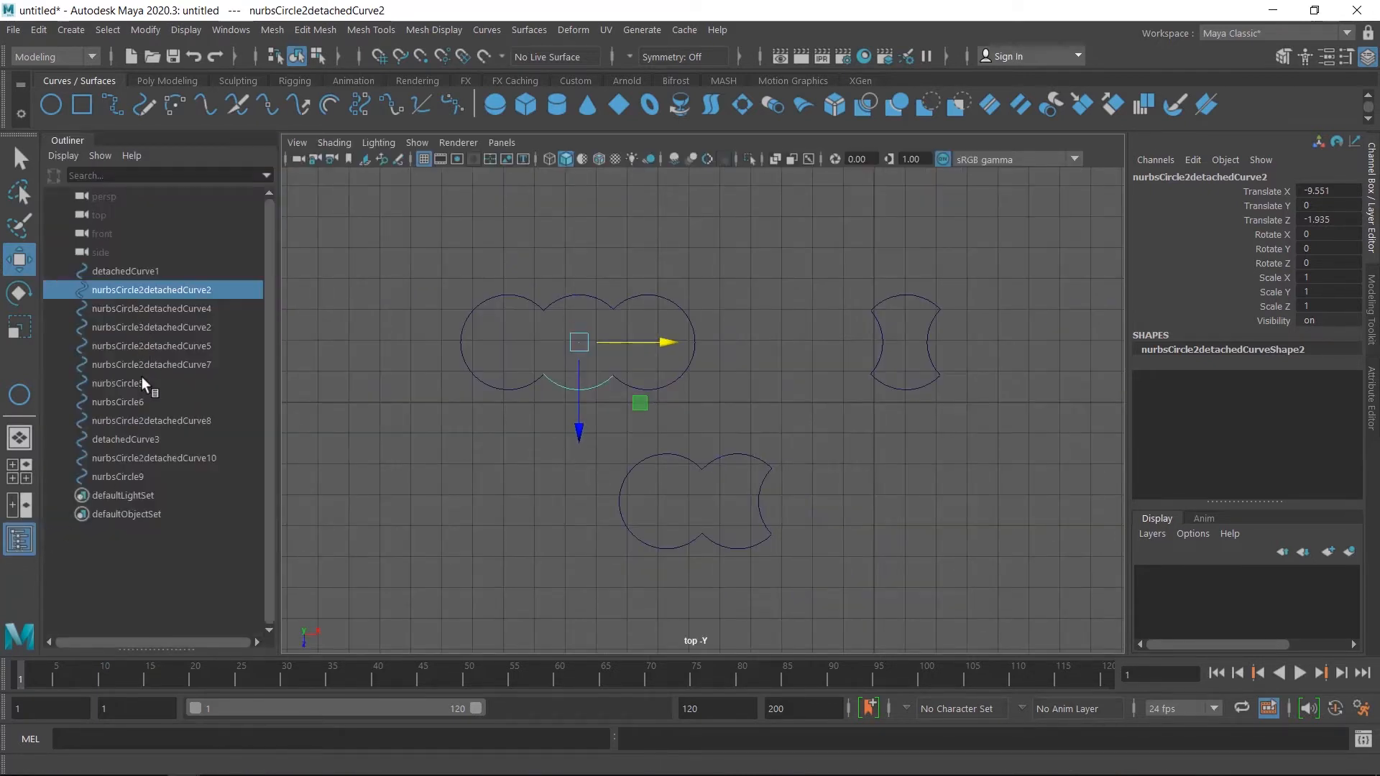
Attach the four arcs of the three-lobed outline into one curve, and select its first lobe to check the result.
{"action": "left_click_drag", "start_coordinate": [435, 291], "coordinate": [742, 429]}
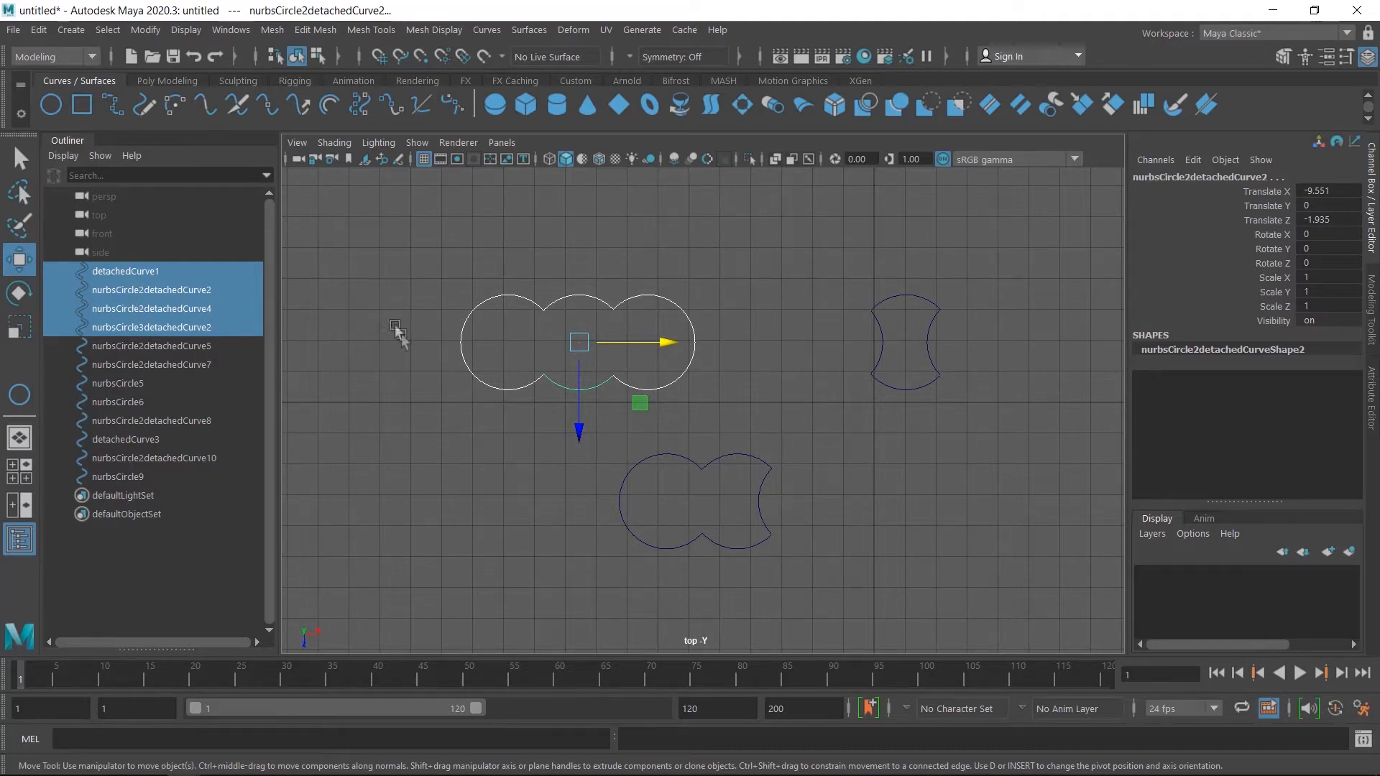
{"action": "left_click", "coordinate": [487, 32]}
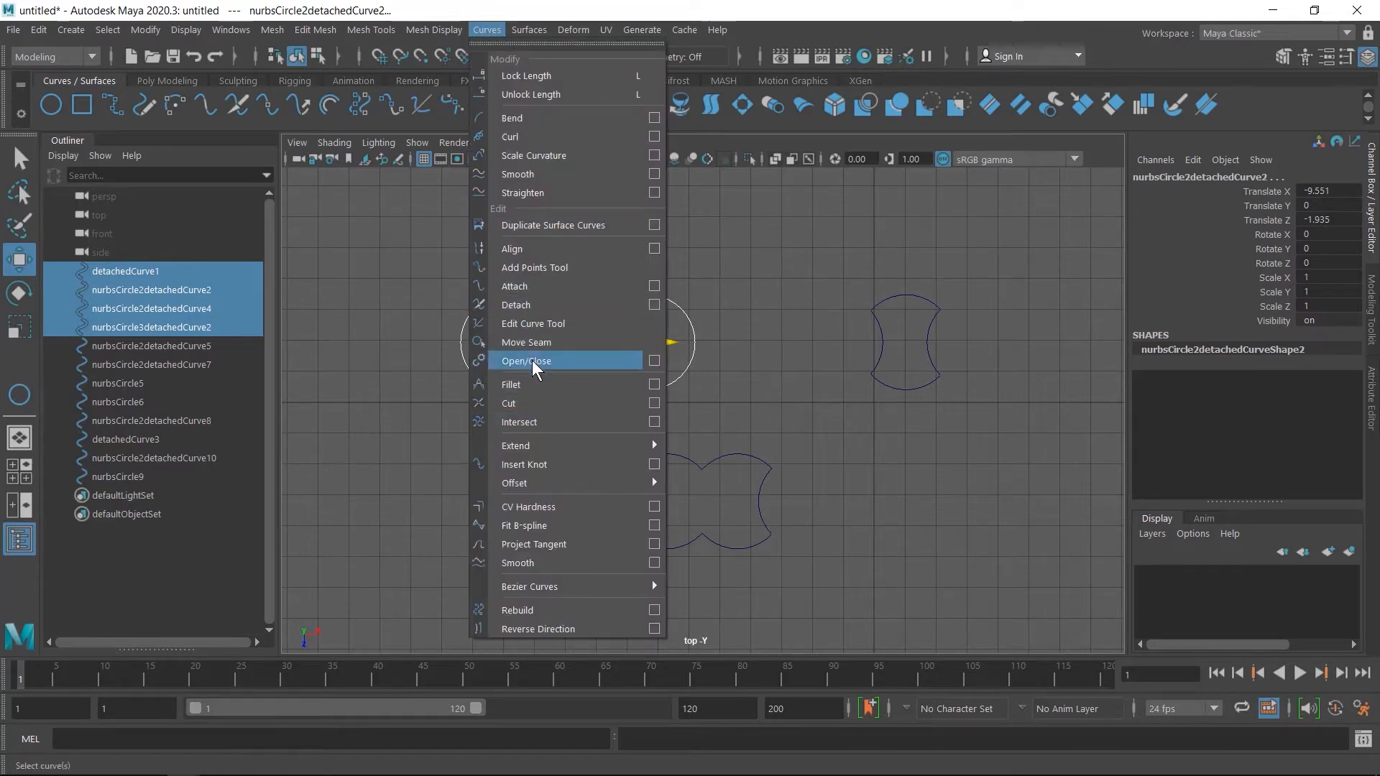
{"action": "left_click", "coordinate": [518, 286]}
{"action": "left_click", "coordinate": [432, 292]}
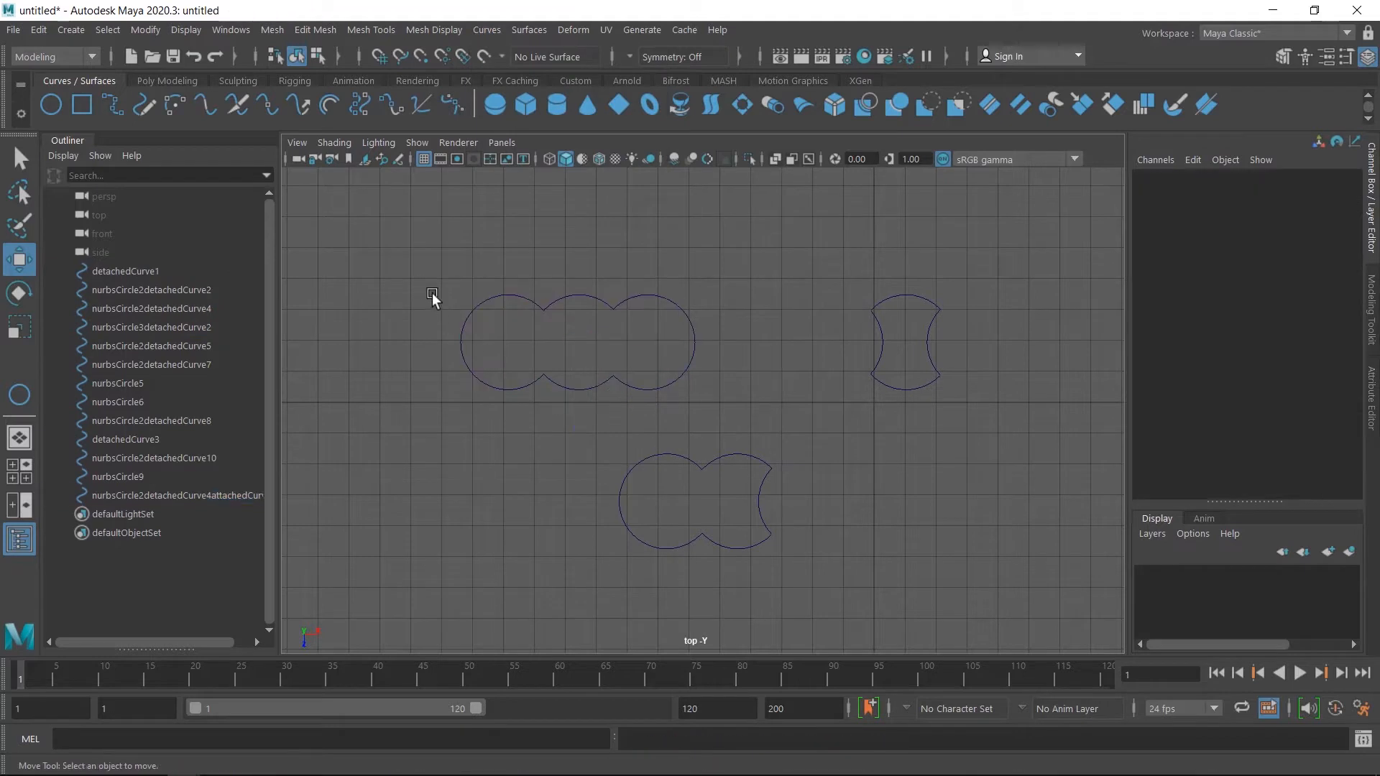
{"action": "left_click", "coordinate": [470, 313]}
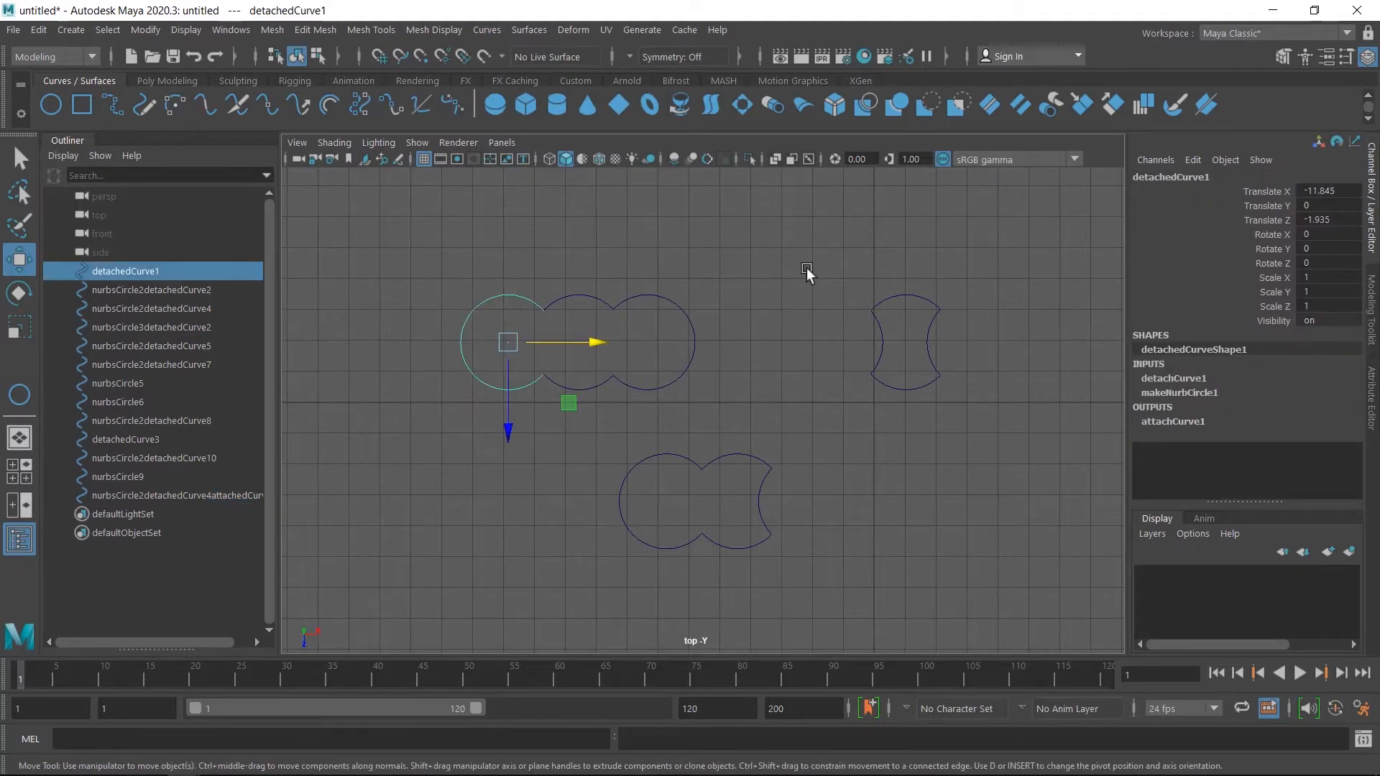
Attach the four arcs of the concave-sided shape into a single curve.
{"action": "left_click_drag", "start_coordinate": [807, 269], "coordinate": [972, 419]}
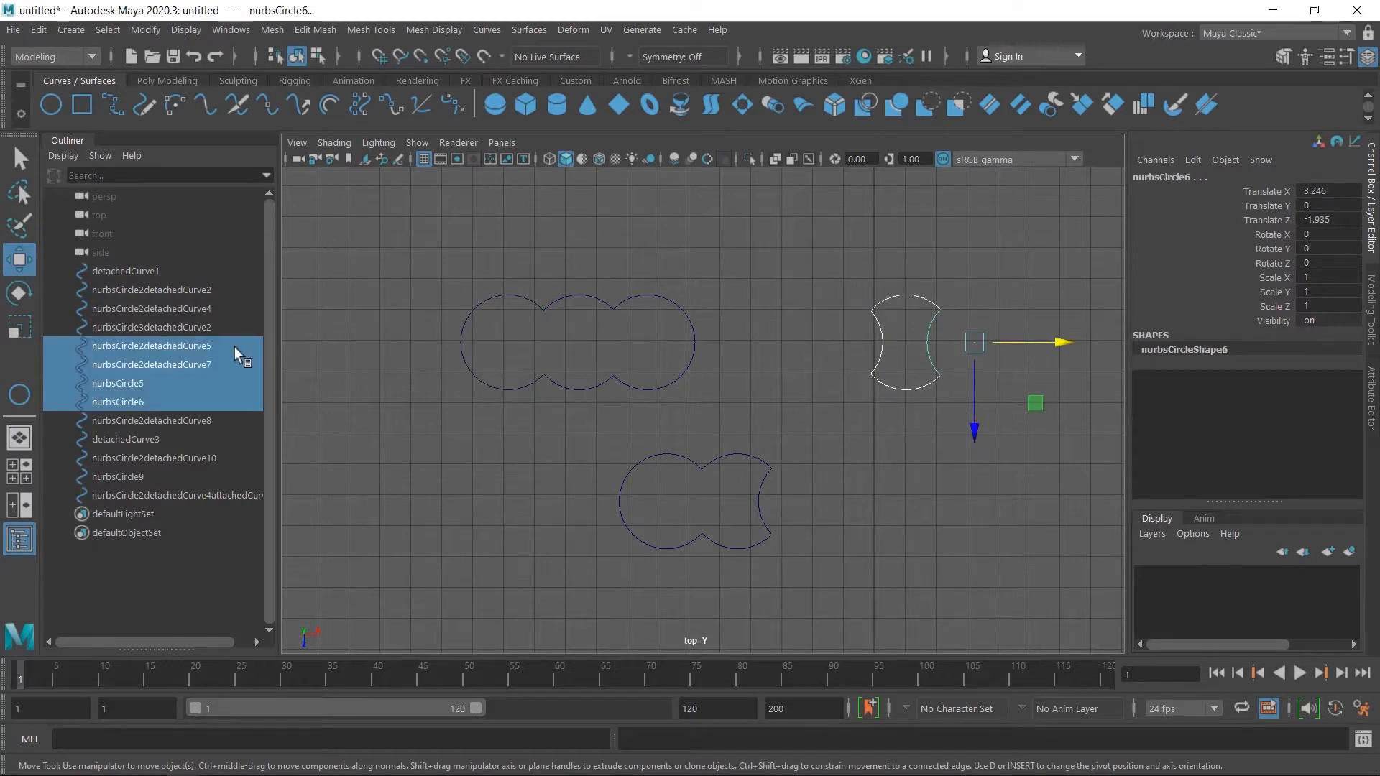
{"action": "left_click", "coordinate": [895, 278]}
{"action": "left_click", "coordinate": [897, 296]}
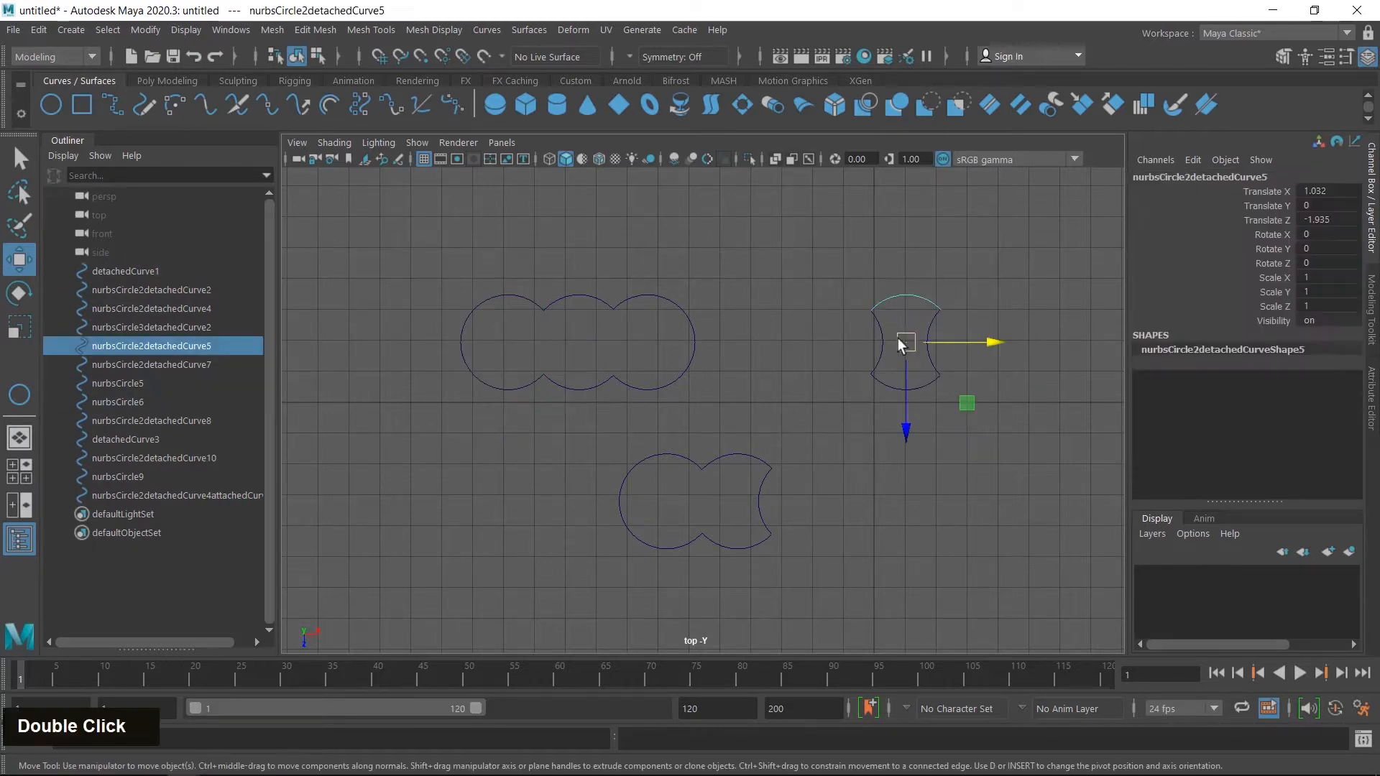
{"action": "left_click_drag", "start_coordinate": [857, 334], "coordinate": [900, 381]}
{"action": "left_click", "coordinate": [936, 370]}
{"action": "left_click_drag", "start_coordinate": [817, 257], "coordinate": [1006, 469]}
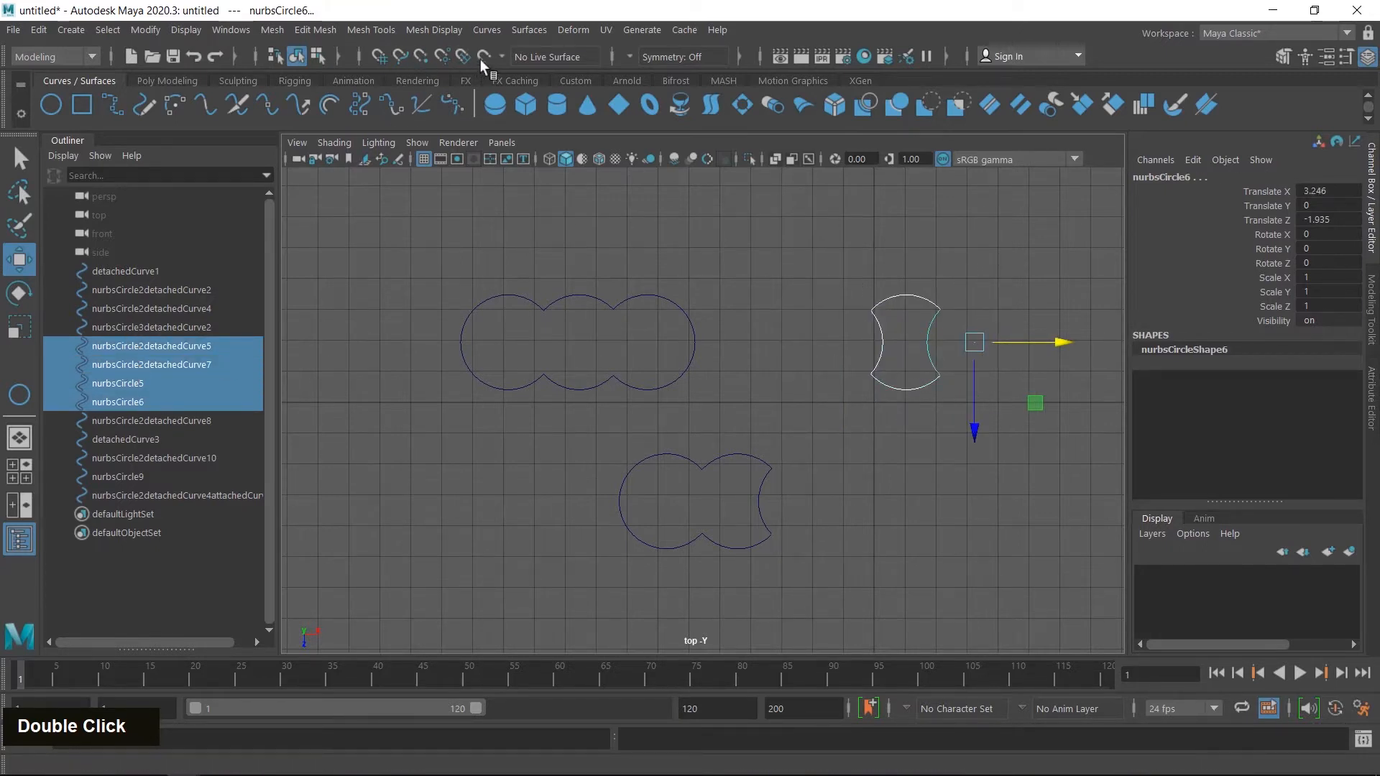
{"action": "left_click", "coordinate": [488, 31]}
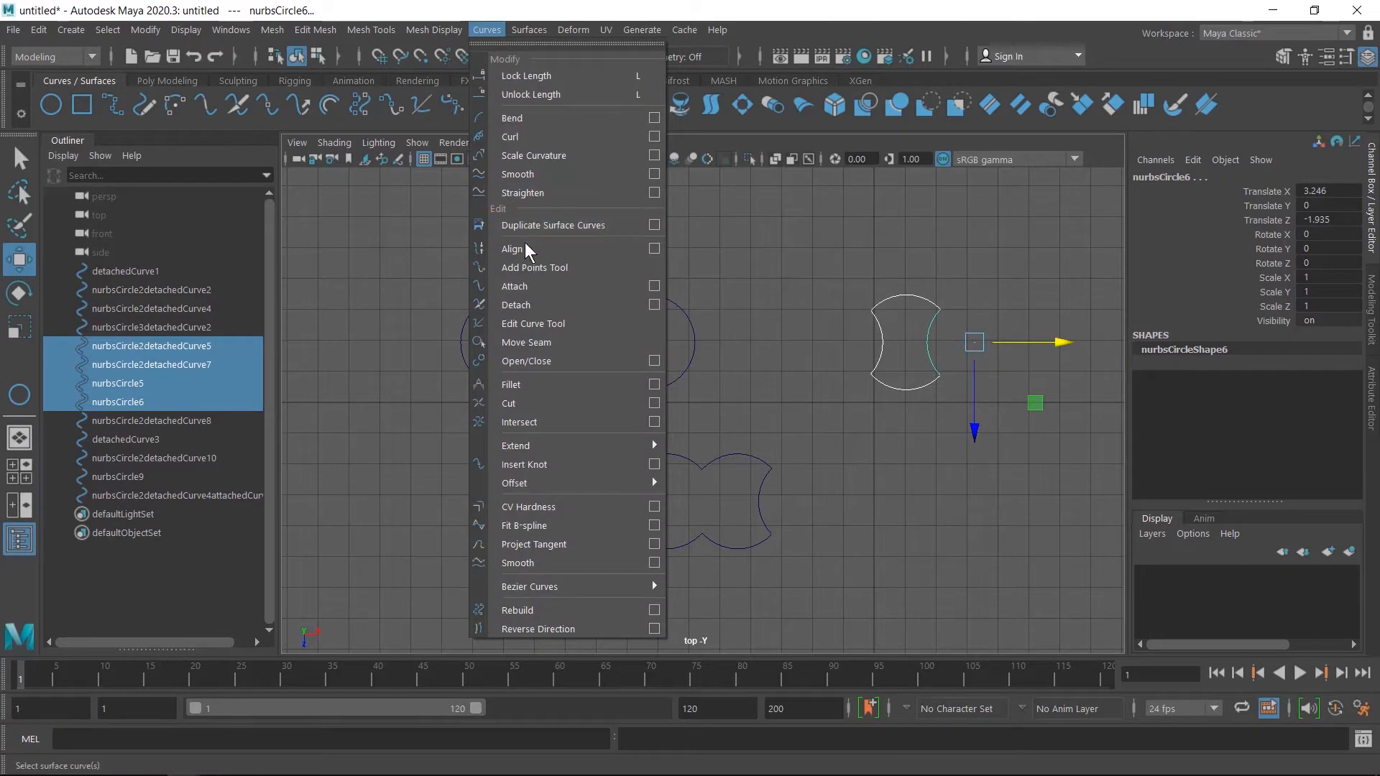
{"action": "left_click", "coordinate": [525, 287]}
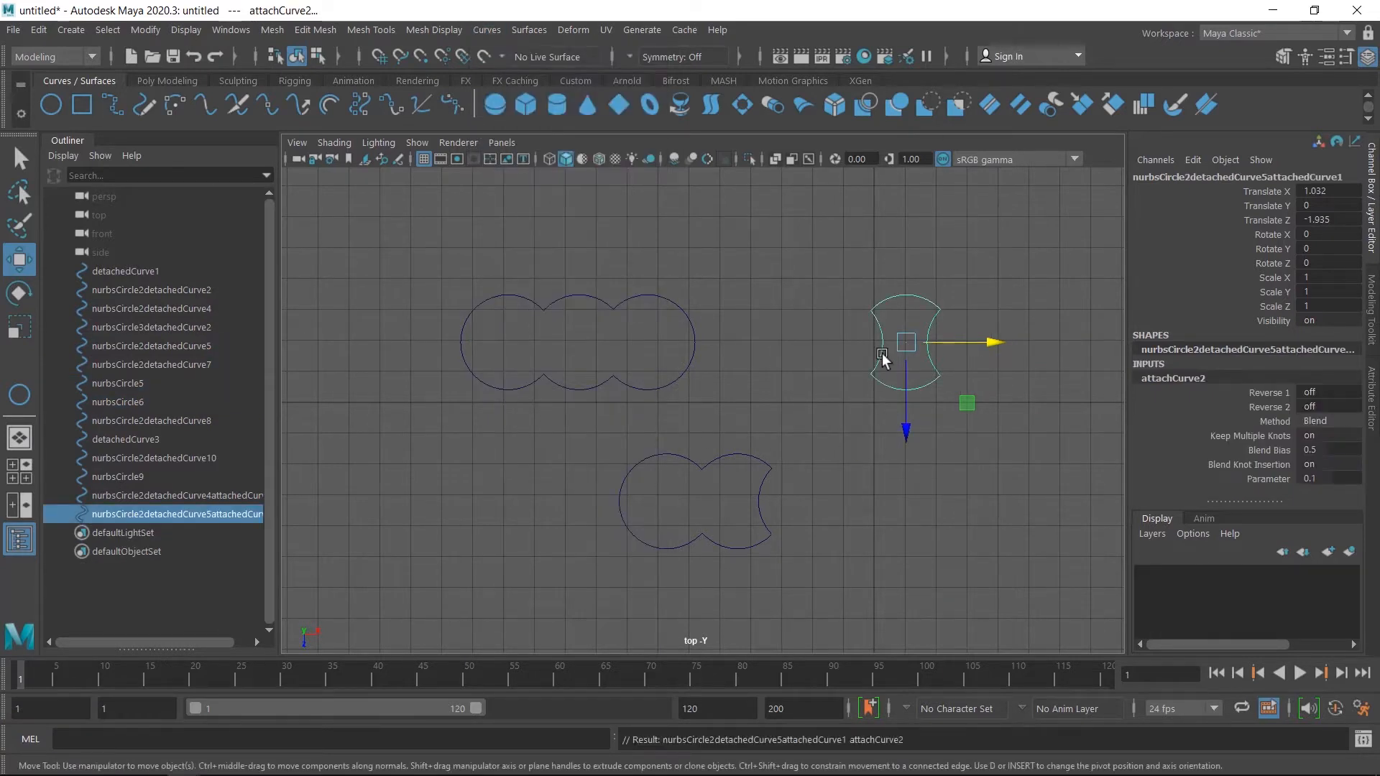
Attach the four arcs of the lower outline into a single curve and clear the selection.
{"action": "left_click_drag", "start_coordinate": [596, 442], "coordinate": [843, 572]}
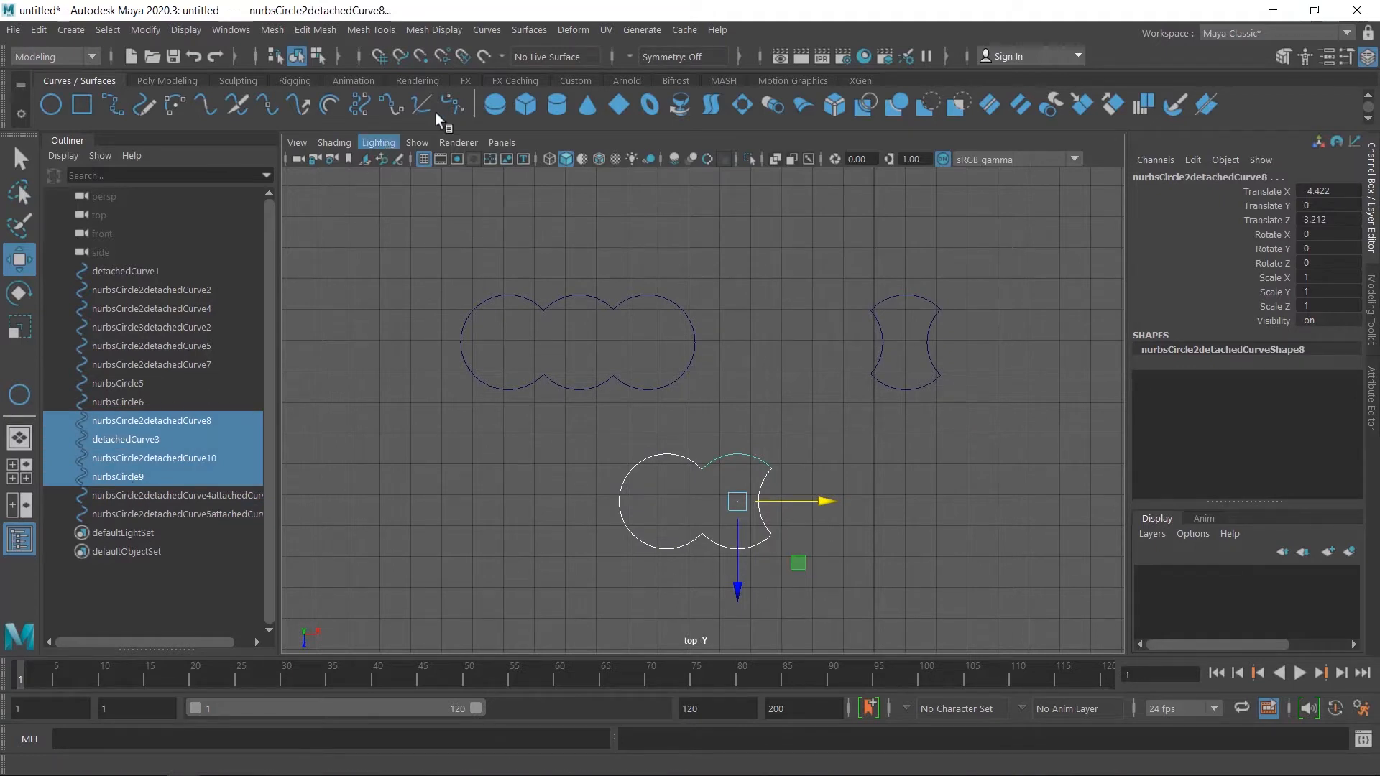
{"action": "double_click", "coordinate": [488, 29]}
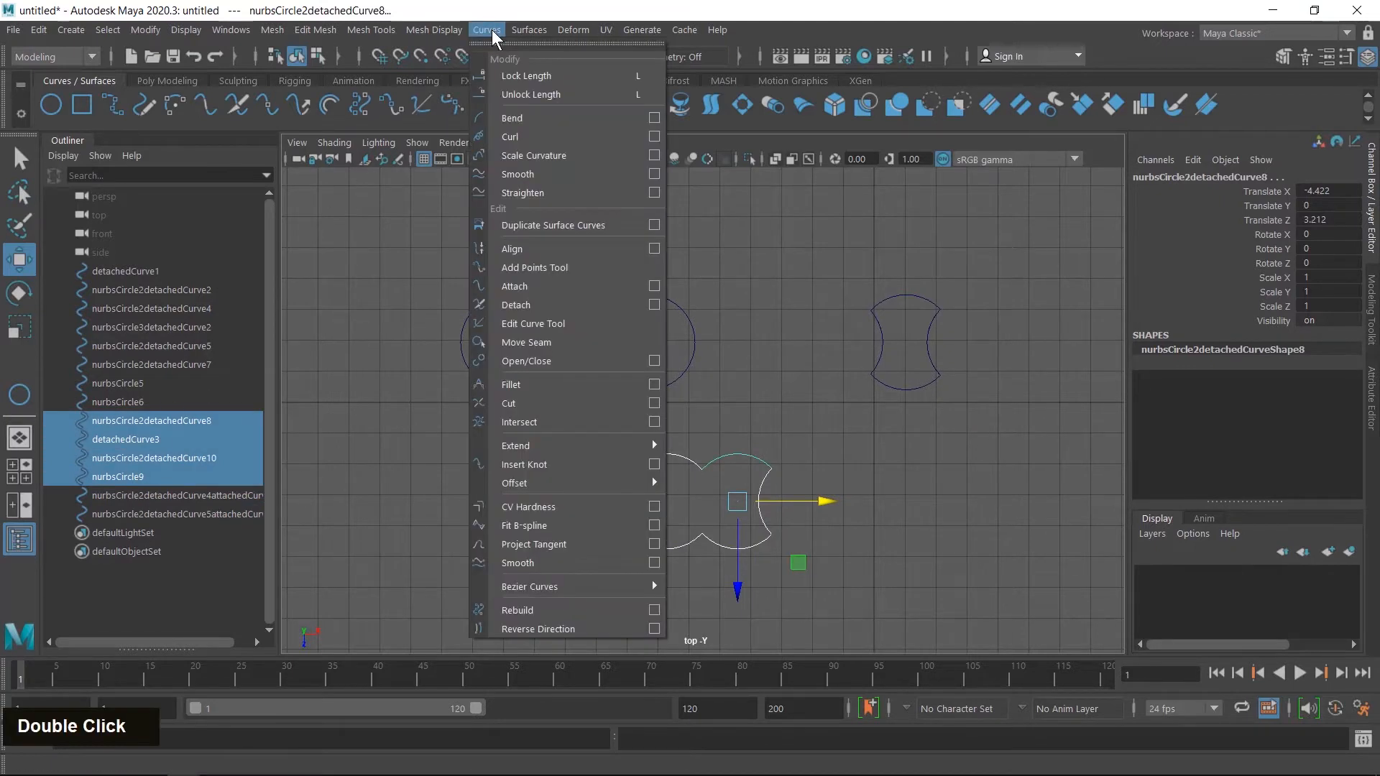
{"action": "left_click", "coordinate": [525, 286]}
{"action": "left_click", "coordinate": [534, 489]}
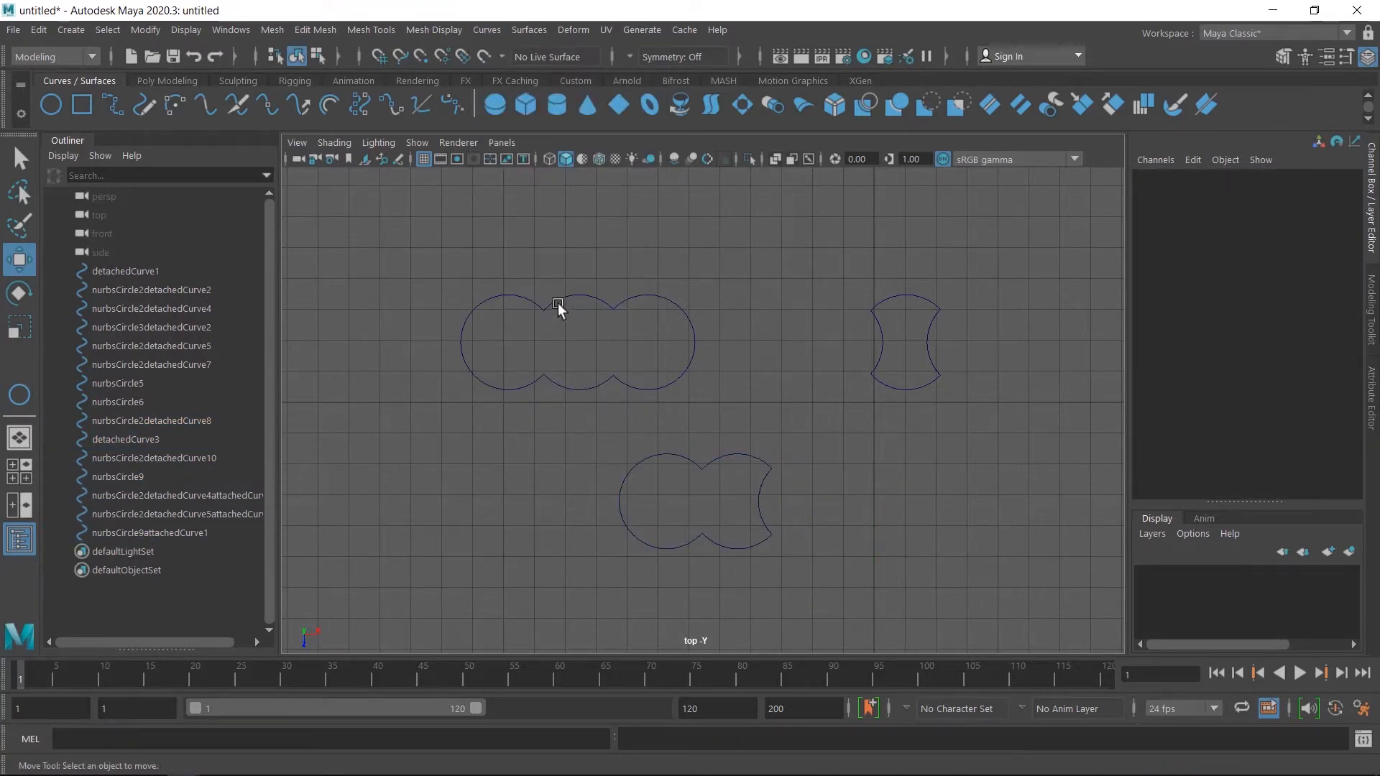
Try moving the attached outlines to test whether they hold together, undoing the moves.
{"action": "left_click_drag", "start_coordinate": [583, 332], "coordinate": [623, 359]}
{"action": "left_click_drag", "start_coordinate": [581, 359], "coordinate": [622, 379]}
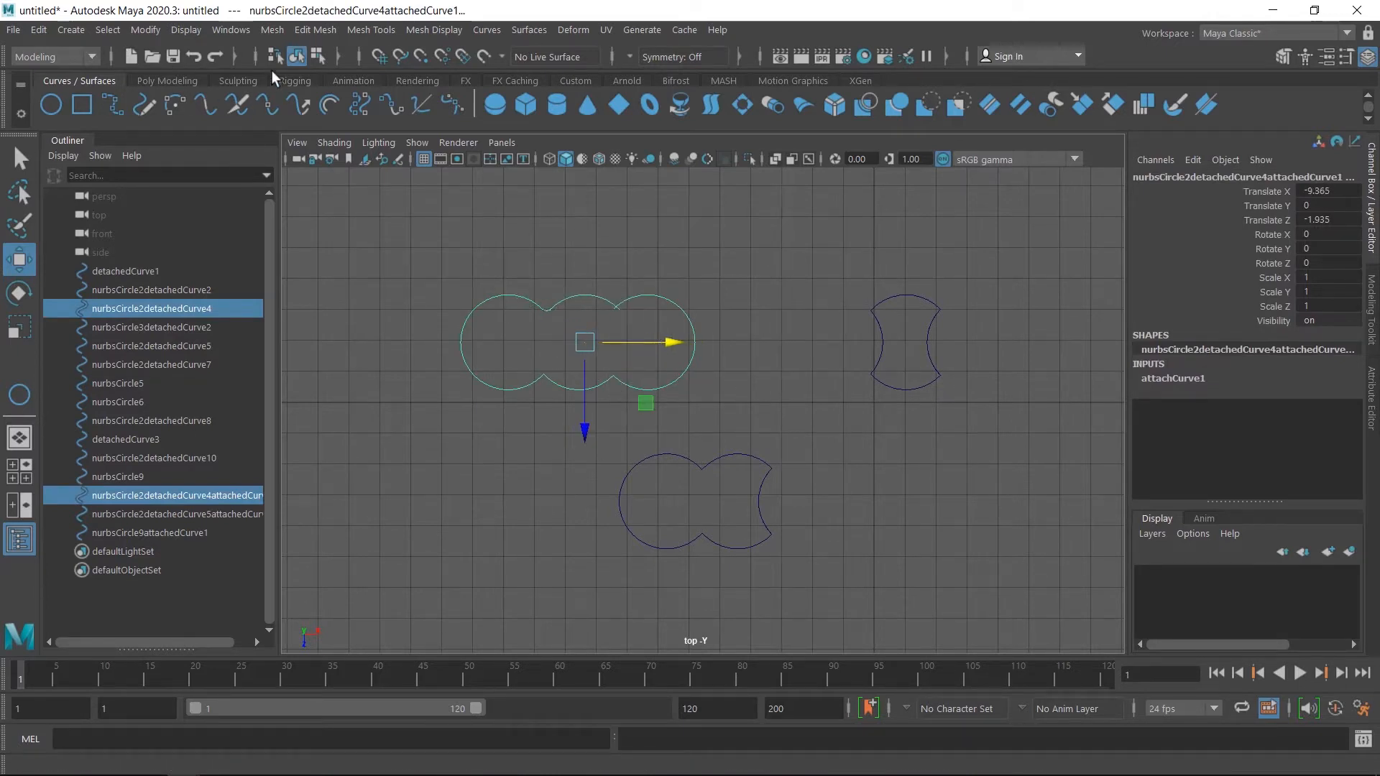
{"action": "left_click", "coordinate": [542, 369]}
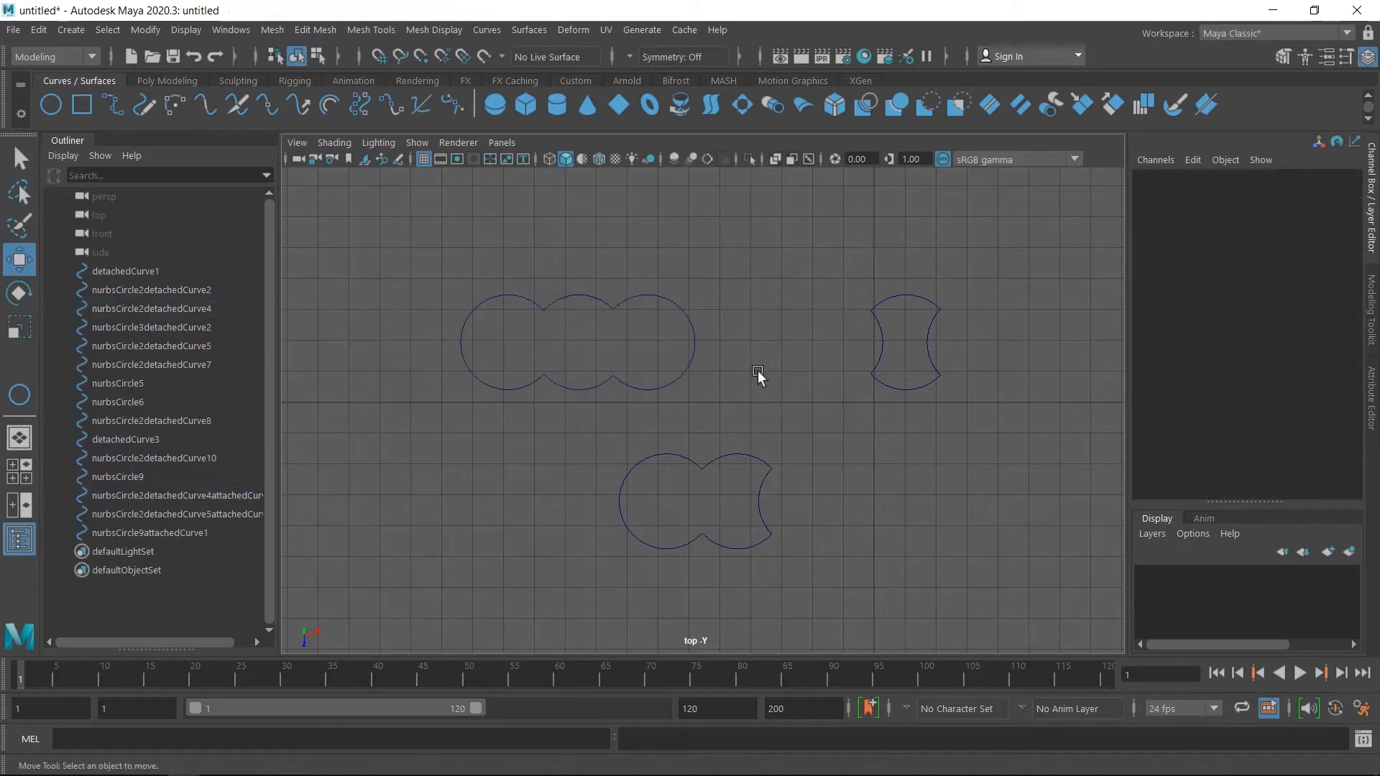
{"action": "left_click_drag", "start_coordinate": [830, 270], "coordinate": [949, 342]}
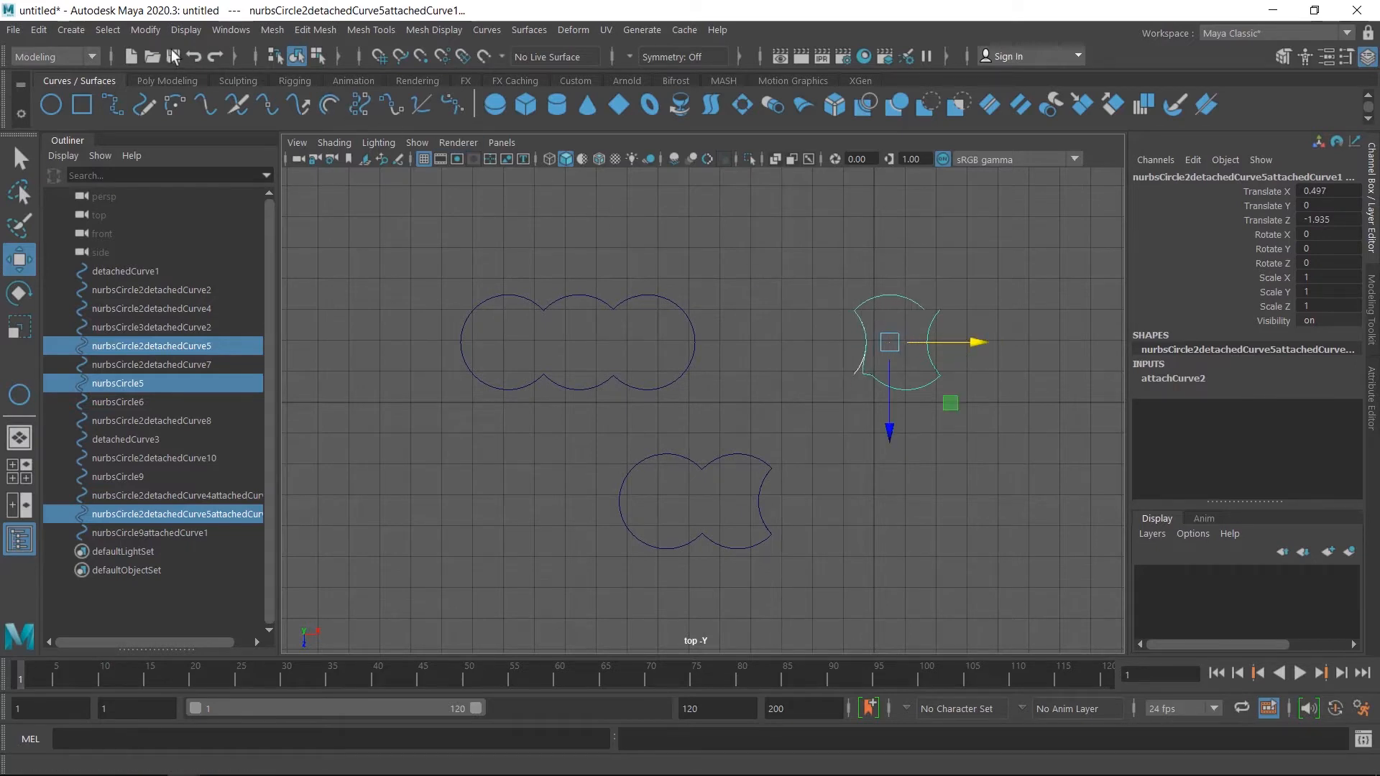
{"action": "left_click", "coordinate": [192, 56]}
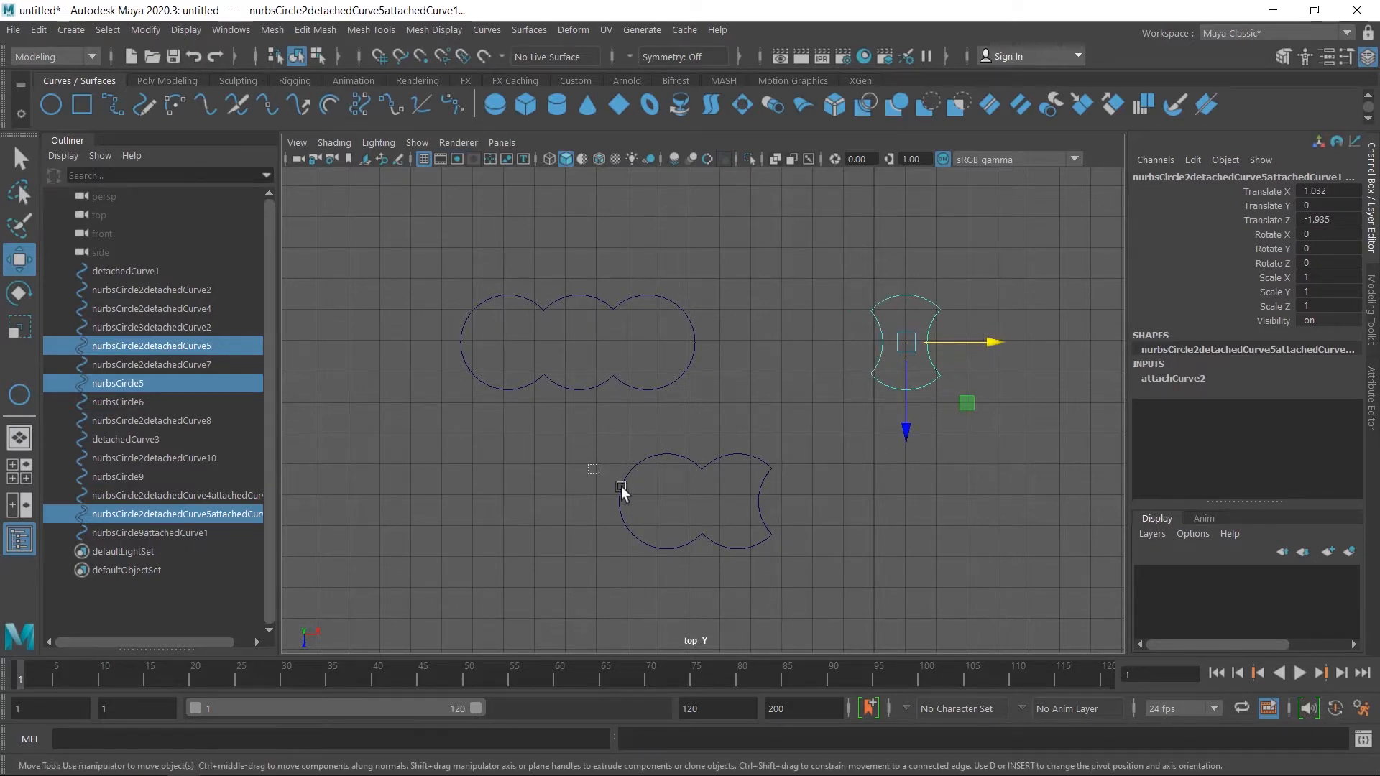
{"action": "left_click_drag", "start_coordinate": [621, 486], "coordinate": [678, 559]}
{"action": "mouse_move", "coordinate": [733, 503]}
{"action": "left_mouse_down"}
{"action": "mouse_move", "coordinate": [700, 511]}
{"action": "mouse_move", "coordinate": [795, 529]}
{"action": "mouse_move", "coordinate": [723, 521]}
{"action": "left_mouse_up"}
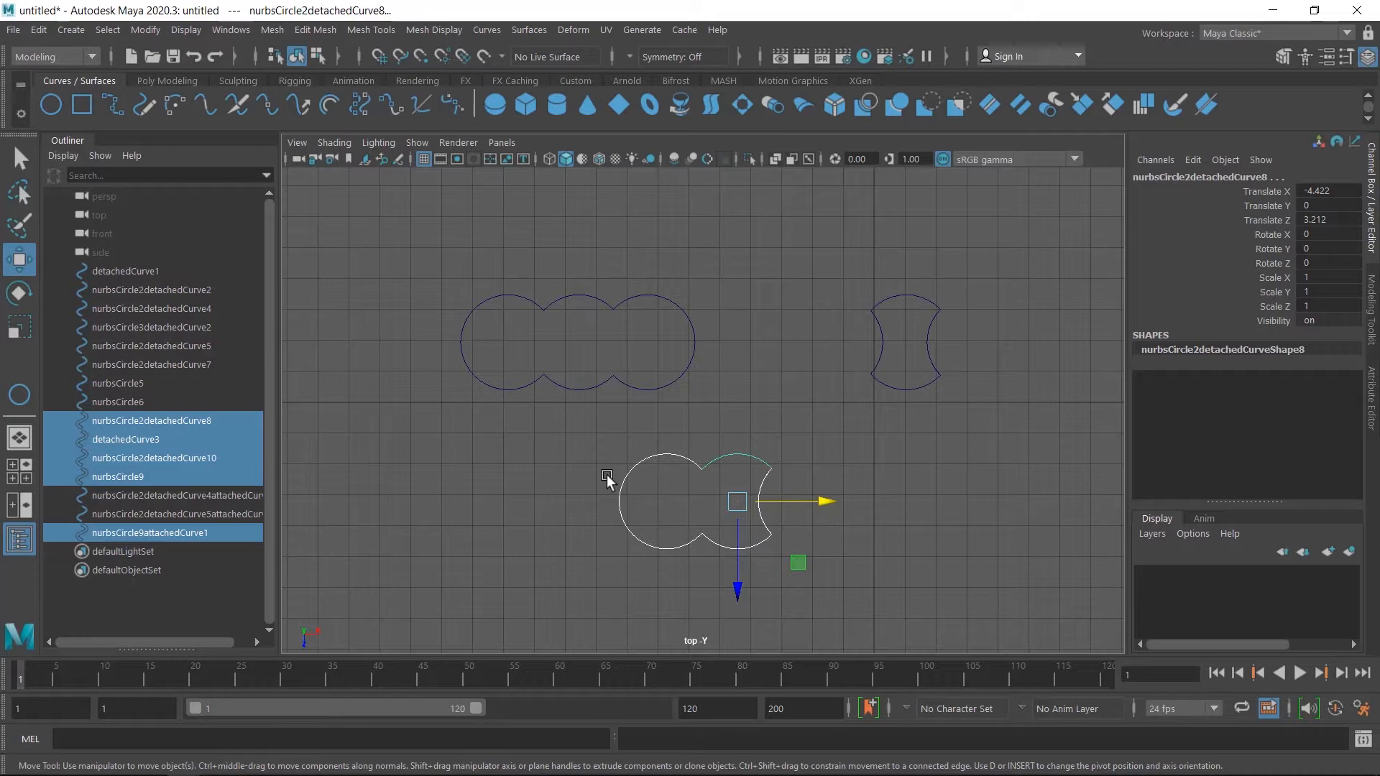
With the three-lobed outline's curves selected, delete all construction history in the scene.
{"action": "left_click_drag", "start_coordinate": [446, 290], "coordinate": [742, 434]}
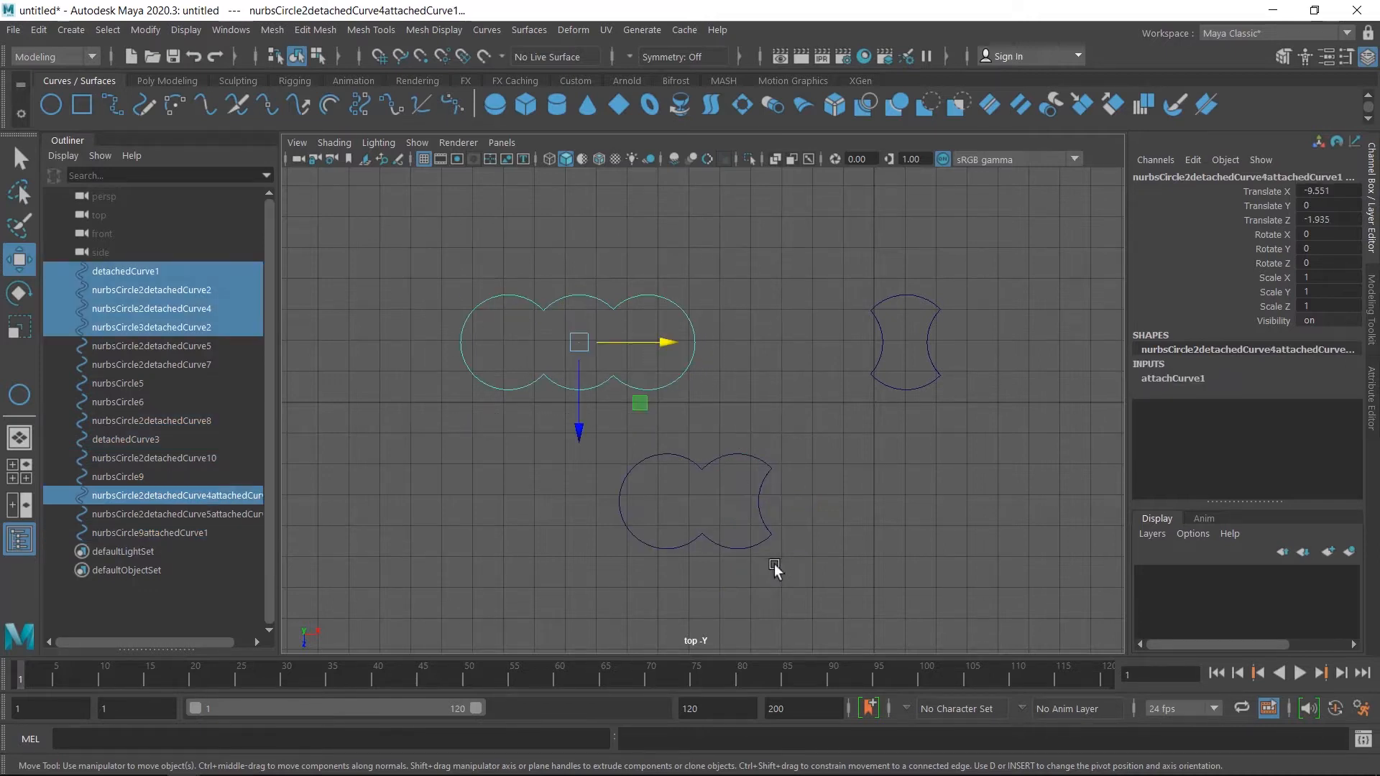
{"action": "left_click", "coordinate": [40, 30]}
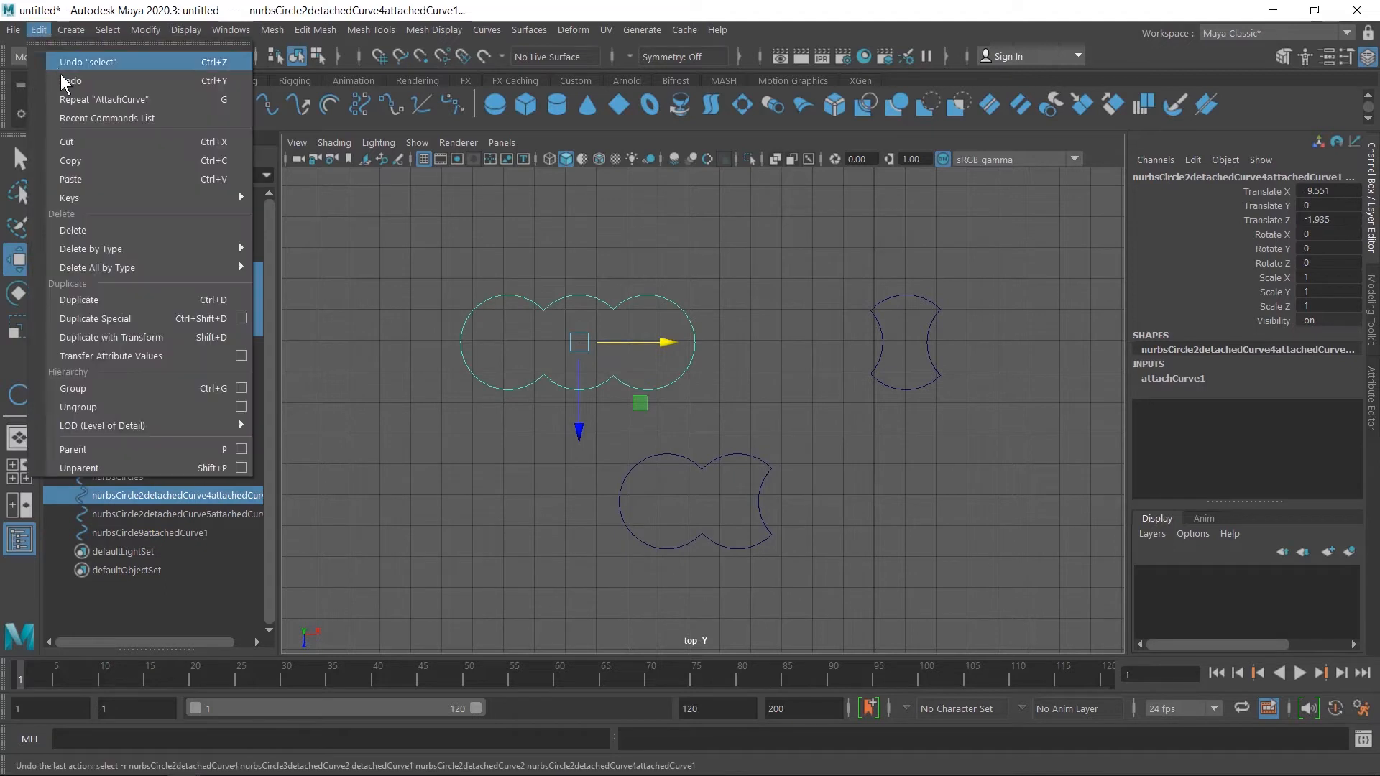
{"action": "mouse_move", "coordinate": [105, 266]}
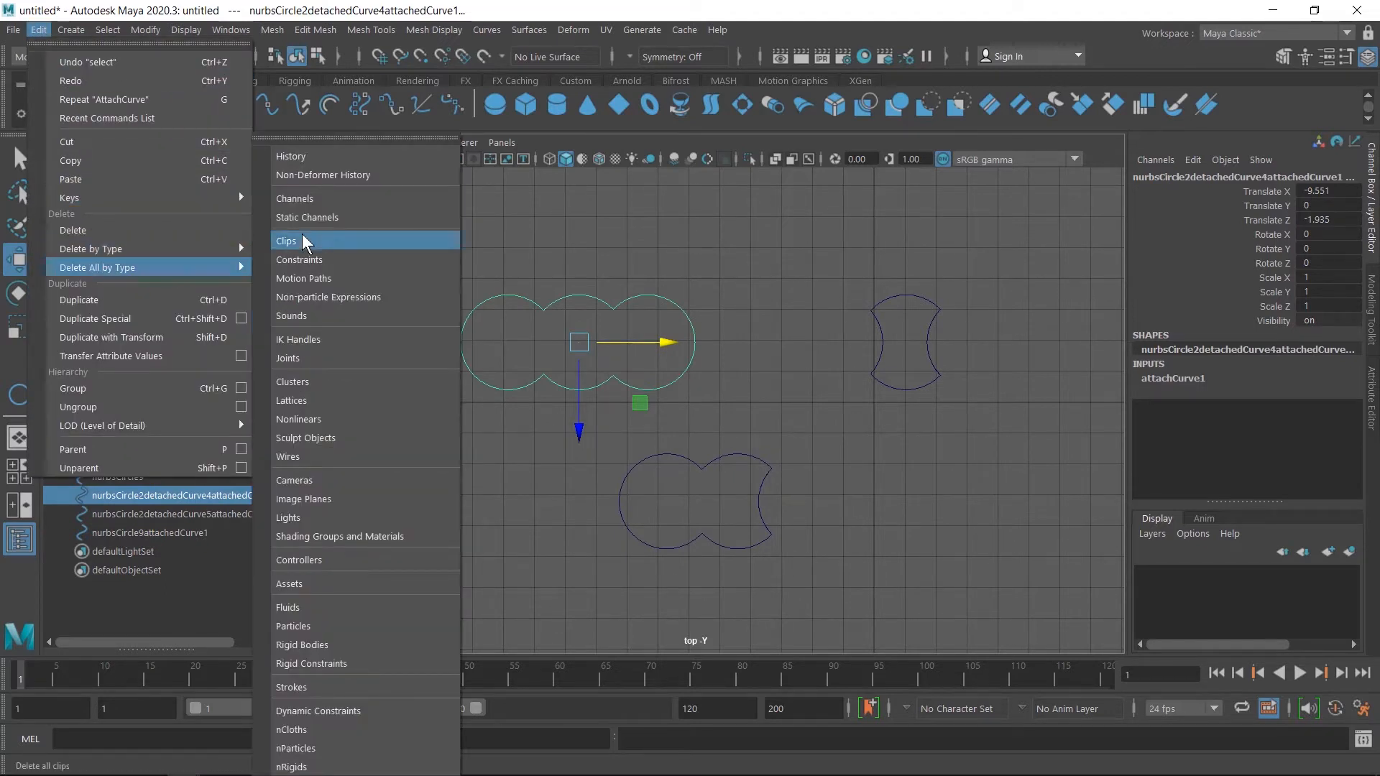
{"action": "left_click", "coordinate": [313, 156]}
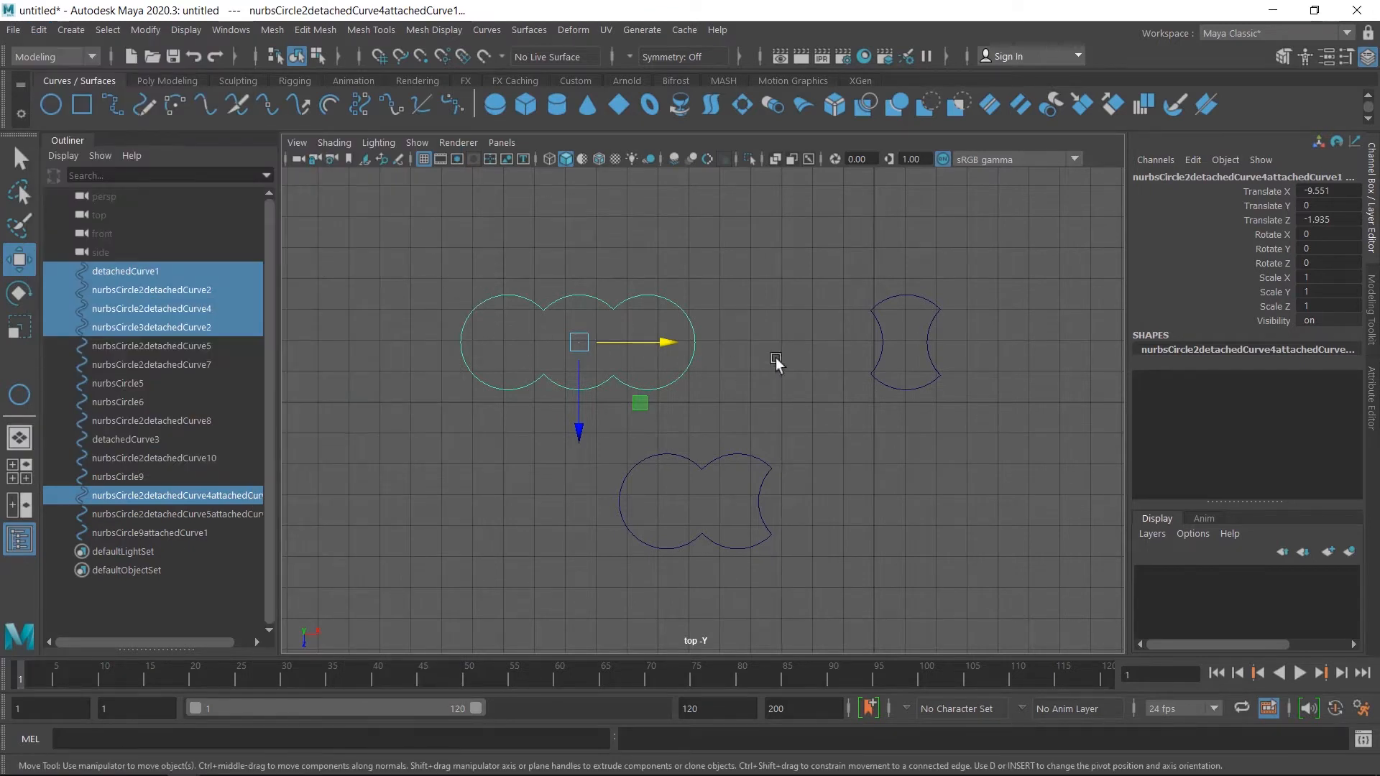
Repeat the deletion of all history with the concave-sided shape's curves selected, and again with the lower outline's curves selected.
{"action": "left_click_drag", "start_coordinate": [804, 259], "coordinate": [998, 422]}
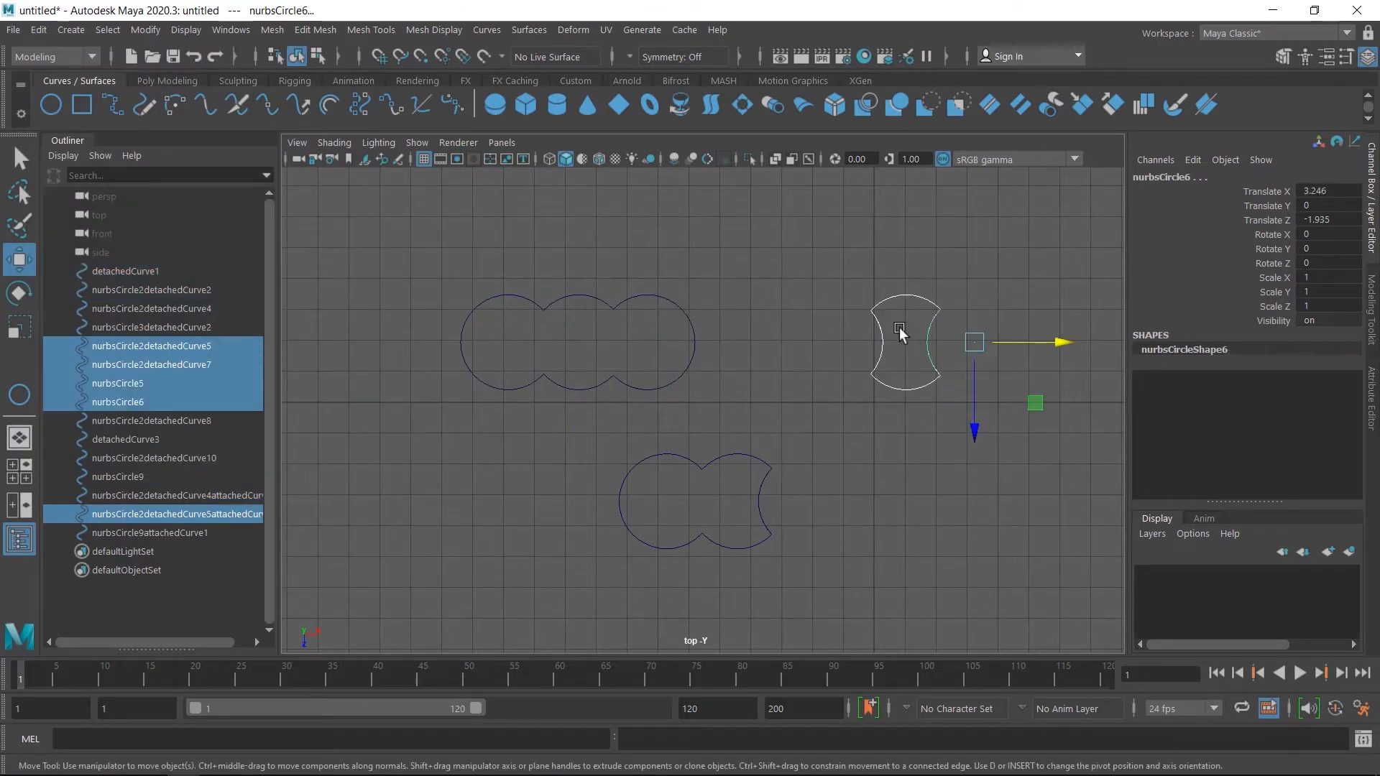
{"action": "left_click", "coordinate": [37, 29]}
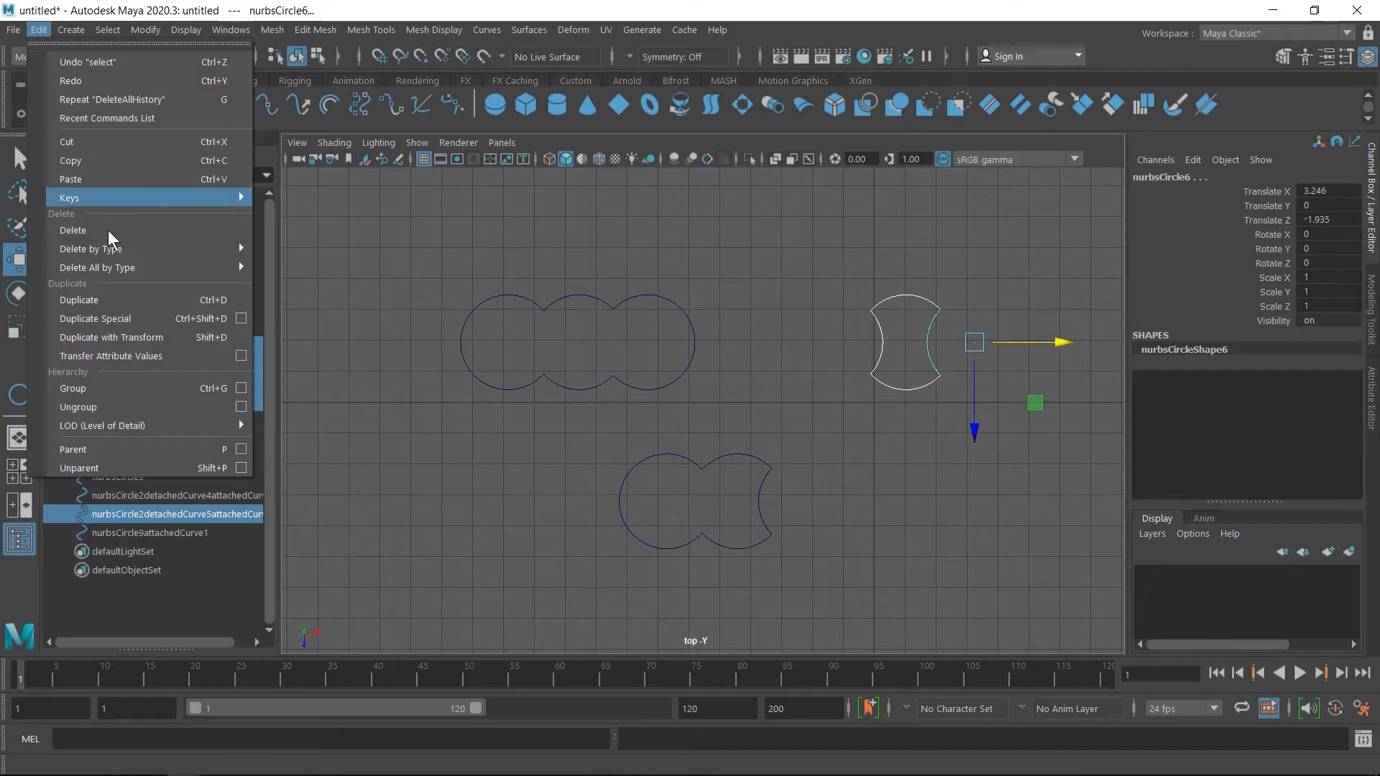
{"action": "mouse_move", "coordinate": [113, 266]}
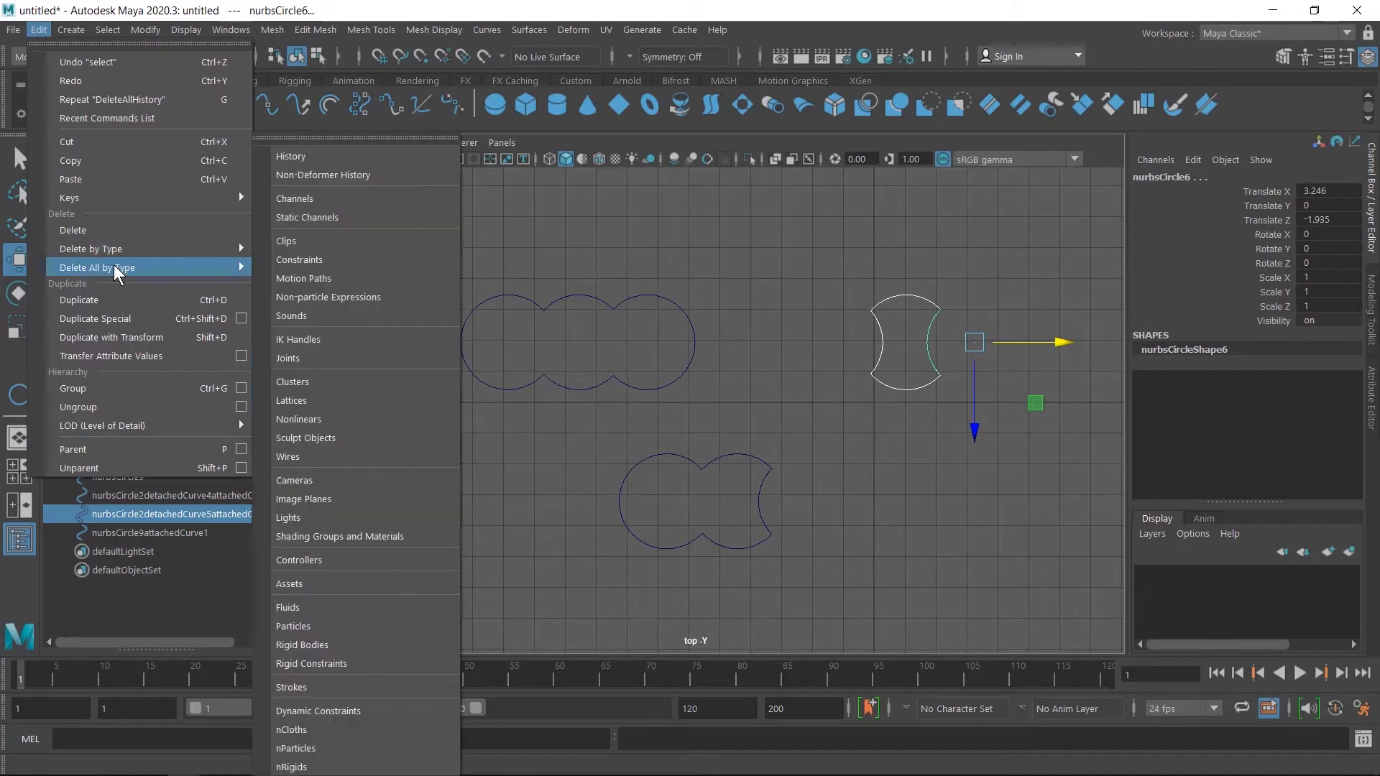
{"action": "left_click", "coordinate": [301, 156]}
{"action": "left_click_drag", "start_coordinate": [562, 427], "coordinate": [841, 582]}
{"action": "left_click", "coordinate": [36, 31]}
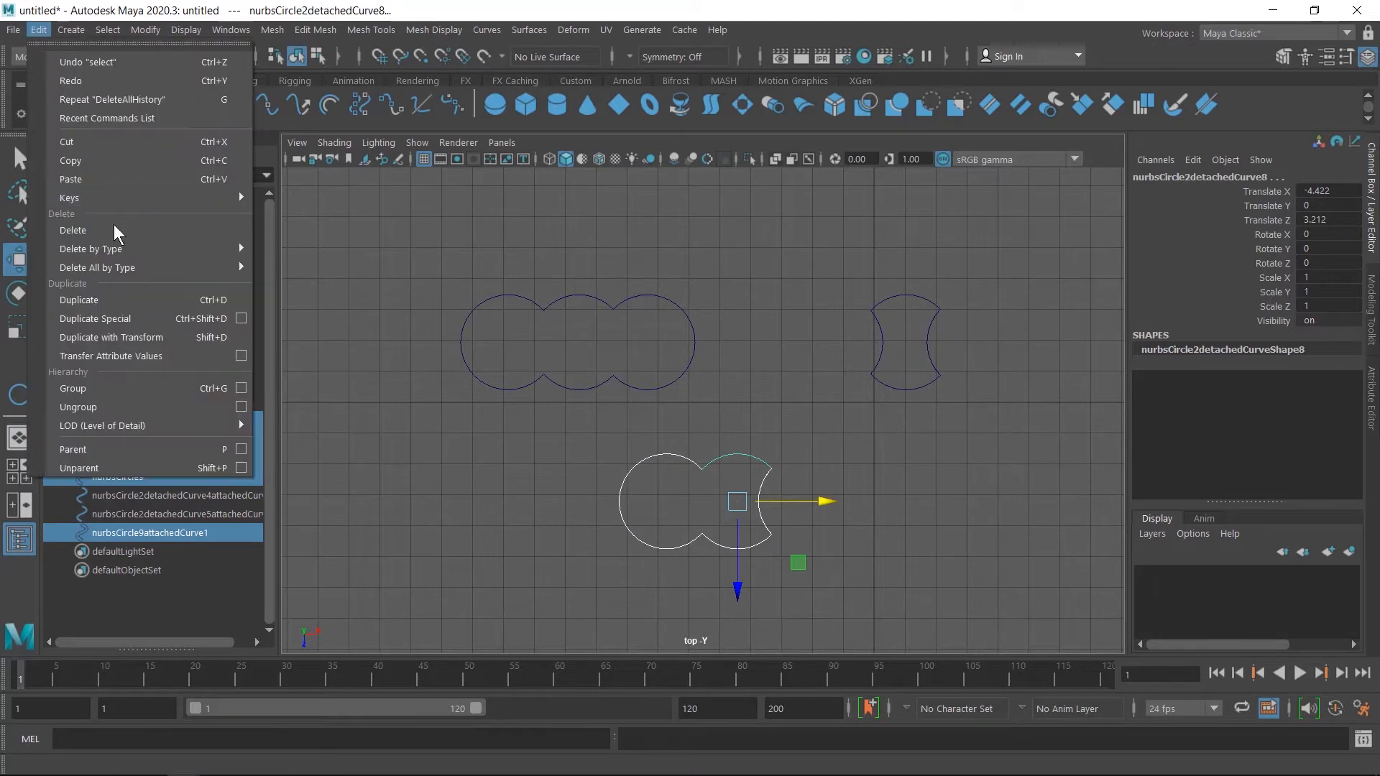
{"action": "mouse_move", "coordinate": [129, 269]}
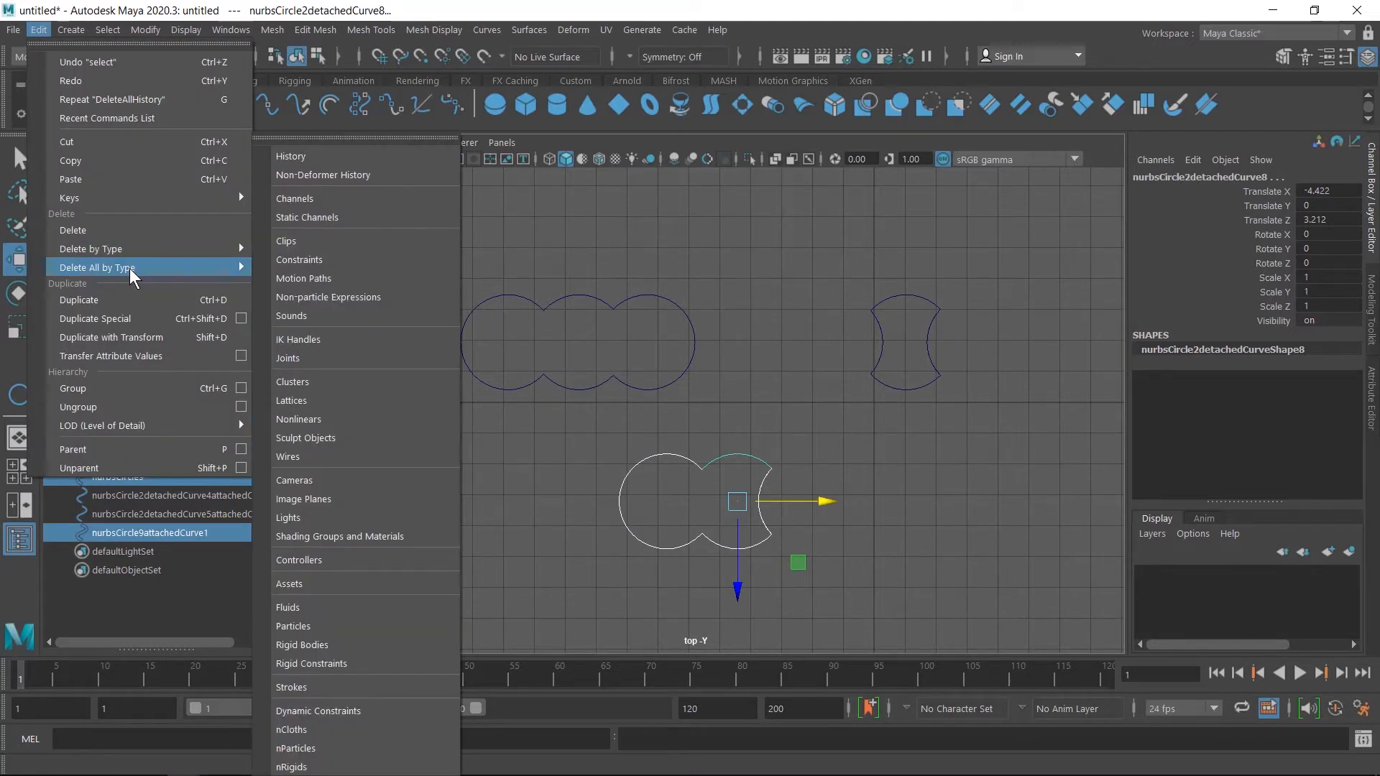
{"action": "left_click", "coordinate": [291, 165]}
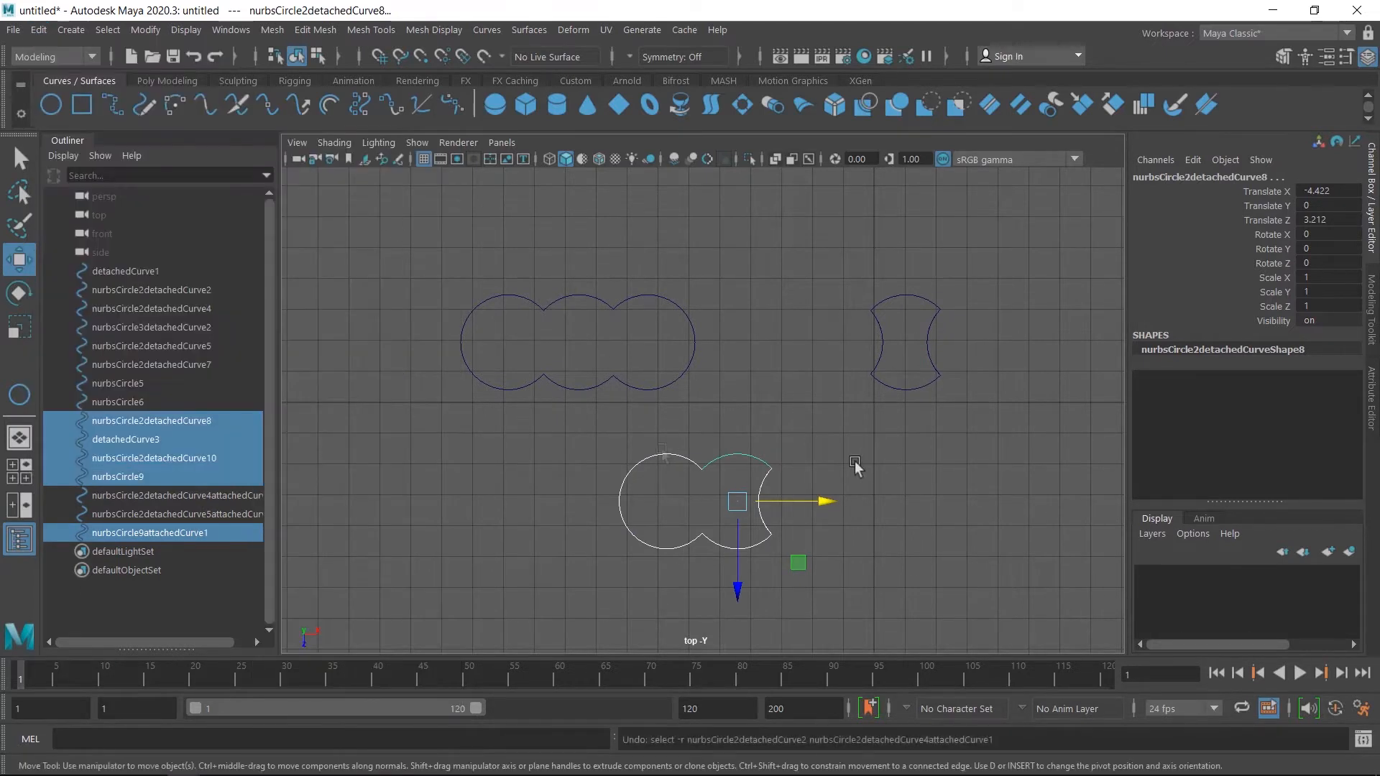
Select the three-lobed outline's overlapping curves, its first arc and an attached curve to tell the attached curves from the leftover arcs.
{"action": "left_click", "coordinate": [855, 463]}
{"action": "left_click_drag", "start_coordinate": [402, 261], "coordinate": [637, 381]}
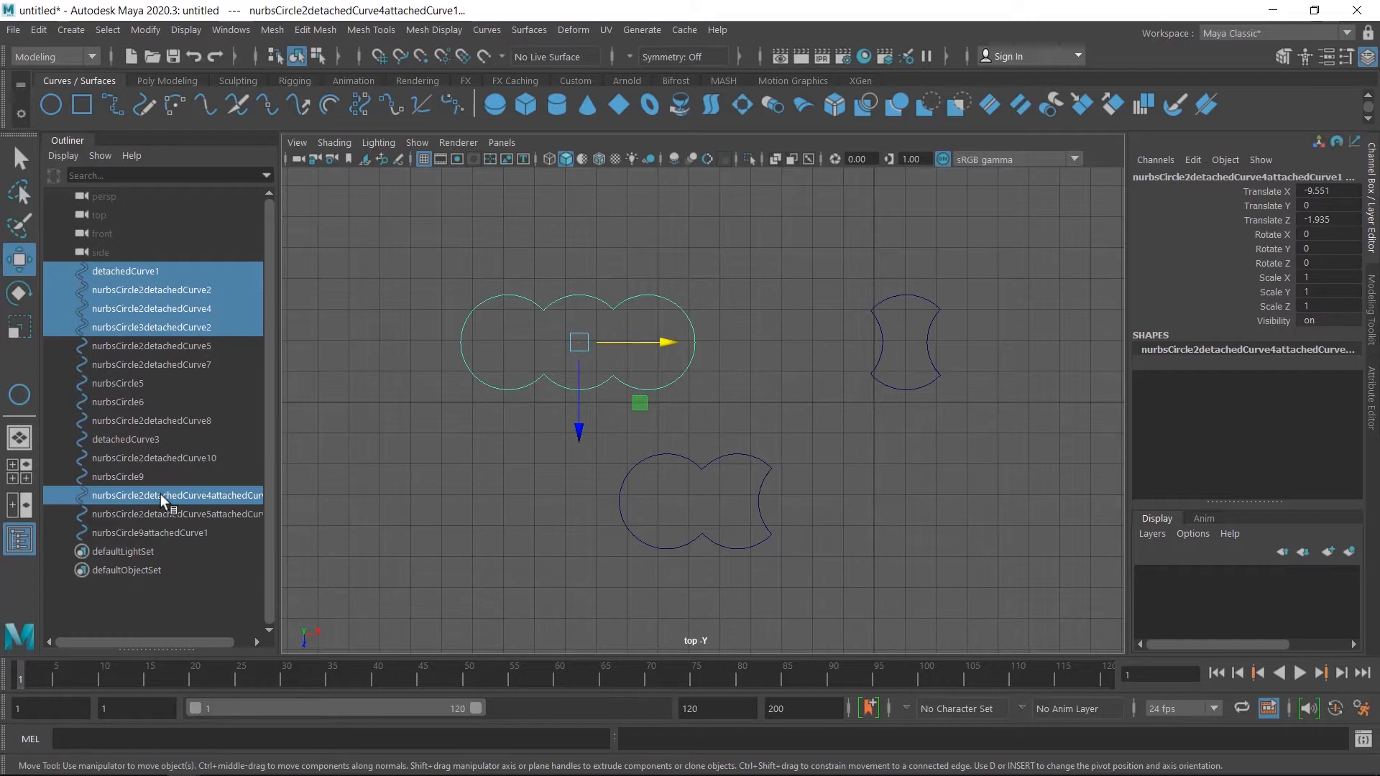
{"action": "left_click", "coordinate": [444, 407]}
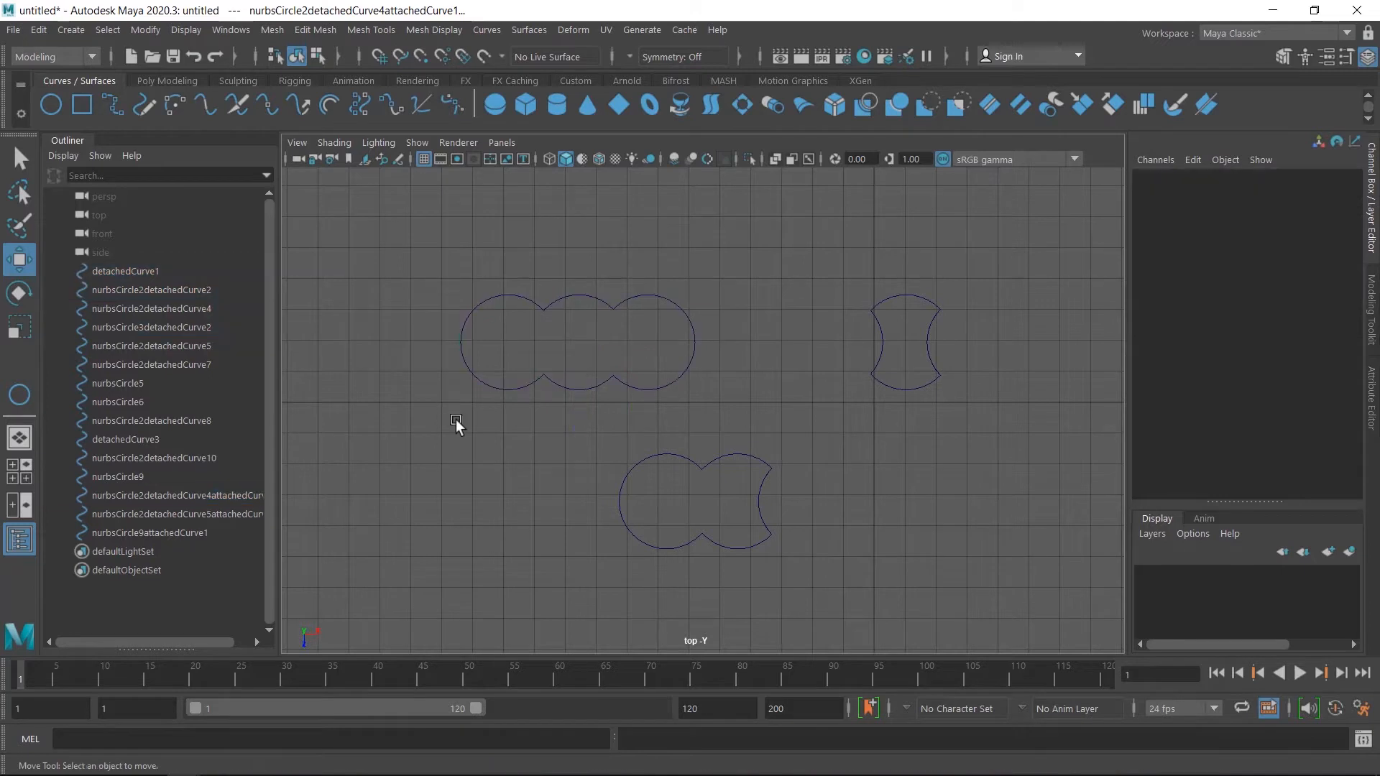
{"action": "left_click", "coordinate": [496, 385]}
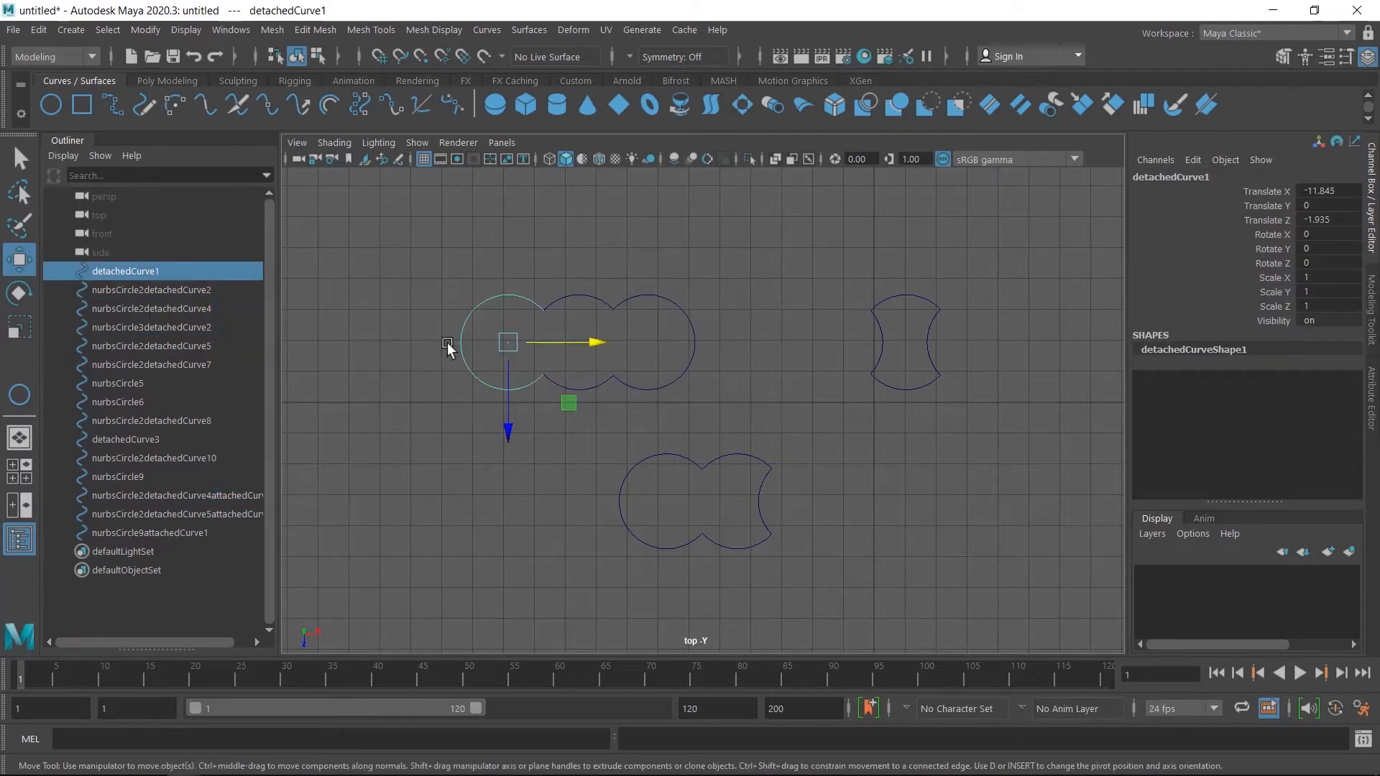
{"action": "left_click", "coordinate": [176, 513]}
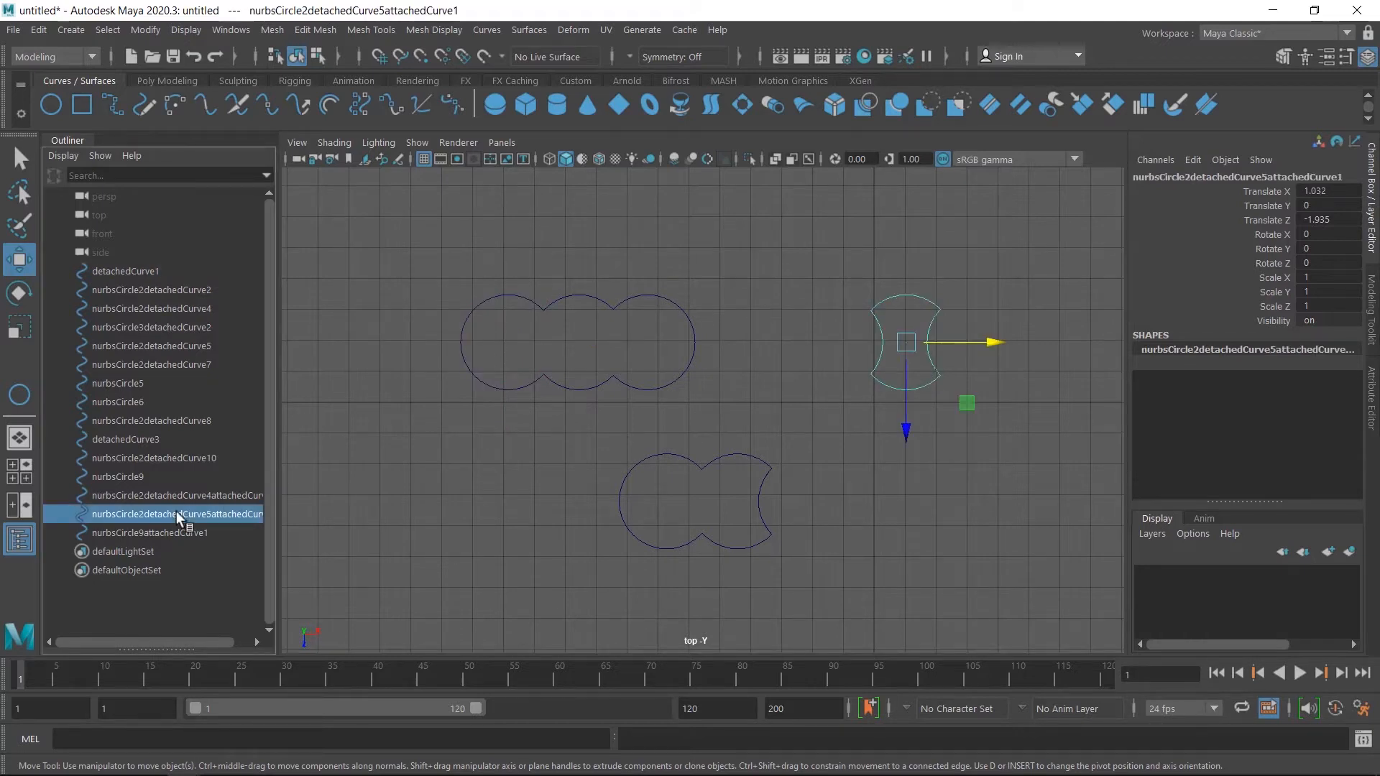
Move the attached three-lobed curve clear to delete its four leftover source arcs, and place it at about X -12.1, Z -2.7.
{"action": "left_click", "coordinate": [191, 495]}
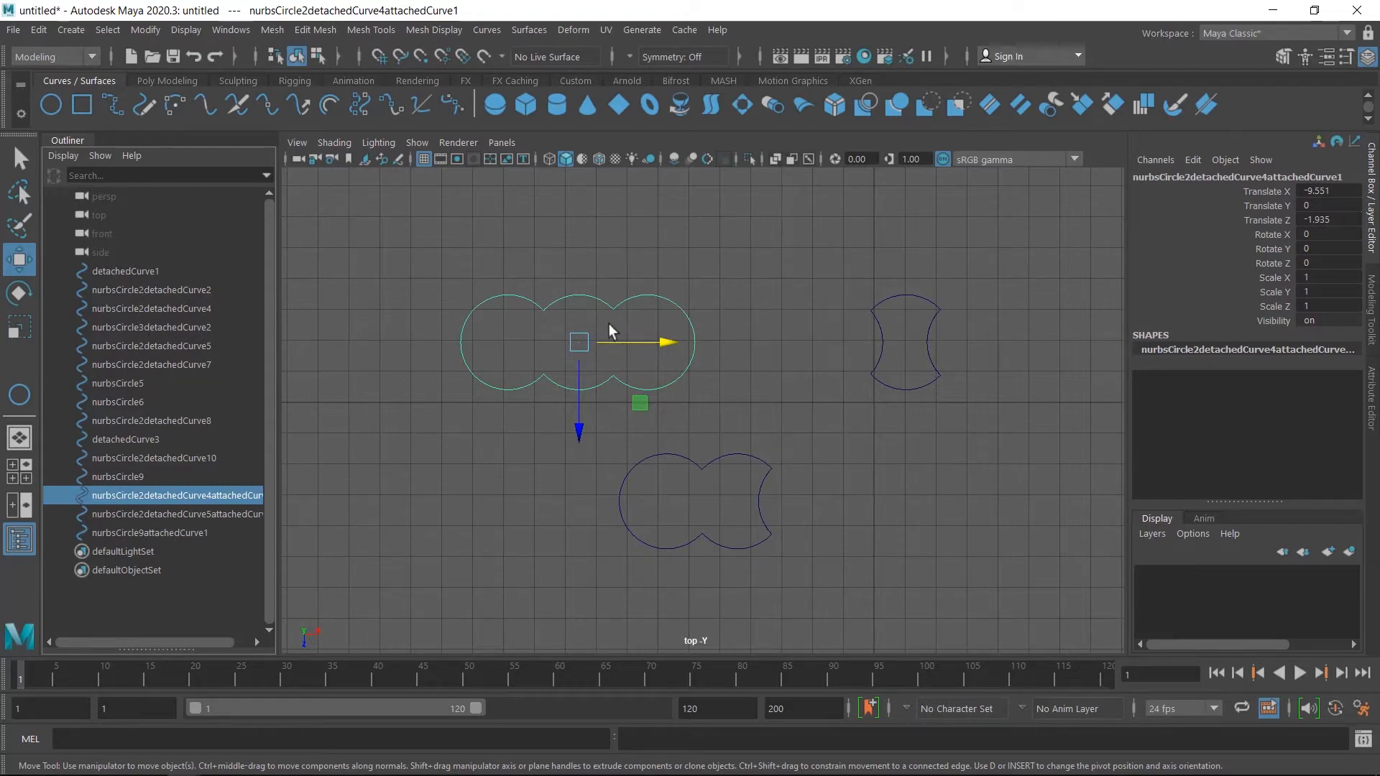
{"action": "left_click_drag", "start_coordinate": [576, 343], "coordinate": [450, 510]}
{"action": "left_click_drag", "start_coordinate": [414, 274], "coordinate": [752, 429]}
{"action": "key", "text": "Delete"}
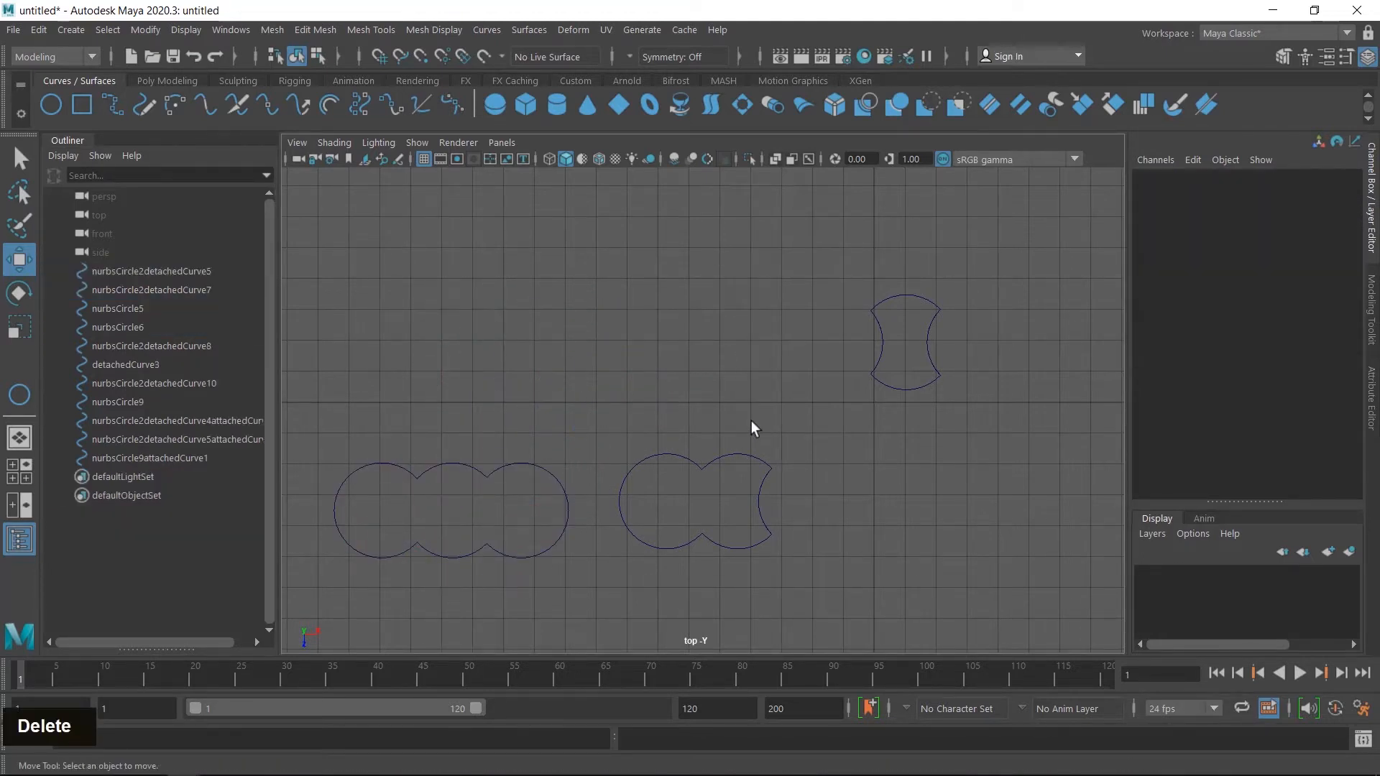
{"action": "left_click_drag", "start_coordinate": [410, 423], "coordinate": [504, 322]}
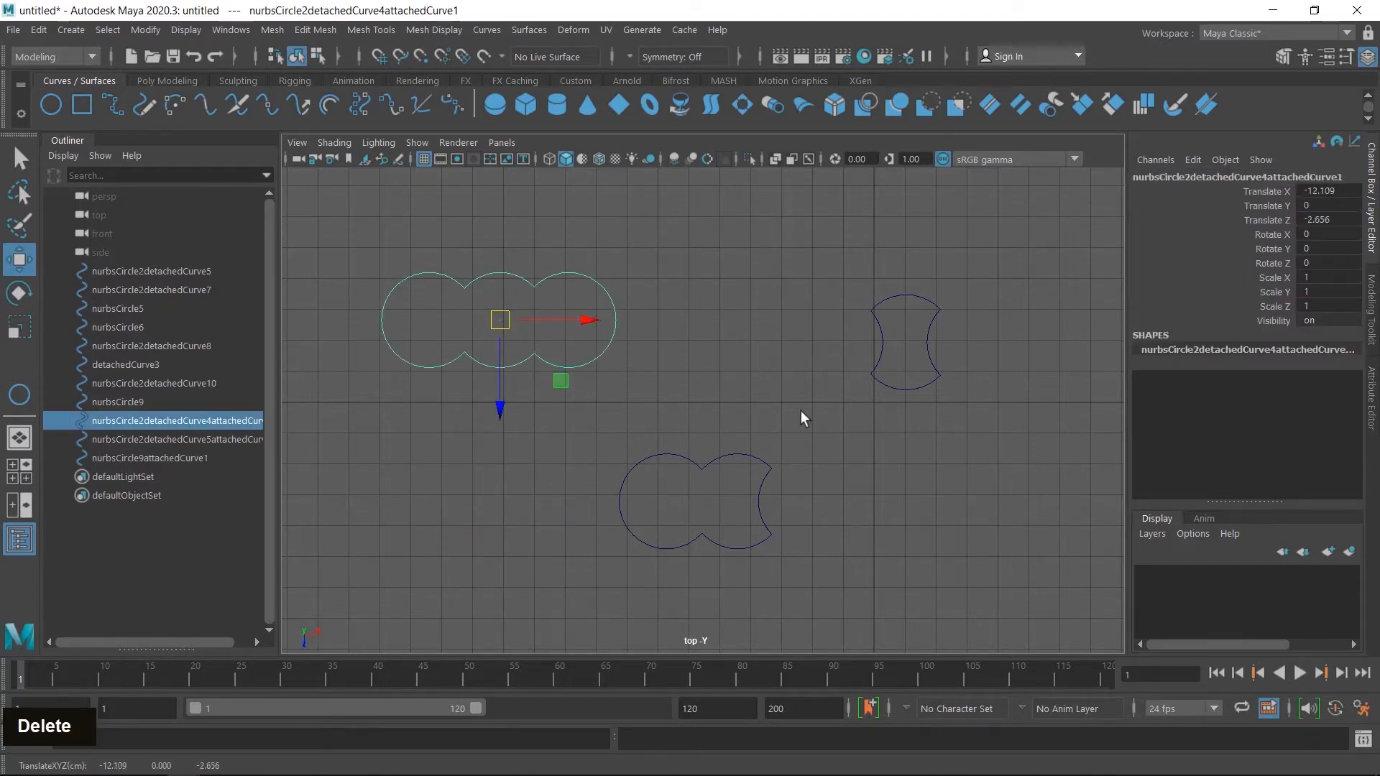
Move the attached concave-sided curve clear to about X -4.8, Z -1.9, and delete its four leftover source arcs.
{"action": "left_click", "coordinate": [216, 440]}
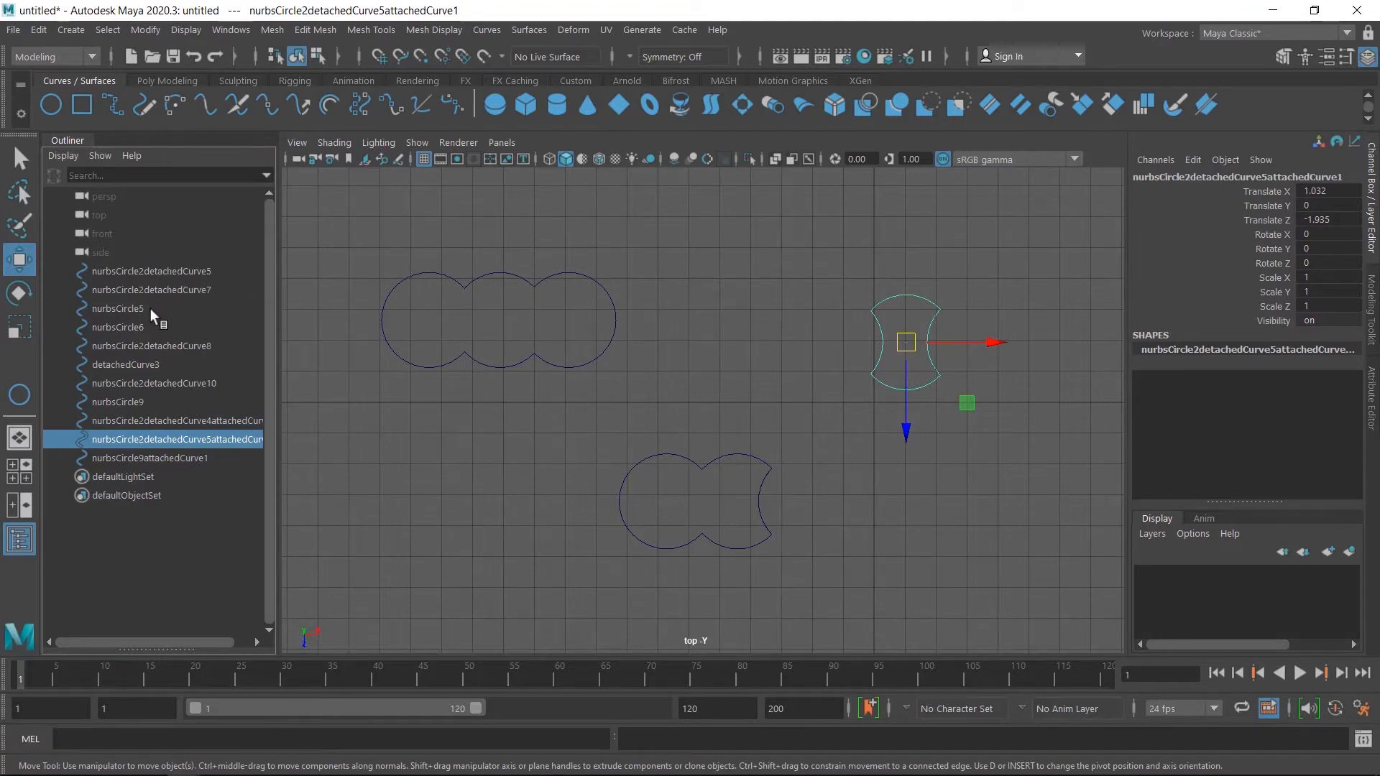
{"action": "left_click_drag", "start_coordinate": [973, 348], "coordinate": [793, 348]}
{"action": "left_click_drag", "start_coordinate": [873, 290], "coordinate": [986, 421]}
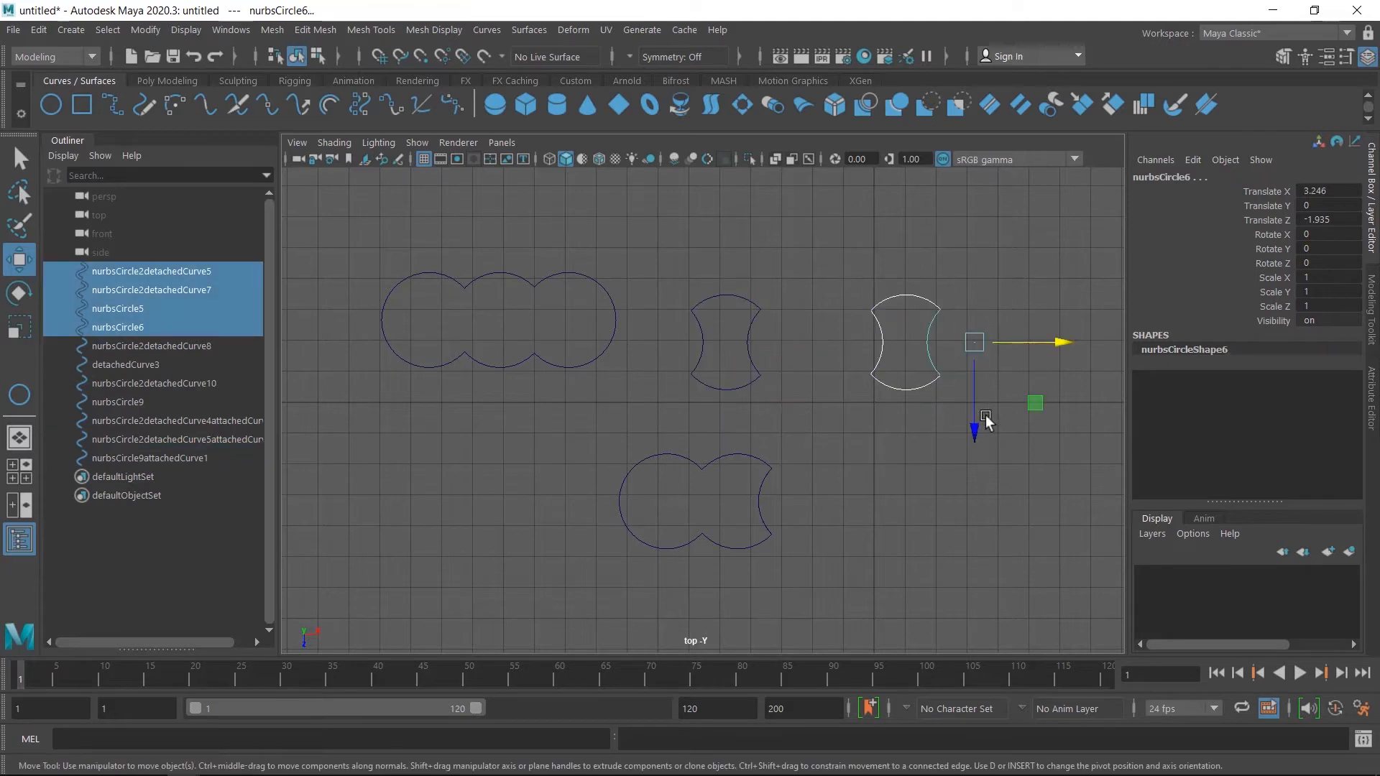
{"action": "key", "text": "Delete"}
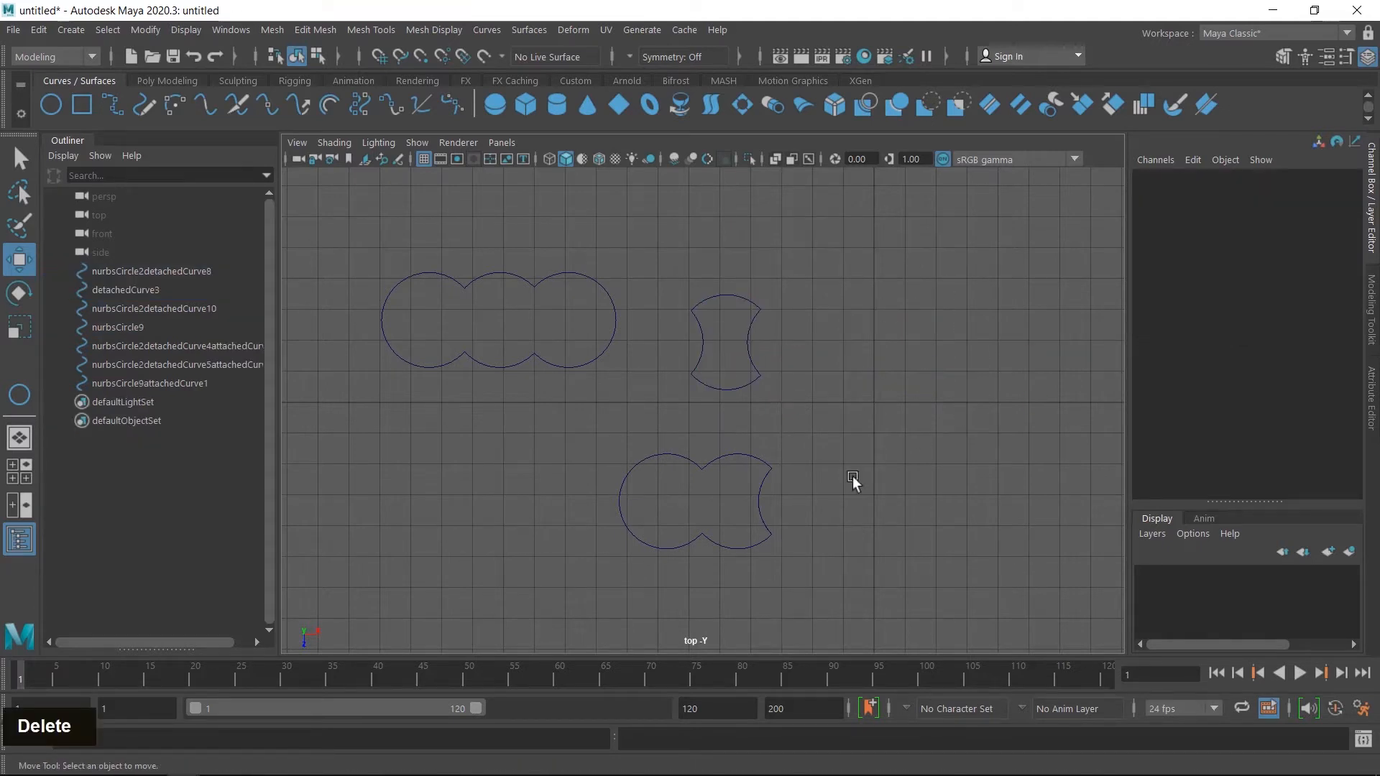
Move the attached lower outline curve clear to about X -9.3, Z 3.2, and delete its four leftover source arcs.
{"action": "left_click", "coordinate": [202, 364]}
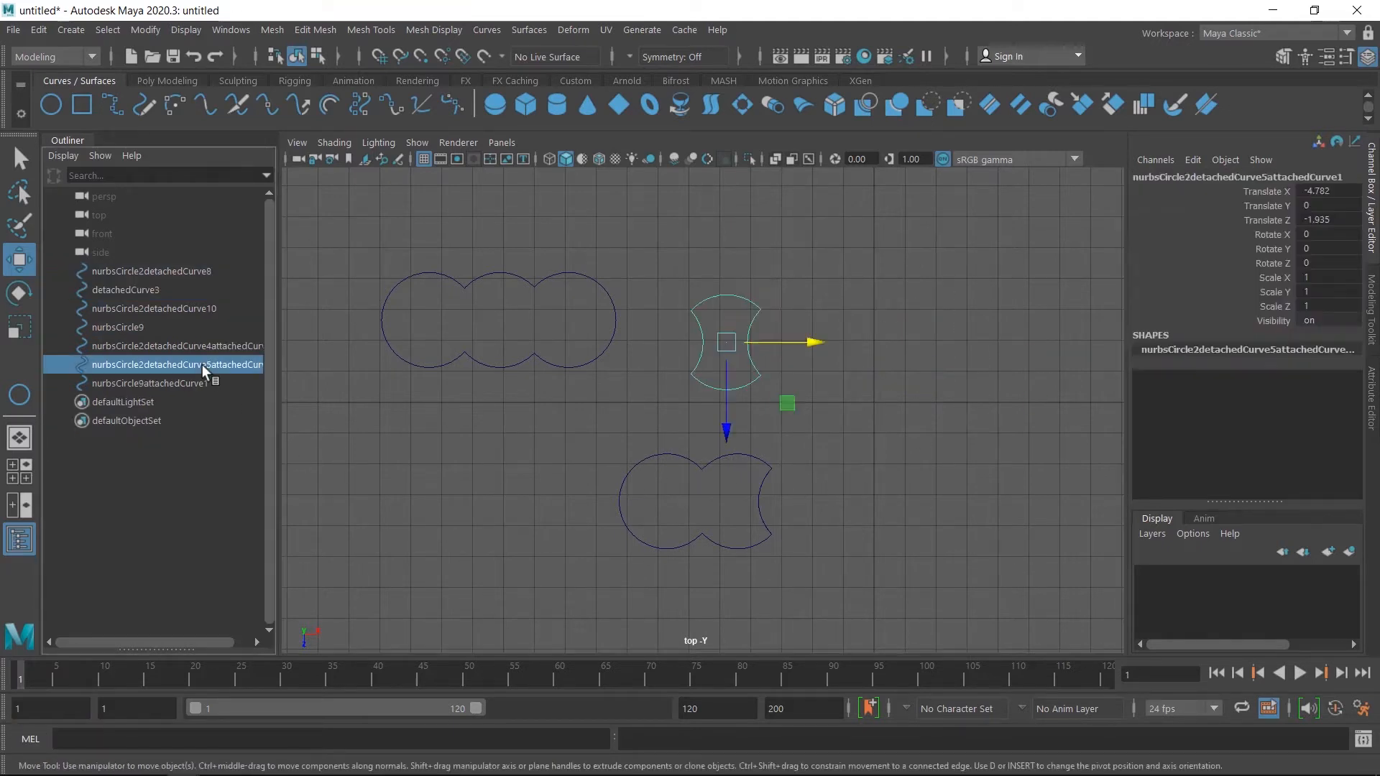
{"action": "left_click", "coordinate": [182, 384]}
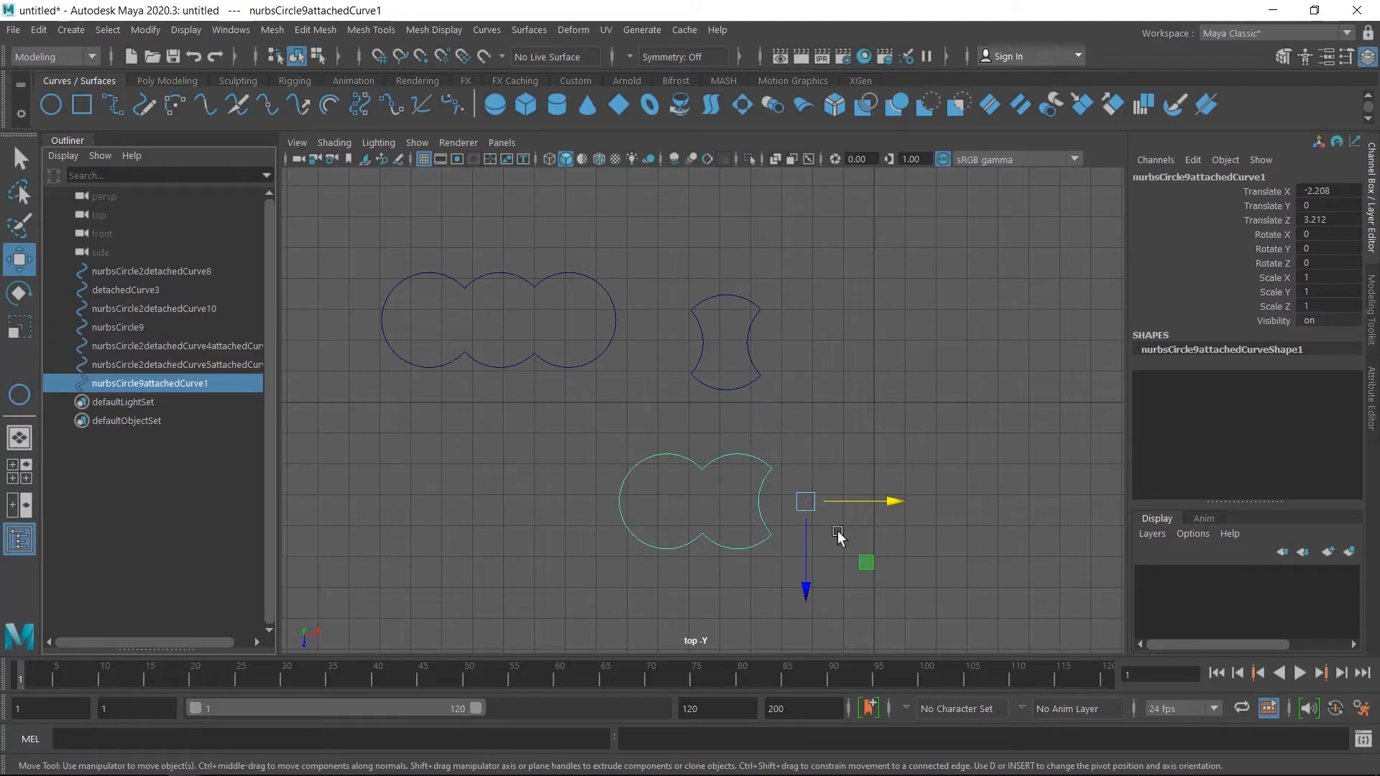
{"action": "left_click_drag", "start_coordinate": [874, 502], "coordinate": [656, 502]}
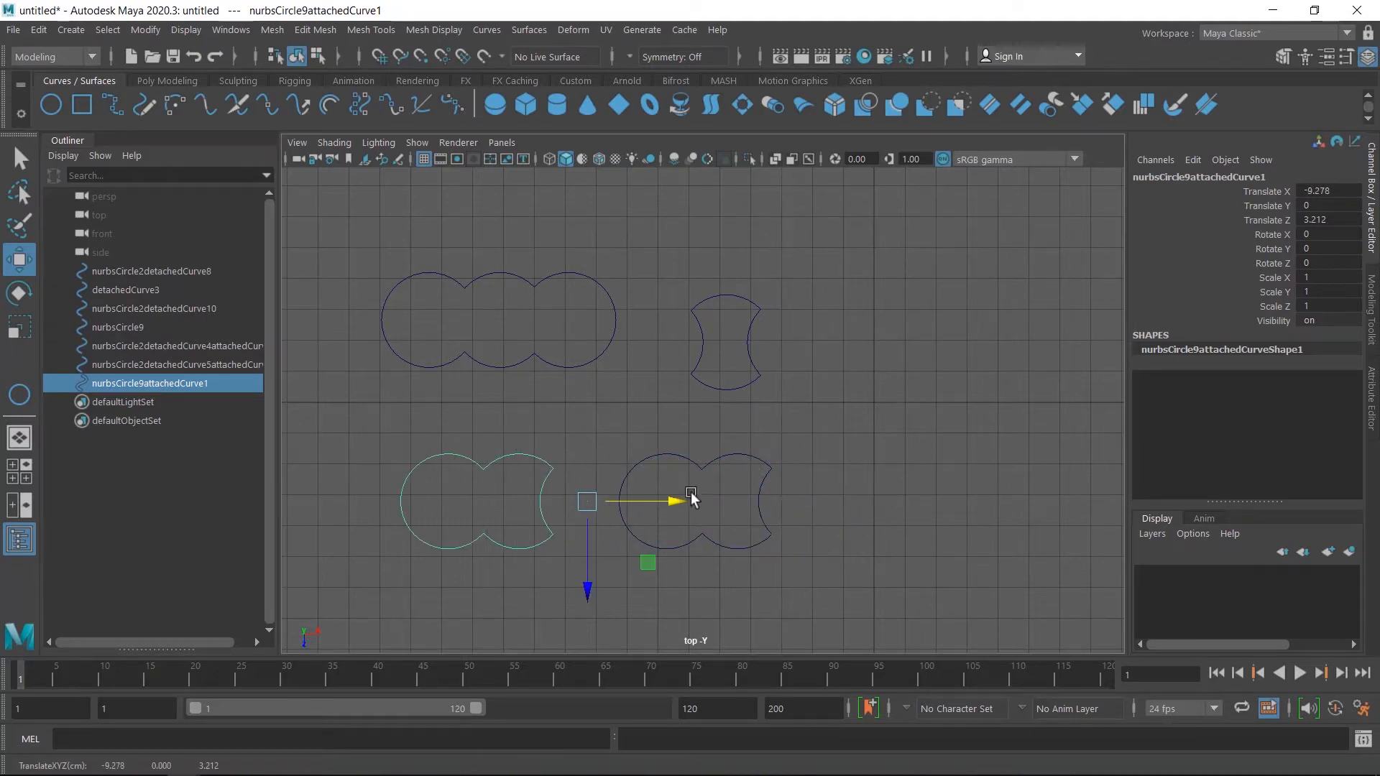
{"action": "double_click", "coordinate": [700, 532]}
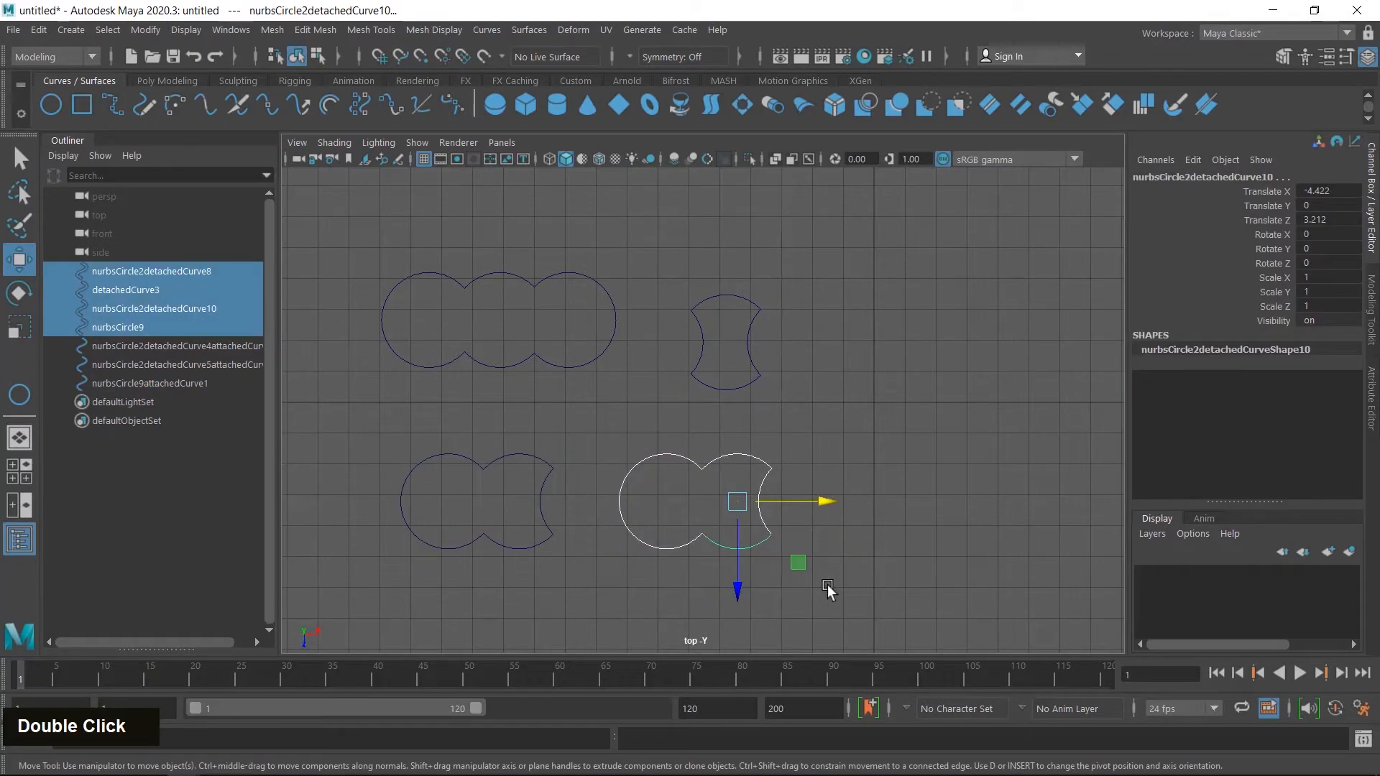
{"action": "key", "text": "Delete"}
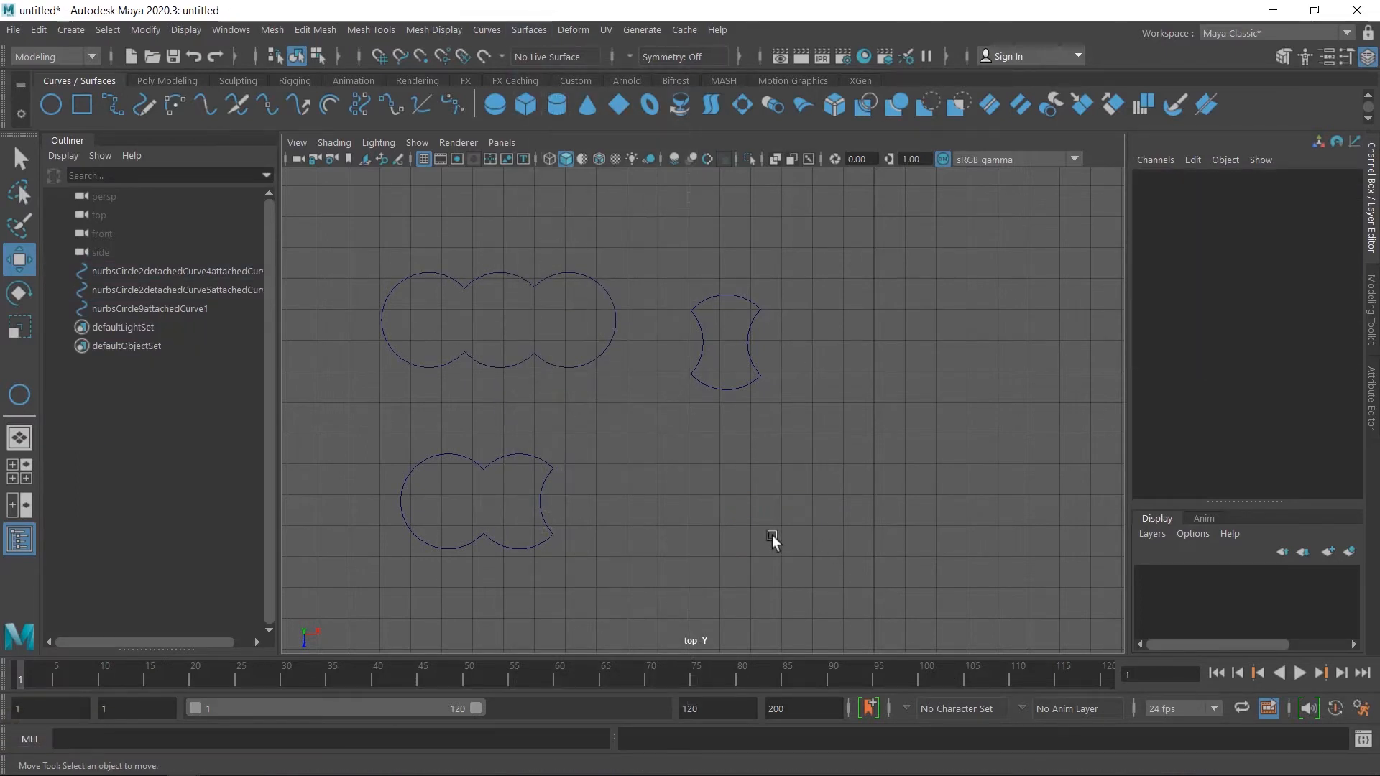
Offset the three-lobed curve inward with the Offset Curve settings reset to defaults and the offset distance set to 0.2736.
{"action": "left_click_drag", "start_coordinate": [506, 332], "coordinate": [543, 387]}
{"action": "left_click", "coordinate": [483, 34]}
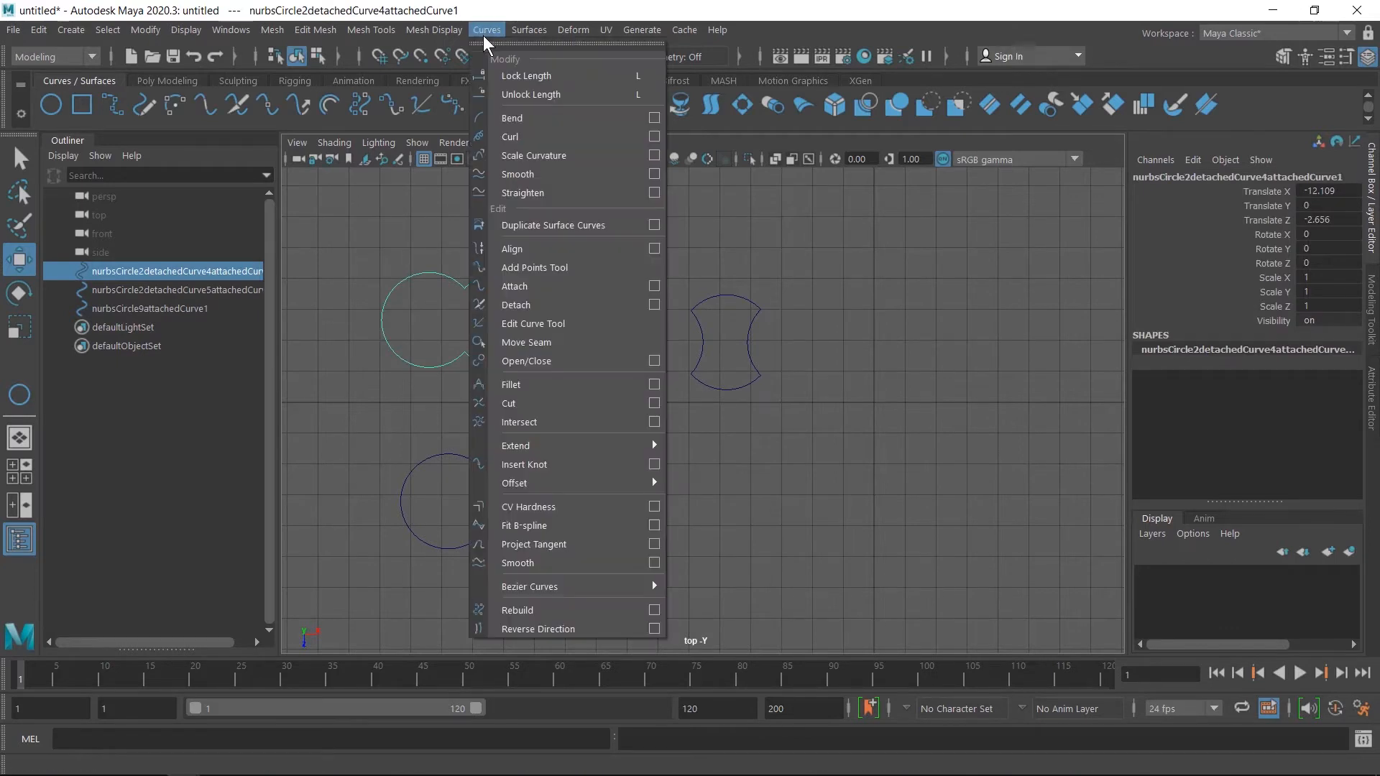
{"action": "mouse_move", "coordinate": [596, 483]}
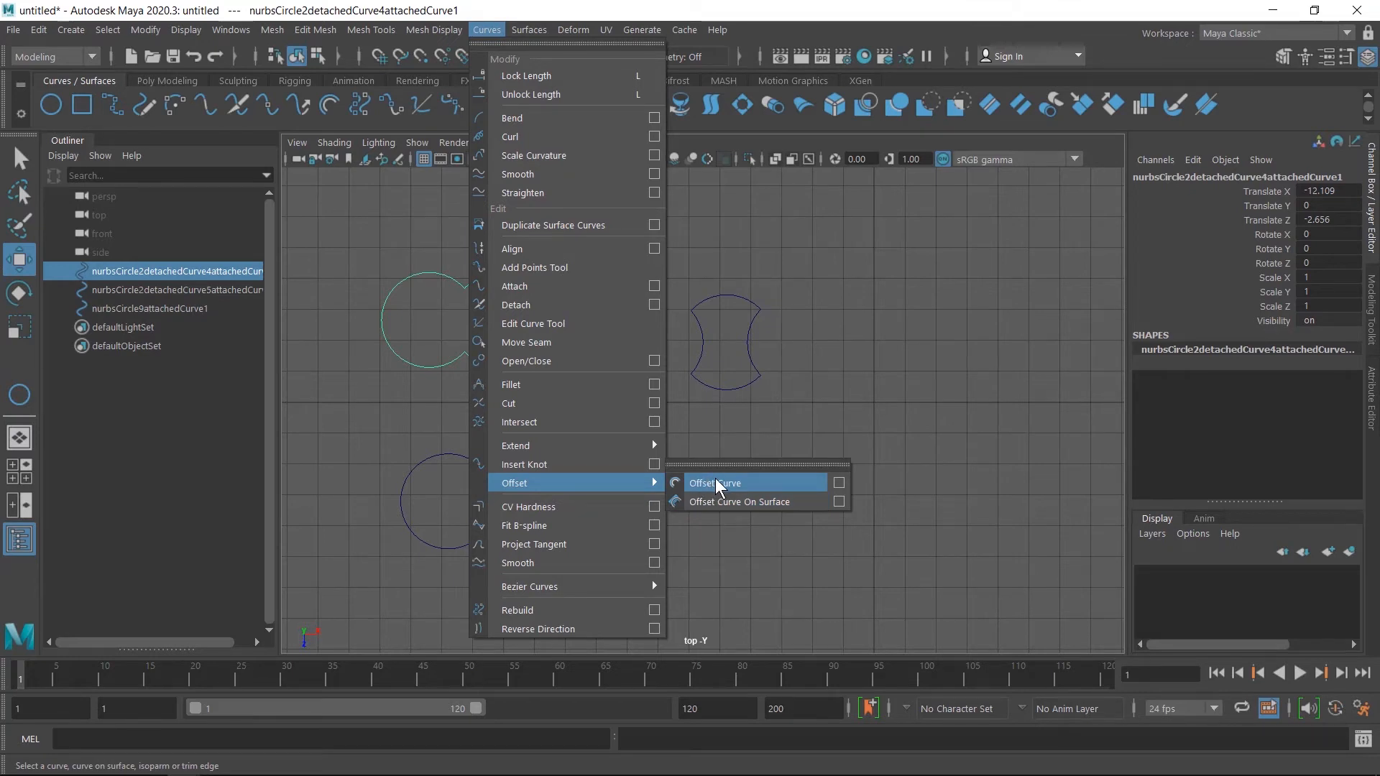
{"action": "left_click", "coordinate": [839, 484]}
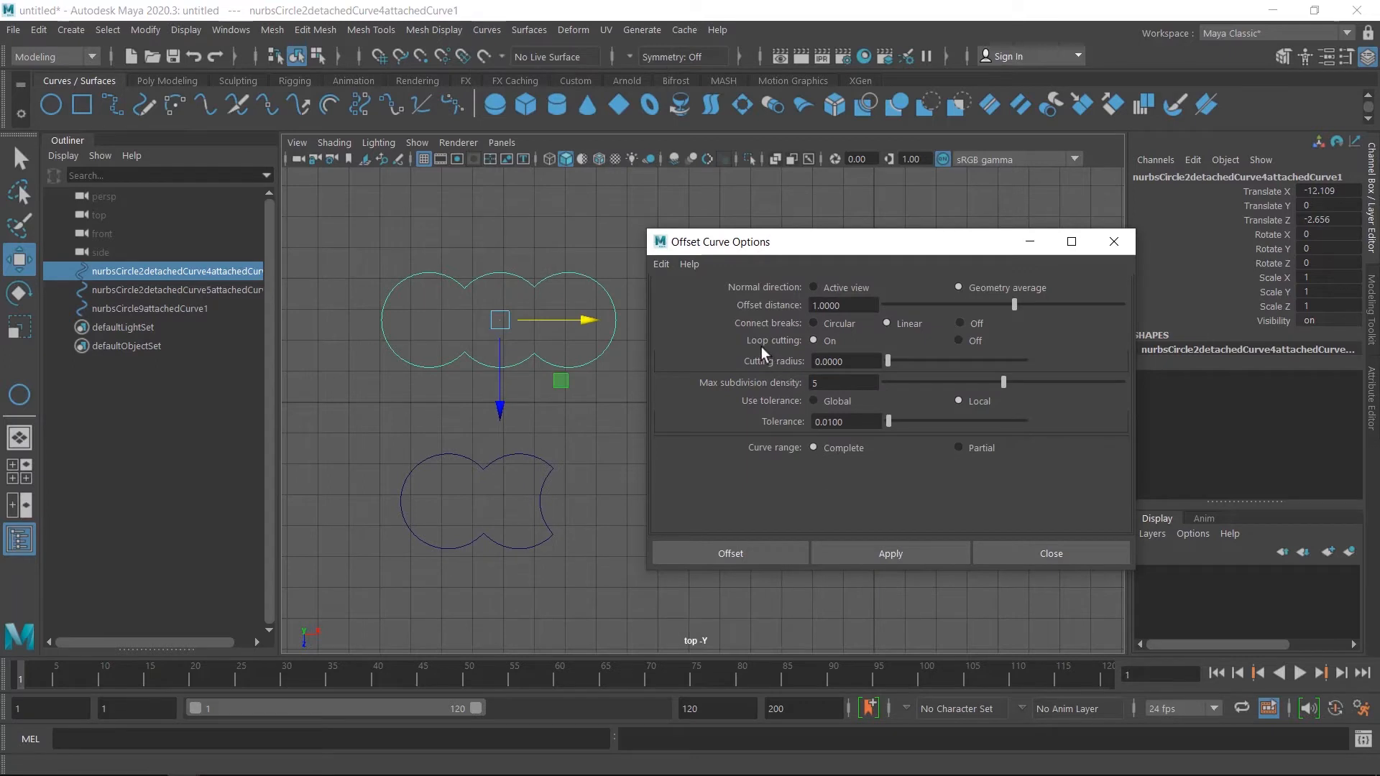
{"action": "left_click", "coordinate": [656, 261]}
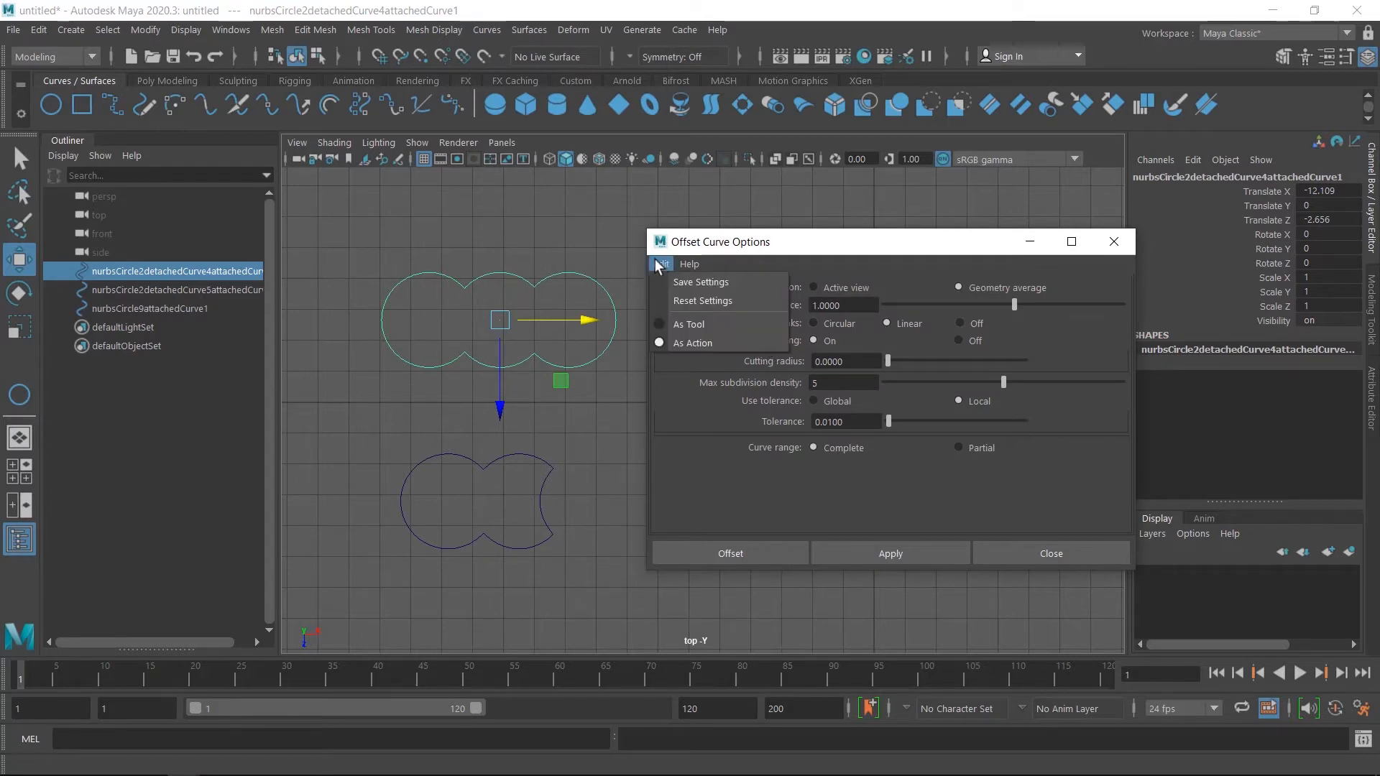
{"action": "left_click", "coordinate": [684, 300]}
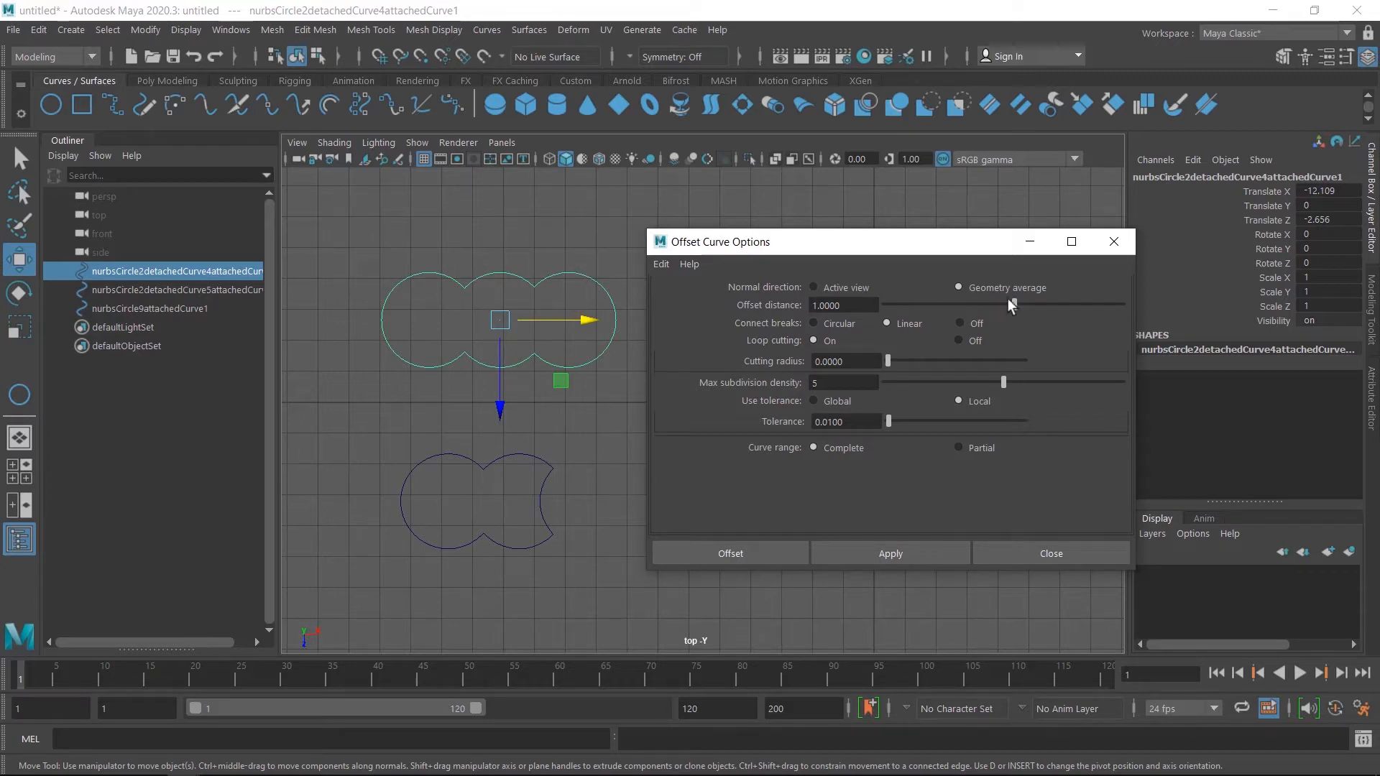
{"action": "mouse_move", "coordinate": [1010, 303]}
{"action": "left_mouse_down"}
{"action": "mouse_move", "coordinate": [989, 304]}
{"action": "mouse_move", "coordinate": [1005, 311]}
{"action": "left_mouse_up"}
{"action": "left_click", "coordinate": [912, 559]}
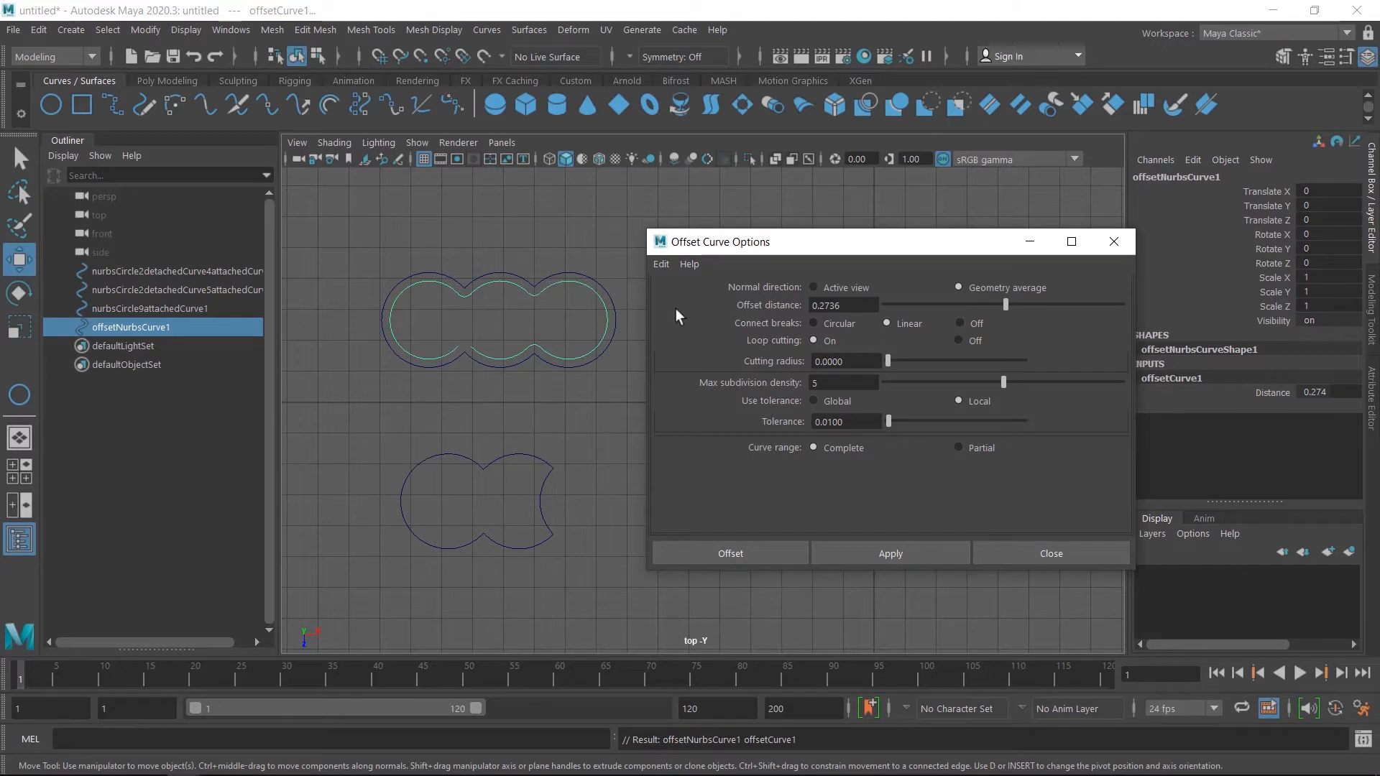
Offset the new inner three-lobed curve by -0.0912, inspect the result up close and close the offset options.
{"action": "left_click_drag", "start_coordinate": [1003, 302], "coordinate": [986, 302]}
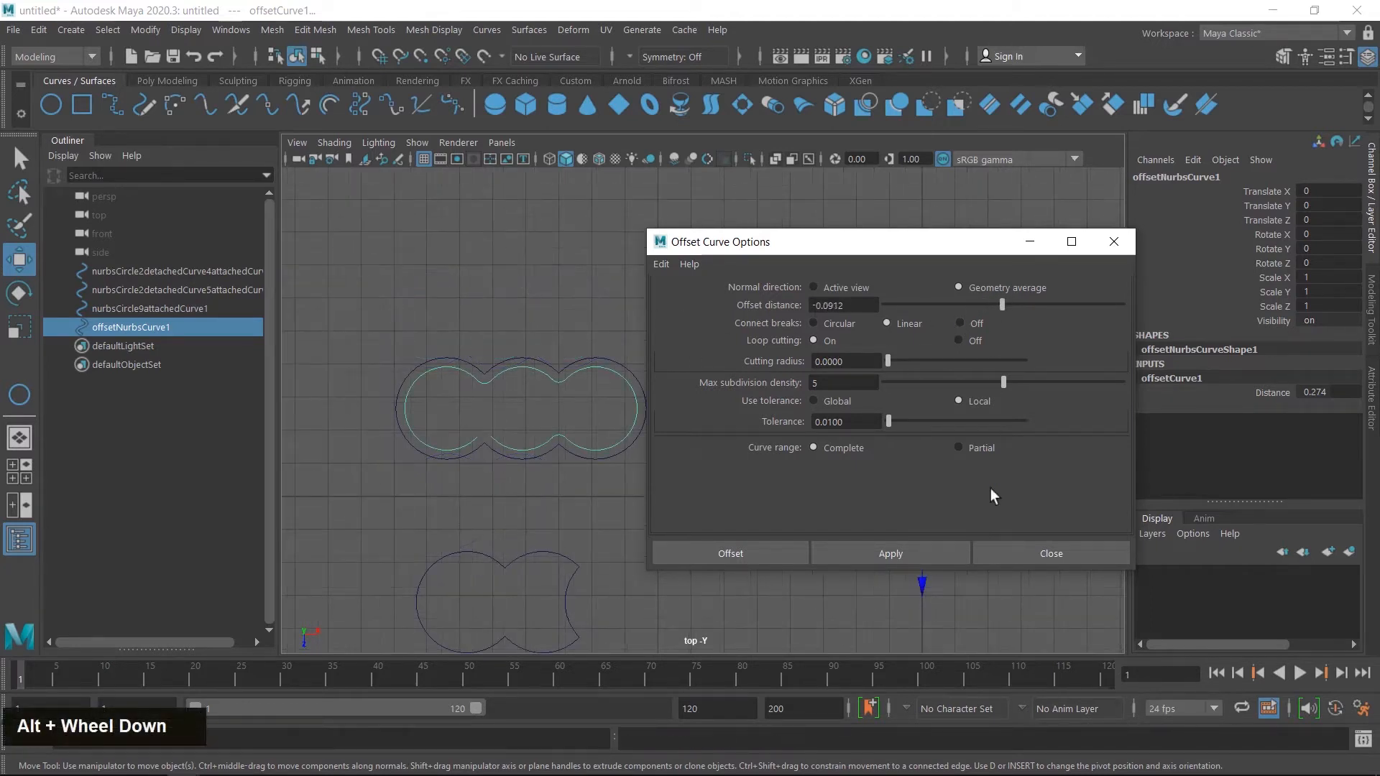
{"action": "left_click", "coordinate": [904, 552]}
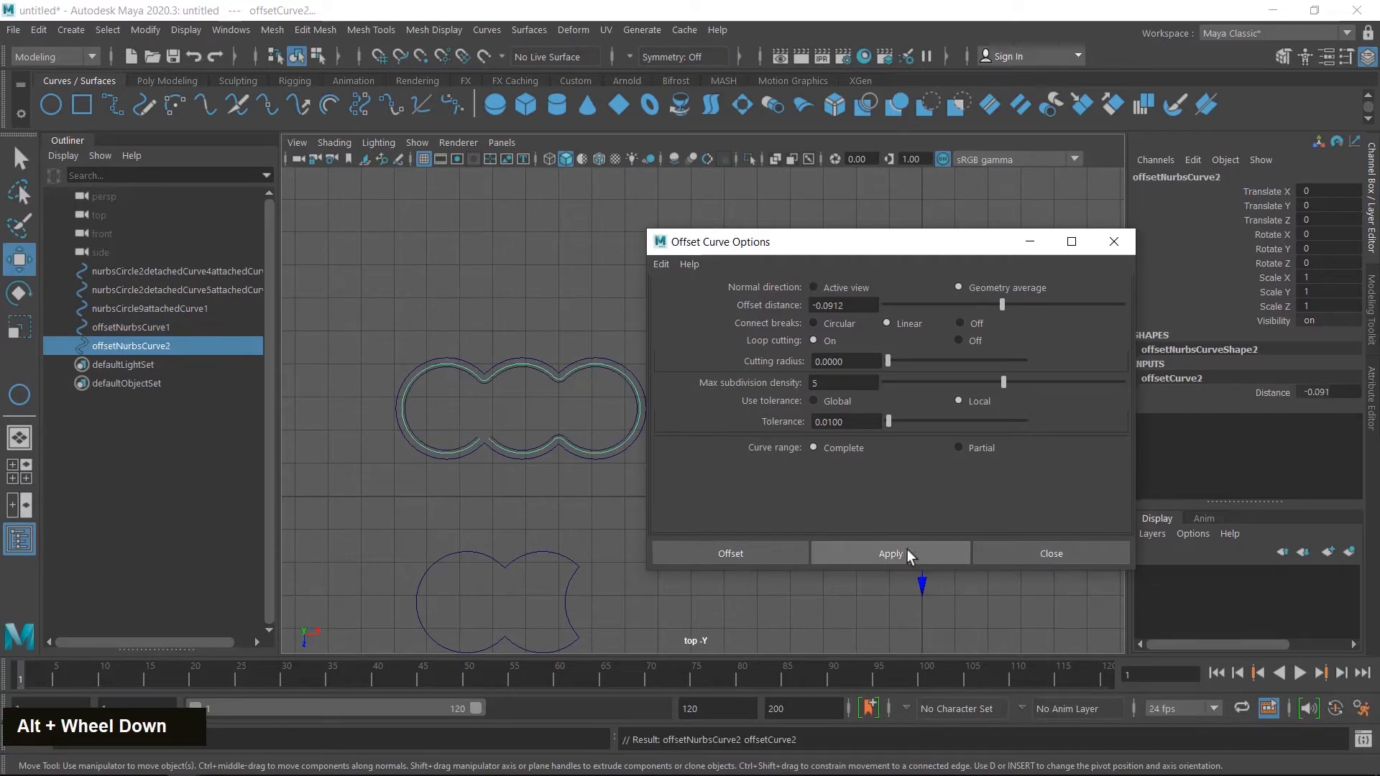
{"action": "scroll", "coordinate": [512, 355], "scroll_direction": "up", "scroll_amount": 6, "text": "alt"}
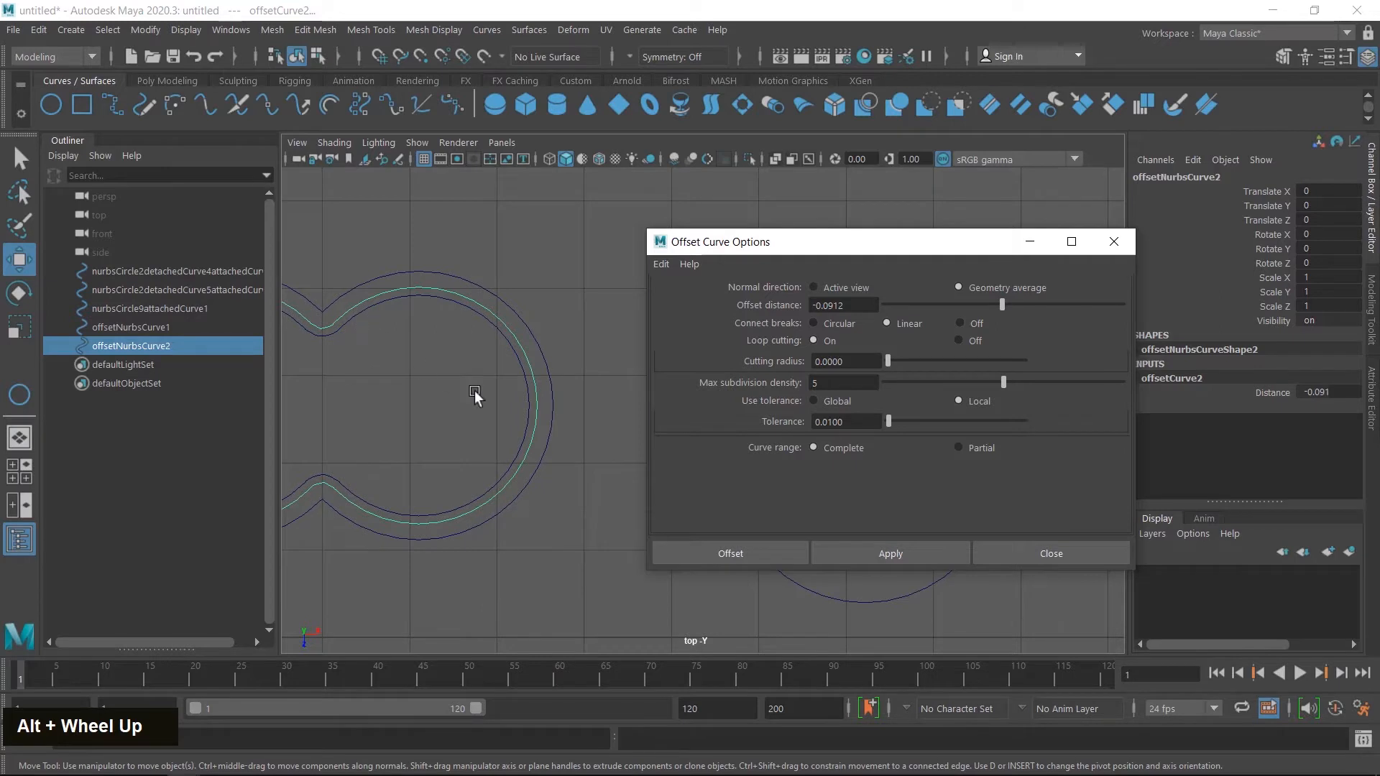
{"action": "scroll", "coordinate": [489, 395], "scroll_direction": "down", "scroll_amount": 5}
{"action": "middle_click_drag", "start_coordinate": [578, 415], "coordinate": [490, 351], "text": "alt"}
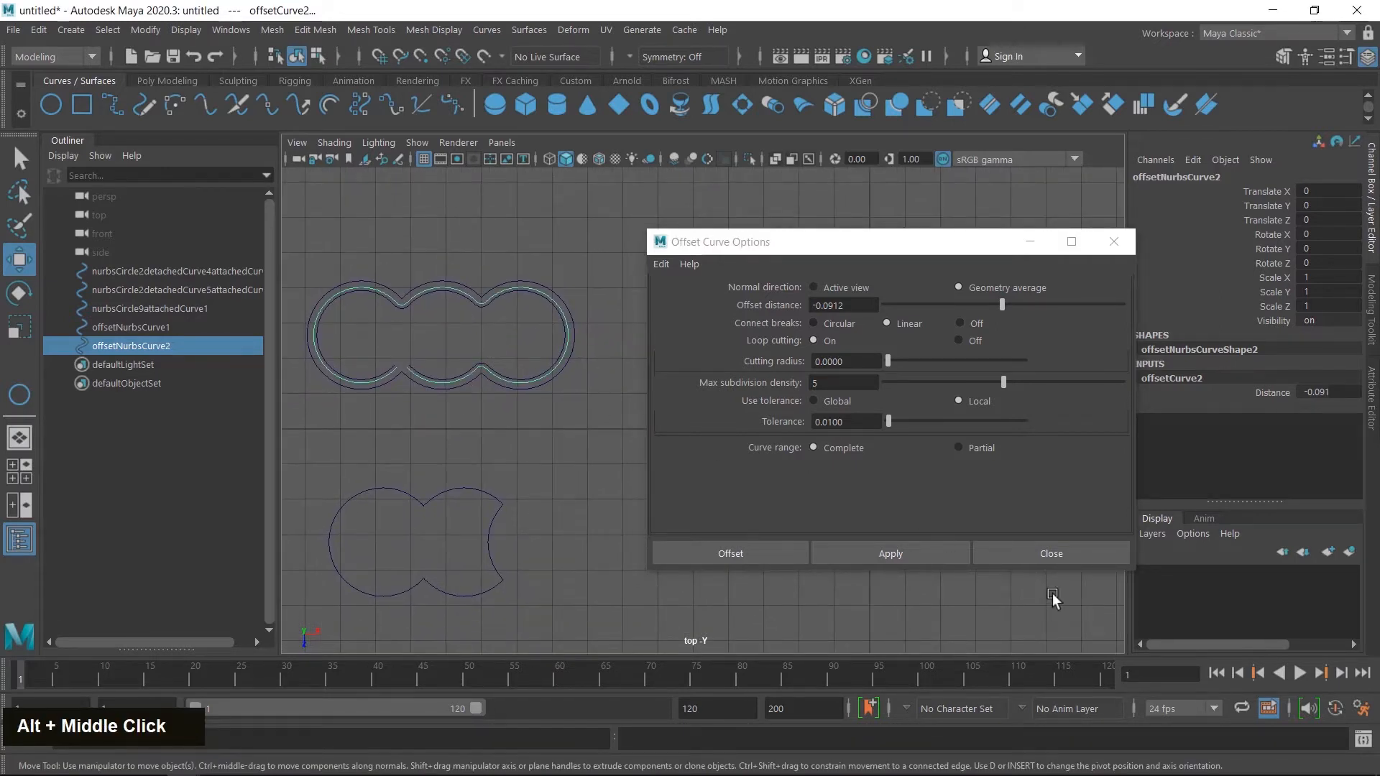
{"action": "left_click", "coordinate": [1078, 555]}
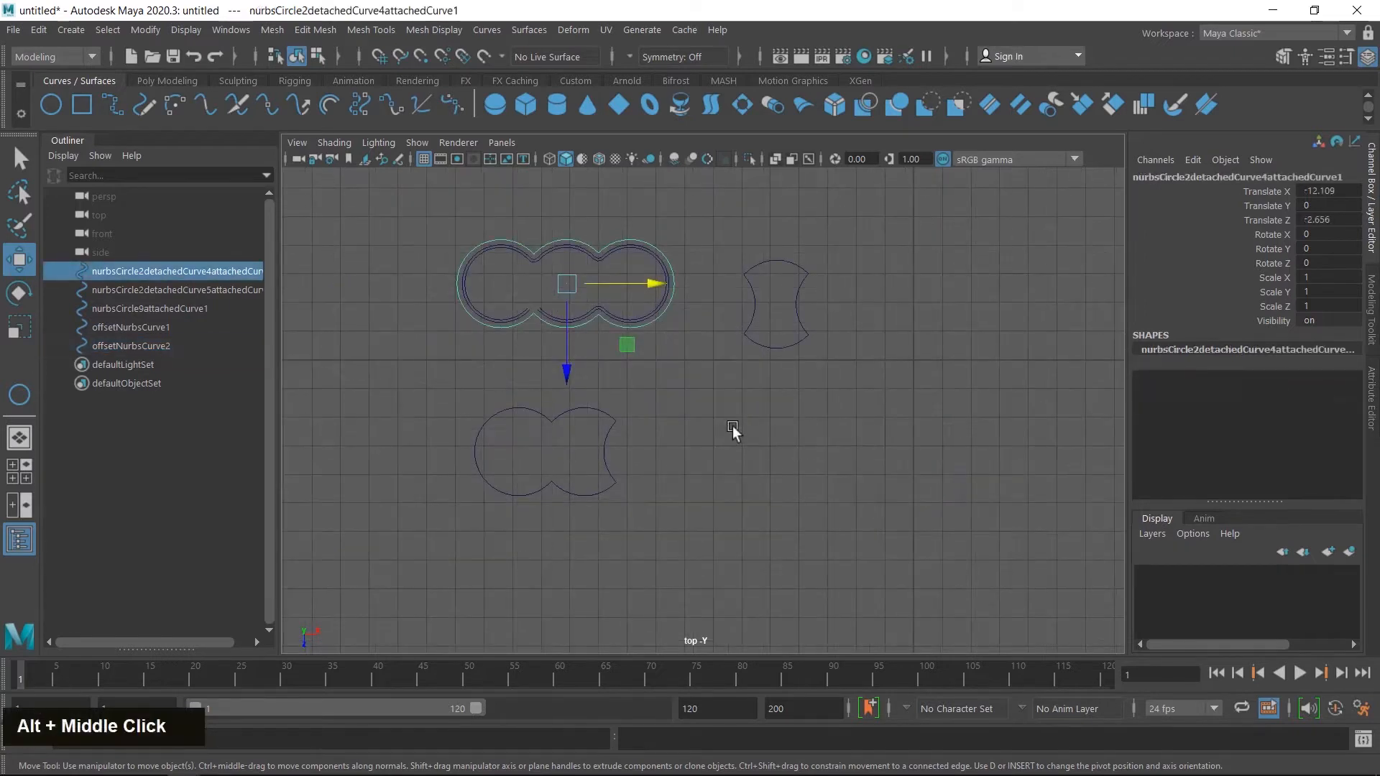
Offset the lower two-lobed outline curve with the Offset Curve settings reset to defaults and the offset distance set to 0.6991.
{"action": "left_click", "coordinate": [620, 408]}
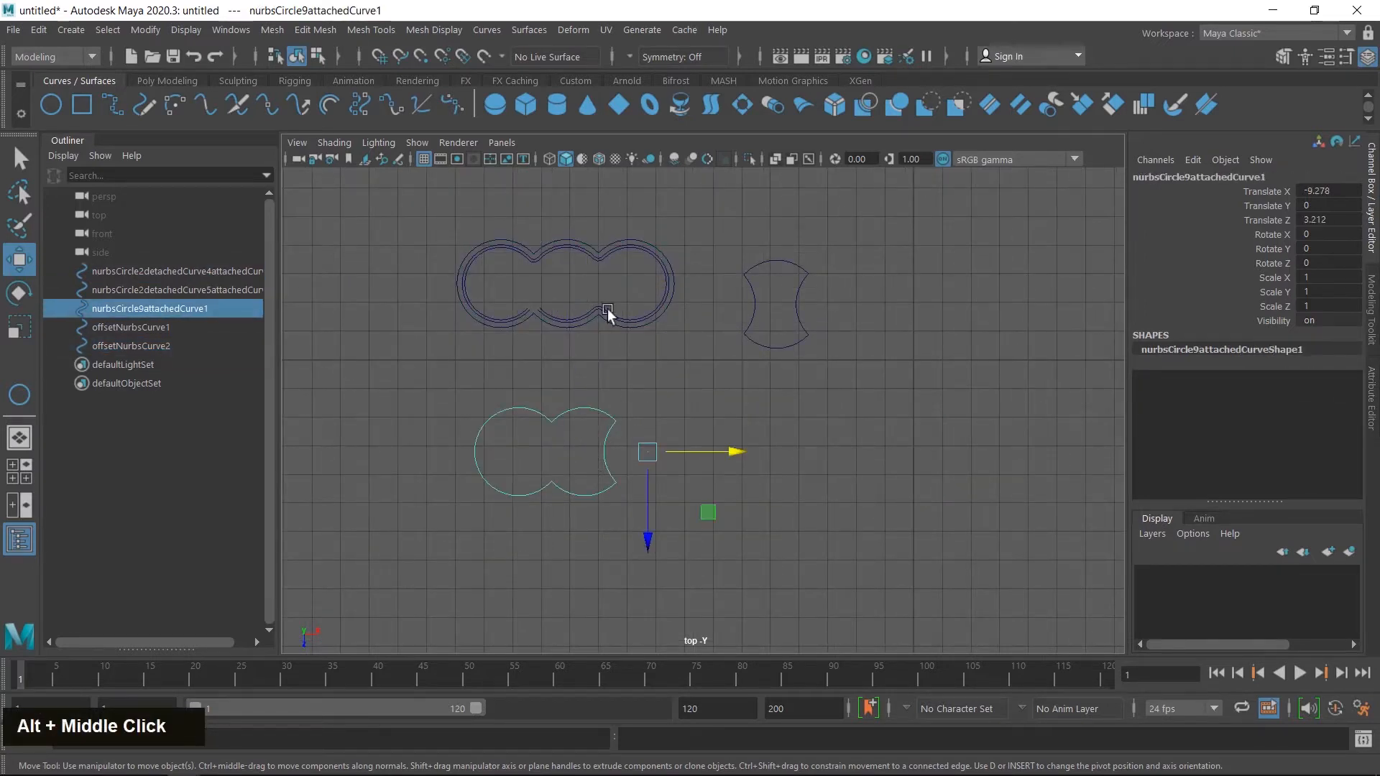
{"action": "left_click", "coordinate": [483, 30]}
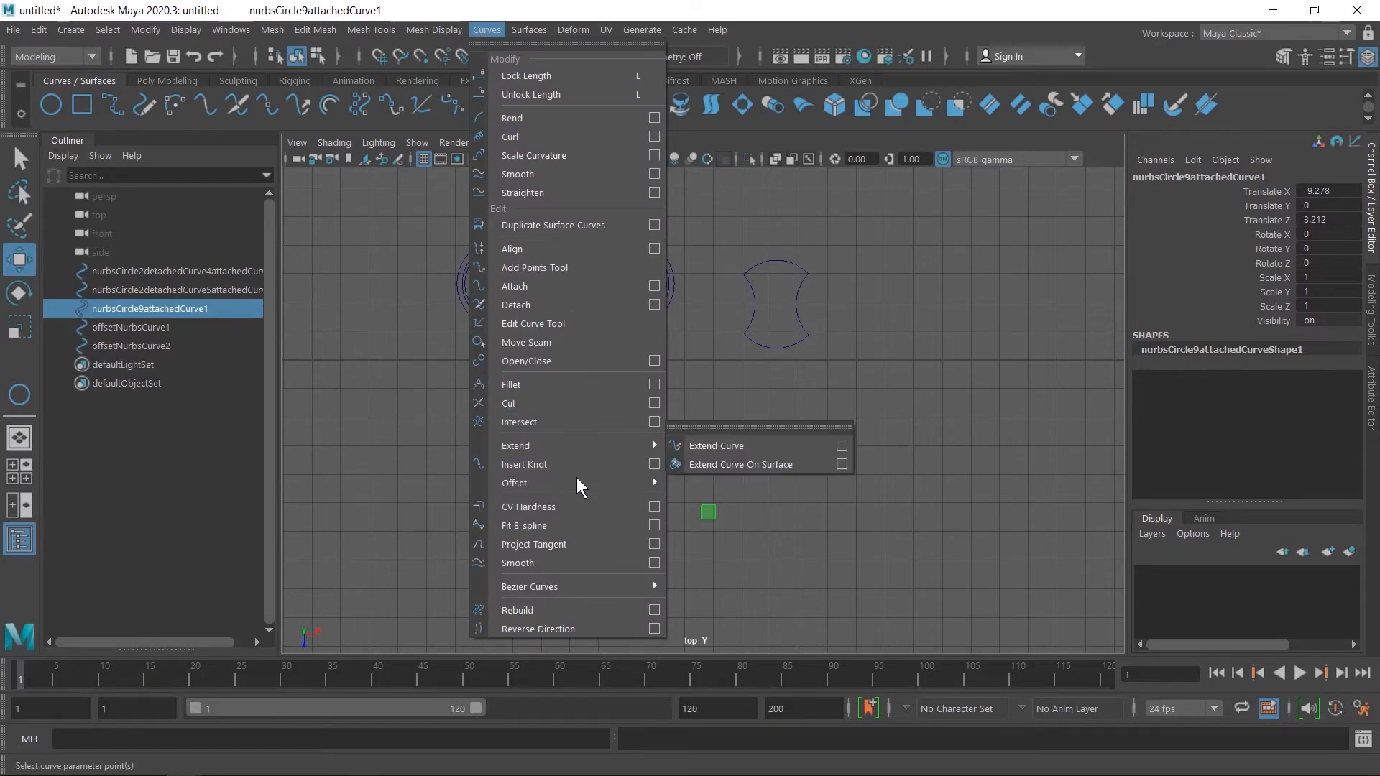
{"action": "mouse_move", "coordinate": [572, 483]}
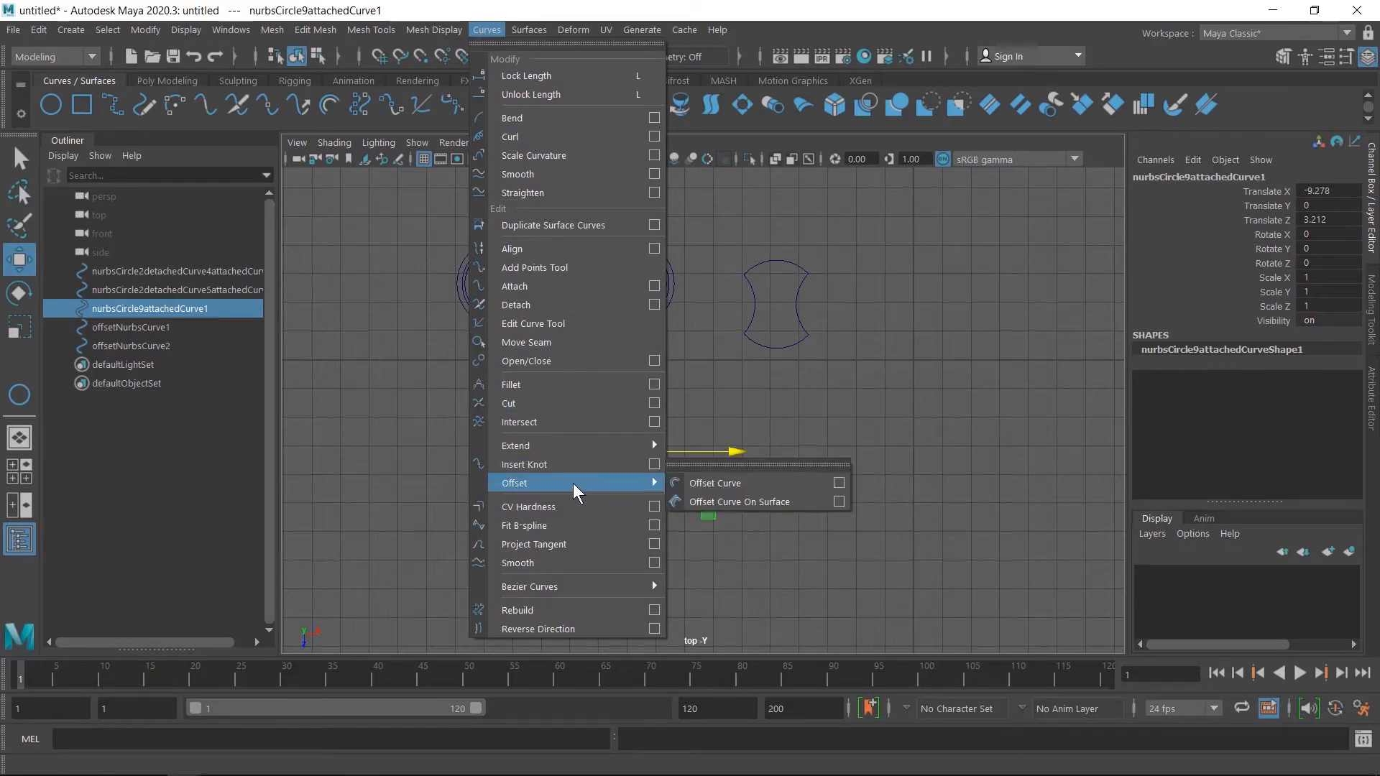
{"action": "left_click", "coordinate": [838, 483]}
{"action": "left_click", "coordinate": [662, 263]}
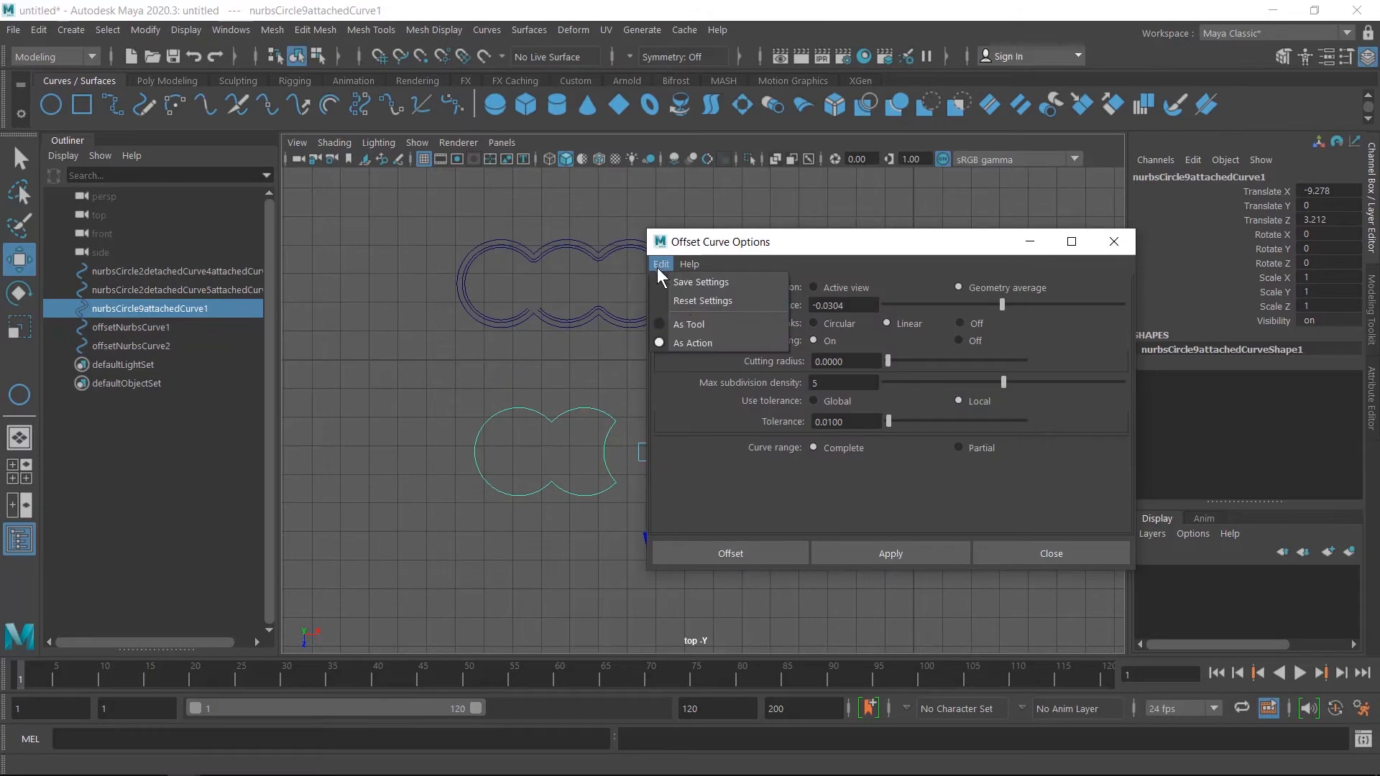
{"action": "left_click", "coordinate": [680, 300]}
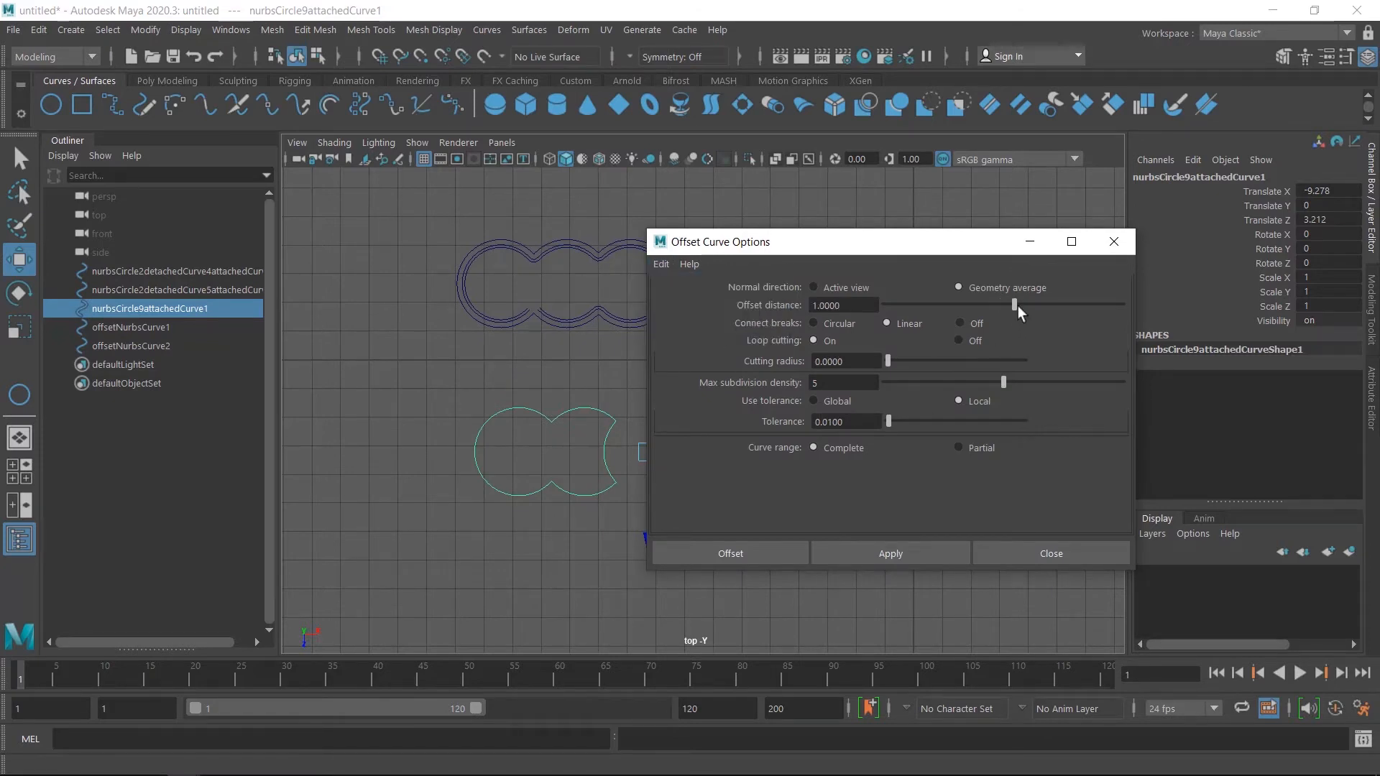
{"action": "left_click_drag", "start_coordinate": [1018, 305], "coordinate": [1011, 304]}
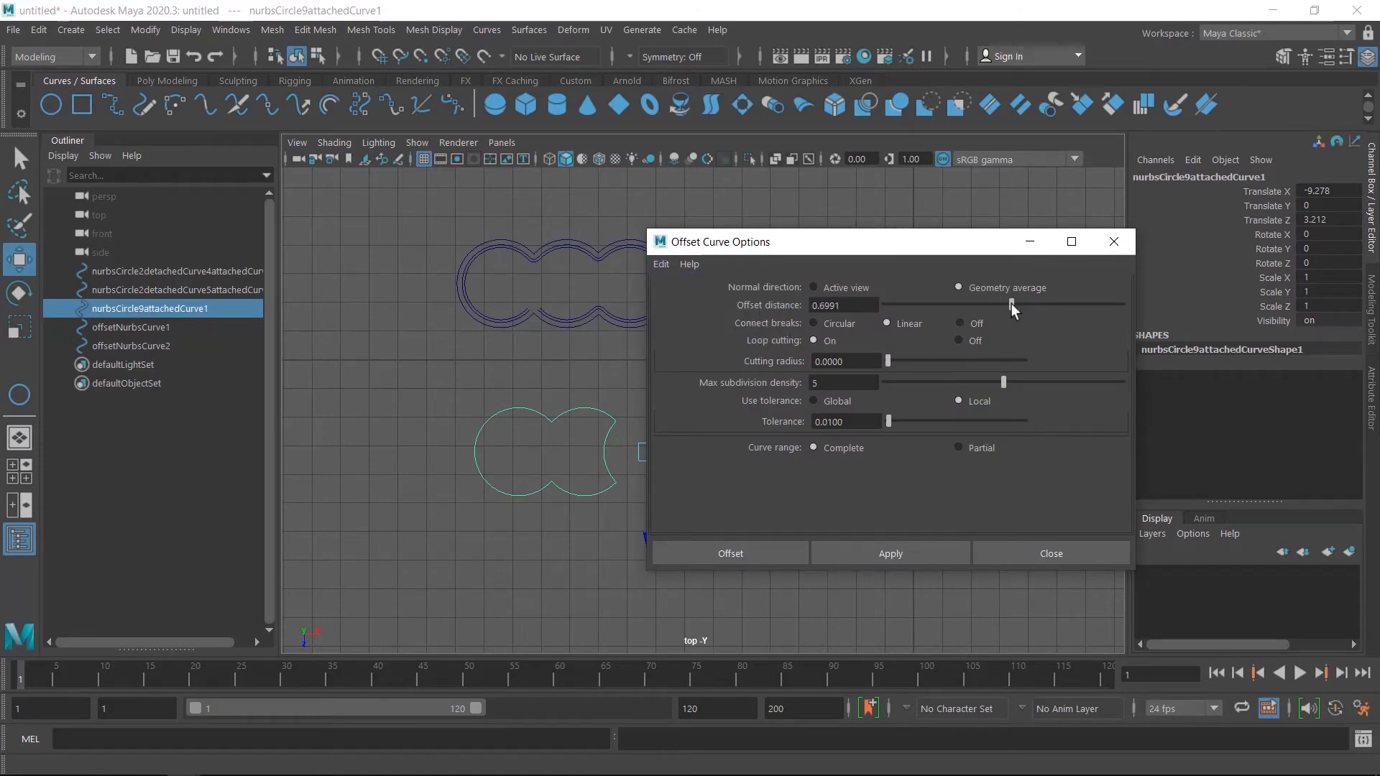
{"action": "left_click", "coordinate": [907, 554]}
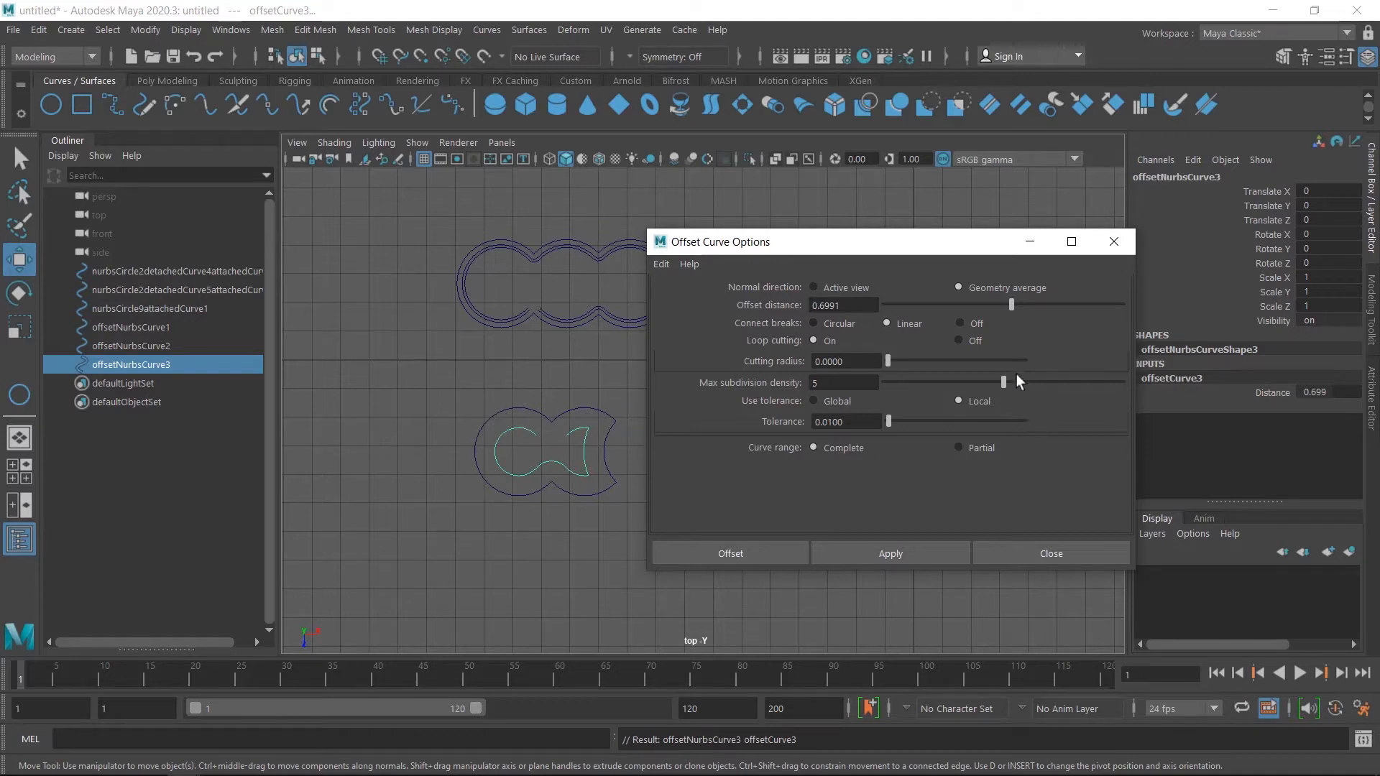
Offset the lower outline's new inner curve by -0.6383 and close the offset options.
{"action": "left_click_drag", "start_coordinate": [1011, 304], "coordinate": [995, 305]}
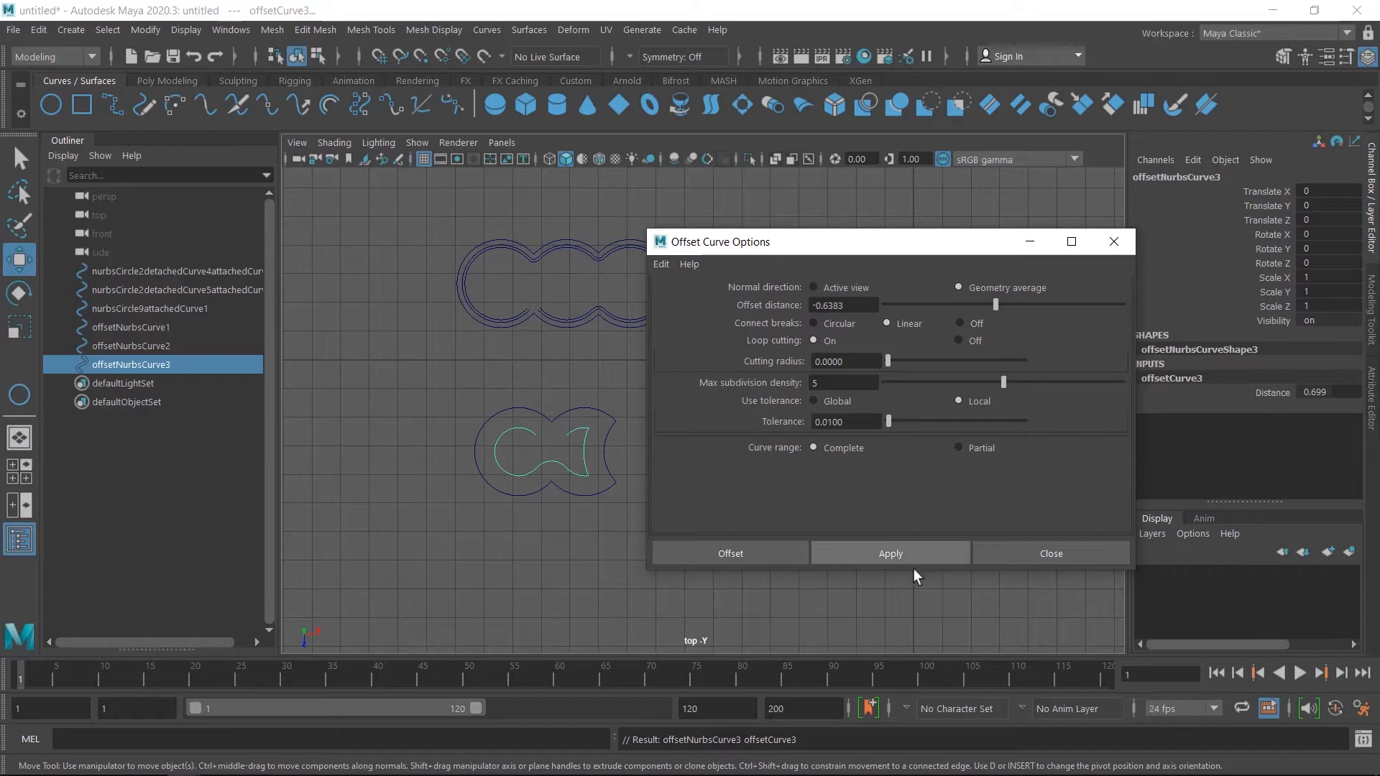
{"action": "left_click", "coordinate": [887, 556]}
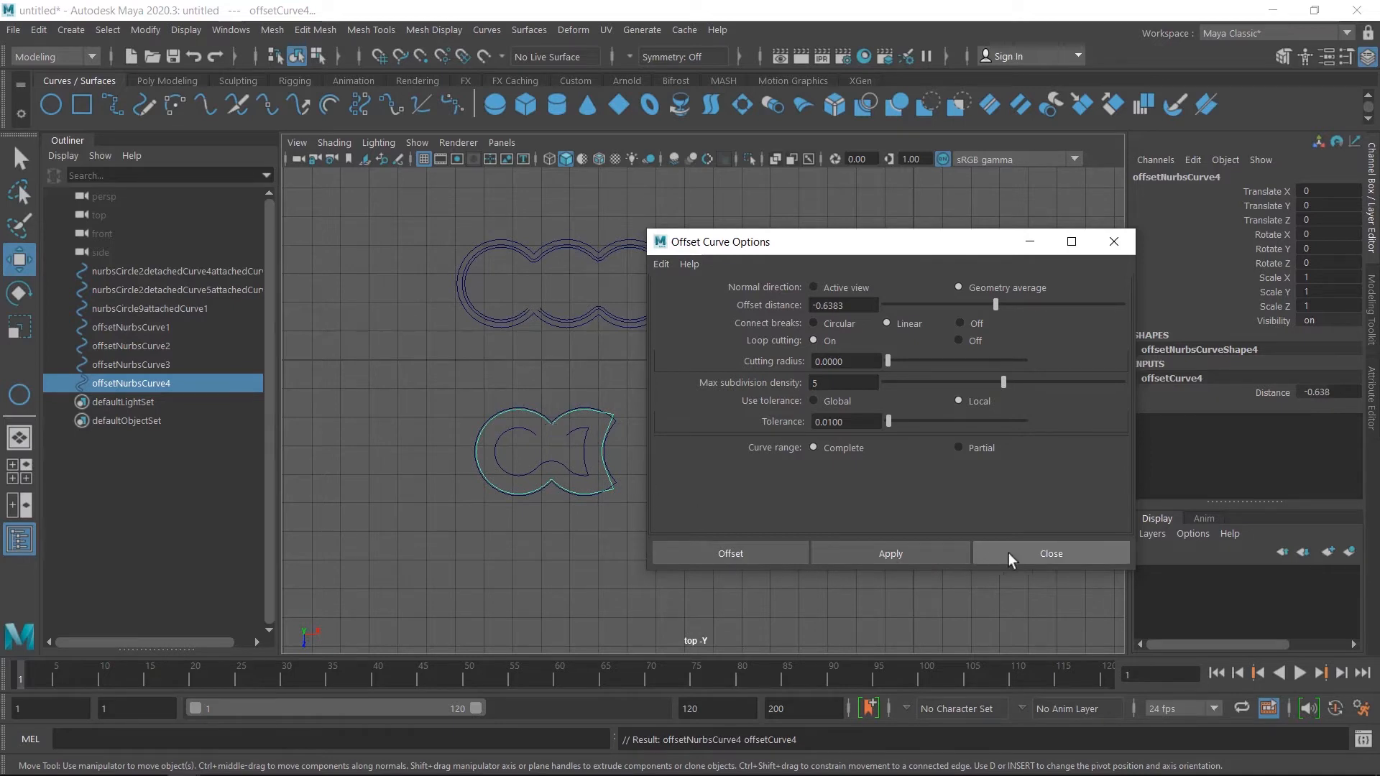
{"action": "left_click", "coordinate": [1055, 566]}
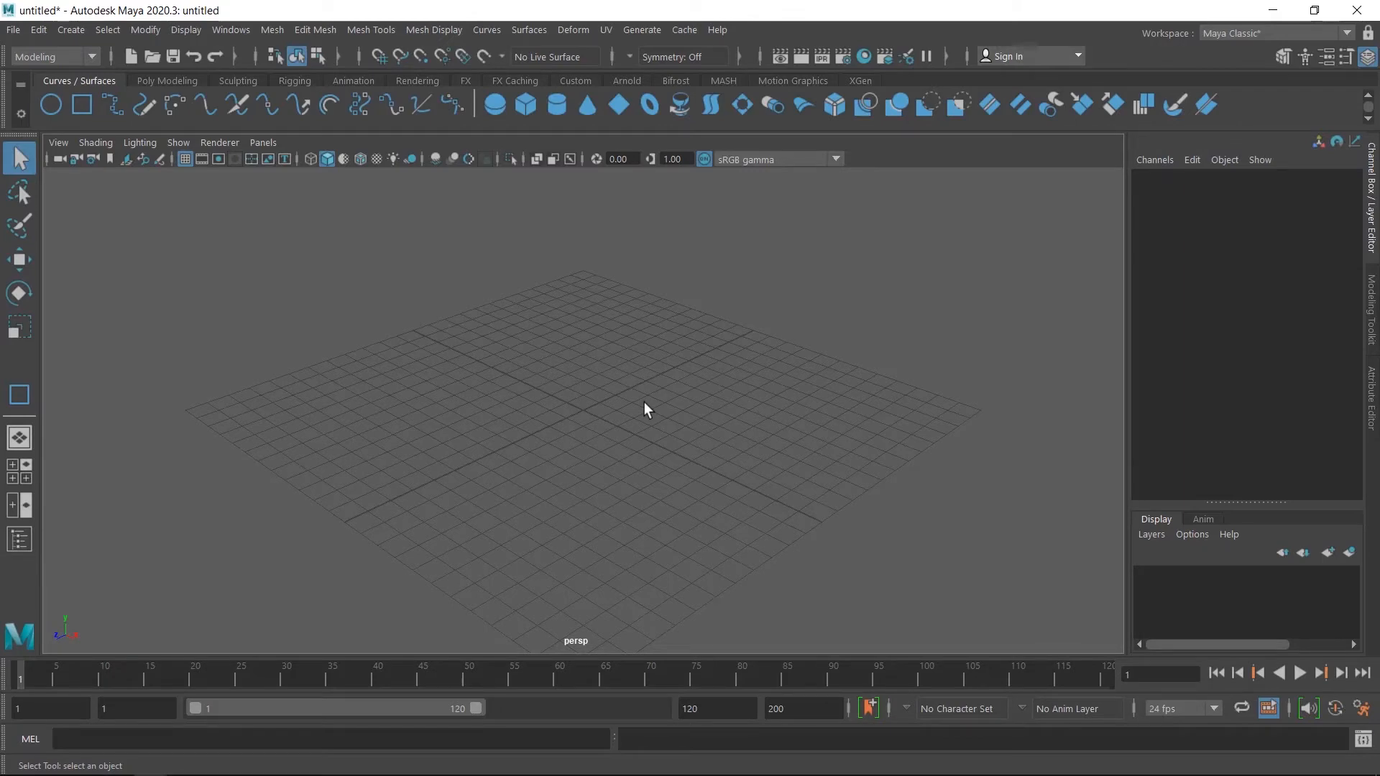
Draw a NURBS square in the top view as a rectangle about 9 by 6.5 units, centred near X -3.0, Z 0.06, and deselect it.
{"action": "key", "text": "space"}
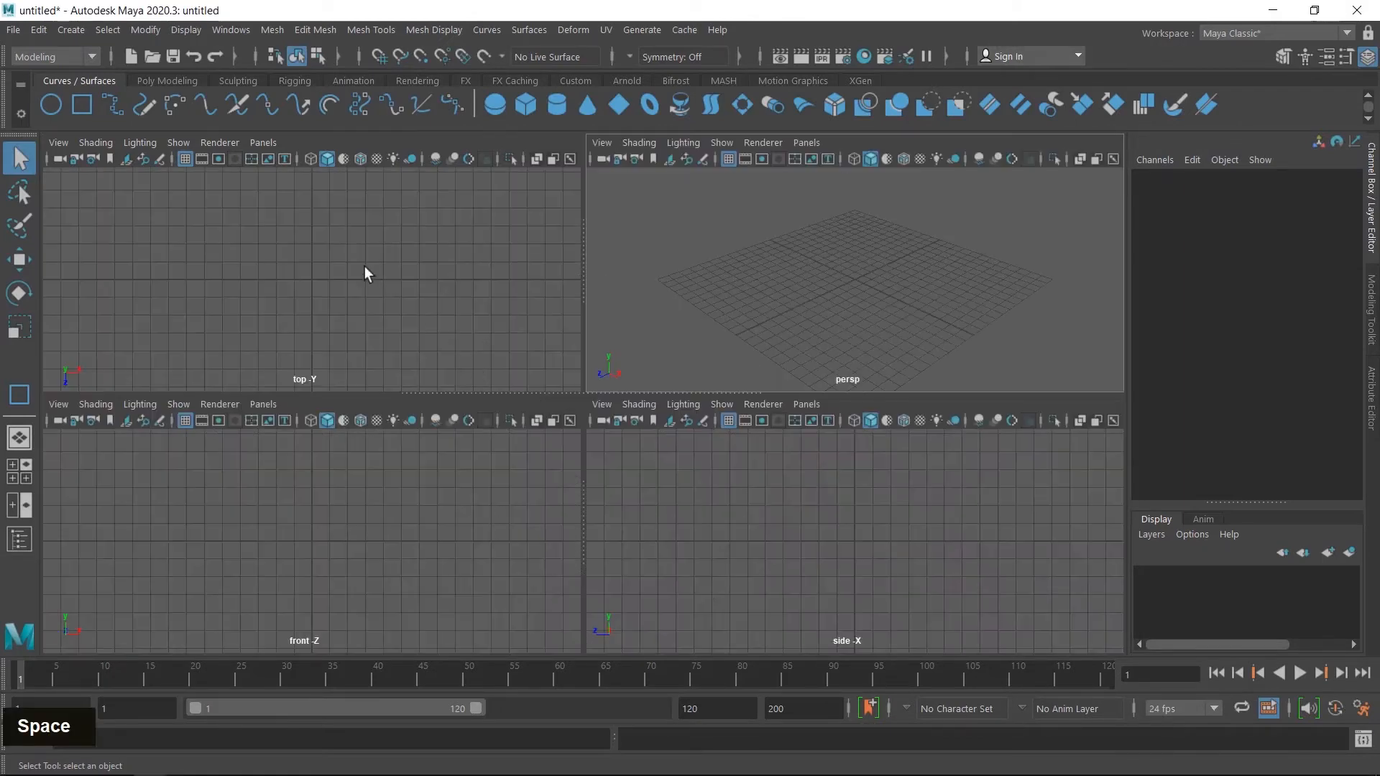
{"action": "key", "text": "space"}
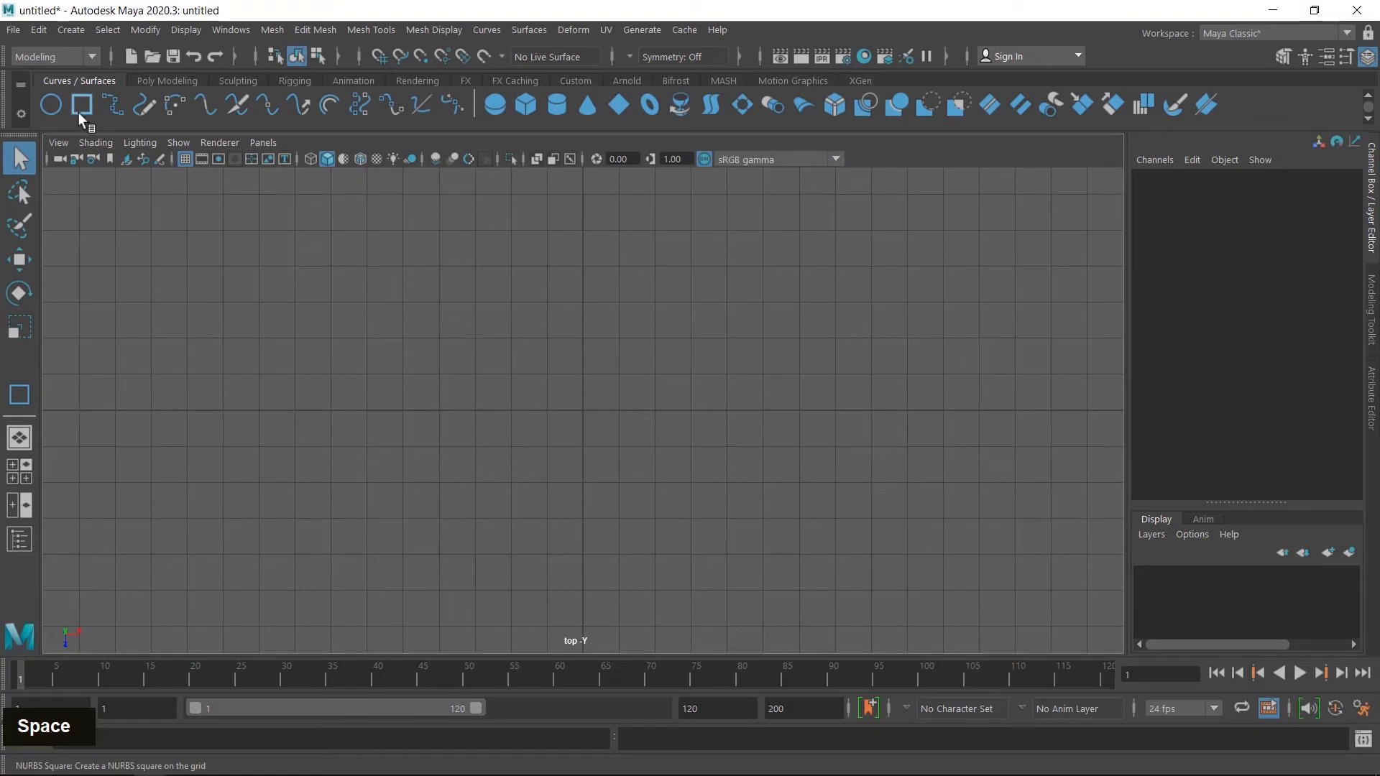
{"action": "left_click", "coordinate": [81, 105]}
{"action": "left_click_drag", "start_coordinate": [313, 295], "coordinate": [636, 530]}
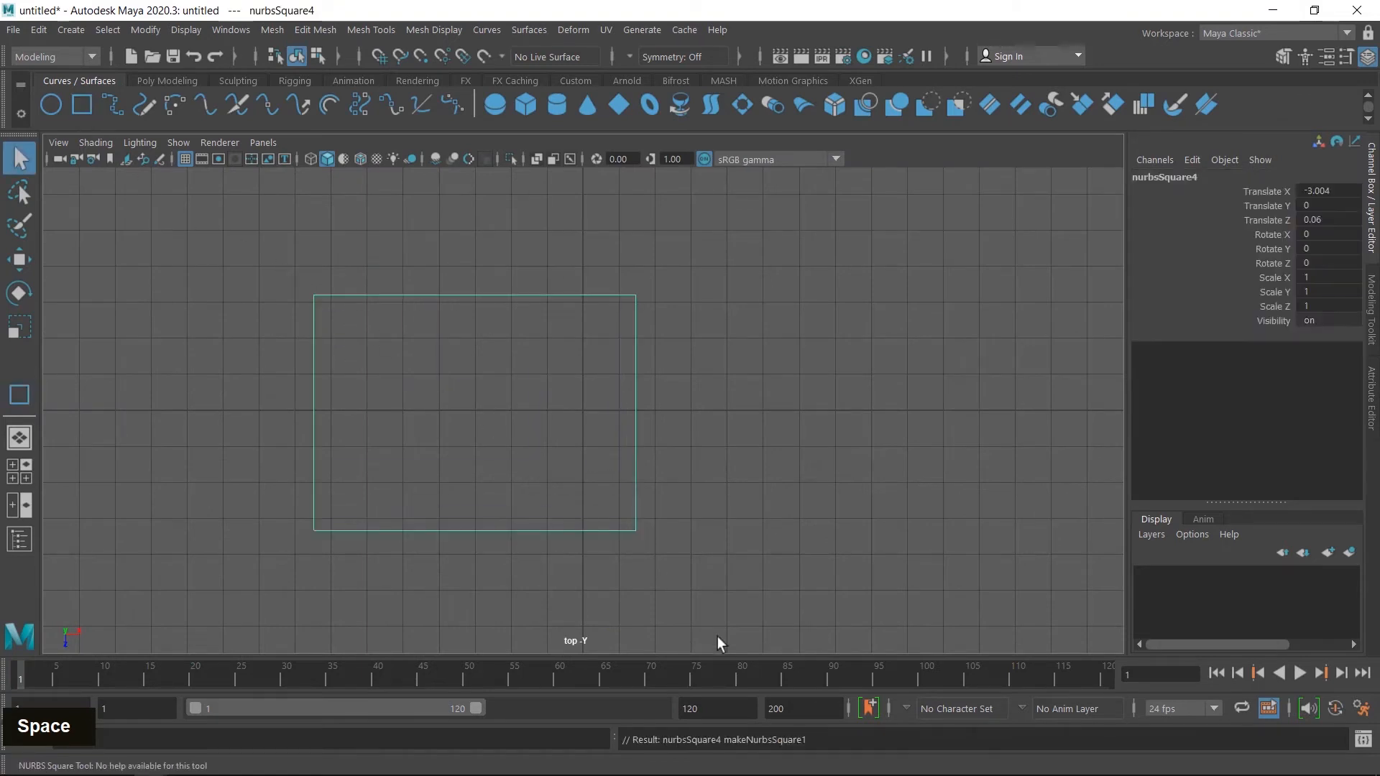
{"action": "key", "text": "q"}
{"action": "left_click", "coordinate": [722, 400]}
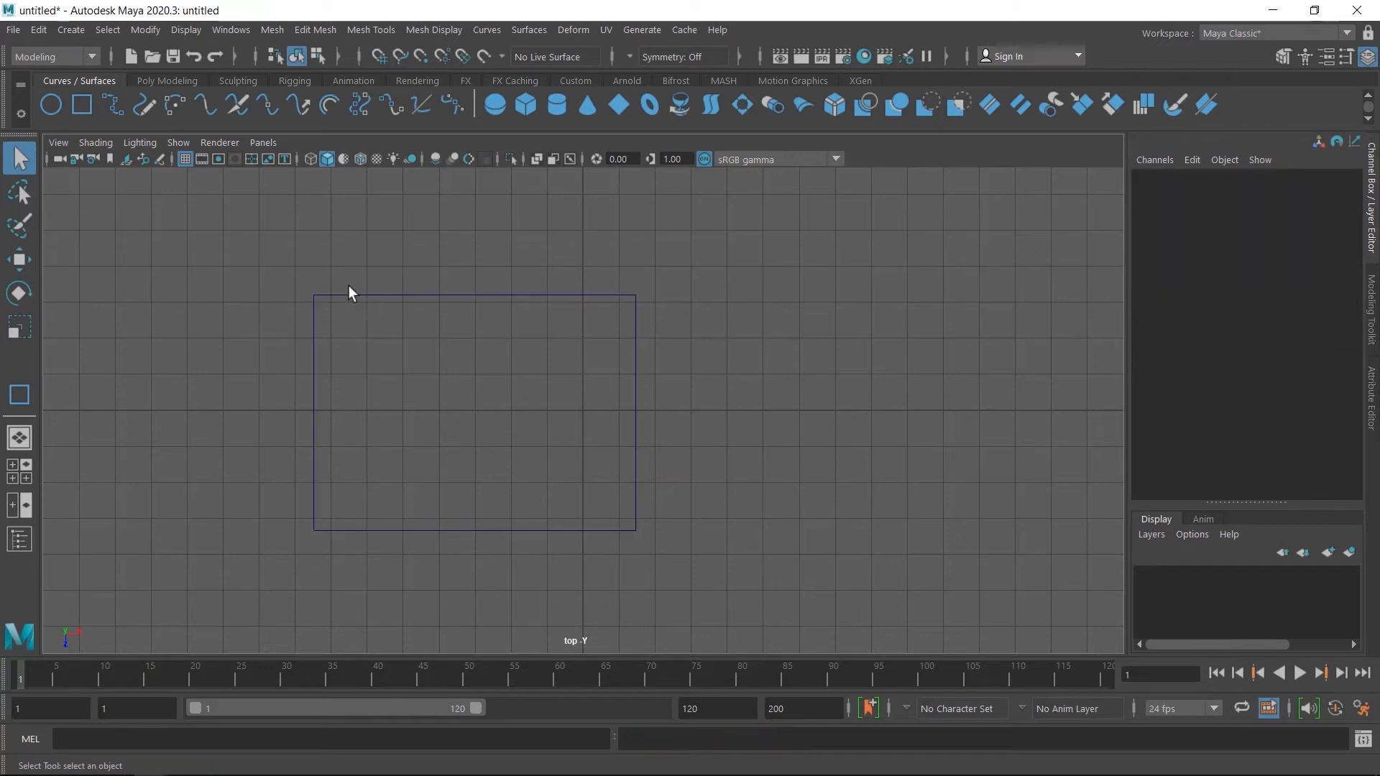
Fillet the corner between the rectangle's upper and left edge curves using the current Fillet settings.
{"action": "left_click_drag", "start_coordinate": [252, 268], "coordinate": [454, 395]}
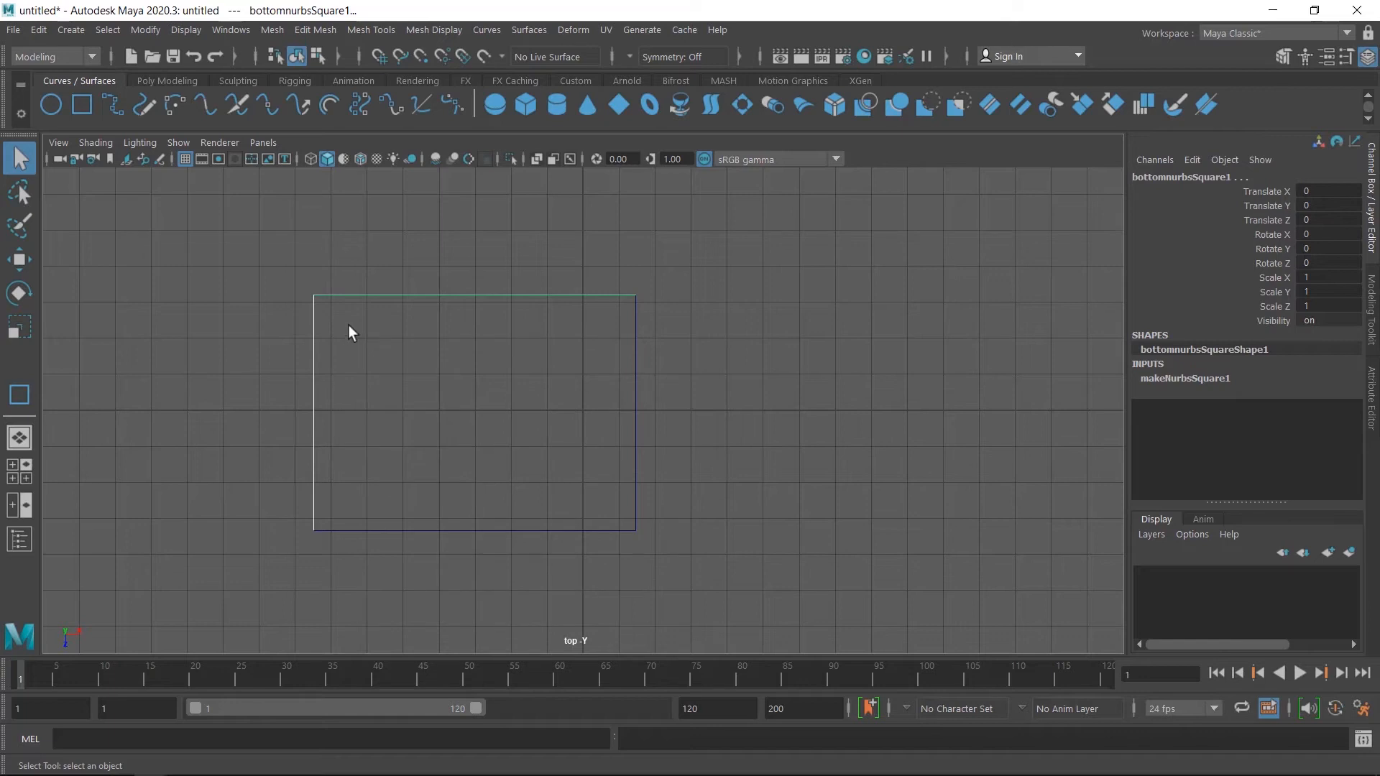
{"action": "left_click", "coordinate": [482, 30]}
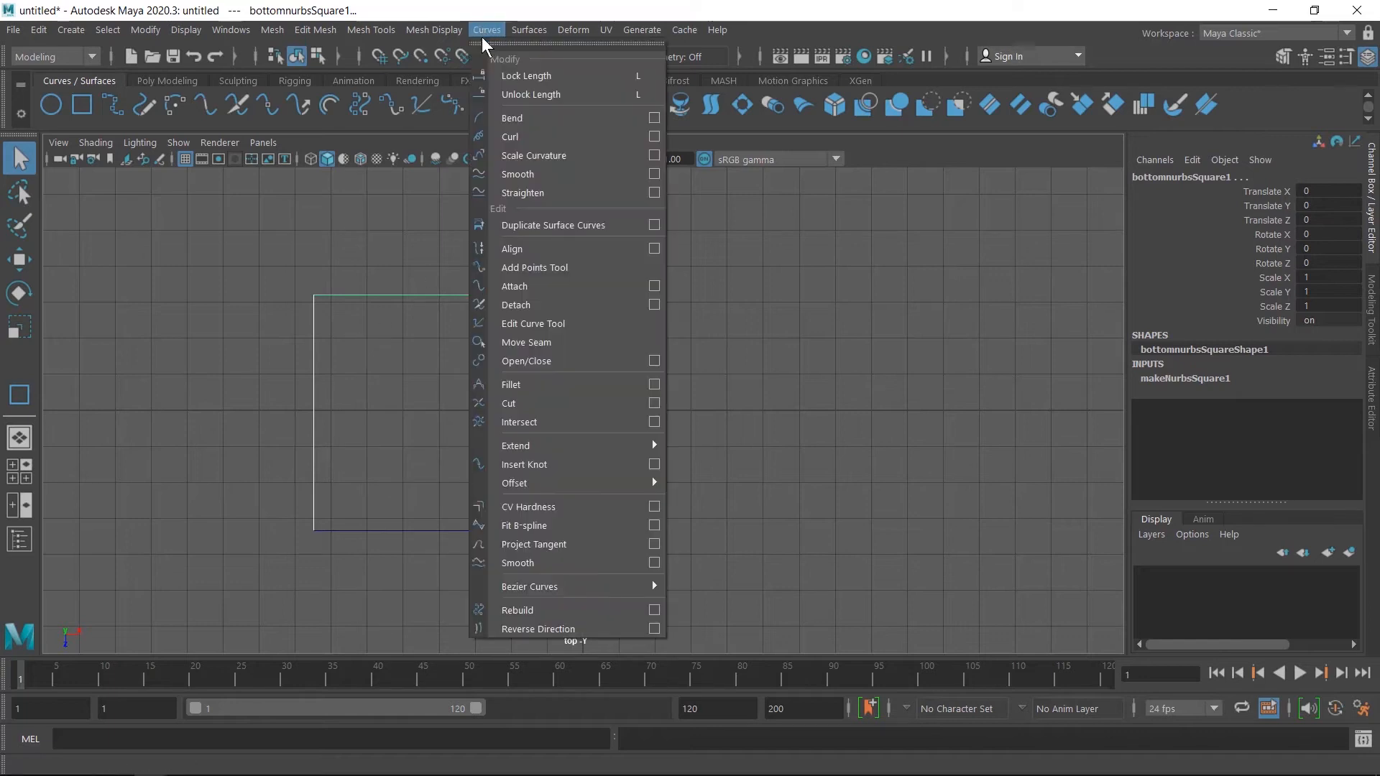
{"action": "left_click", "coordinate": [537, 385]}
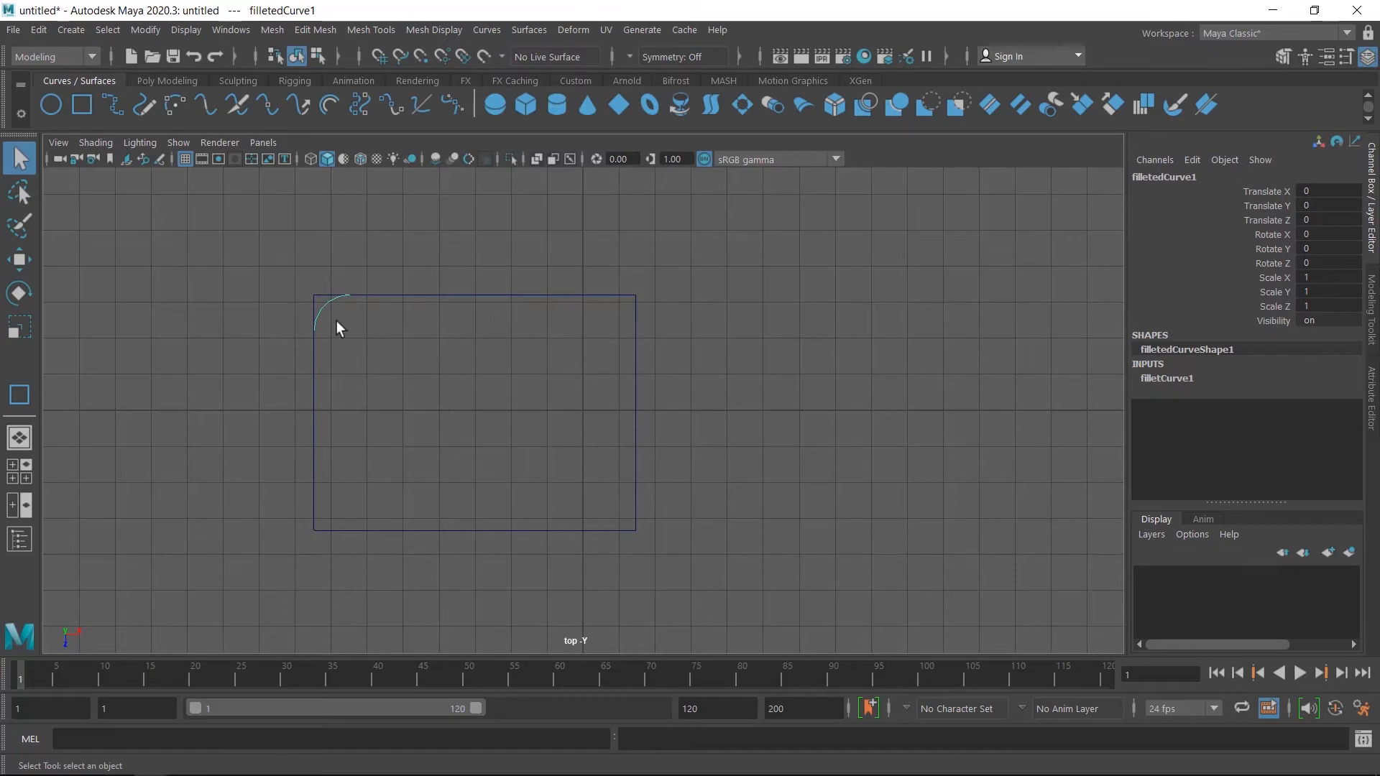
Check the two edge curves at the filleted corner, then select the fillet curve and set its radius to 2.
{"action": "left_click", "coordinate": [398, 289]}
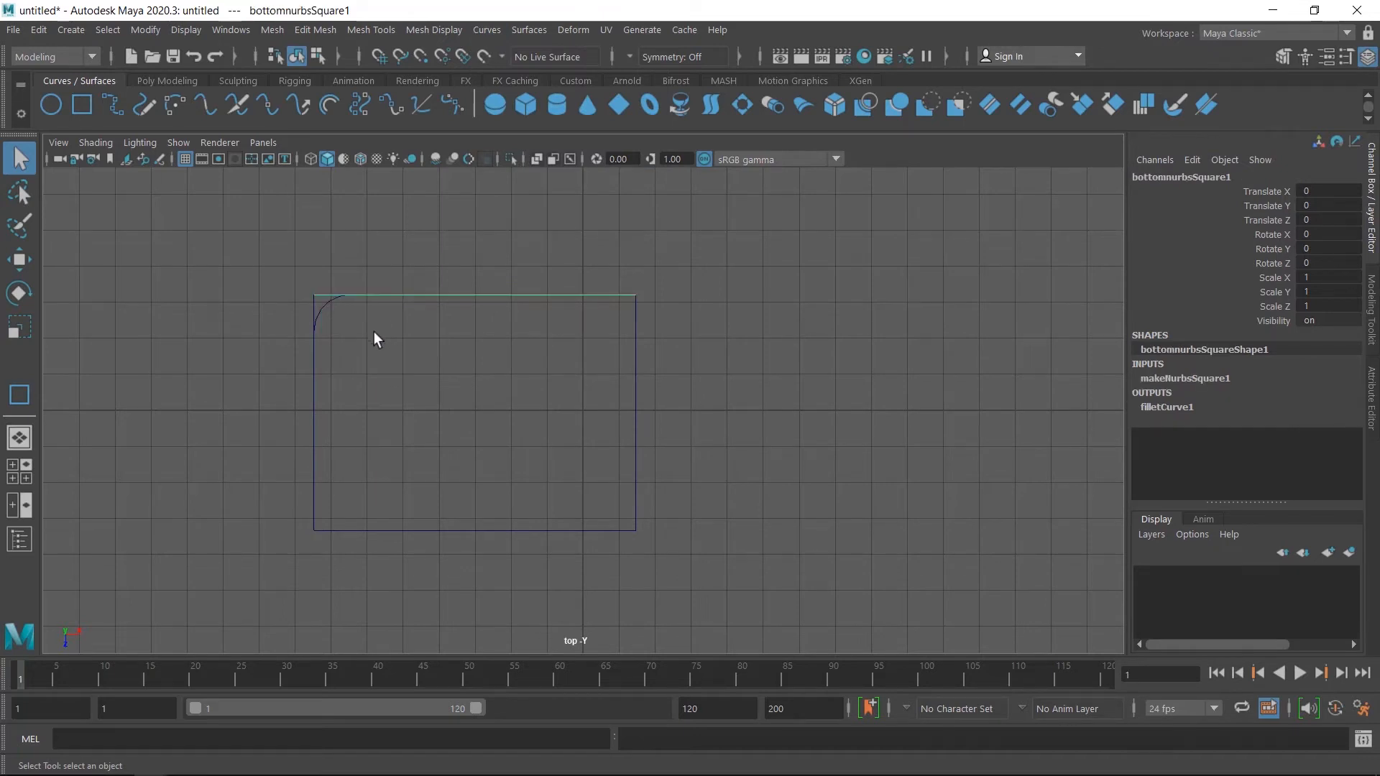
{"action": "left_click", "coordinate": [314, 353]}
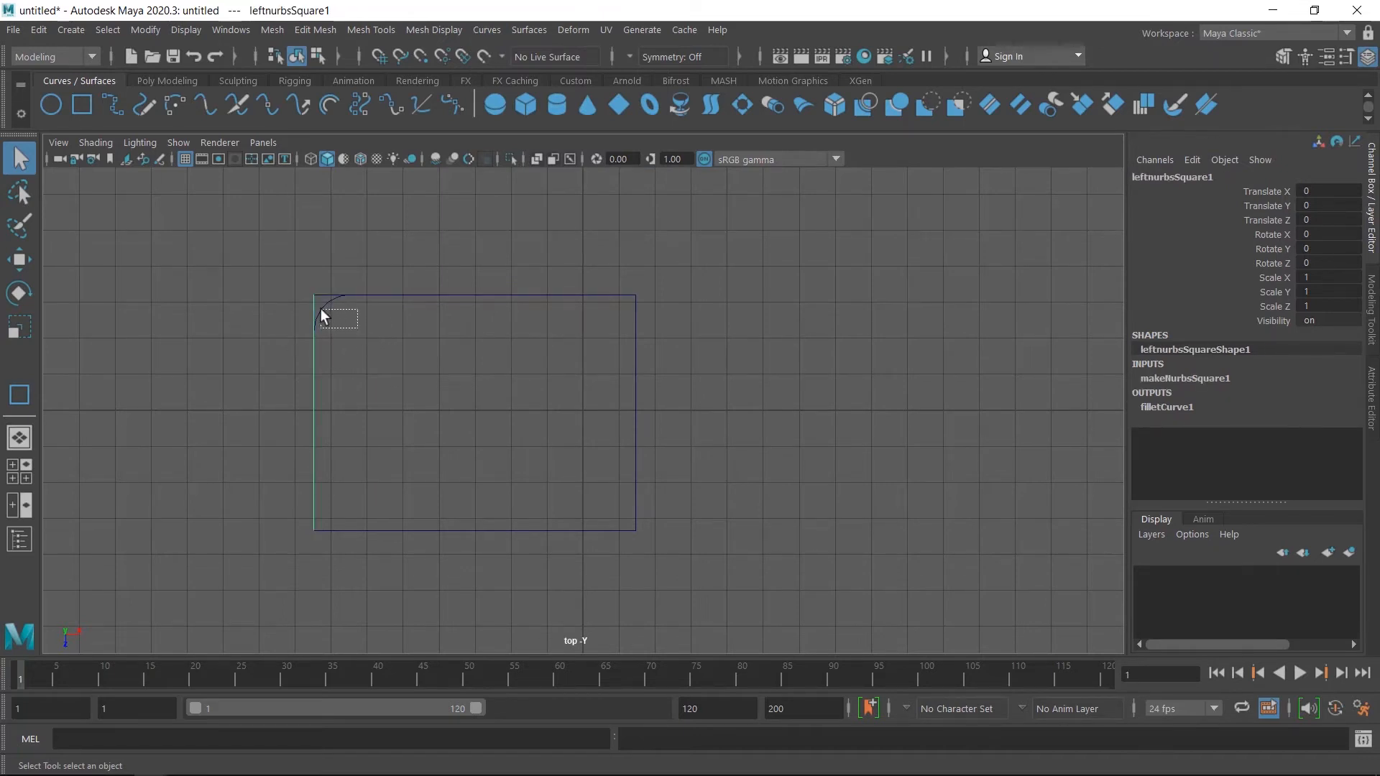
{"action": "left_click_drag", "start_coordinate": [358, 328], "coordinate": [319, 309]}
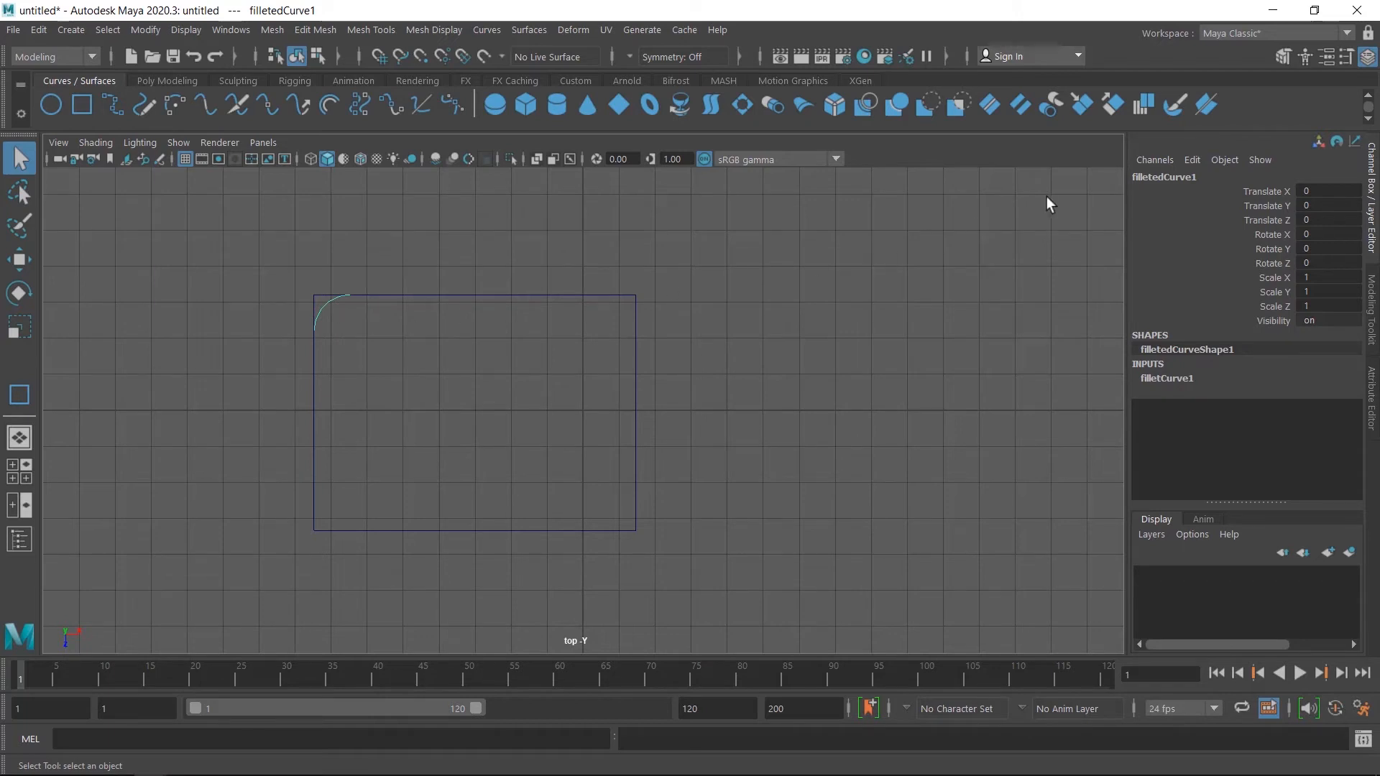
{"action": "left_click", "coordinate": [1318, 54]}
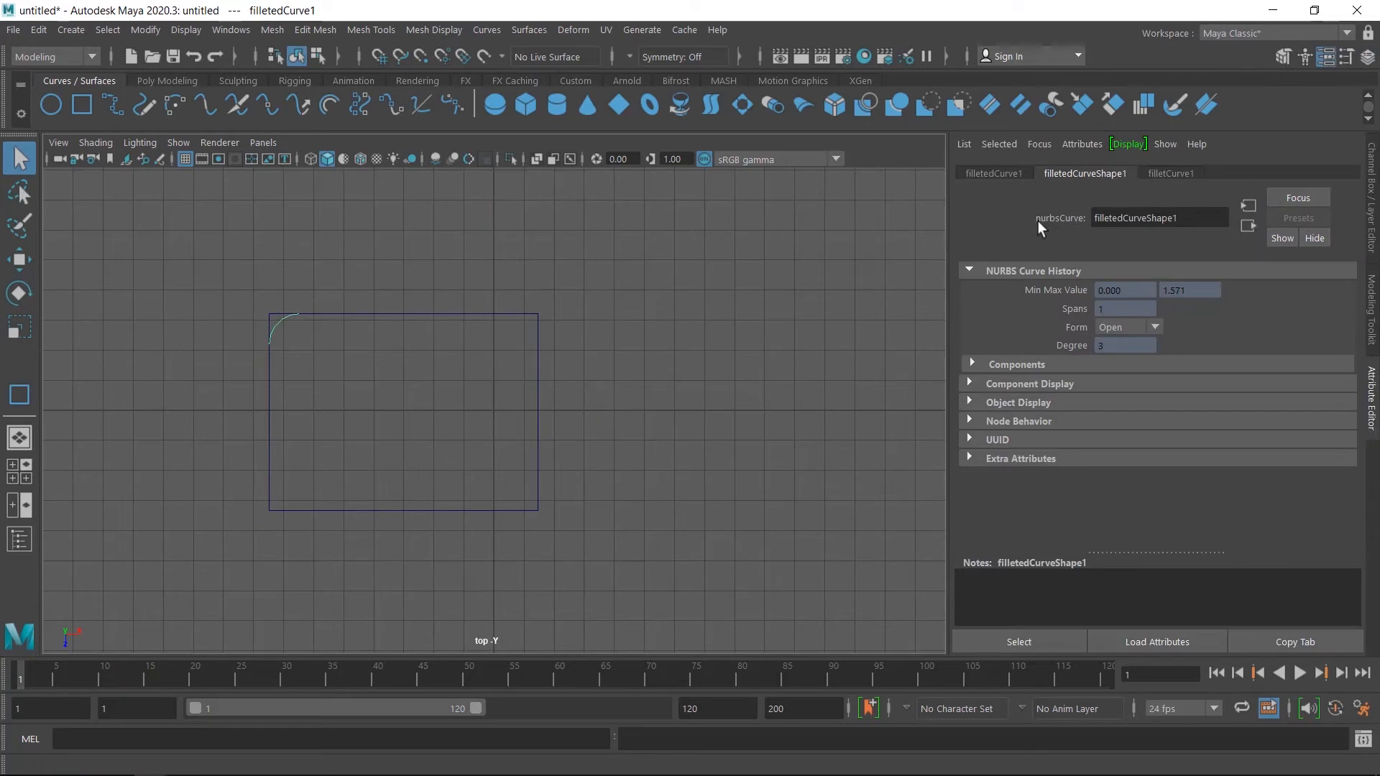
{"action": "left_click", "coordinate": [1178, 174]}
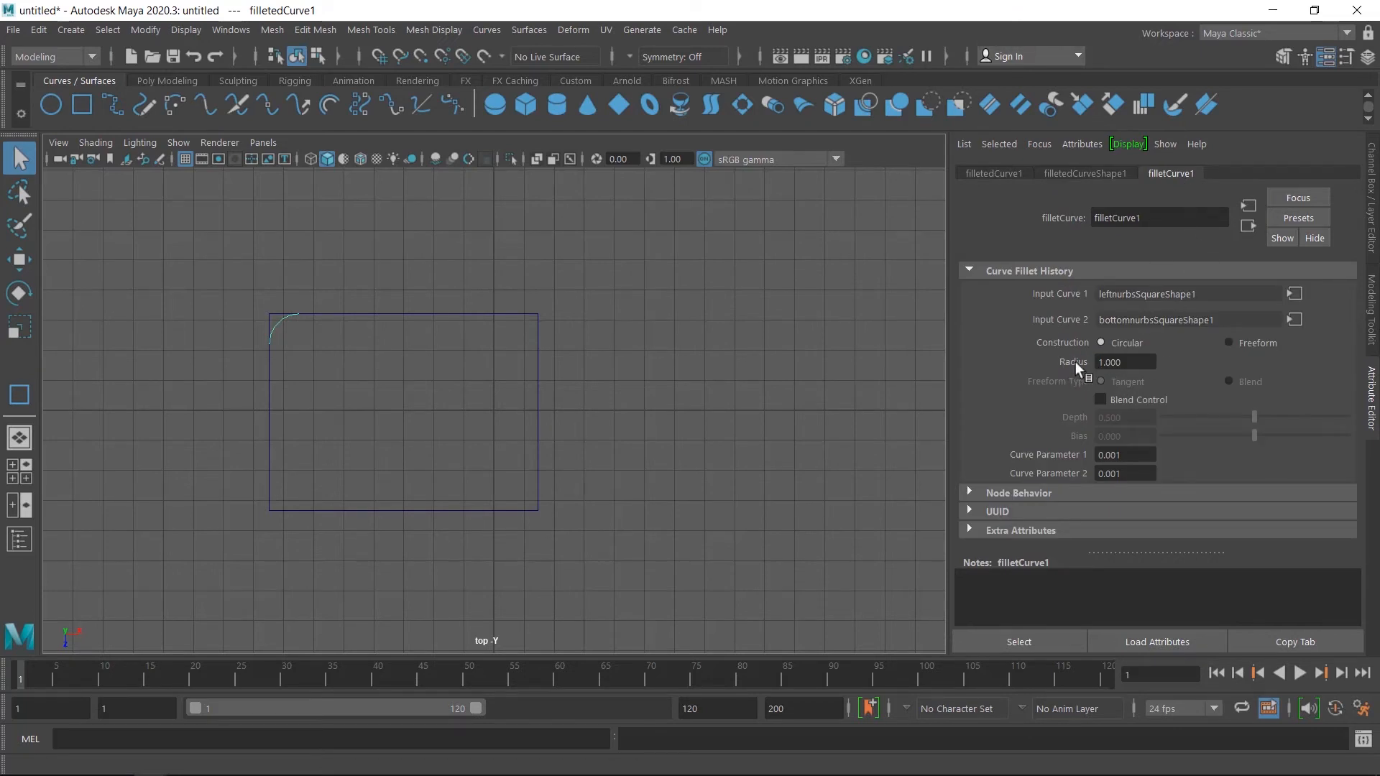
{"action": "left_click", "coordinate": [1130, 362]}
{"action": "type", "text": "2"}
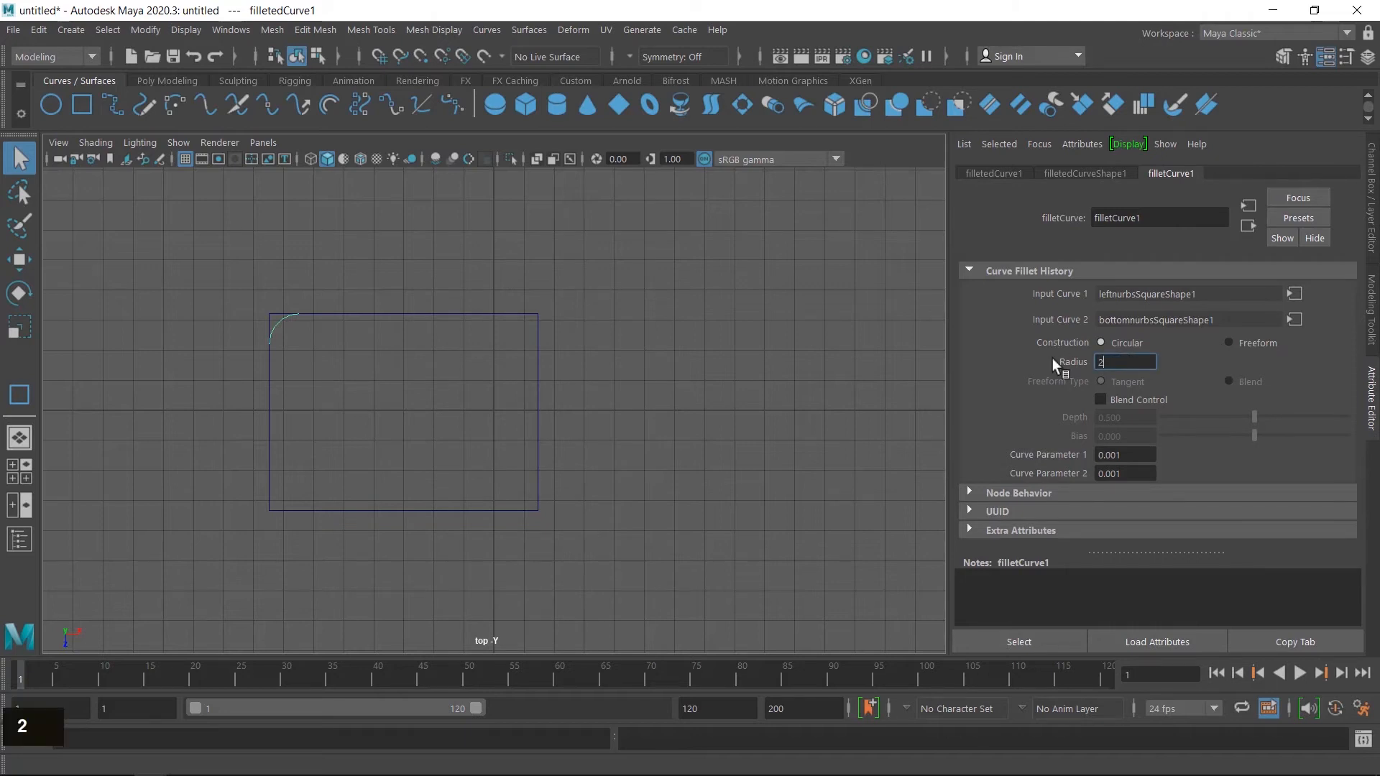
{"action": "key", "text": "Return"}
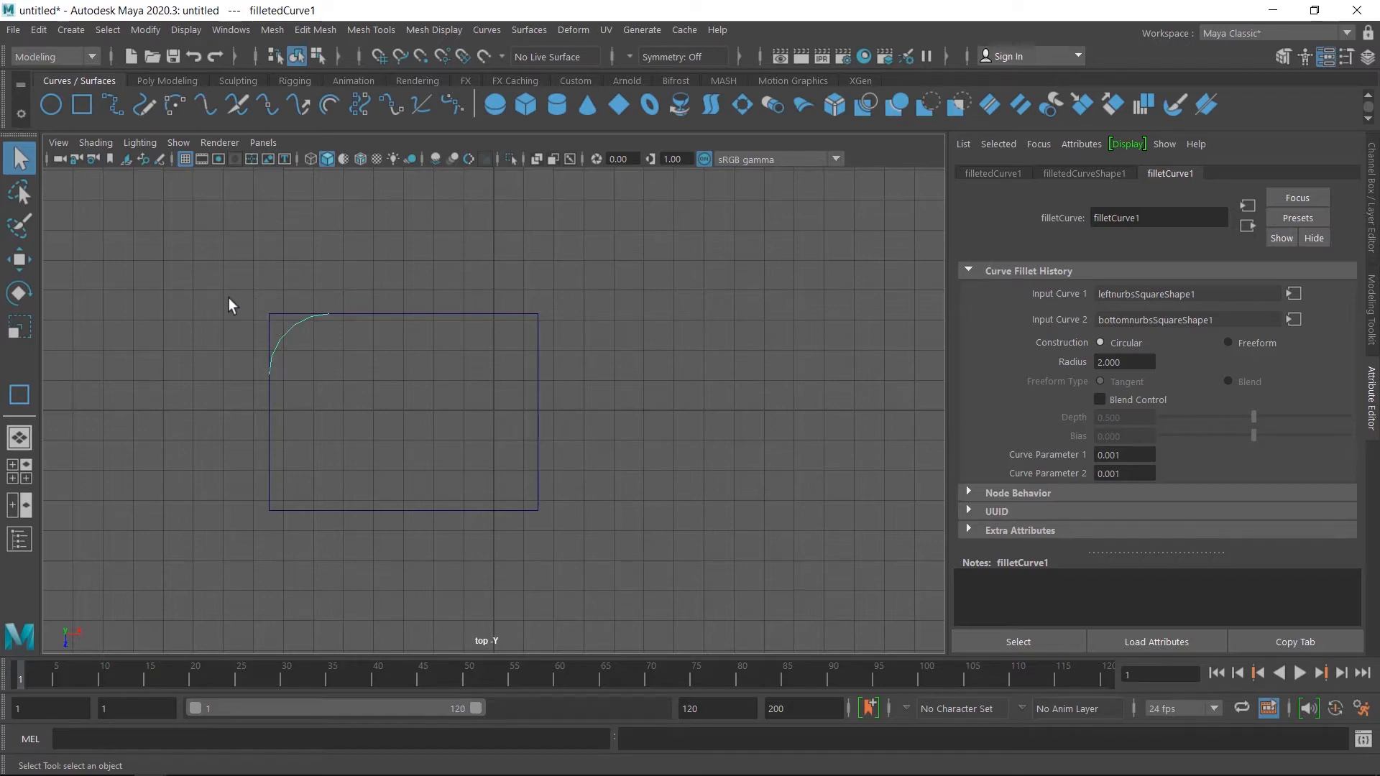
Select the fillet and its two adjoining edge curves, show the Outliner and expand nurbsSquare4 to list its edge curves.
{"action": "left_click_drag", "start_coordinate": [229, 297], "coordinate": [365, 417]}
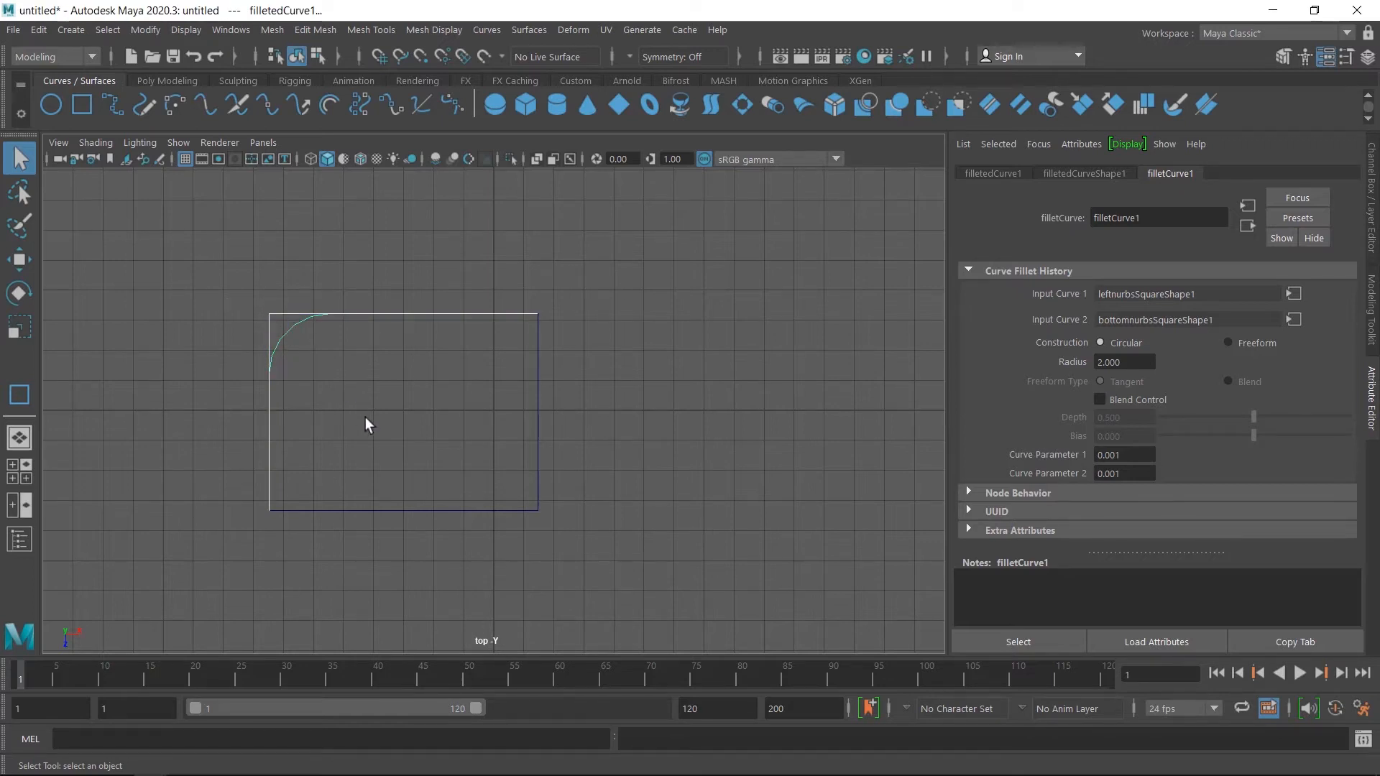
{"action": "left_click", "coordinate": [25, 540]}
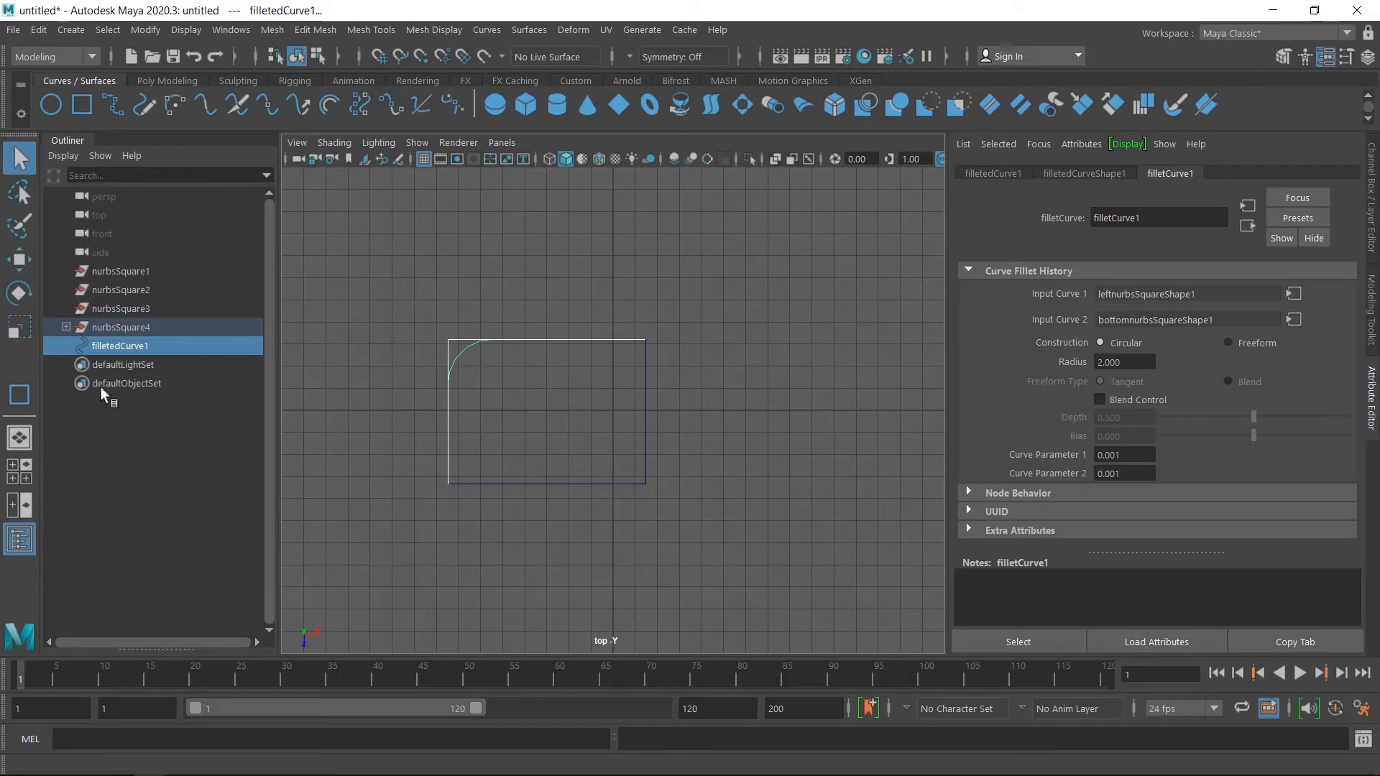
{"action": "left_click", "coordinate": [66, 327]}
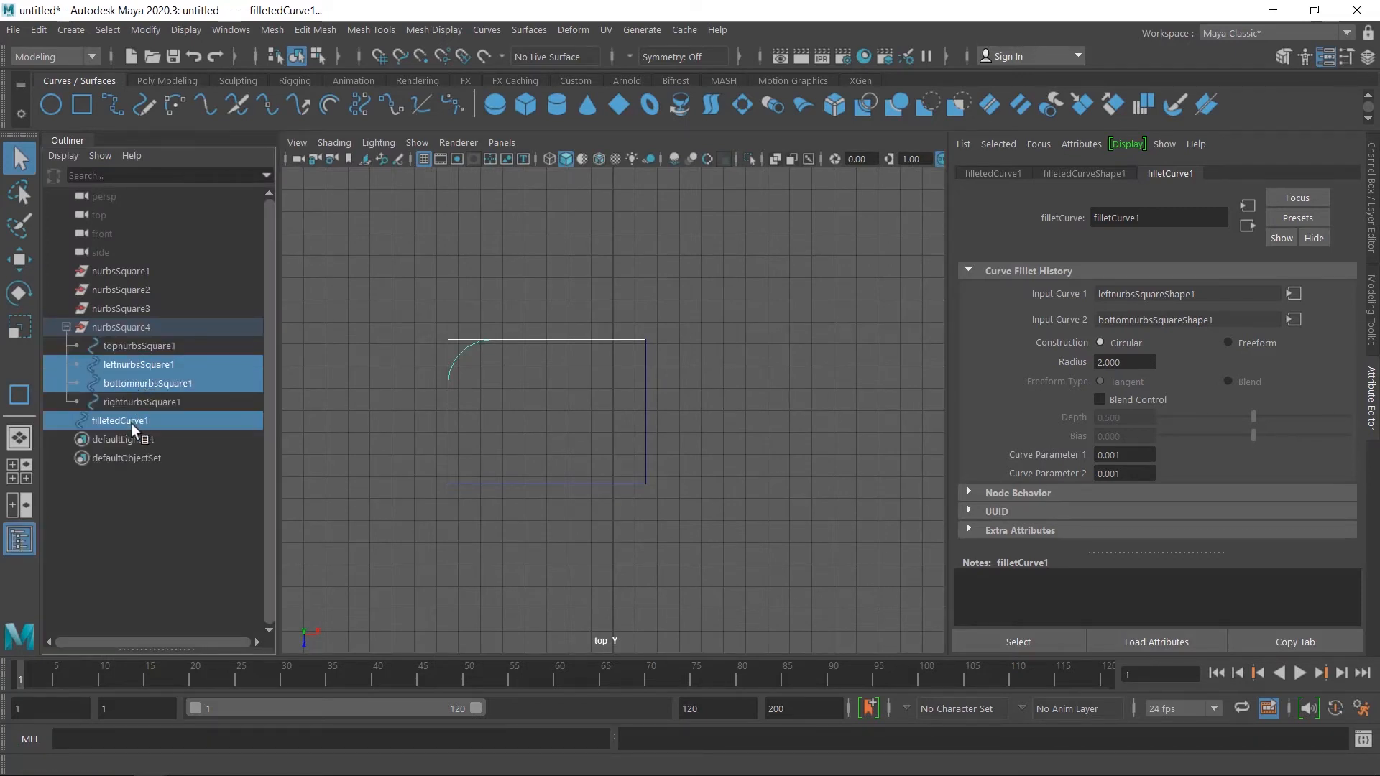
{"action": "left_click", "coordinate": [489, 31]}
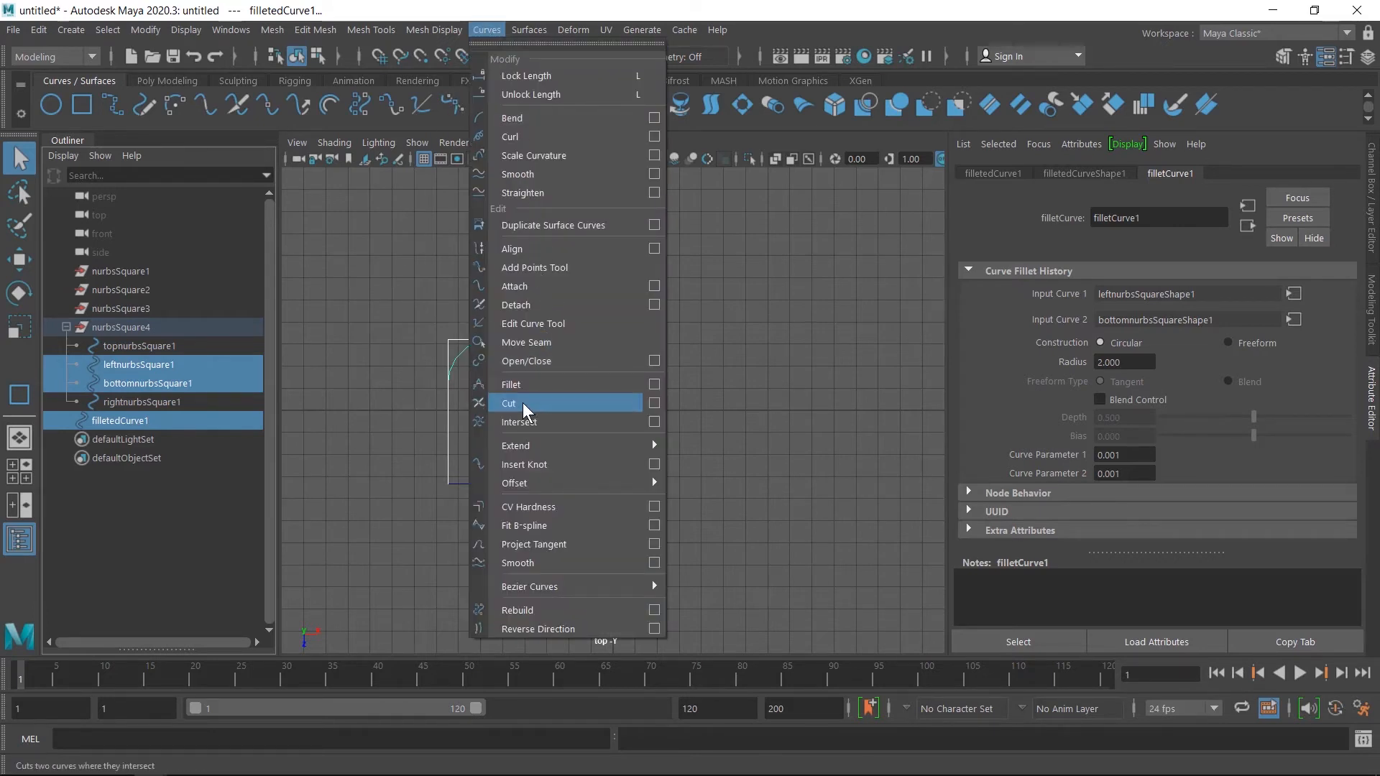
{"action": "left_click", "coordinate": [402, 350]}
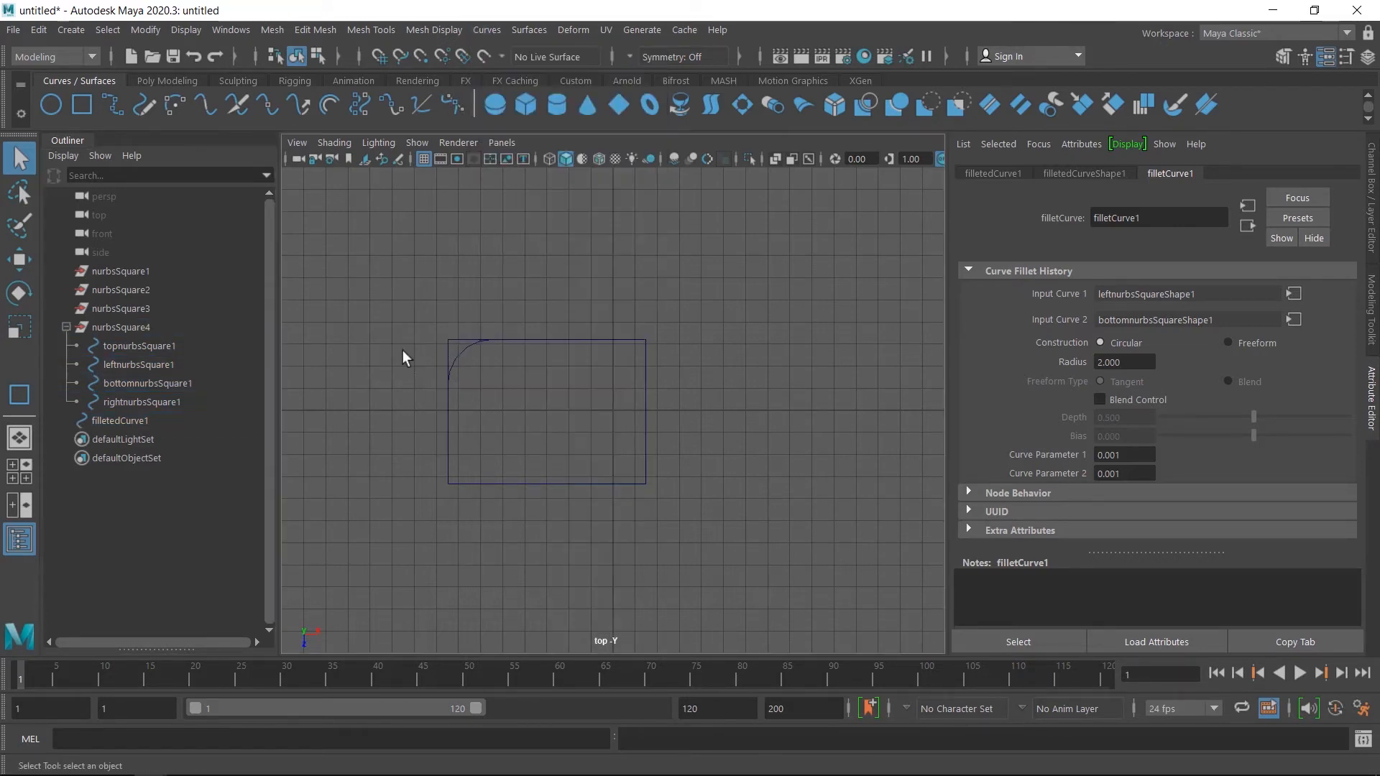
Cut the fillet curve and the upper and left edge curves where they intersect.
{"action": "scroll", "coordinate": [468, 360], "scroll_direction": "up", "scroll_amount": 4}
{"action": "left_click_drag", "start_coordinate": [330, 259], "coordinate": [413, 350]}
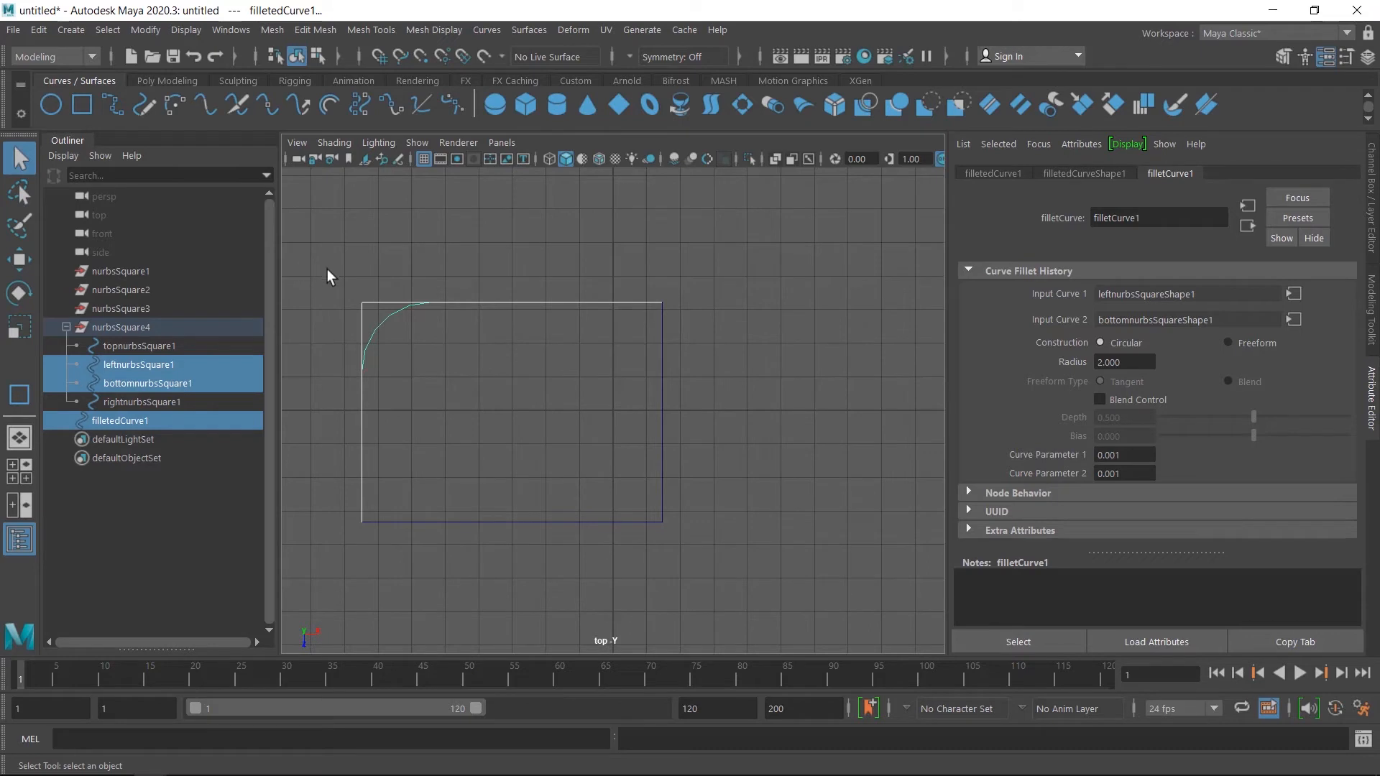
{"action": "left_click", "coordinate": [485, 29]}
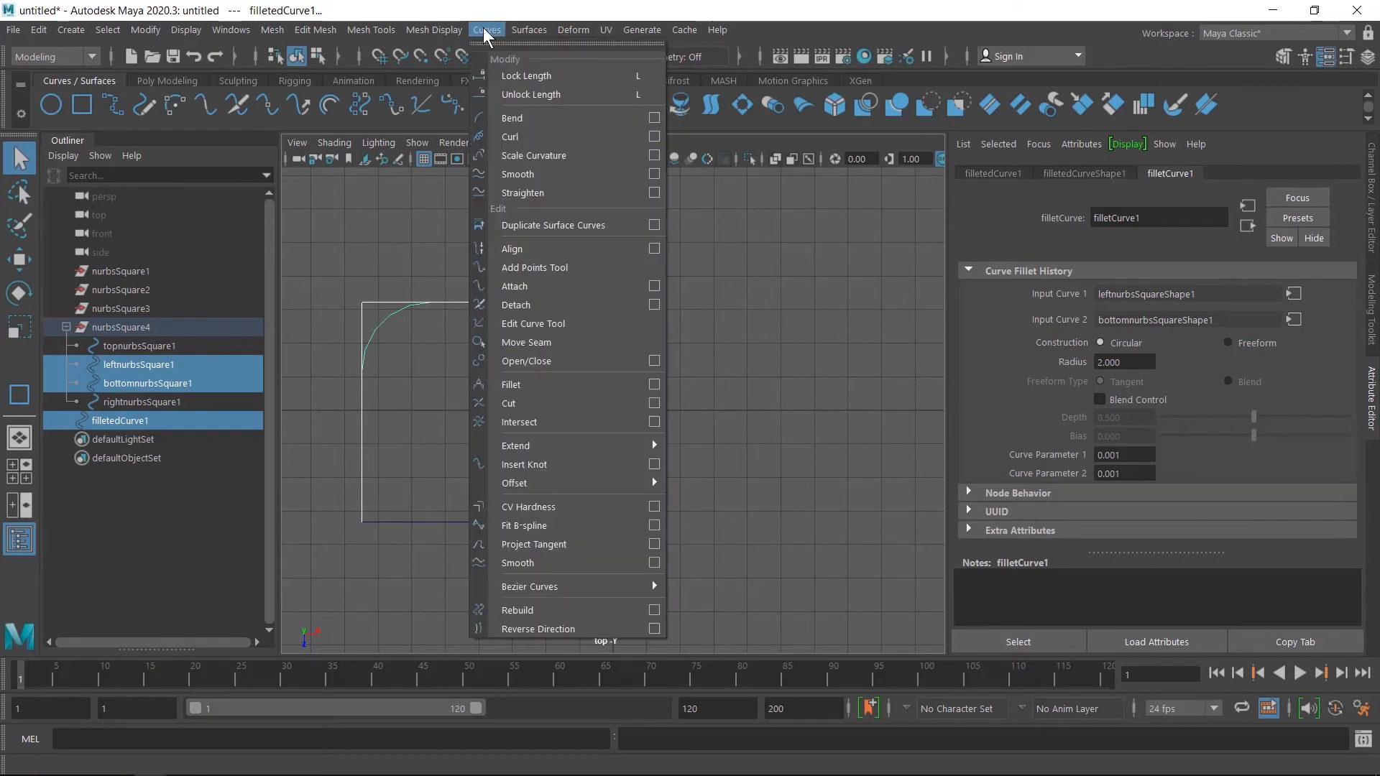
{"action": "left_click", "coordinate": [519, 404]}
Check the cut segments and delete the two leftover pieces outside the rounded upper-left corner.
{"action": "left_click", "coordinate": [460, 303]}
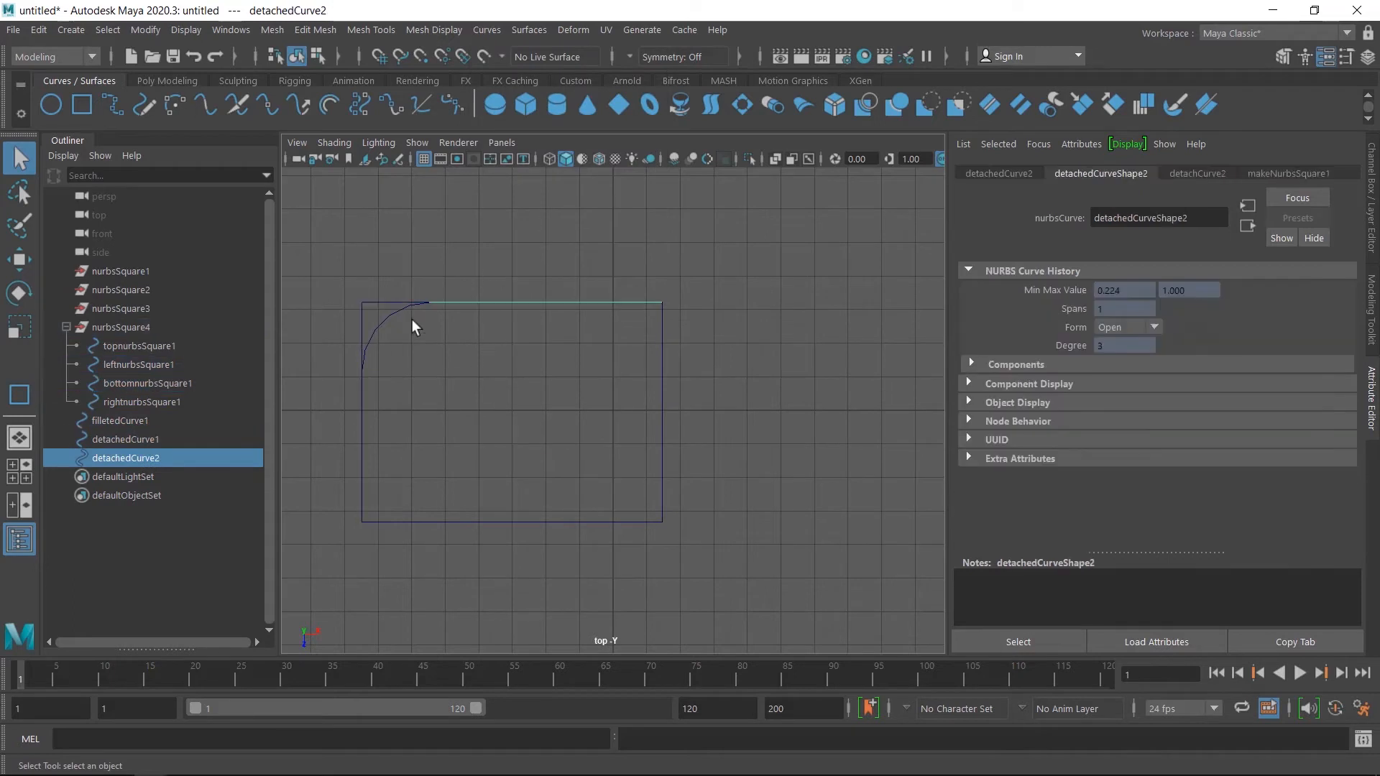
{"action": "left_click_drag", "start_coordinate": [342, 289], "coordinate": [373, 320]}
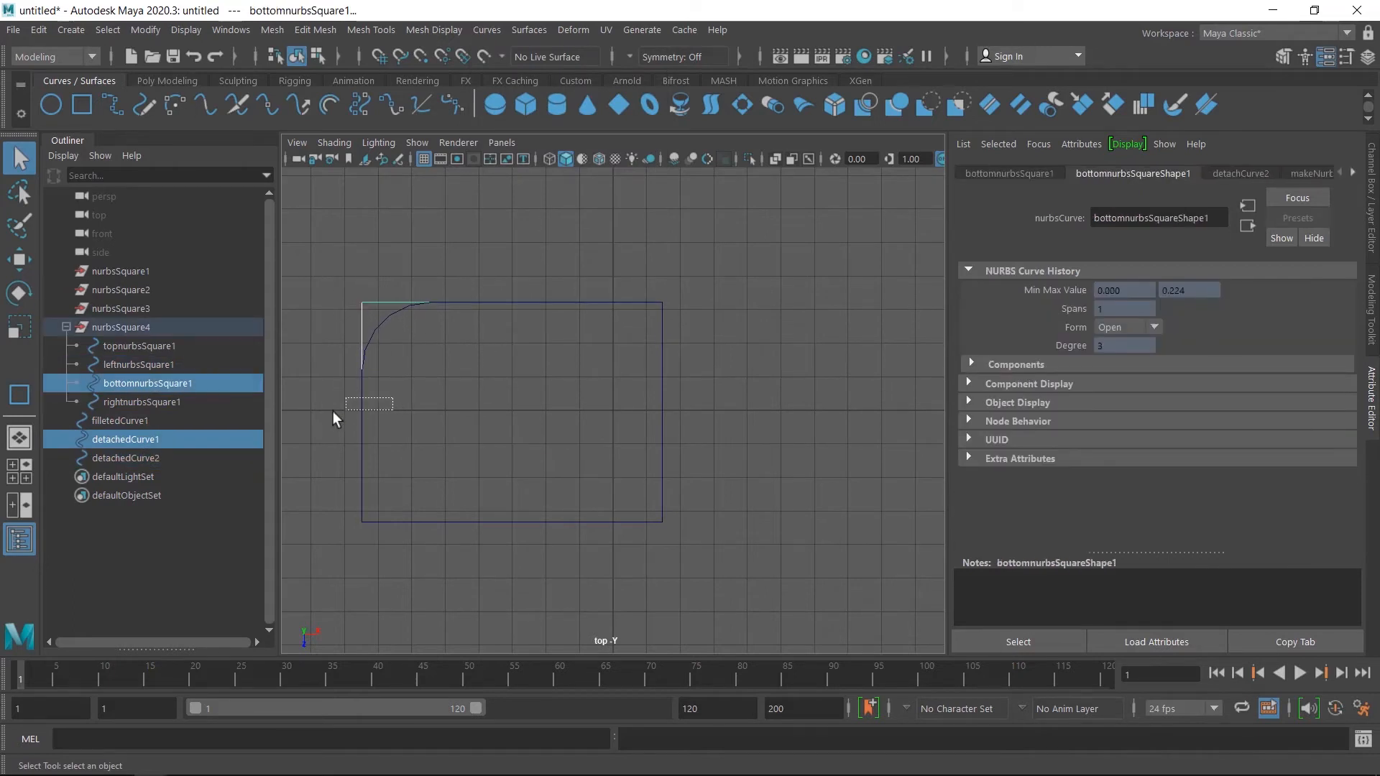
{"action": "left_click_drag", "start_coordinate": [334, 411], "coordinate": [337, 413]}
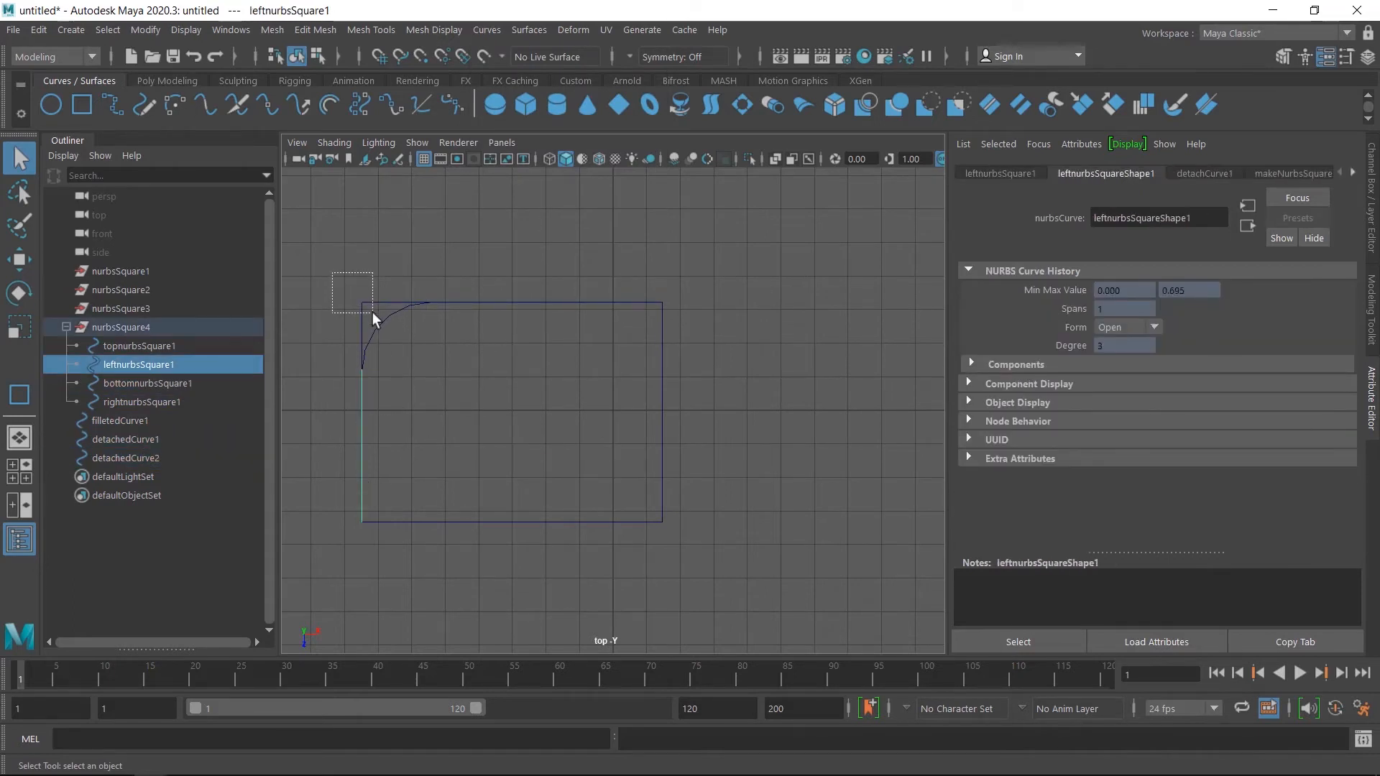
{"action": "left_click_drag", "start_coordinate": [372, 312], "coordinate": [373, 313]}
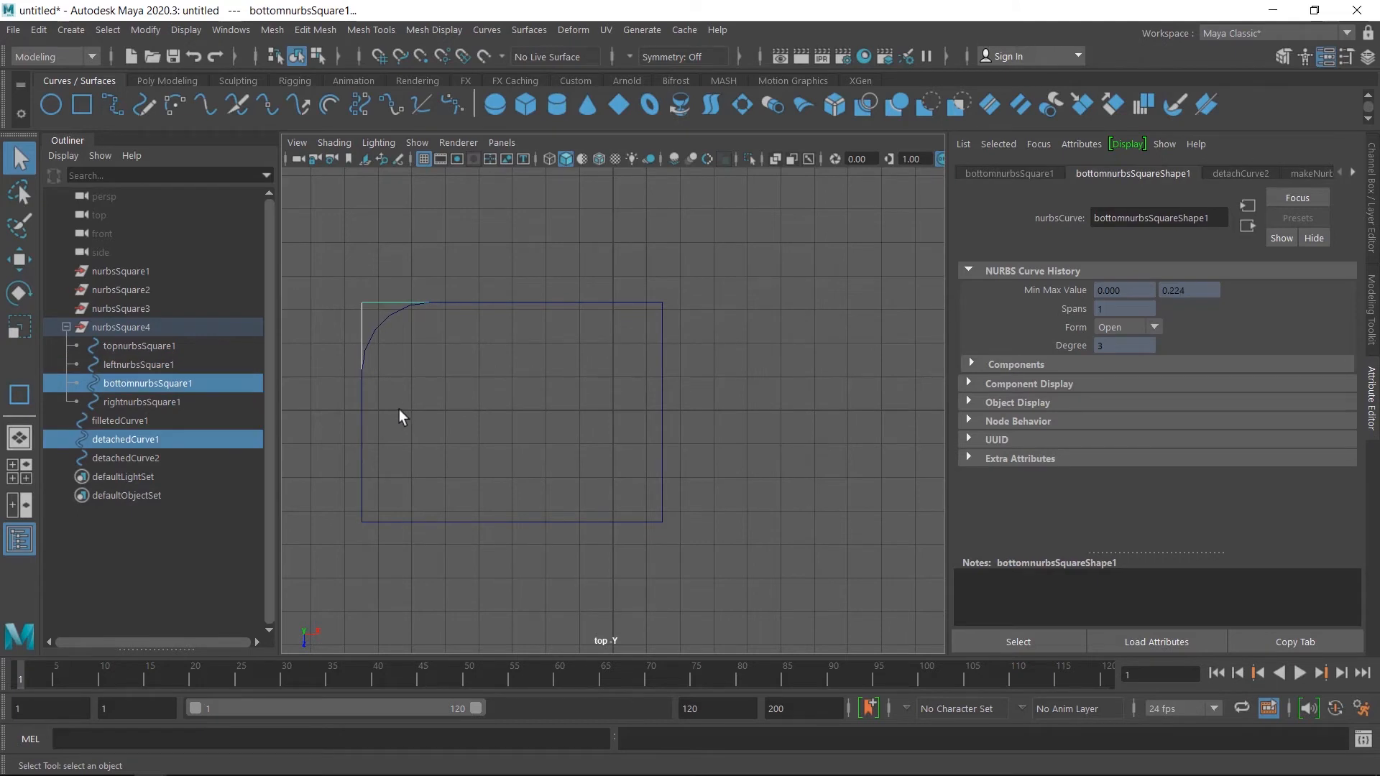
{"action": "key", "text": "Delete"}
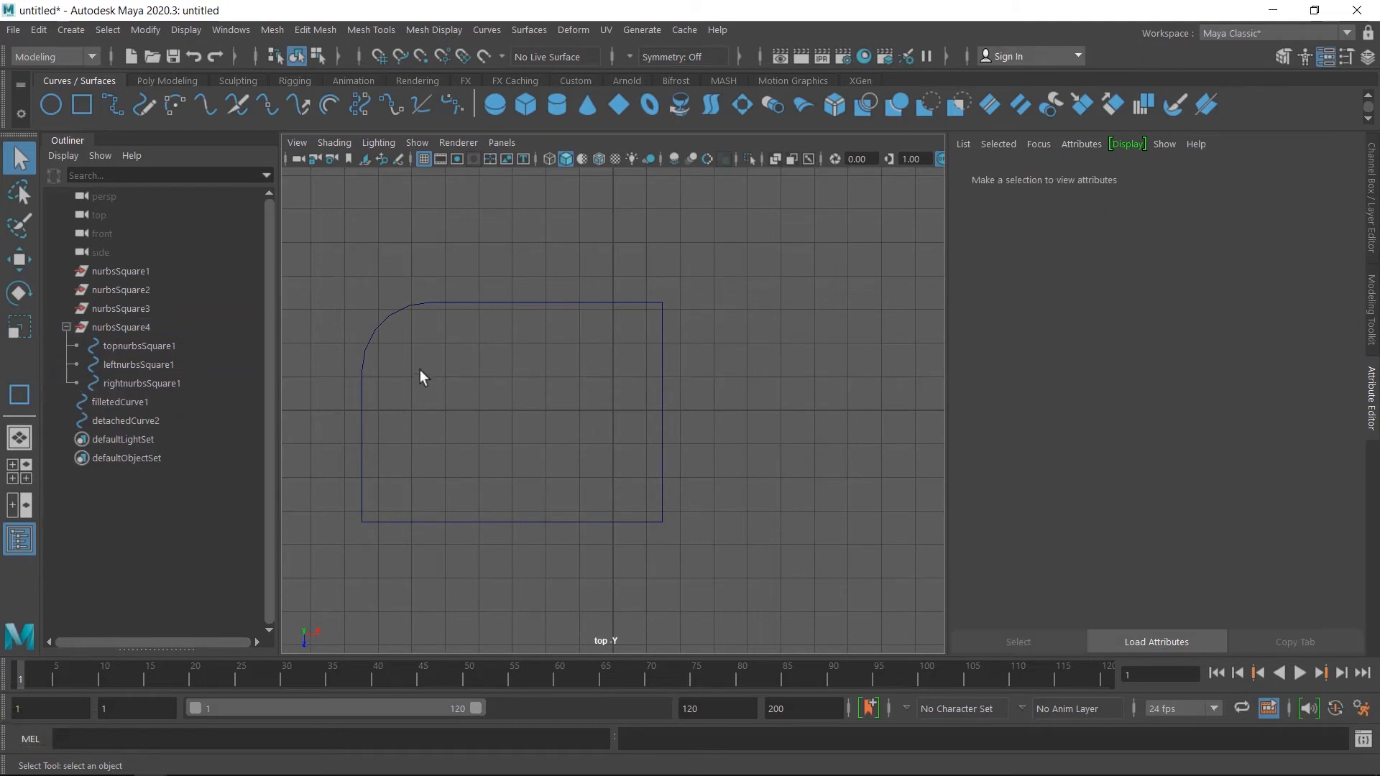
Attach the left edge, the corner fillet and the upper edge into one curve.
{"action": "left_click_drag", "start_coordinate": [318, 274], "coordinate": [478, 437]}
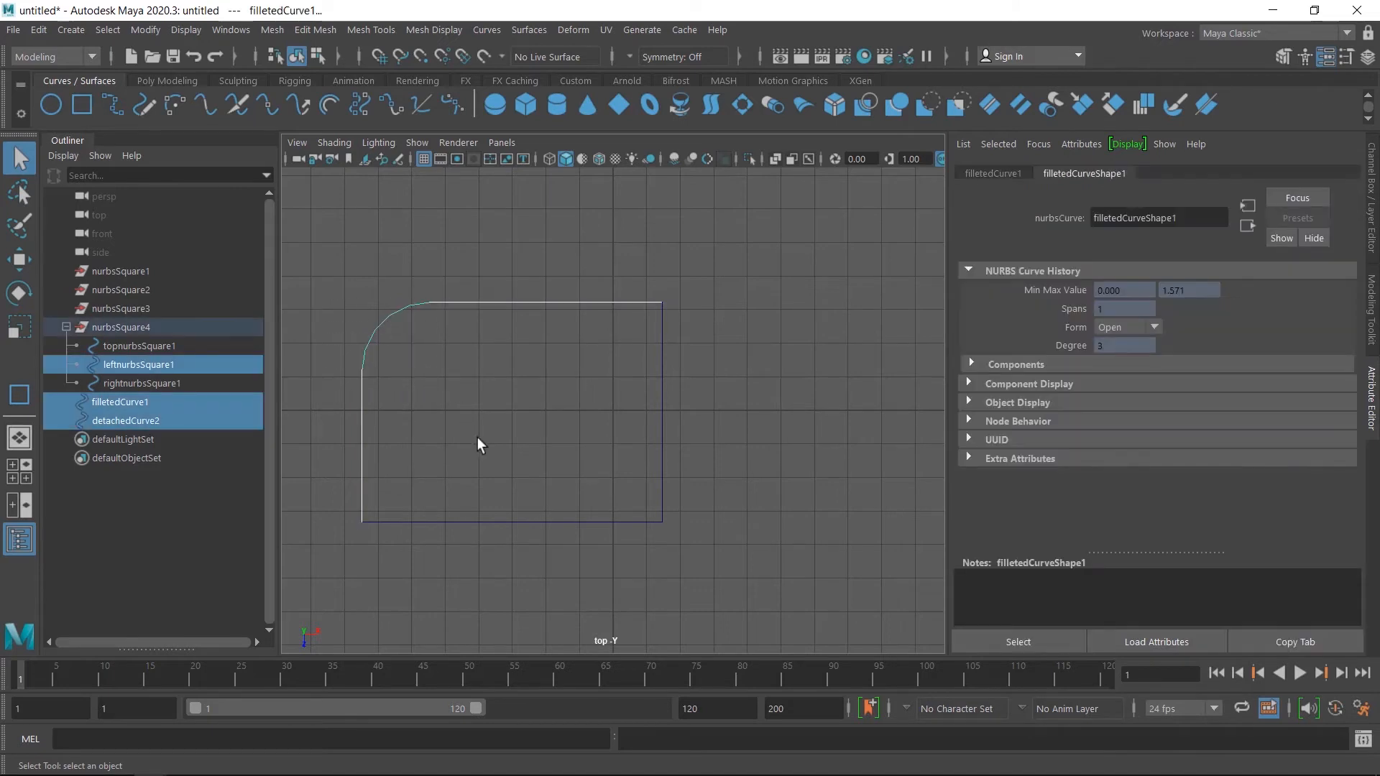
{"action": "left_click", "coordinate": [484, 32]}
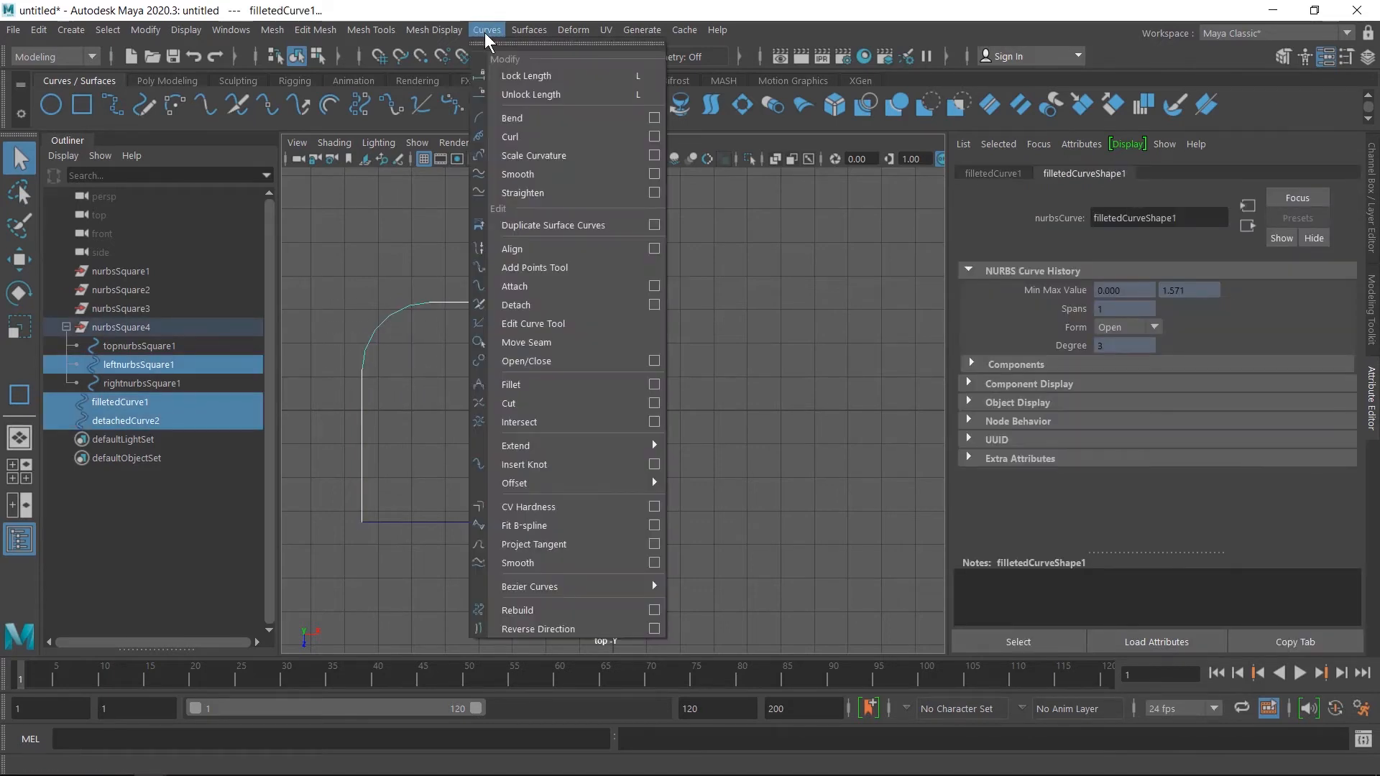
{"action": "left_click", "coordinate": [546, 286]}
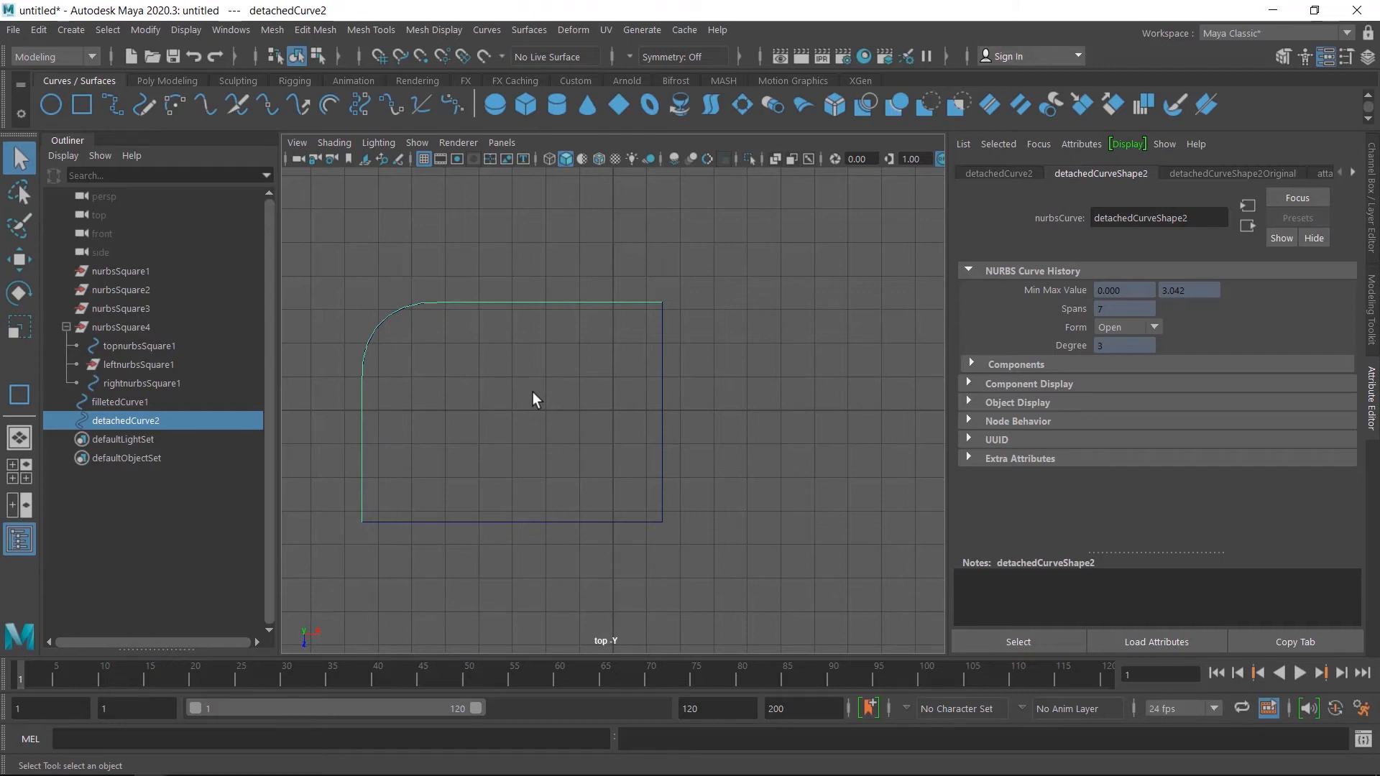
Fillet the rectangle's lower-right corner with radius 2 and Trim and Join enabled, and close the fillet options.
{"action": "left_click_drag", "start_coordinate": [618, 490], "coordinate": [682, 547]}
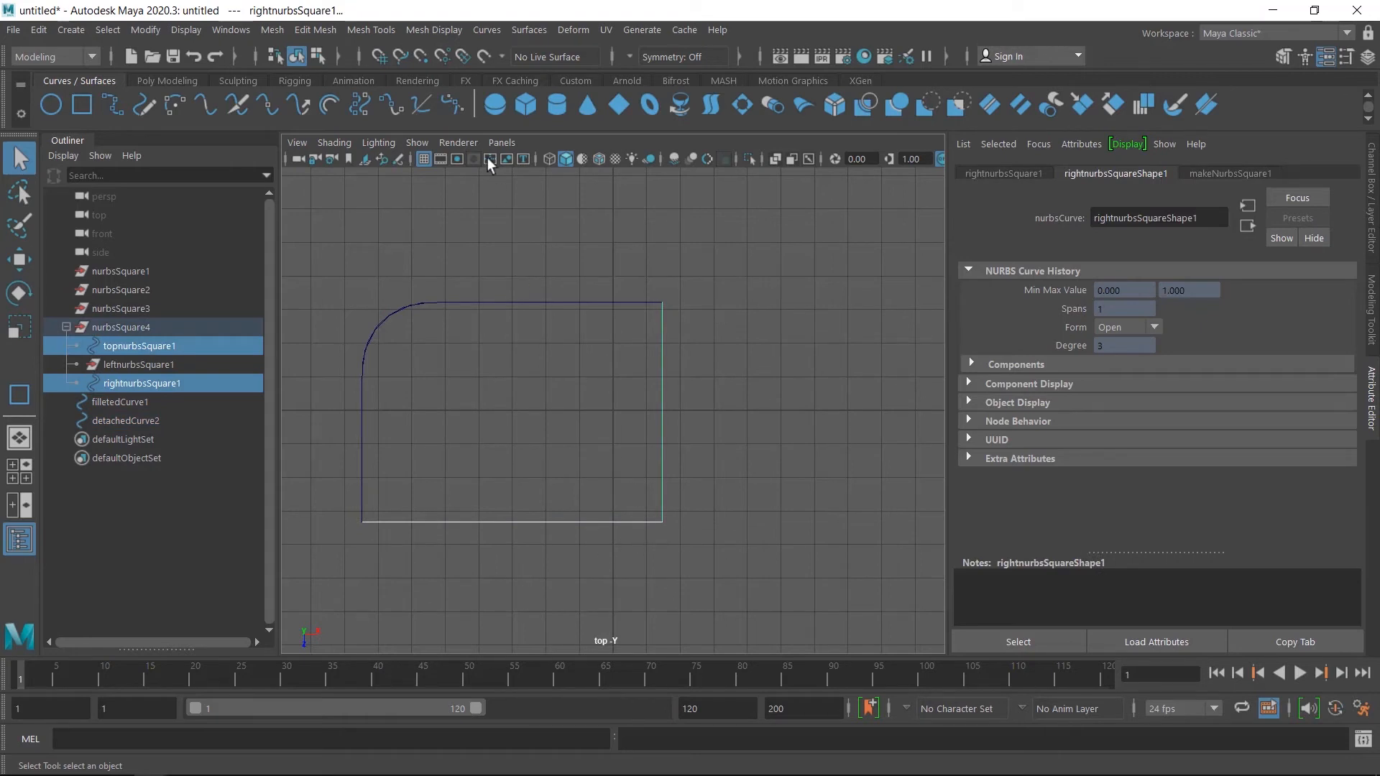
{"action": "left_click", "coordinate": [486, 30]}
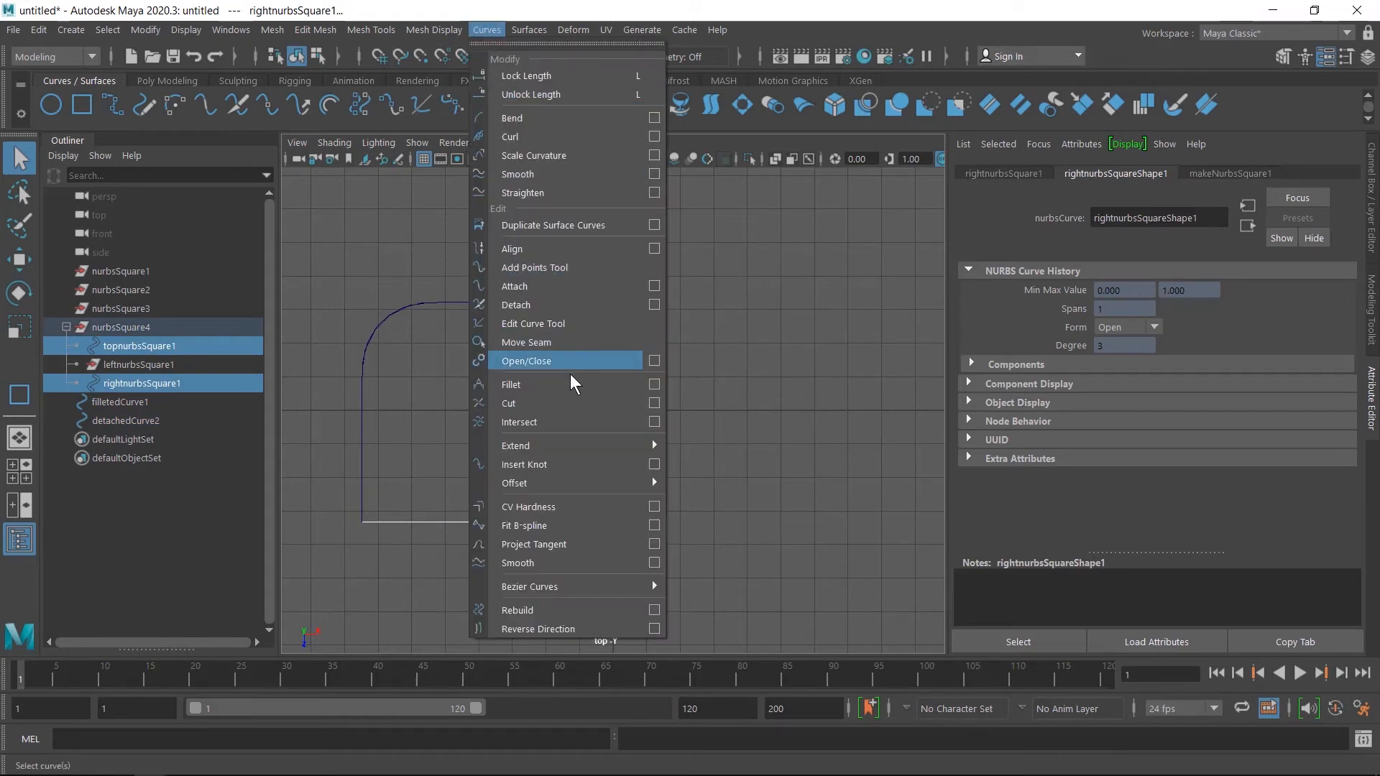
{"action": "left_click", "coordinate": [653, 386]}
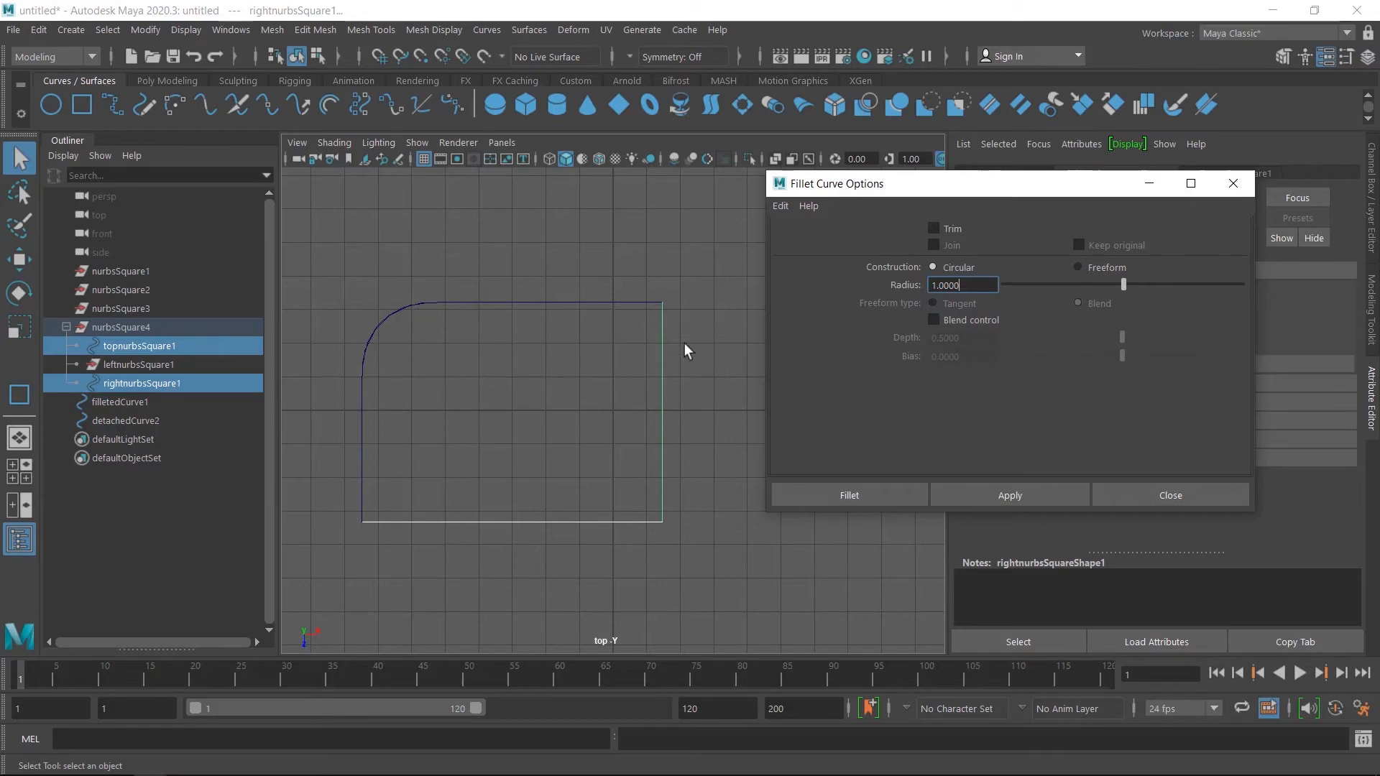
{"action": "left_click_drag", "start_coordinate": [971, 286], "coordinate": [856, 284]}
{"action": "type", "text": "2"}
{"action": "left_click", "coordinate": [932, 229]}
{"action": "left_click", "coordinate": [1016, 496]}
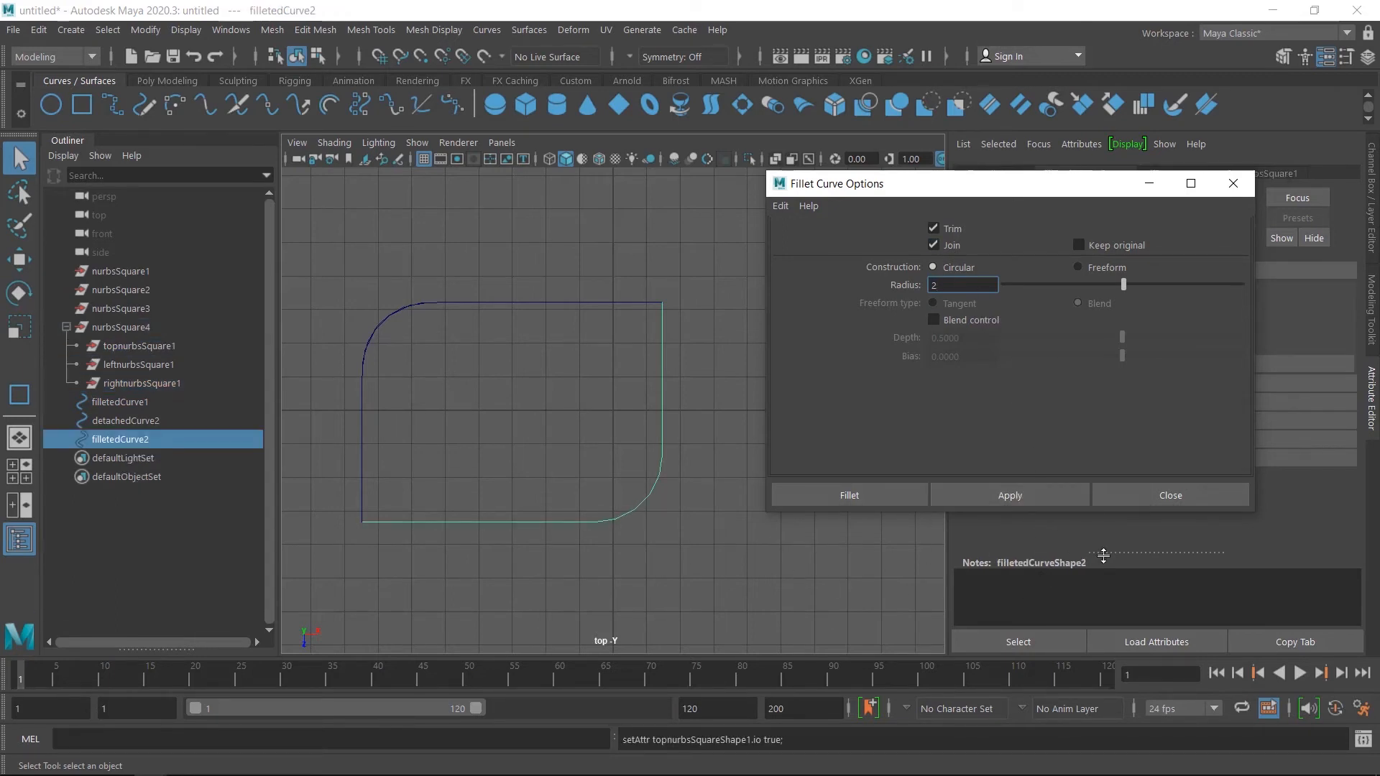
{"action": "left_click", "coordinate": [1192, 494]}
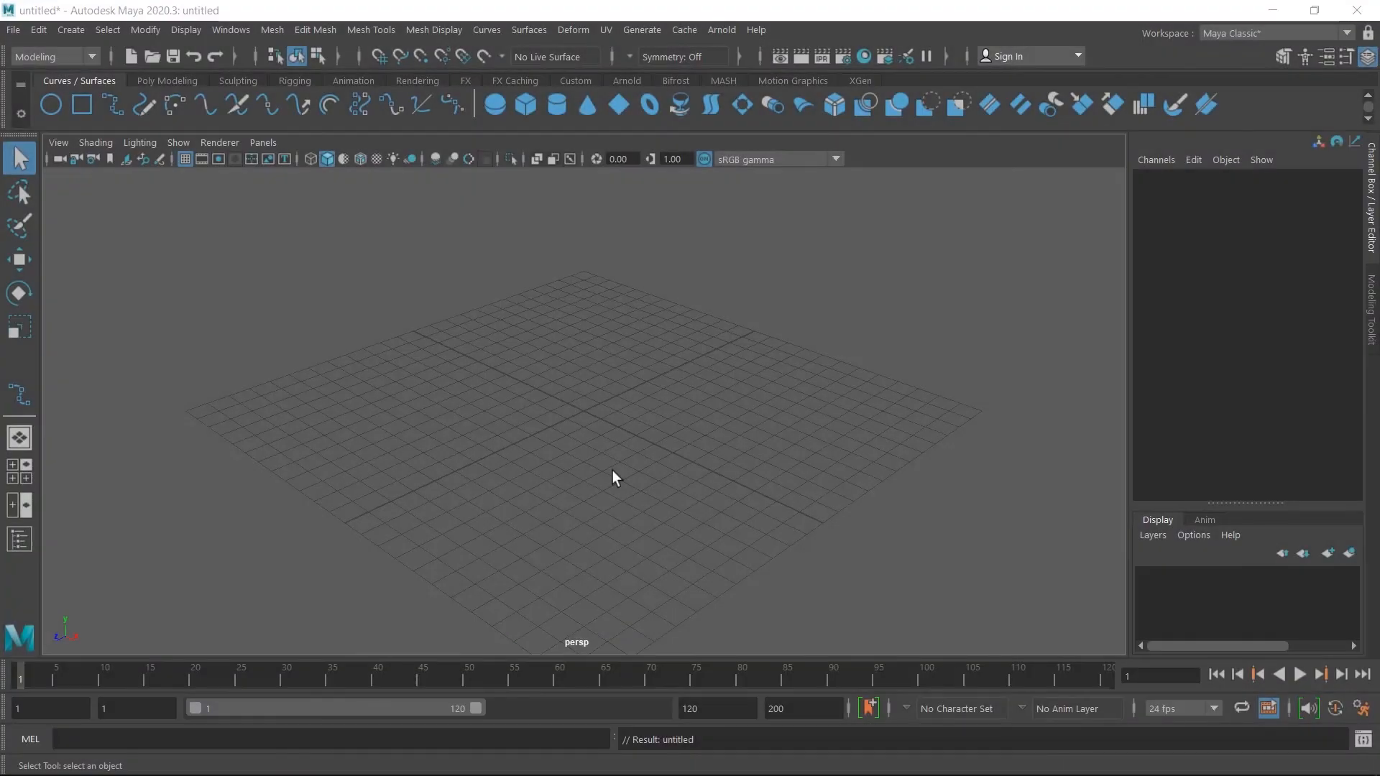
{"action": "left_click", "coordinate": [488, 30]}
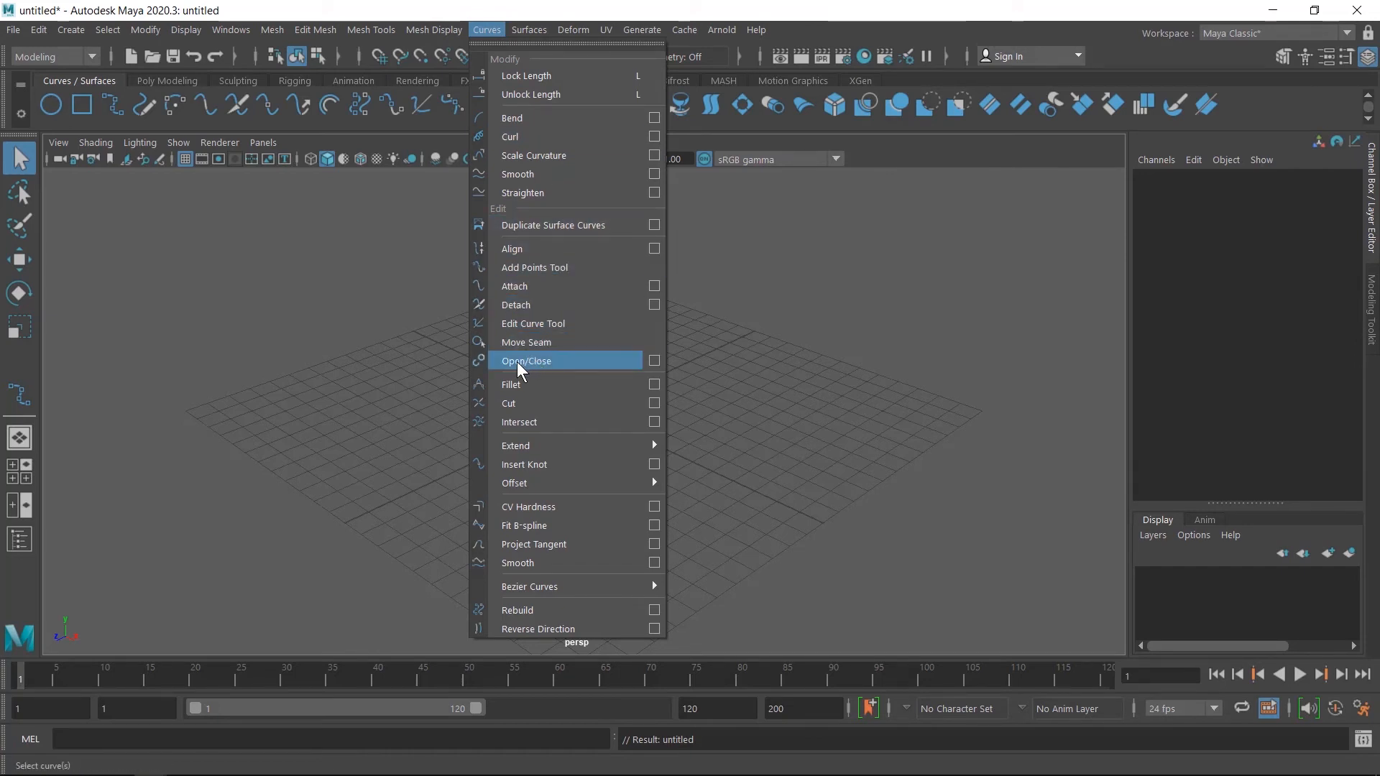
{"action": "left_click", "coordinate": [759, 402]}
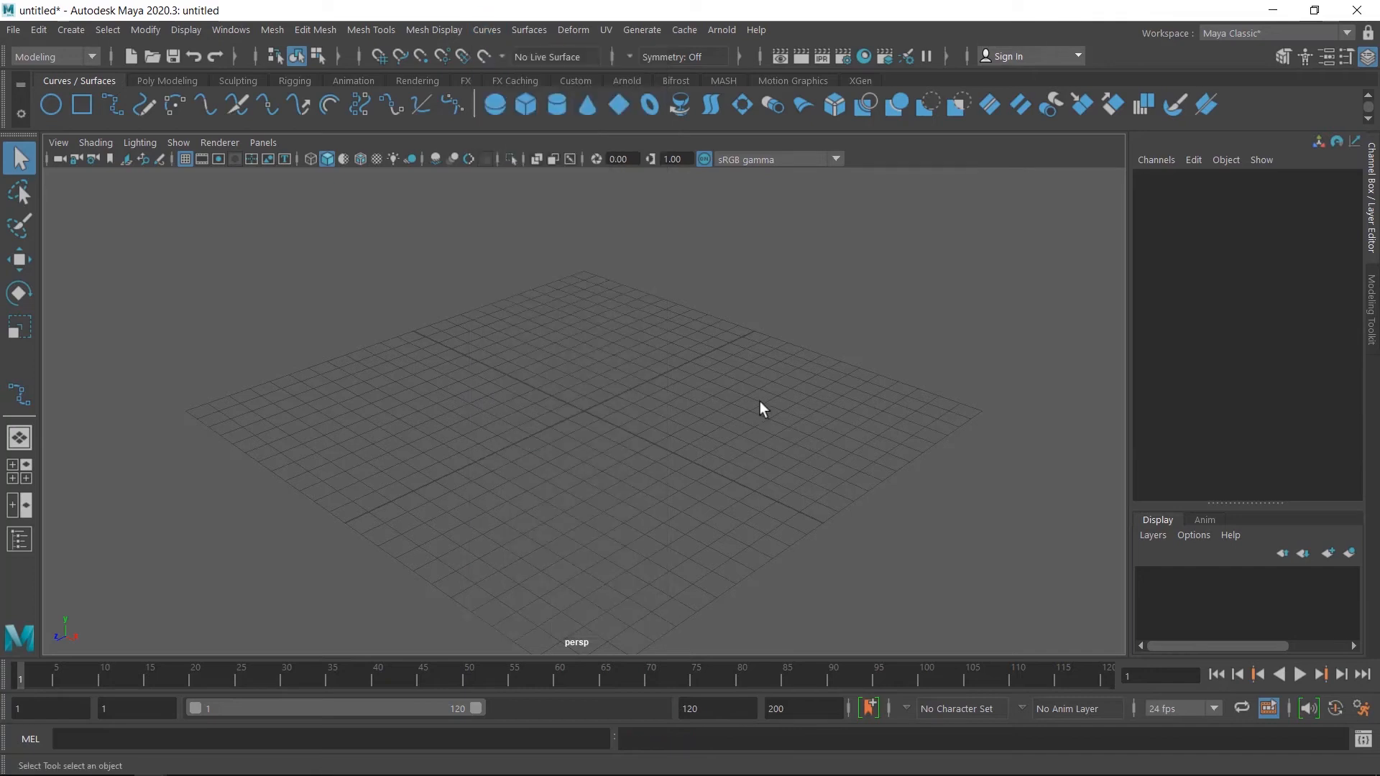
In the top view, draw an open U-shaped EP curve through six points on the left part of the grid.
{"action": "key", "text": "space"}
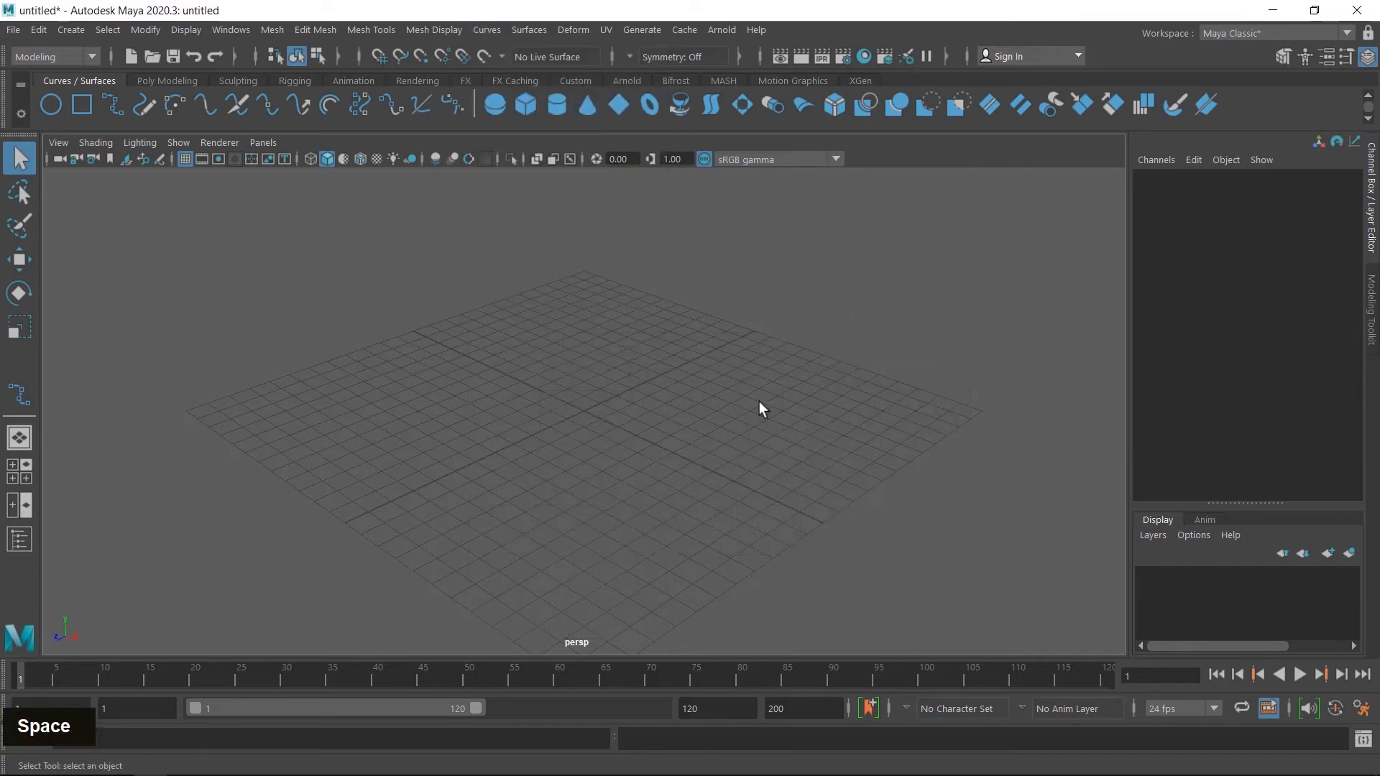
{"action": "key", "text": "space"}
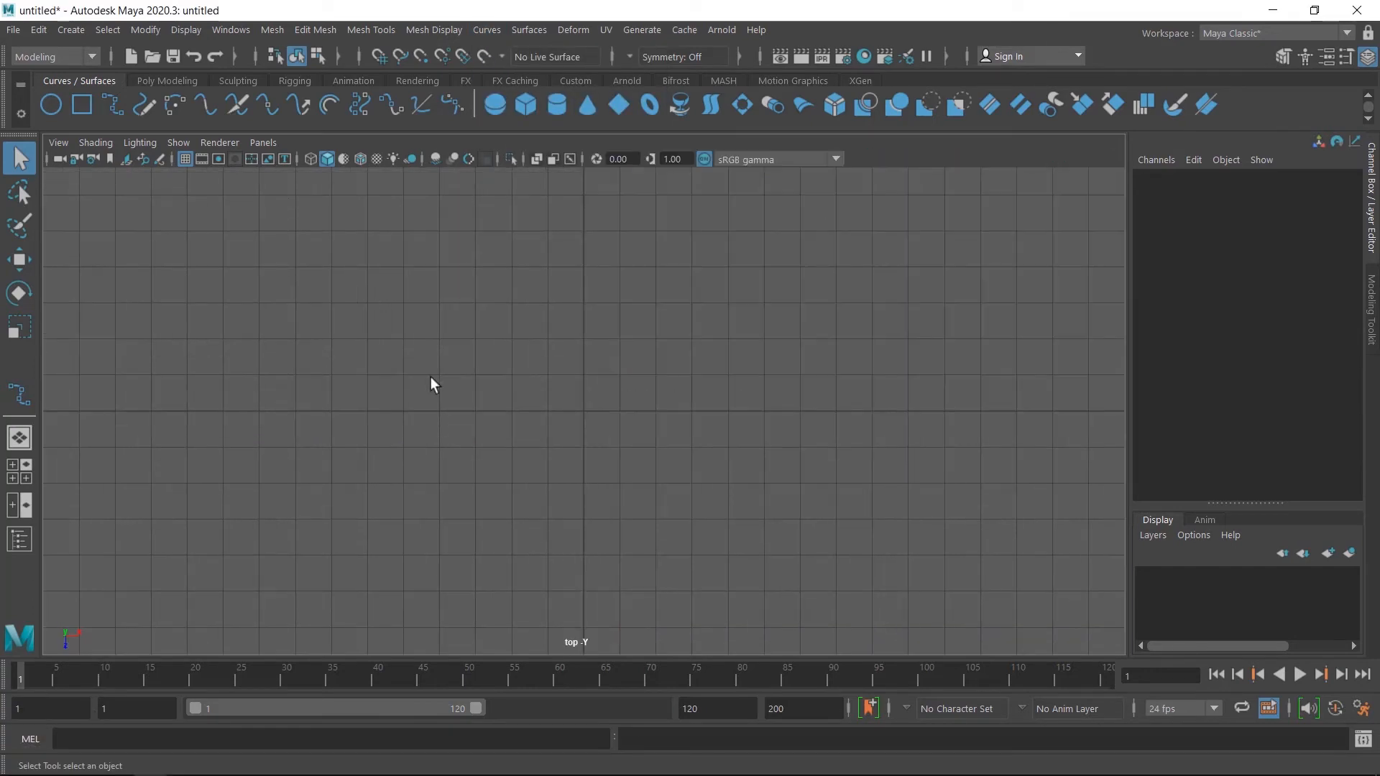
{"action": "left_click", "coordinate": [114, 105]}
{"action": "left_click", "coordinate": [211, 274]}
{"action": "left_click", "coordinate": [172, 335]}
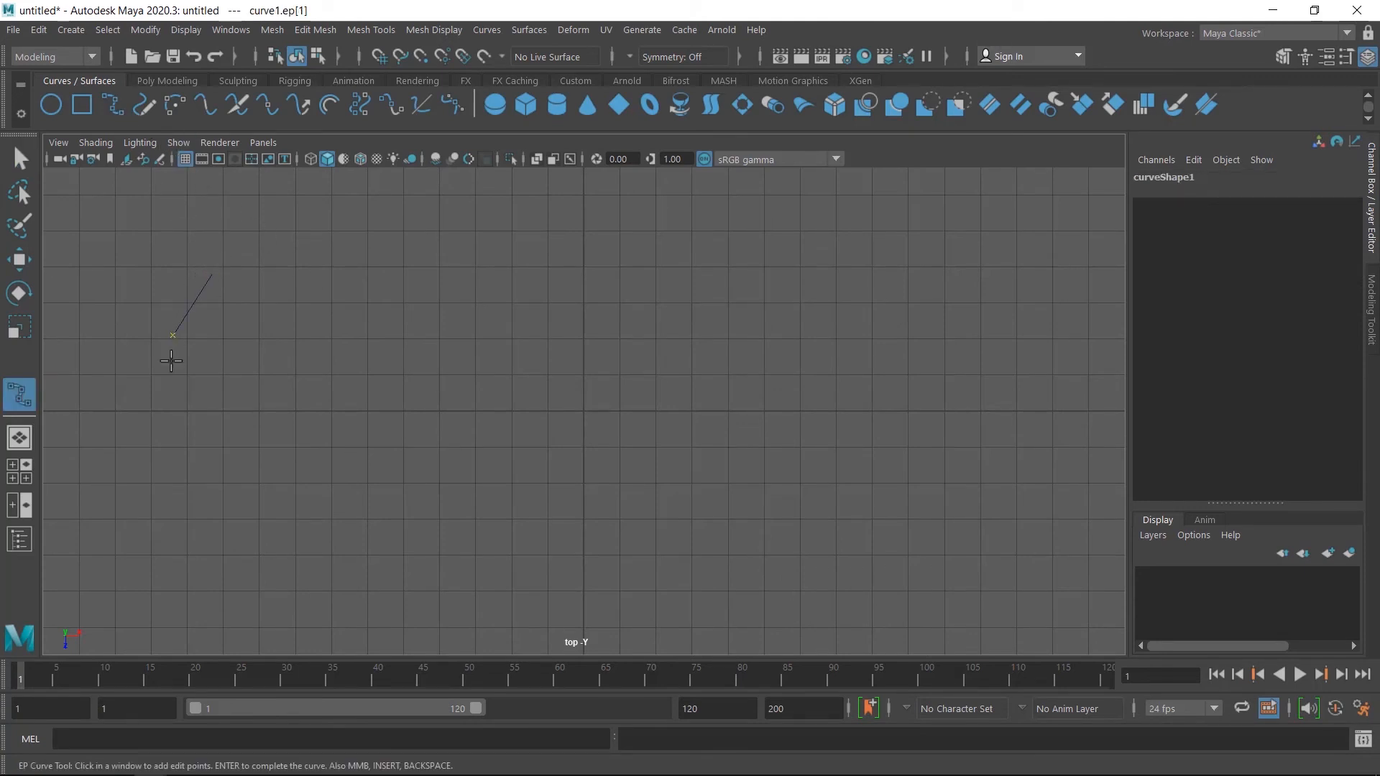
{"action": "left_click", "coordinate": [161, 430]}
{"action": "left_click", "coordinate": [307, 501]}
{"action": "left_click", "coordinate": [421, 444]}
{"action": "left_click", "coordinate": [401, 363]}
{"action": "key", "text": "Return"}
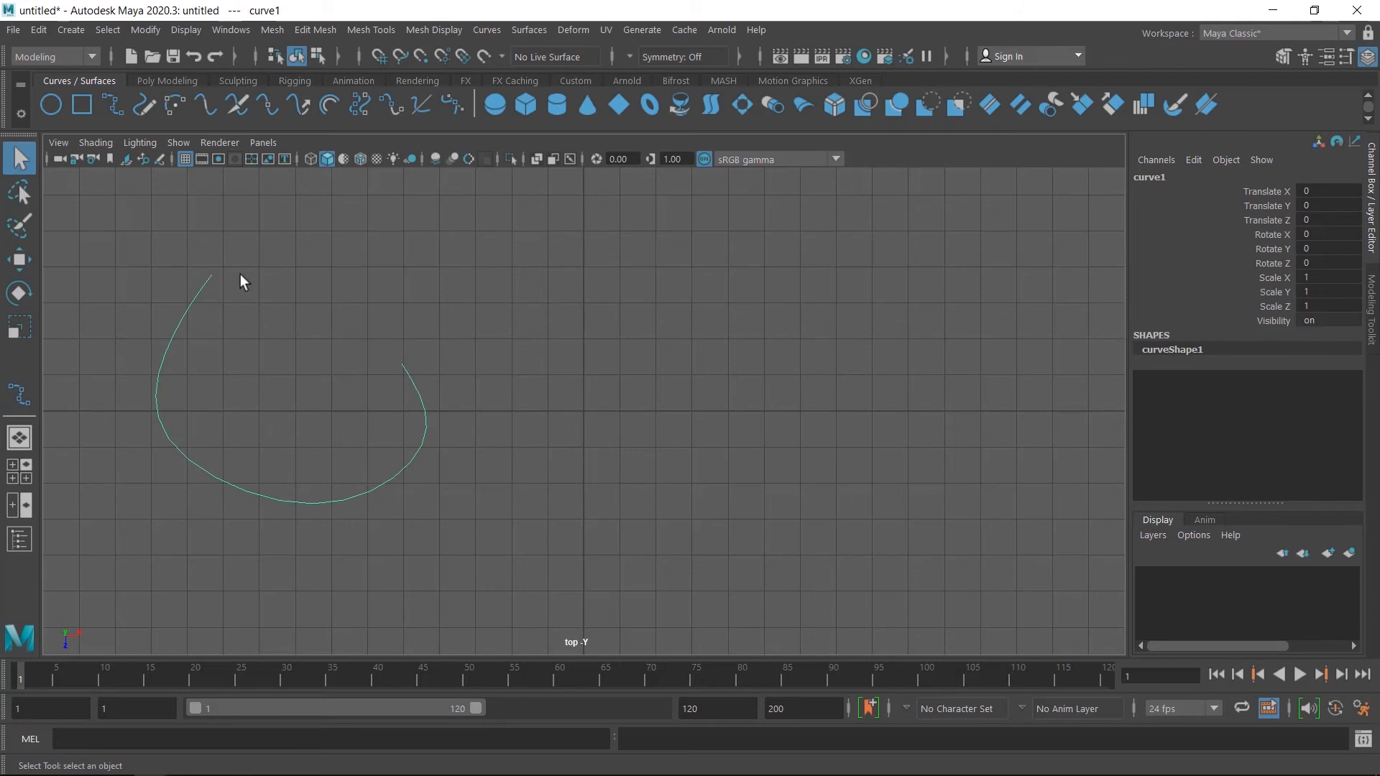
Open the Open/Close Curves options for the new curve and reset them to the default settings.
{"action": "right_click", "coordinate": [388, 365], "text": "shift"}
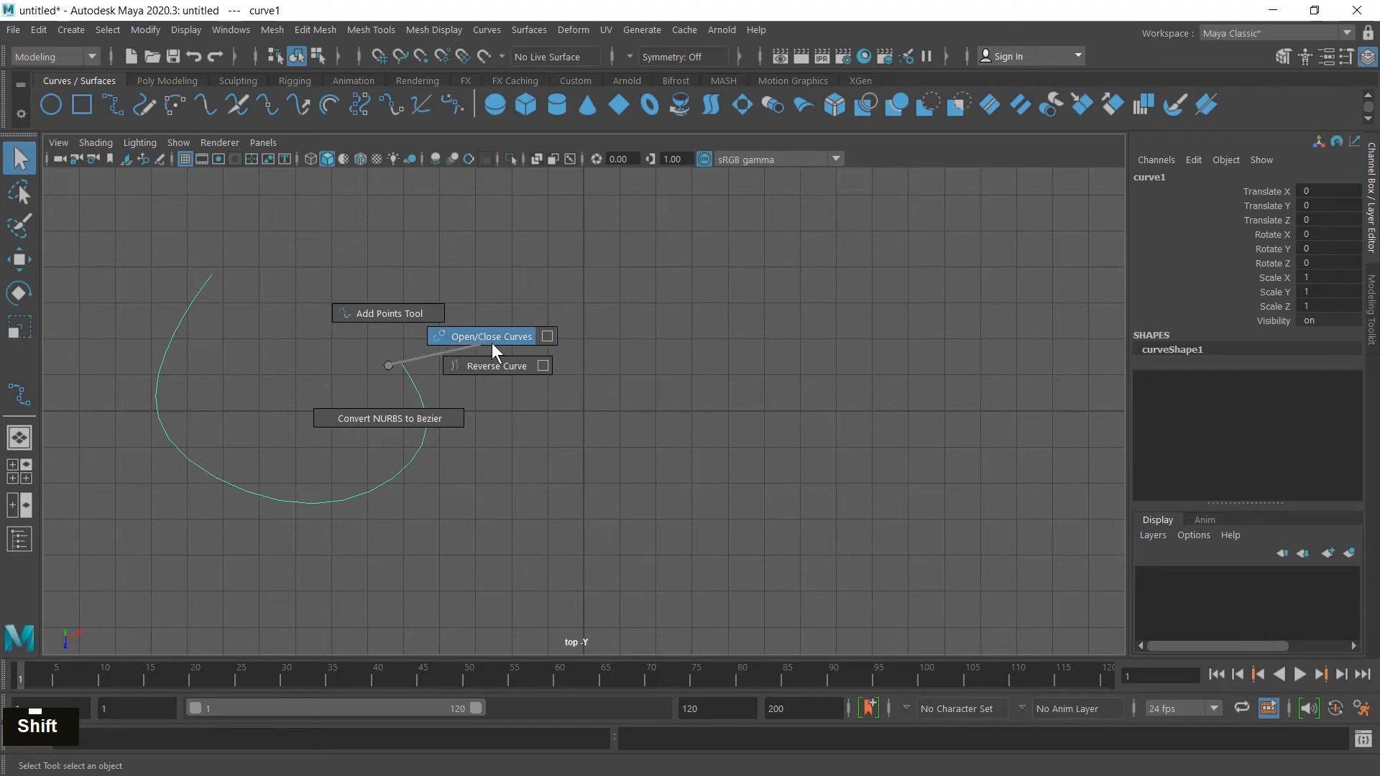
{"action": "left_click", "coordinate": [542, 340]}
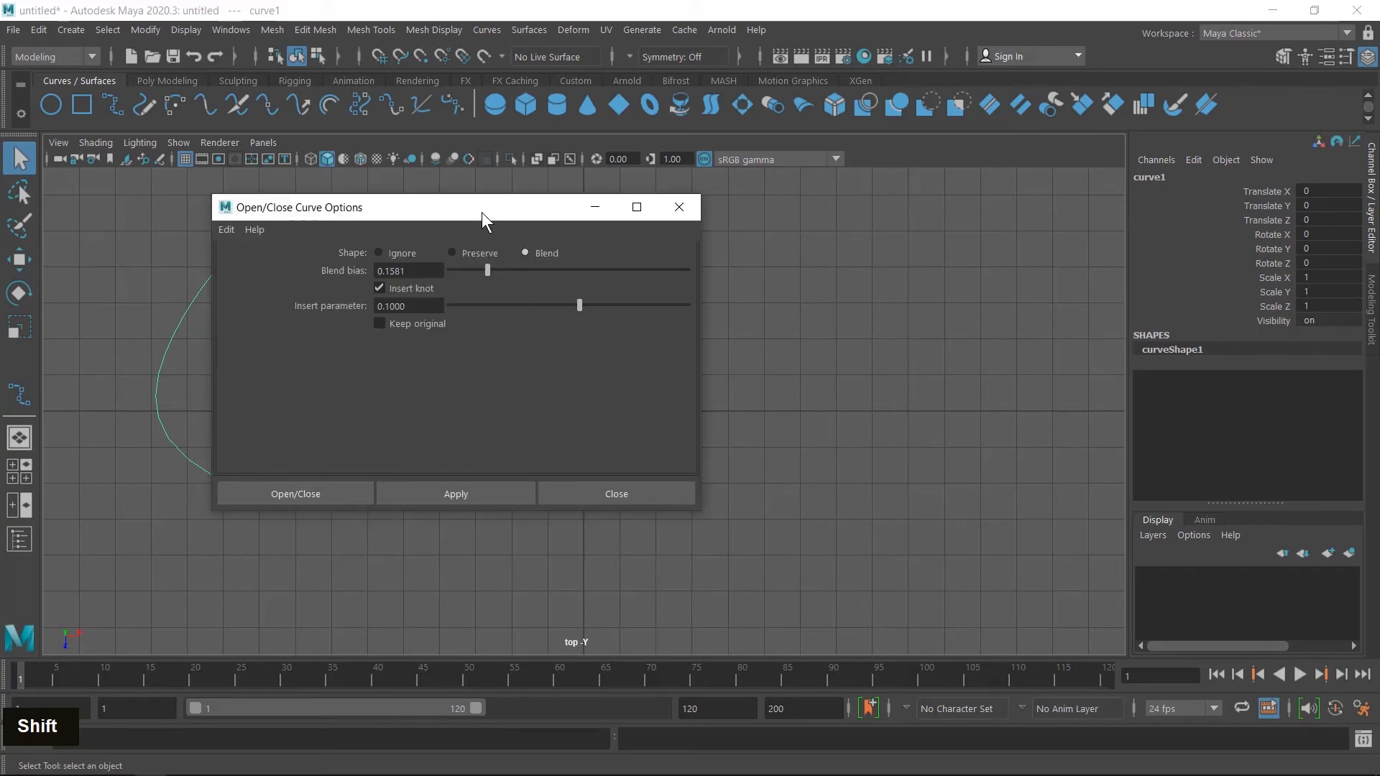
{"action": "left_click_drag", "start_coordinate": [537, 209], "coordinate": [890, 223]}
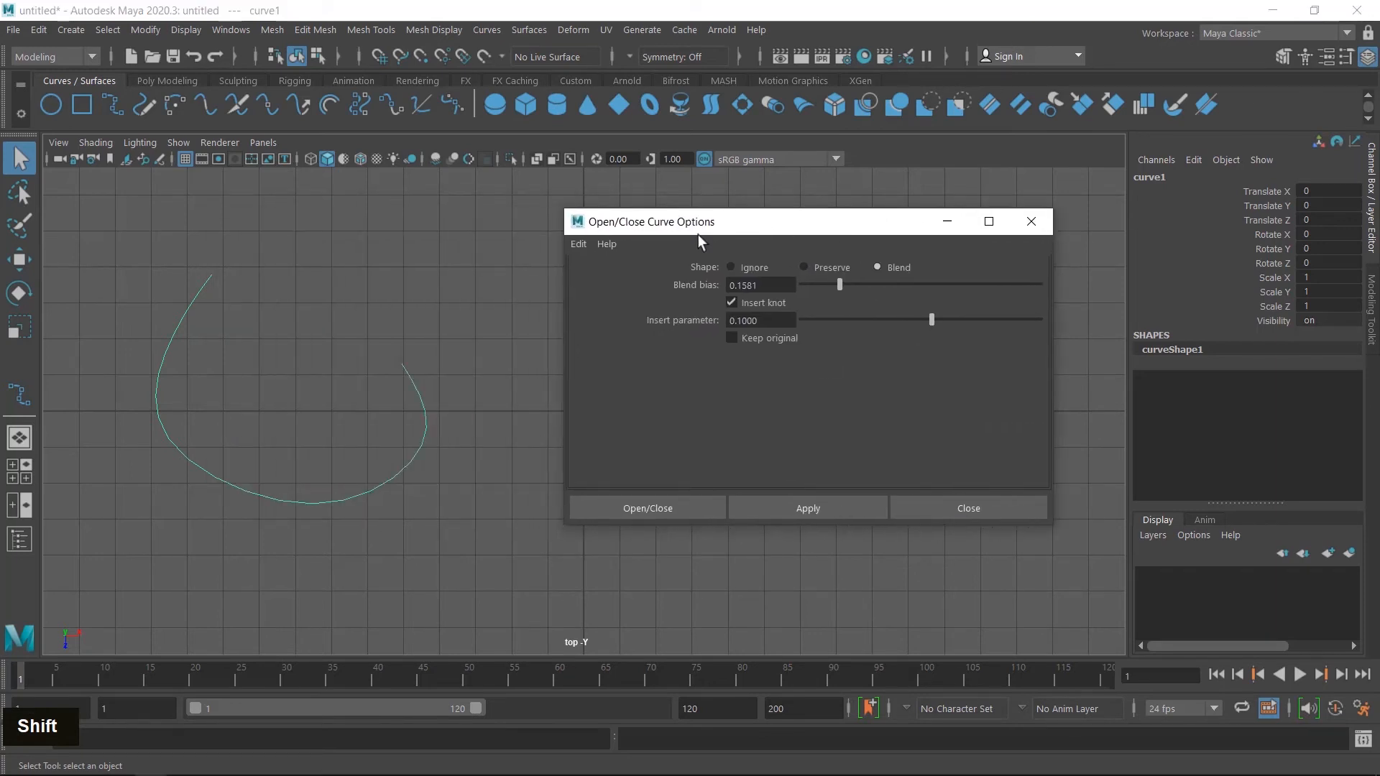
{"action": "left_click", "coordinate": [578, 243]}
{"action": "left_click", "coordinate": [598, 280]}
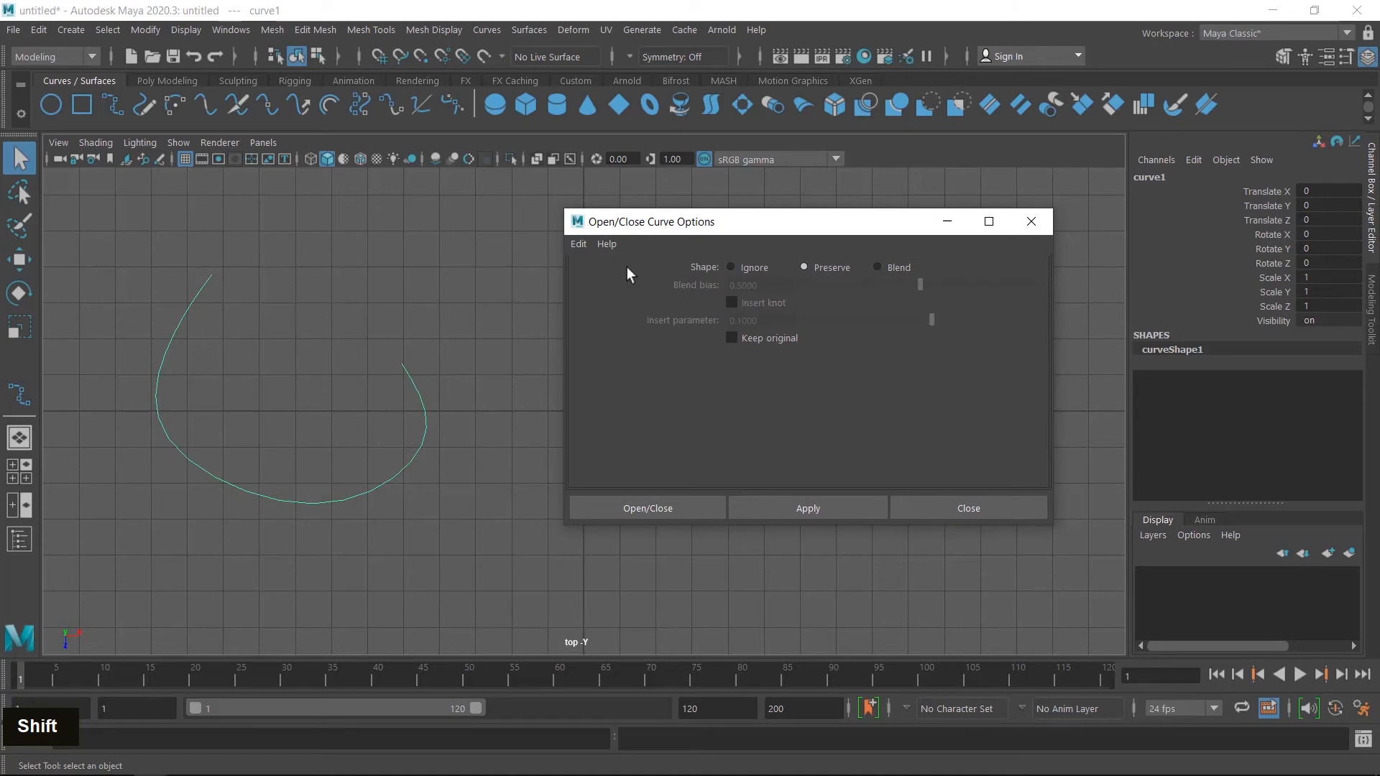
{"action": "left_click_drag", "start_coordinate": [729, 220], "coordinate": [802, 205]}
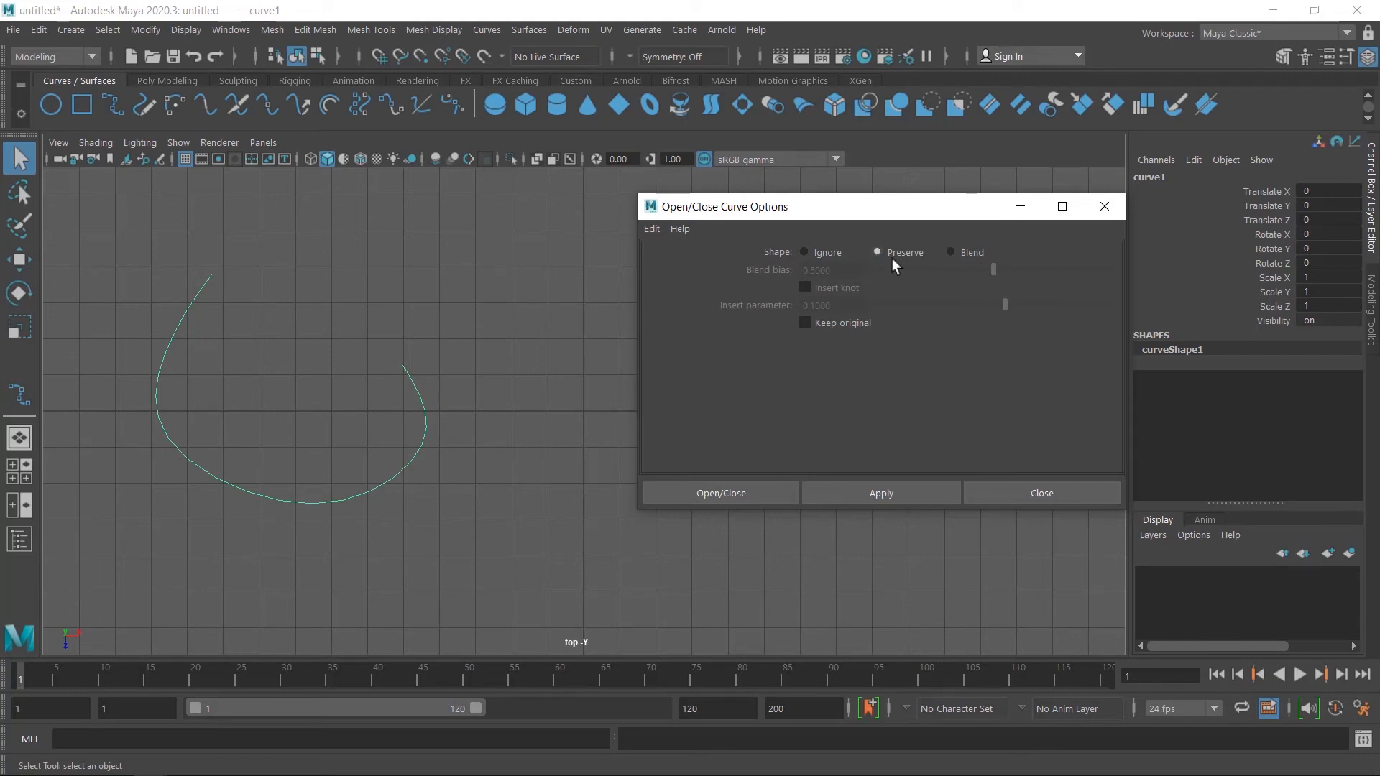
Duplicate the open curve twice along X, placing the copies at about X 8.05 and 16.19.
{"action": "left_click_drag", "start_coordinate": [873, 207], "coordinate": [816, 482]}
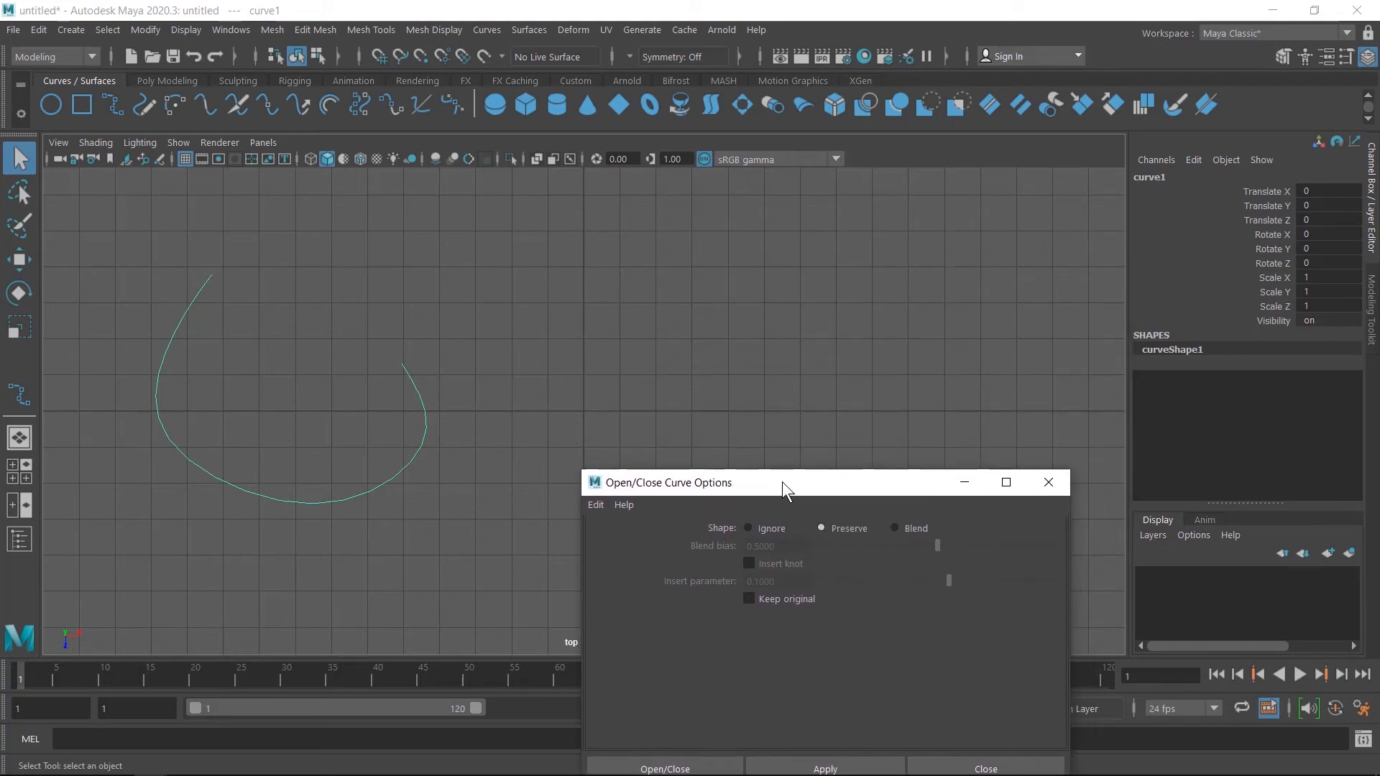
{"action": "key", "text": "w"}
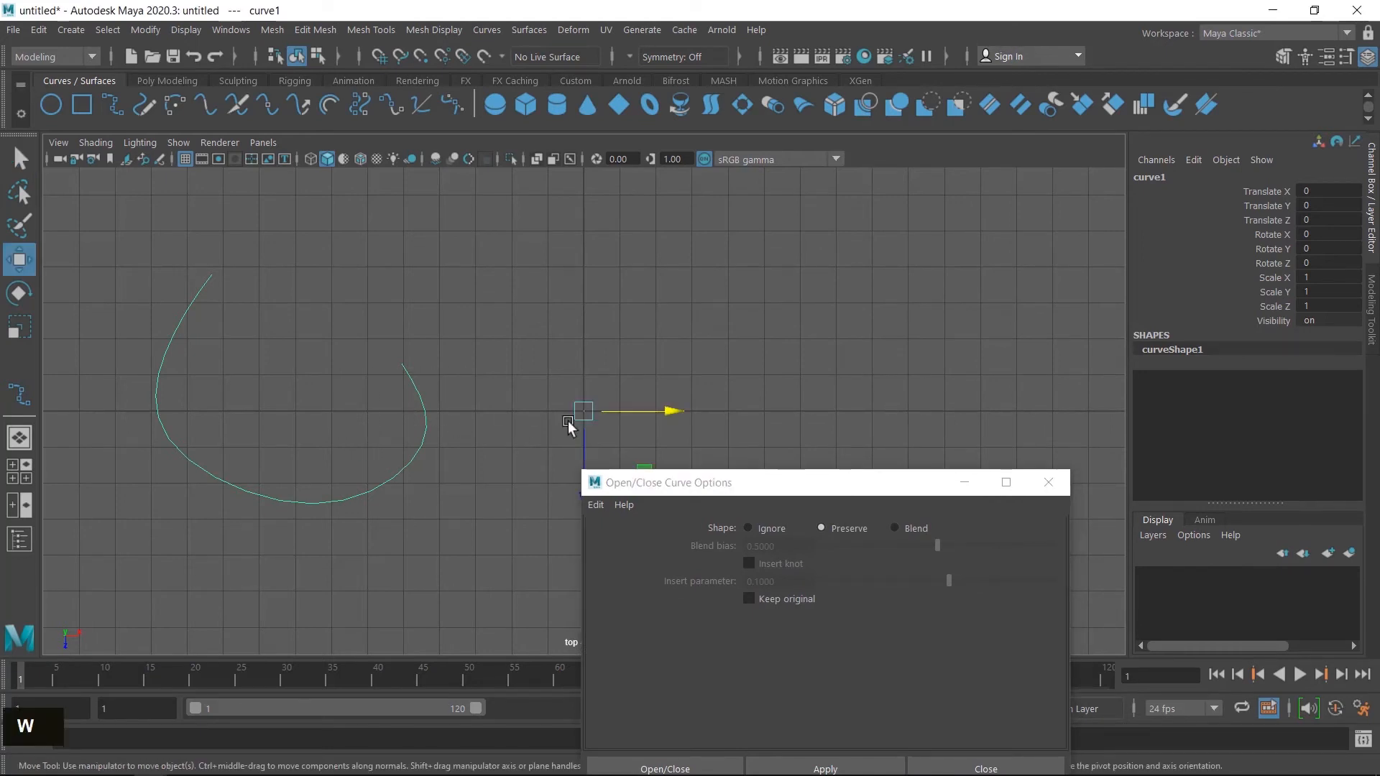
{"action": "left_click", "coordinate": [663, 411], "text": "shift"}
{"action": "mouse_move", "coordinate": [663, 412]}
{"action": "left_mouse_down", "text": "shift"}
{"action": "mouse_move", "coordinate": [853, 432]}
{"action": "mouse_move", "coordinate": [962, 419]}
{"action": "mouse_move", "coordinate": [1219, 432]}
{"action": "left_mouse_up", "text": "shift"}
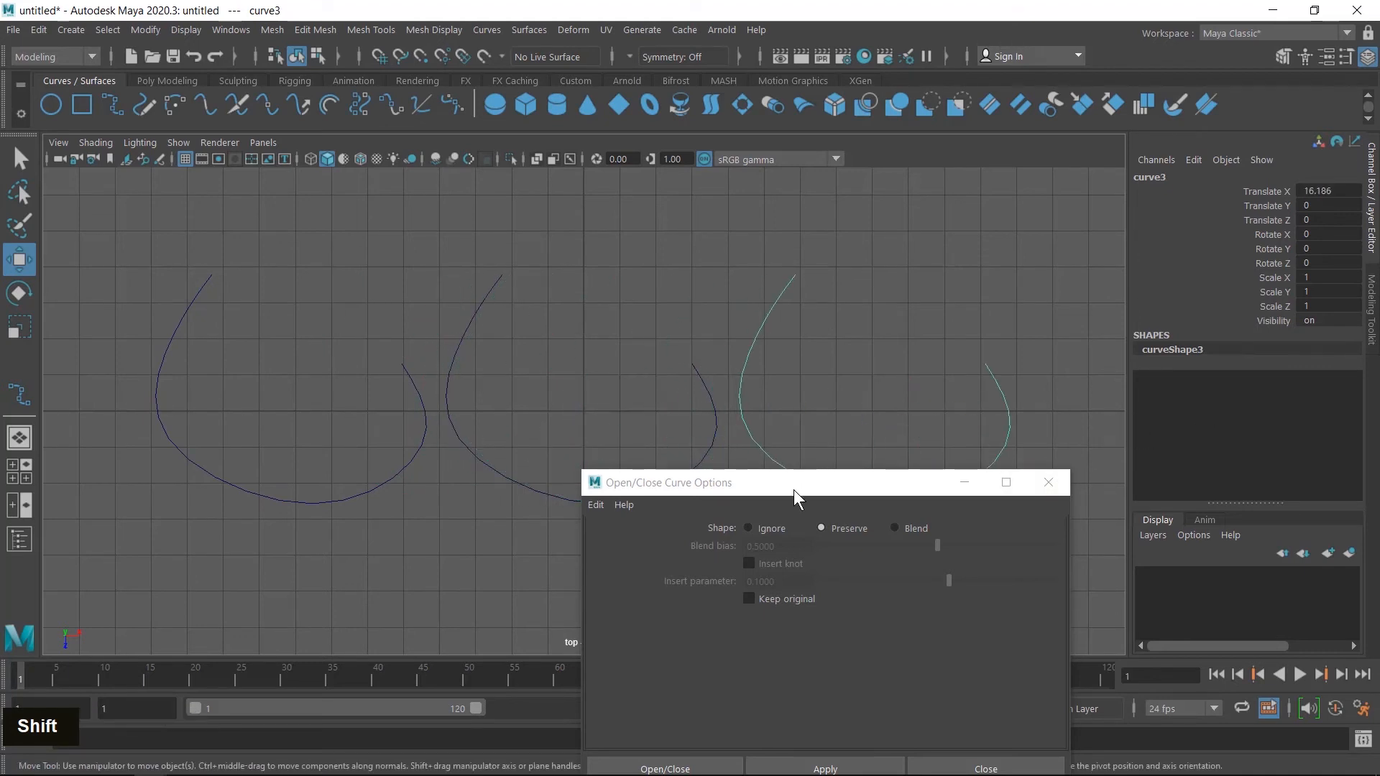
Close the original curve with Open/Close Curves using the Ignore shape option.
{"action": "left_click_drag", "start_coordinate": [794, 490], "coordinate": [853, 219]}
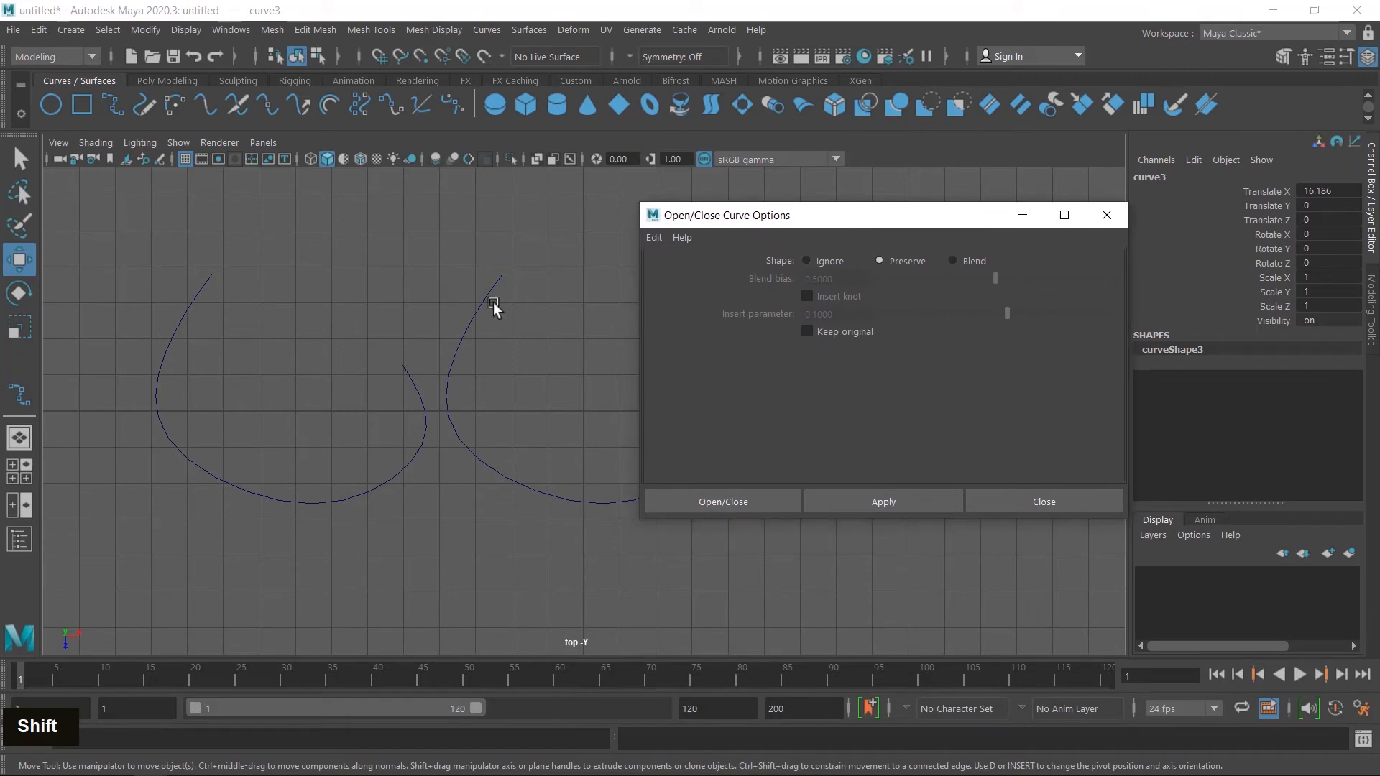
{"action": "left_click_drag", "start_coordinate": [158, 300], "coordinate": [227, 344]}
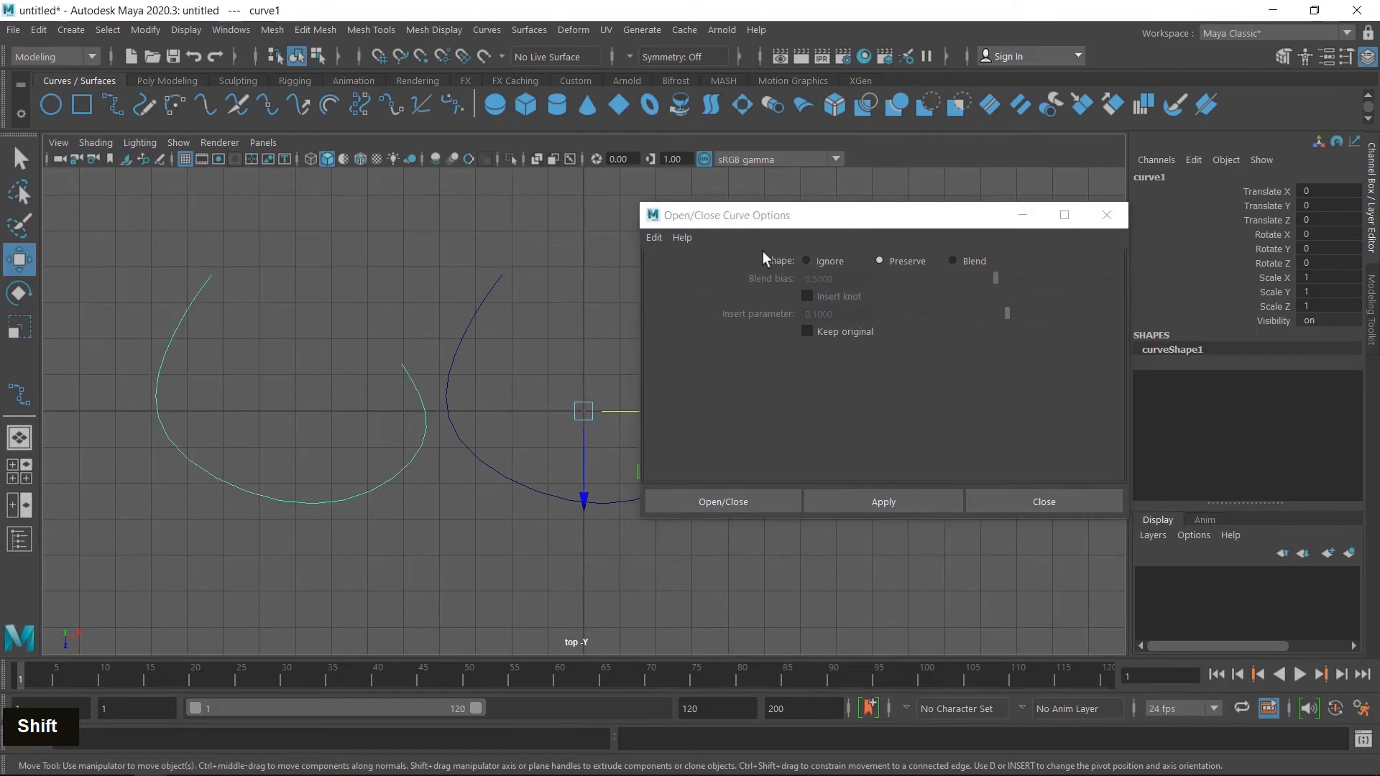
{"action": "left_click_drag", "start_coordinate": [794, 217], "coordinate": [761, 213]}
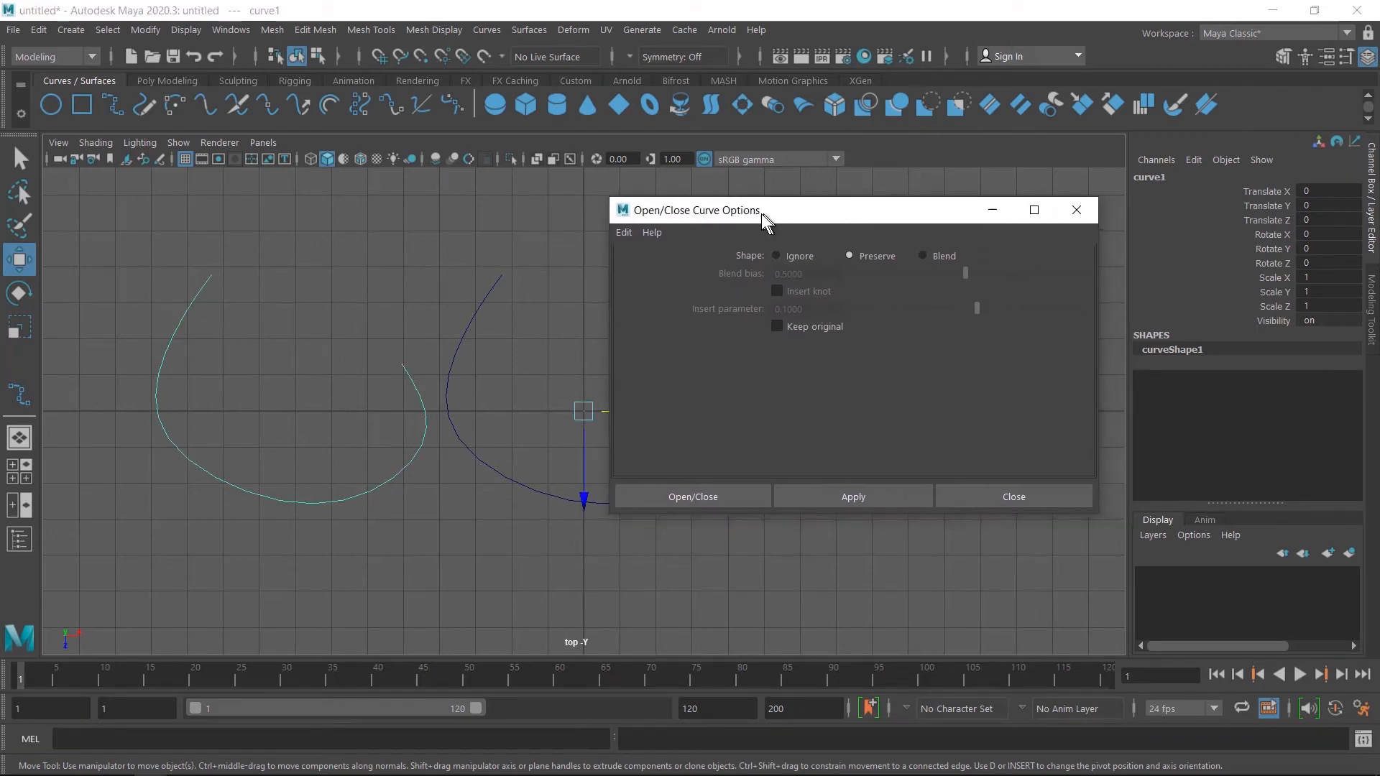
{"action": "left_click", "coordinate": [791, 257]}
{"action": "left_click", "coordinate": [864, 495]}
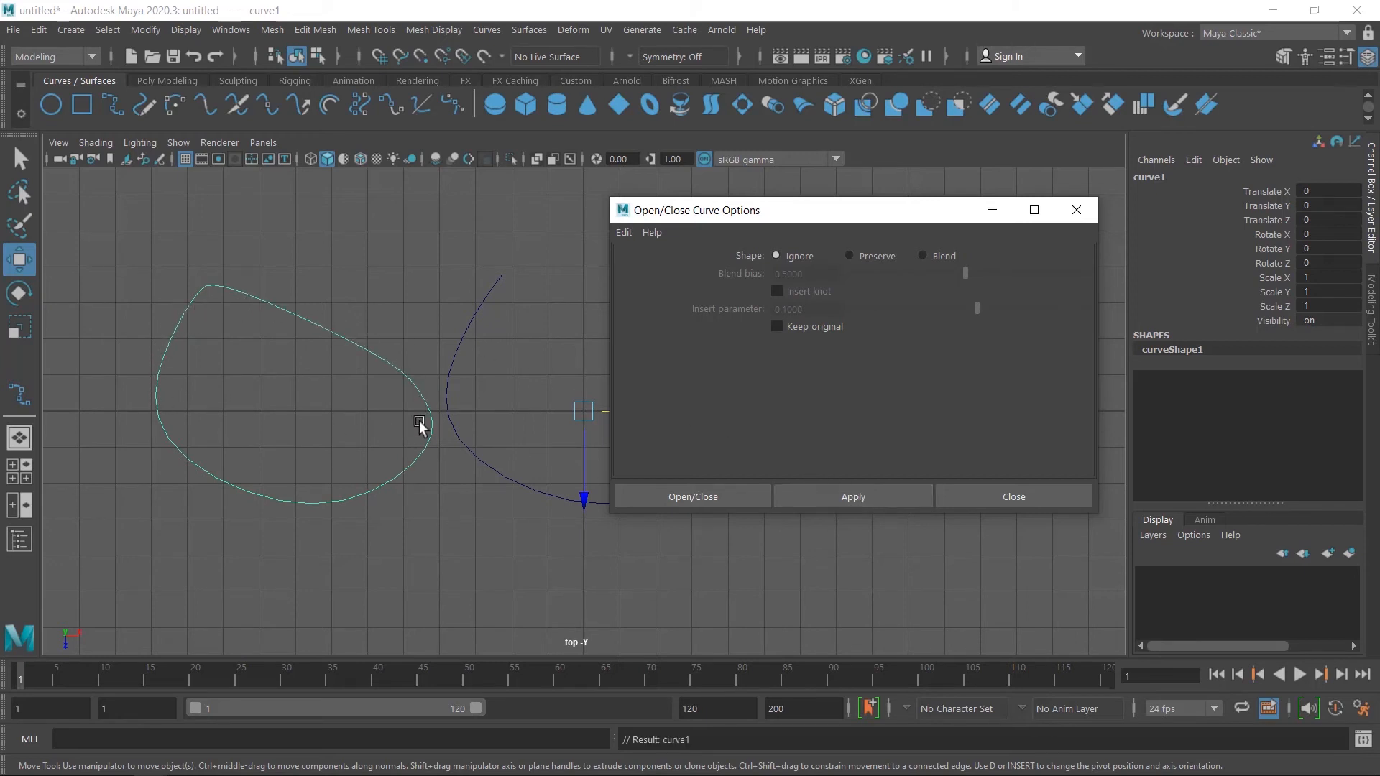
Close the second curve with Open/Close Curves using the Preserve shape option.
{"action": "left_click_drag", "start_coordinate": [831, 211], "coordinate": [173, 285]}
{"action": "left_click_drag", "start_coordinate": [480, 277], "coordinate": [535, 338]}
{"action": "left_click_drag", "start_coordinate": [246, 283], "coordinate": [224, 243]}
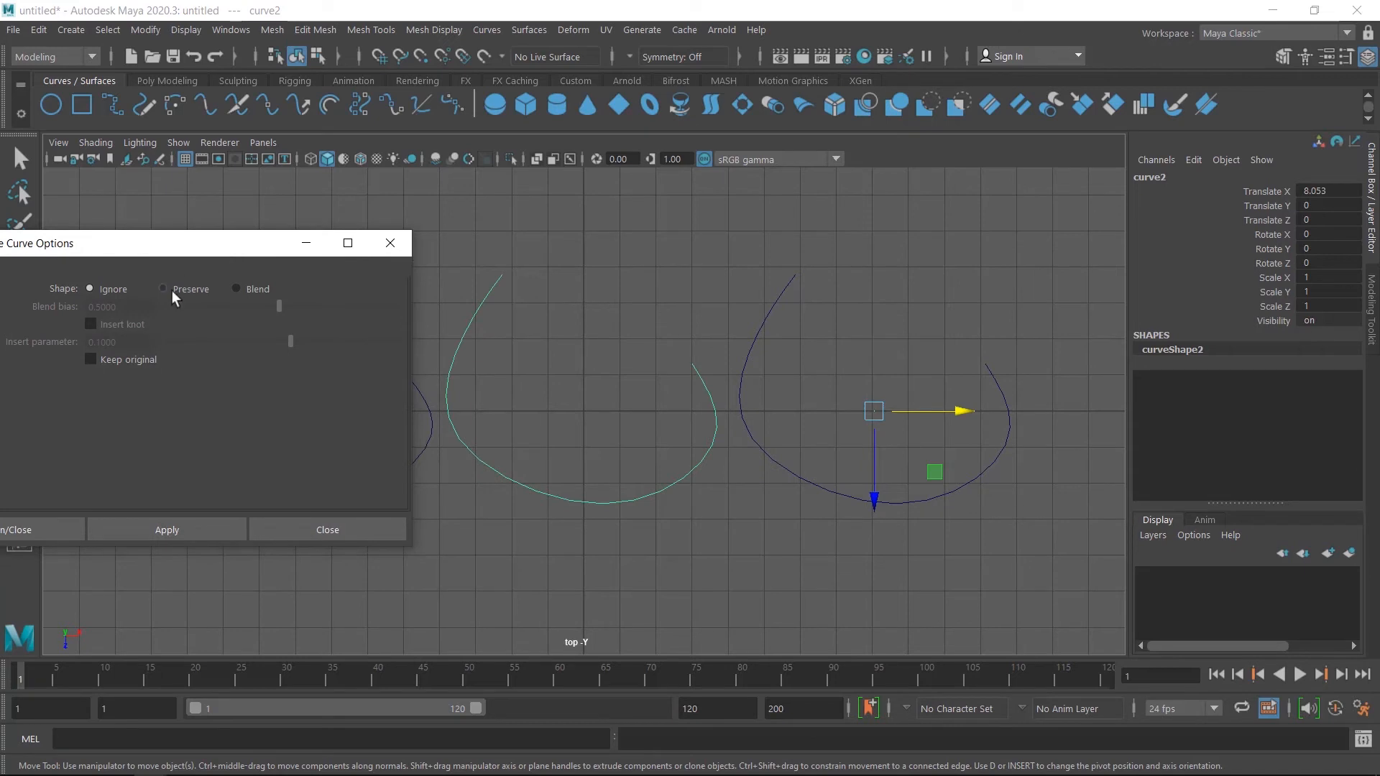
{"action": "left_click", "coordinate": [167, 530]}
Select the third curve, which is still open, and set the Open/Close shape option to Blend.
{"action": "left_click", "coordinate": [771, 289]}
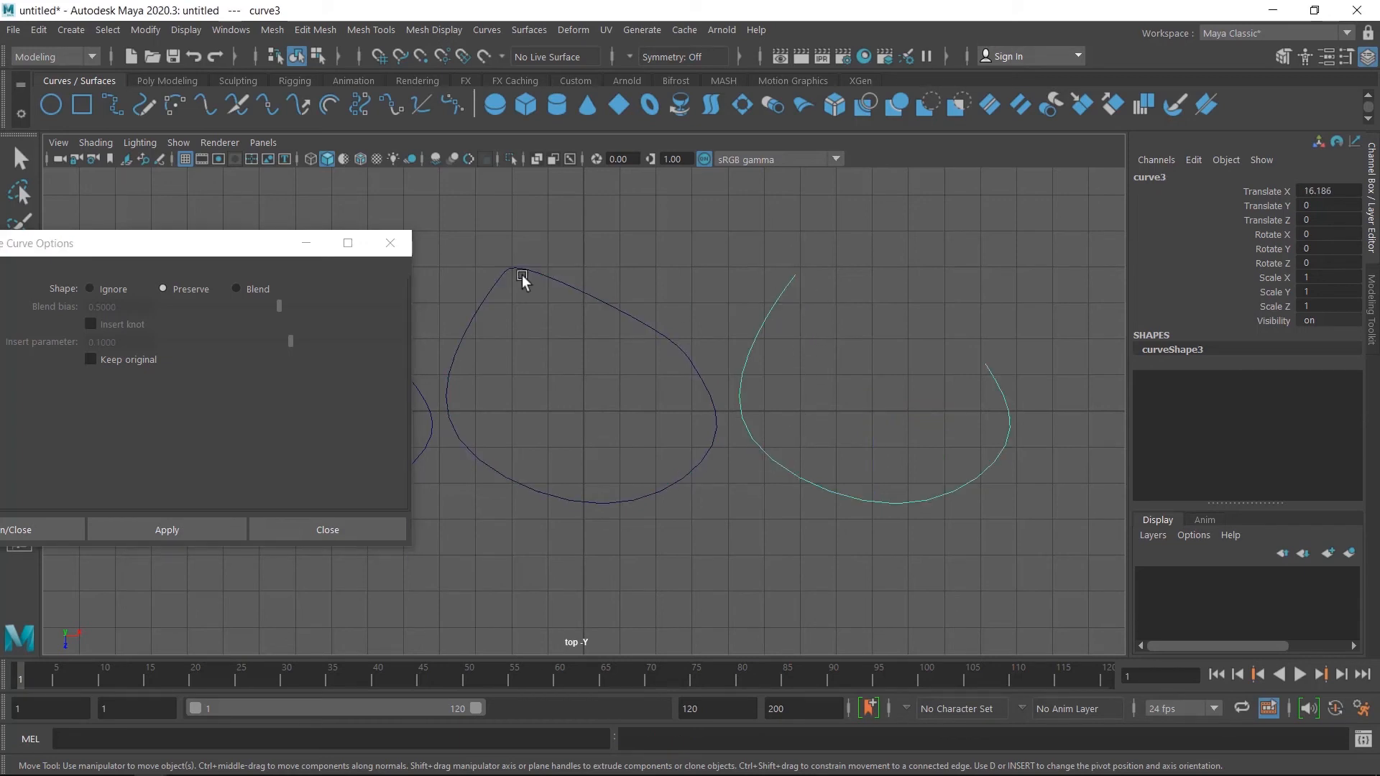
{"action": "left_click_drag", "start_coordinate": [227, 238], "coordinate": [423, 198]}
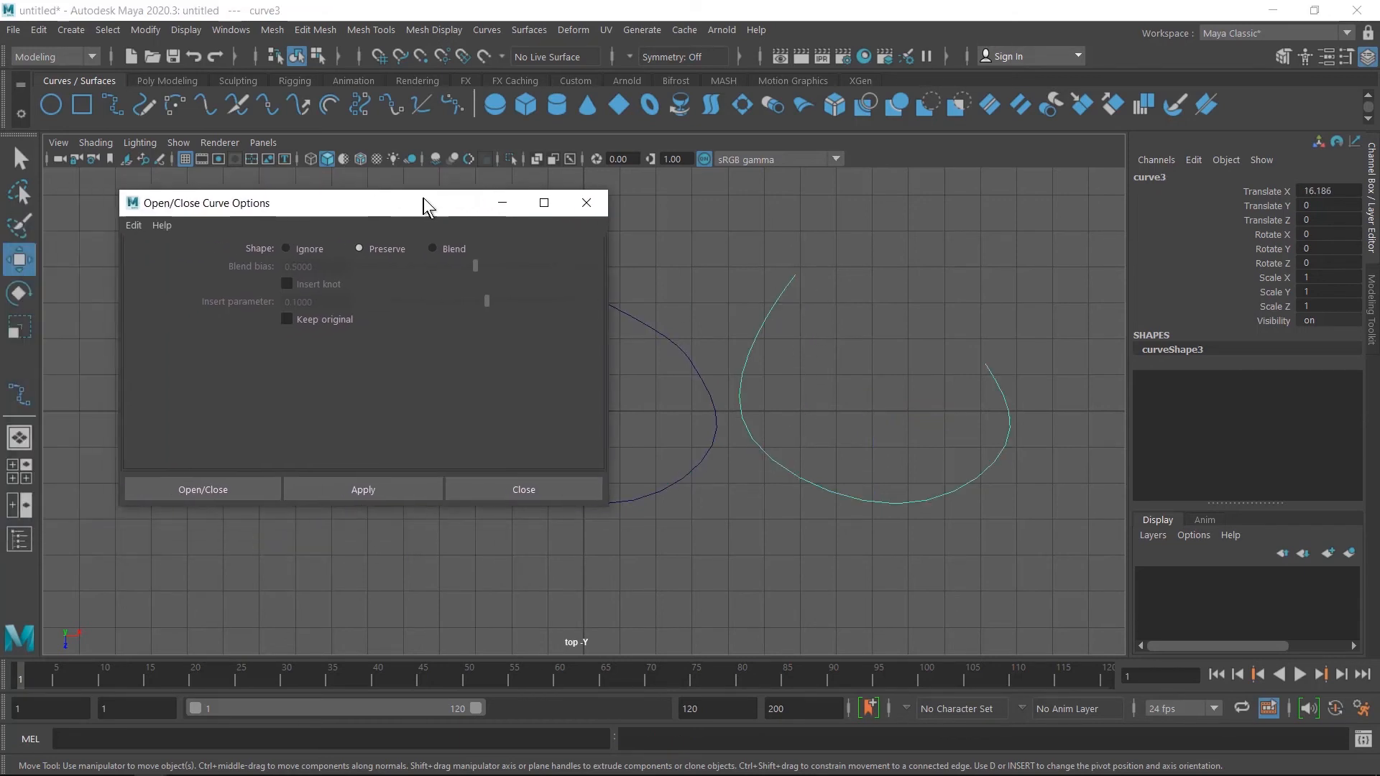
{"action": "left_click", "coordinate": [444, 249]}
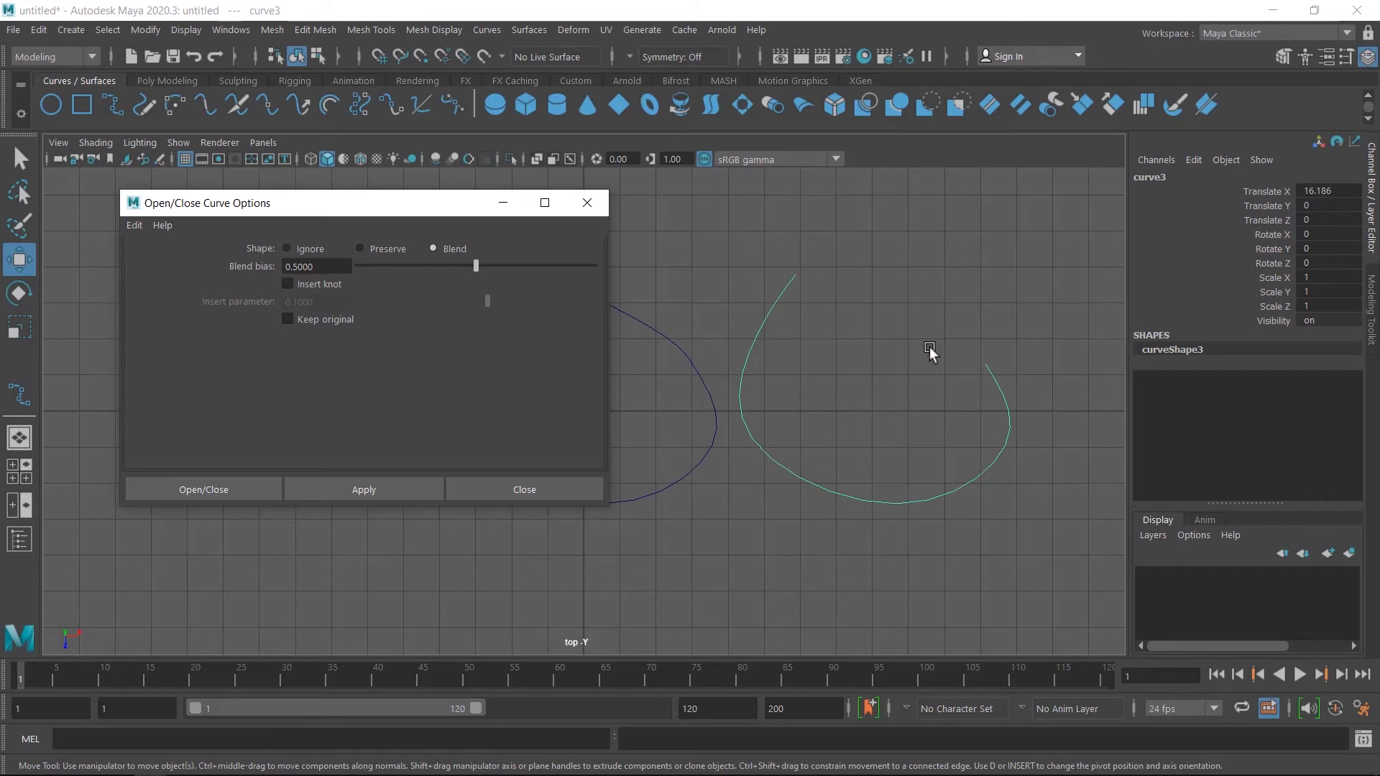
Duplicate the third curve twice more along X, placing the copies at about X 25.04 and 34.96.
{"action": "scroll", "coordinate": [925, 356], "scroll_direction": "down", "scroll_amount": 2}
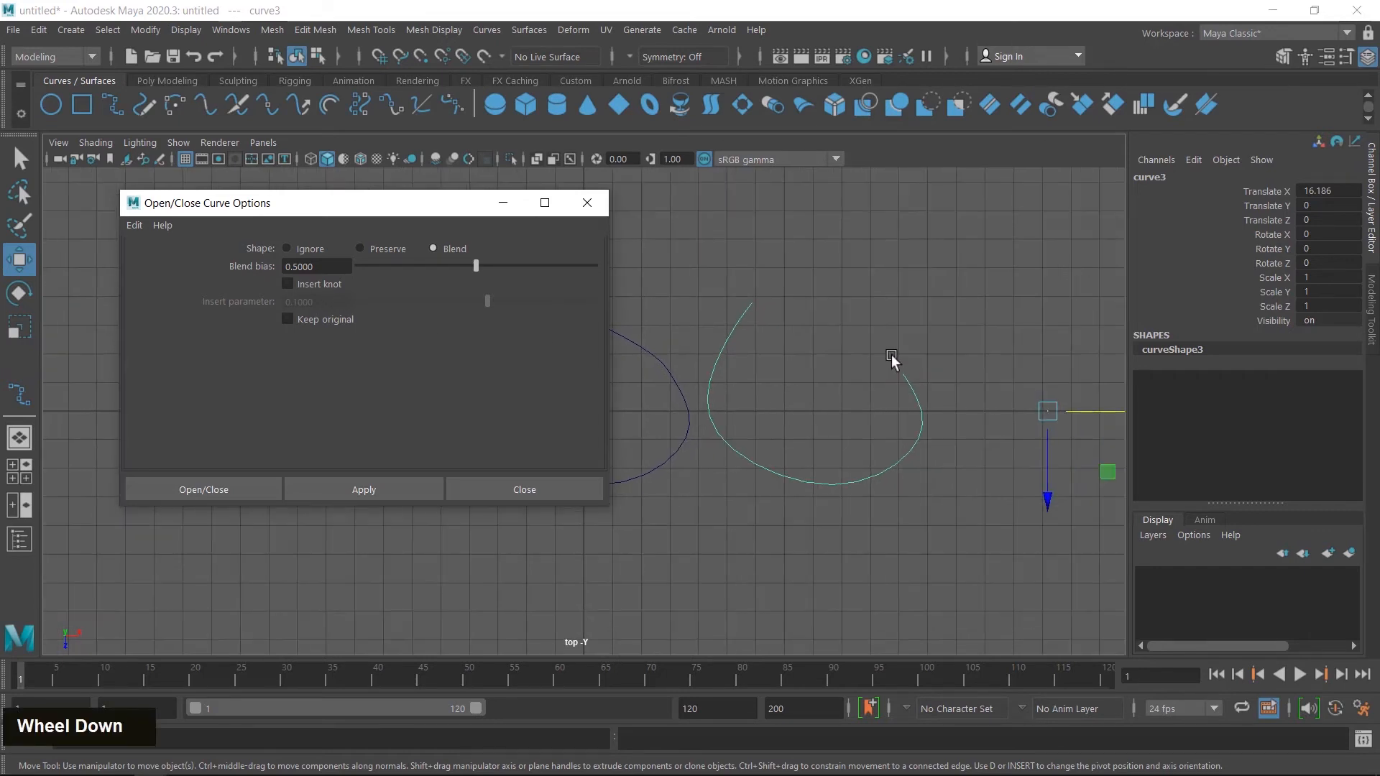
{"action": "middle_click_drag", "start_coordinate": [1024, 293], "coordinate": [829, 293], "text": "alt"}
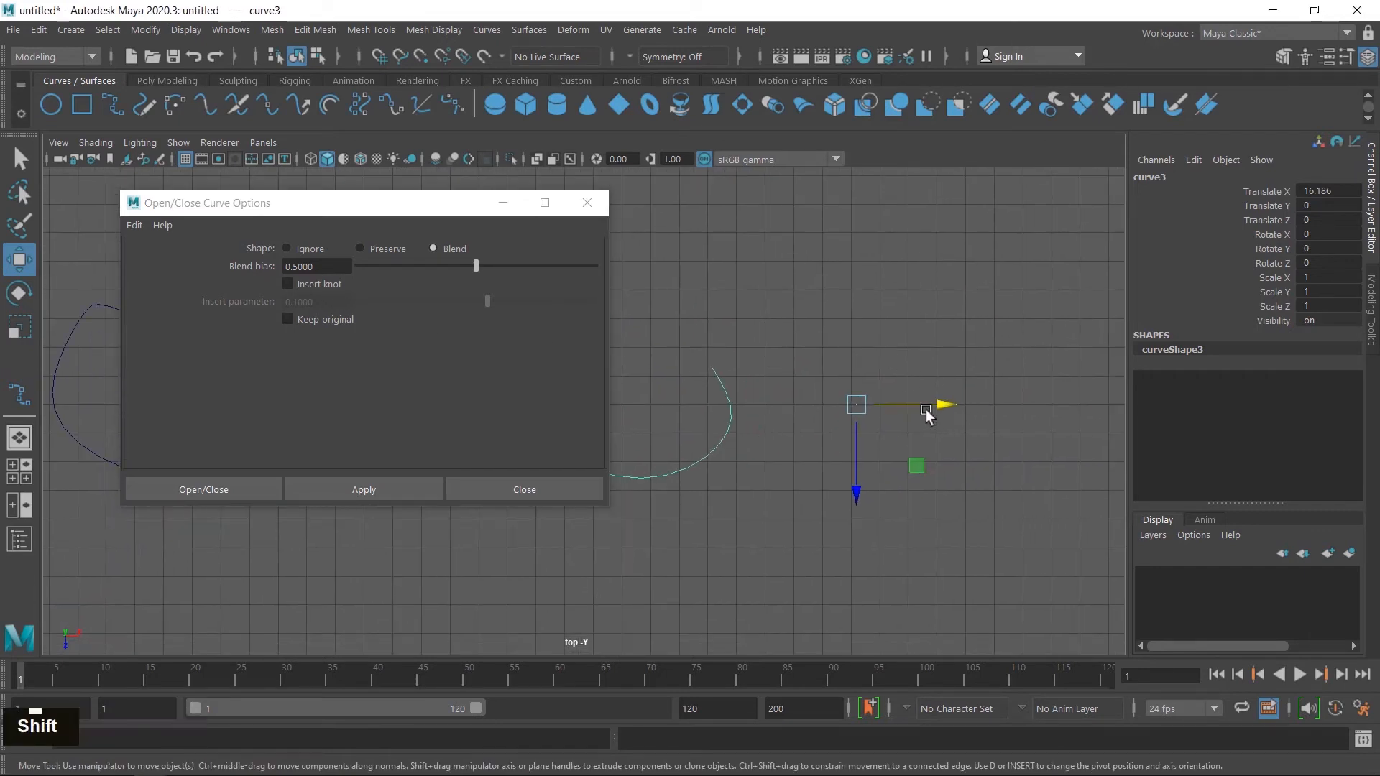
{"action": "left_click", "coordinate": [925, 406], "text": "shift"}
{"action": "left_click_drag", "start_coordinate": [925, 406], "coordinate": [1174, 404], "text": "shift"}
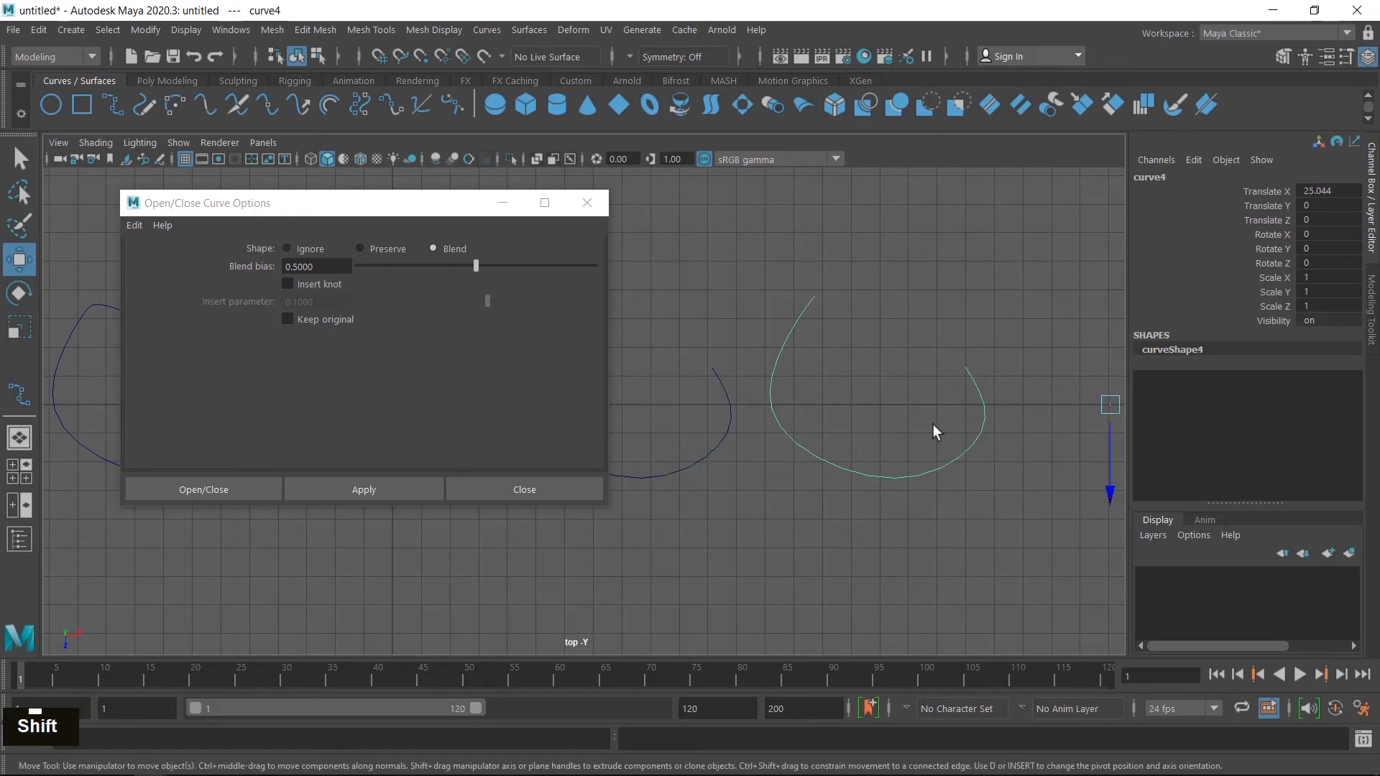
{"action": "scroll", "coordinate": [973, 385], "scroll_direction": "down", "scroll_amount": 2, "text": "alt"}
{"action": "middle_click_drag", "start_coordinate": [973, 386], "coordinate": [742, 400], "text": "alt"}
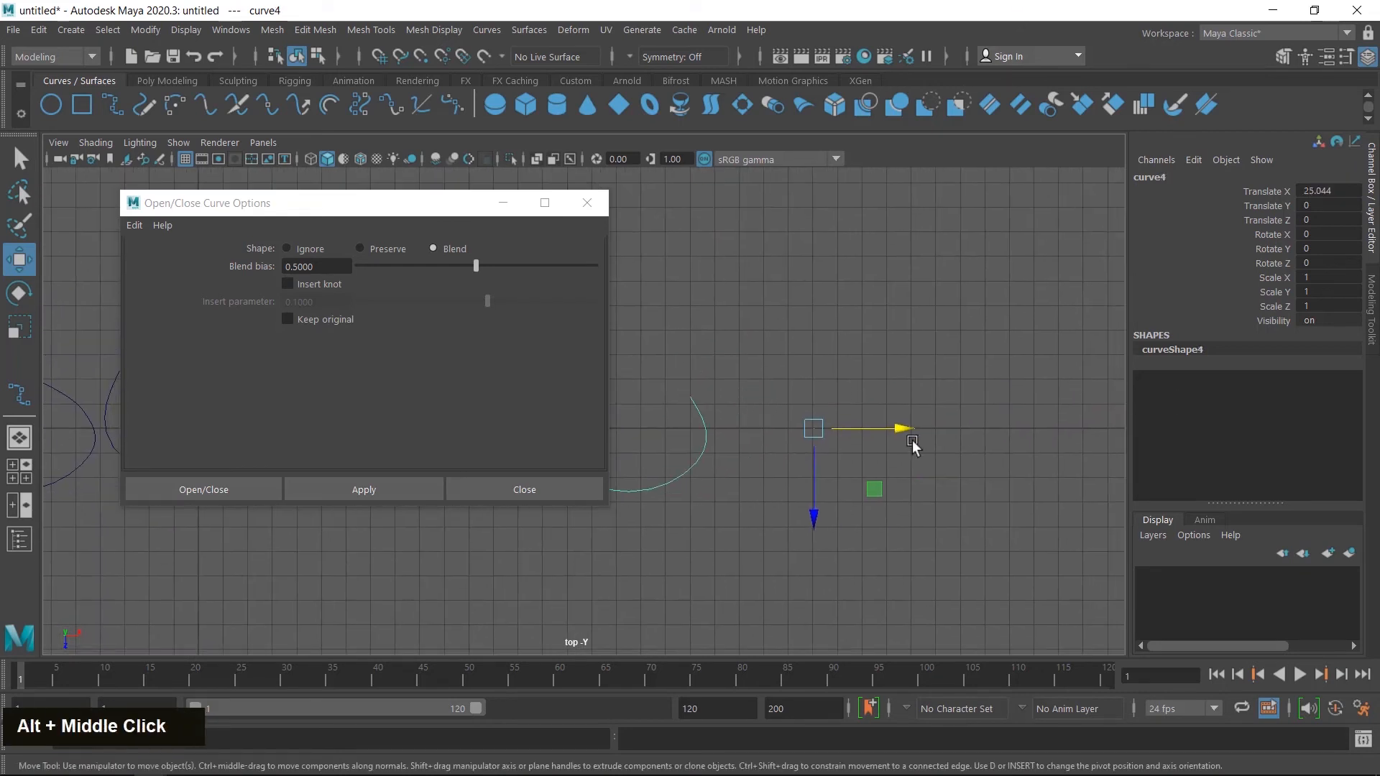
{"action": "left_click_drag", "start_coordinate": [889, 431], "coordinate": [1131, 447], "text": "shift"}
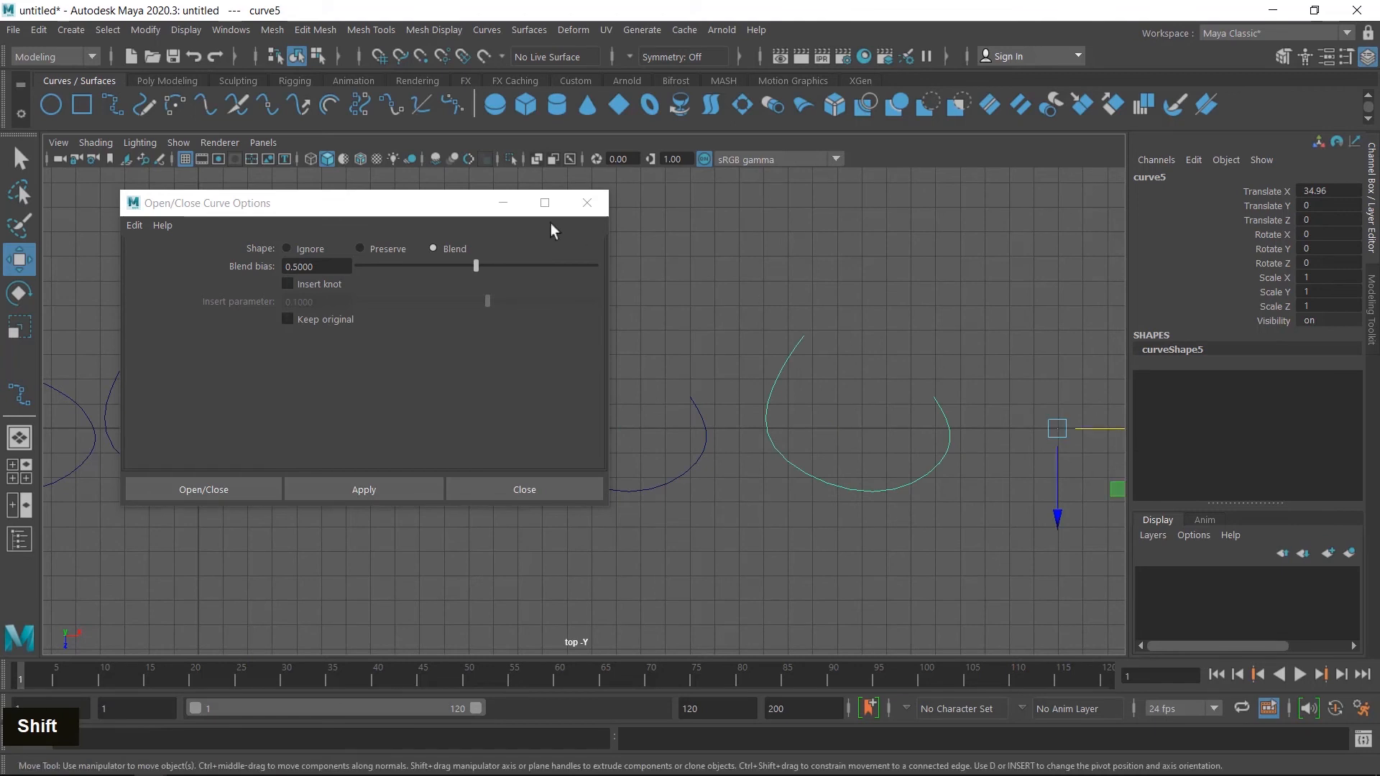
Close the third curve with the Blend shape option at a blend bias of 0.5.
{"action": "left_click_drag", "start_coordinate": [380, 198], "coordinate": [222, 214]}
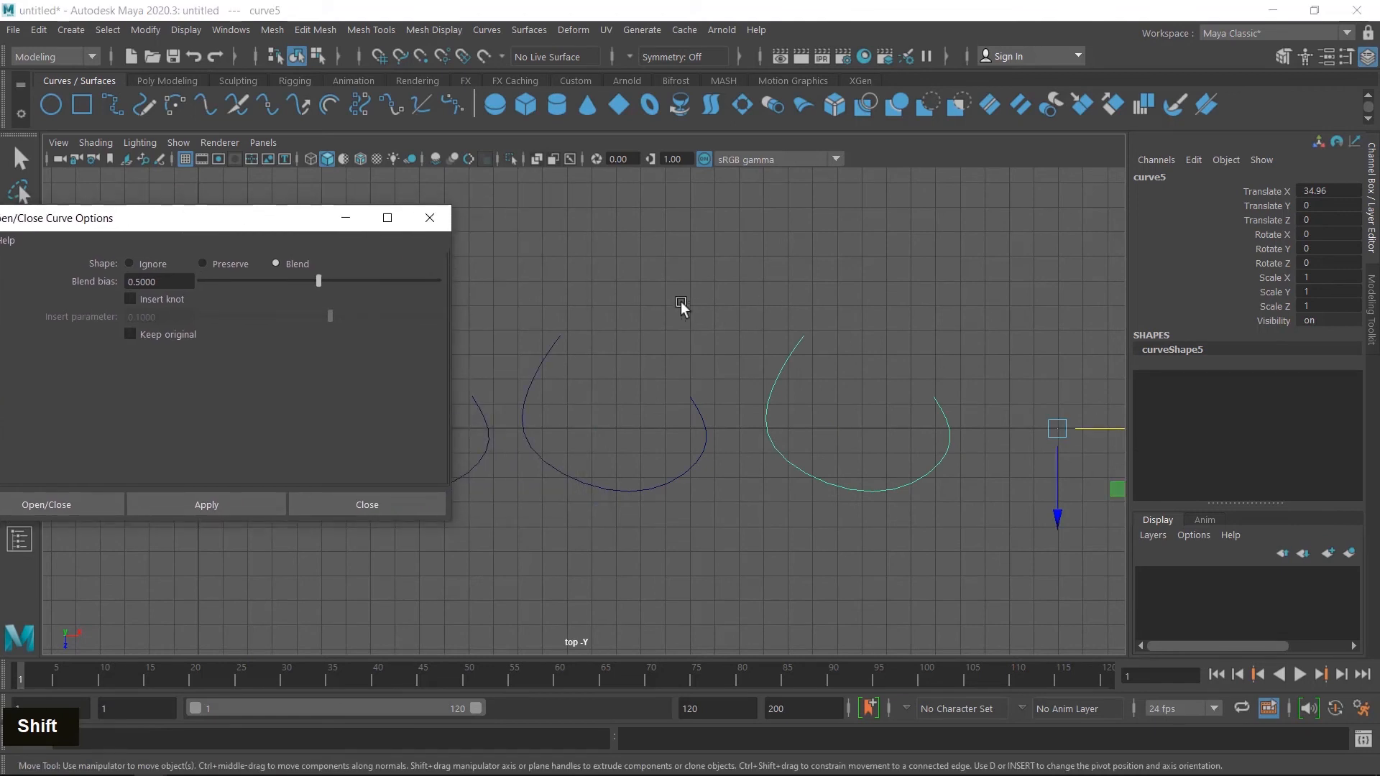
{"action": "middle_click_drag", "start_coordinate": [683, 305], "coordinate": [823, 280], "text": "alt"}
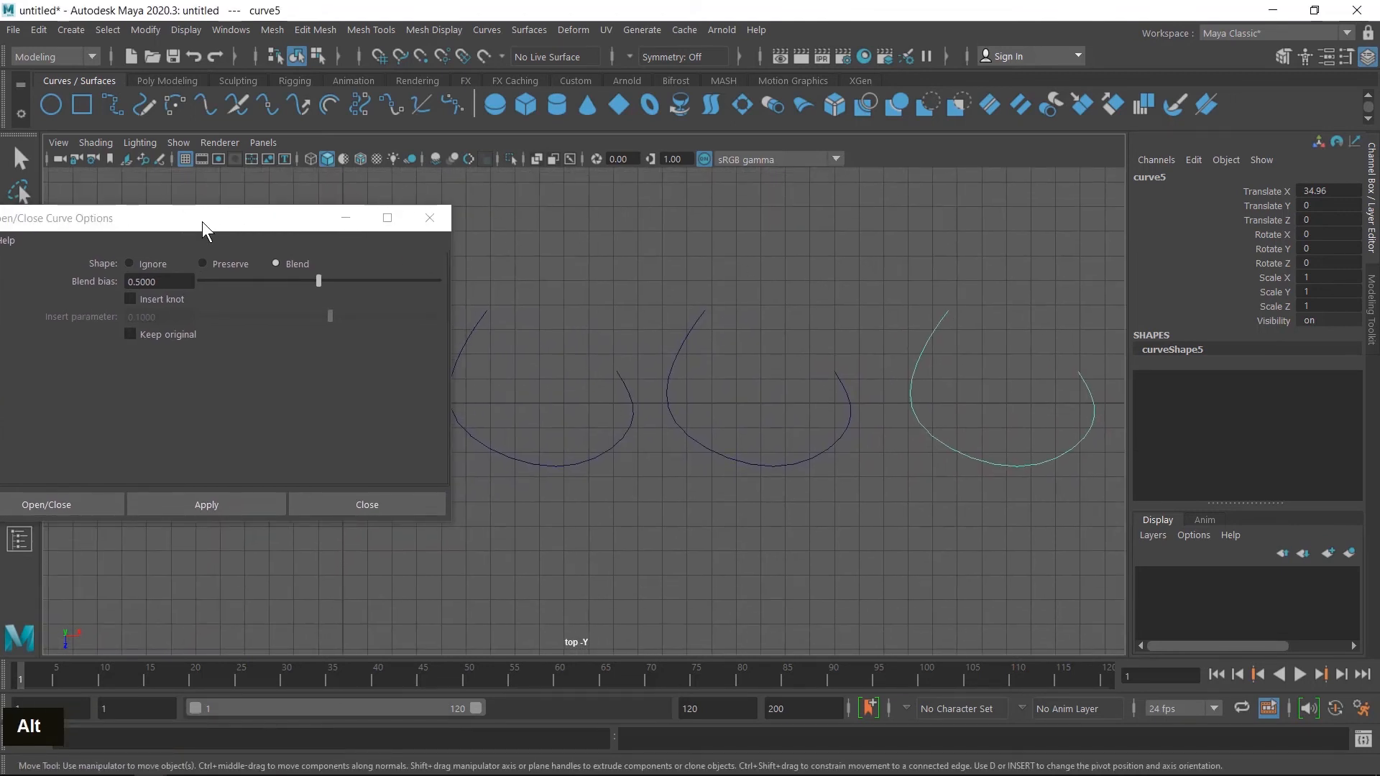
{"action": "left_click_drag", "start_coordinate": [227, 231], "coordinate": [195, 230]}
{"action": "left_click_drag", "start_coordinate": [459, 308], "coordinate": [519, 360]}
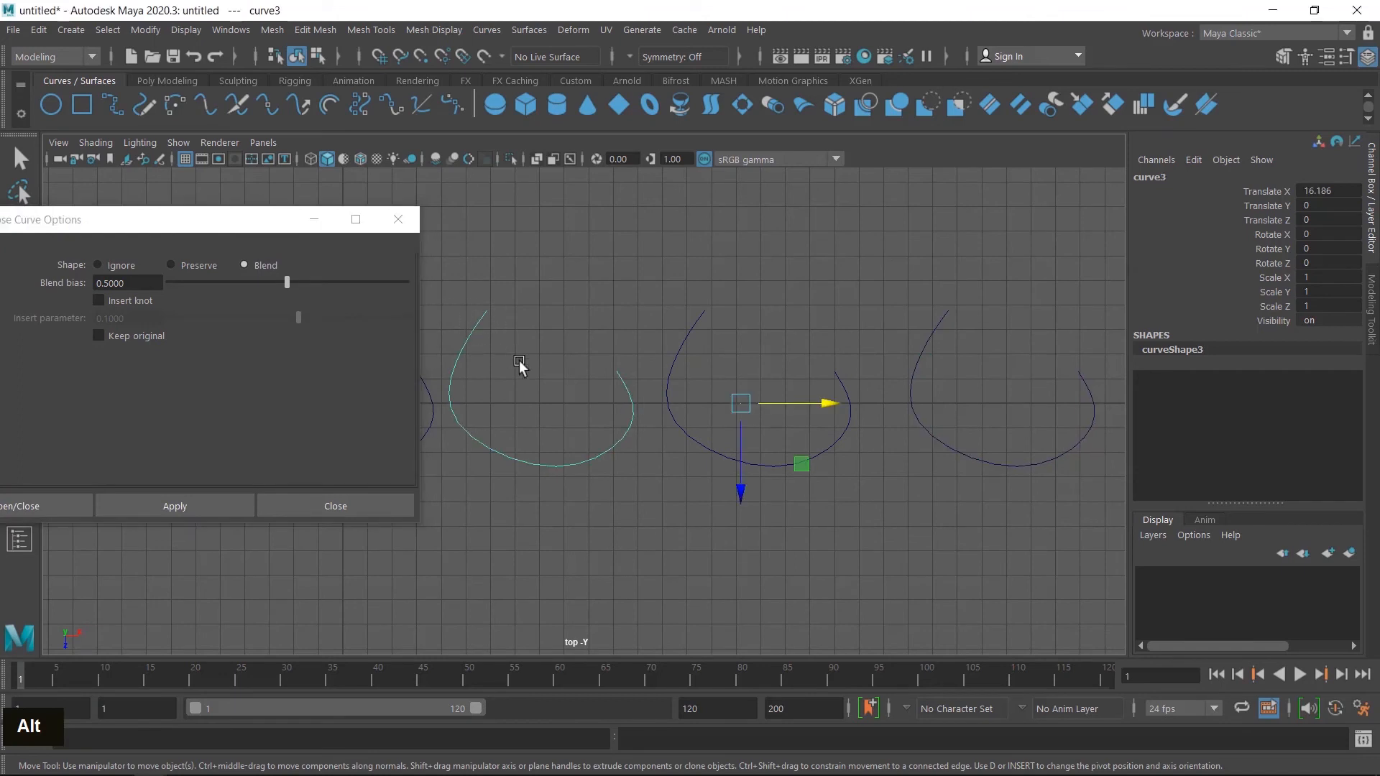
{"action": "left_click_drag", "start_coordinate": [216, 214], "coordinate": [296, 190]}
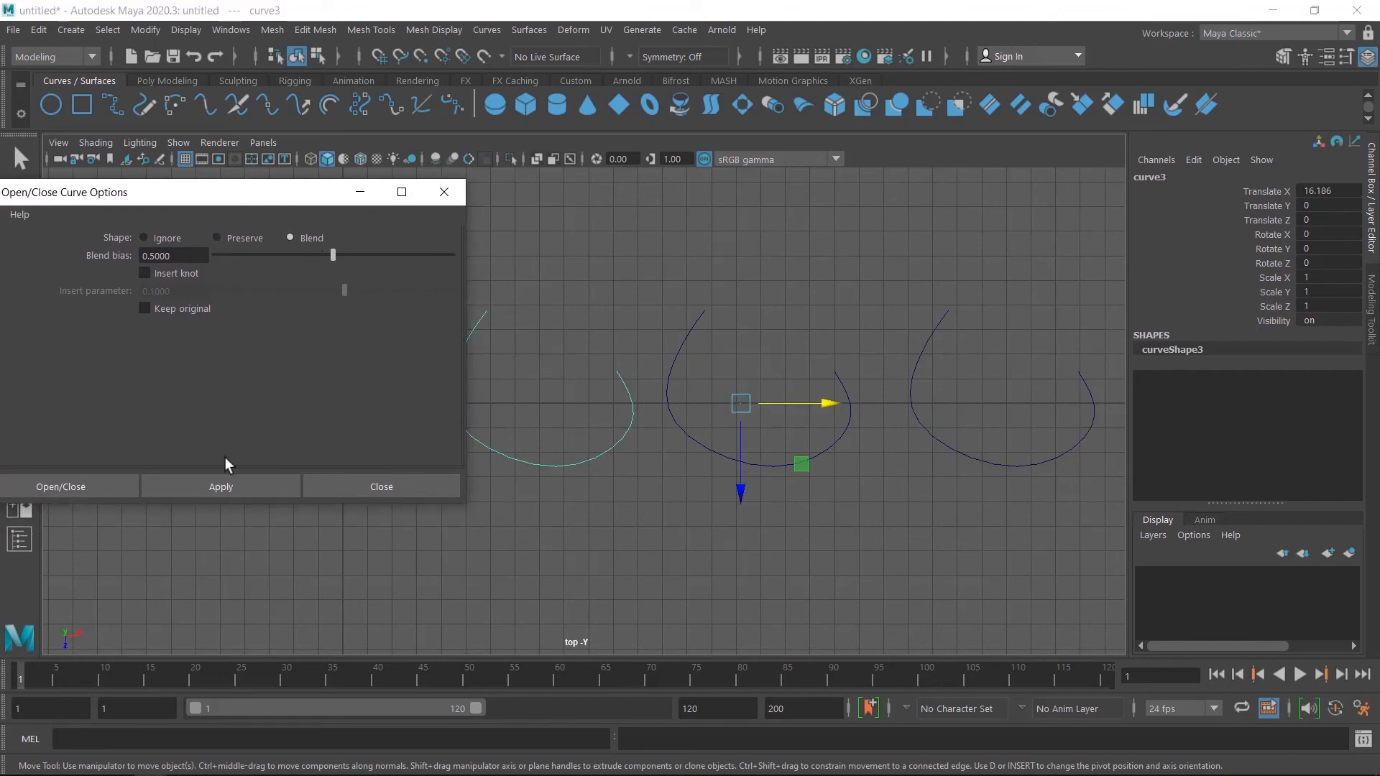
{"action": "left_click", "coordinate": [230, 488]}
Close the fourth curve with the Blend shape option at a blend bias of about 0.0547.
{"action": "left_click_drag", "start_coordinate": [226, 192], "coordinate": [332, 59]}
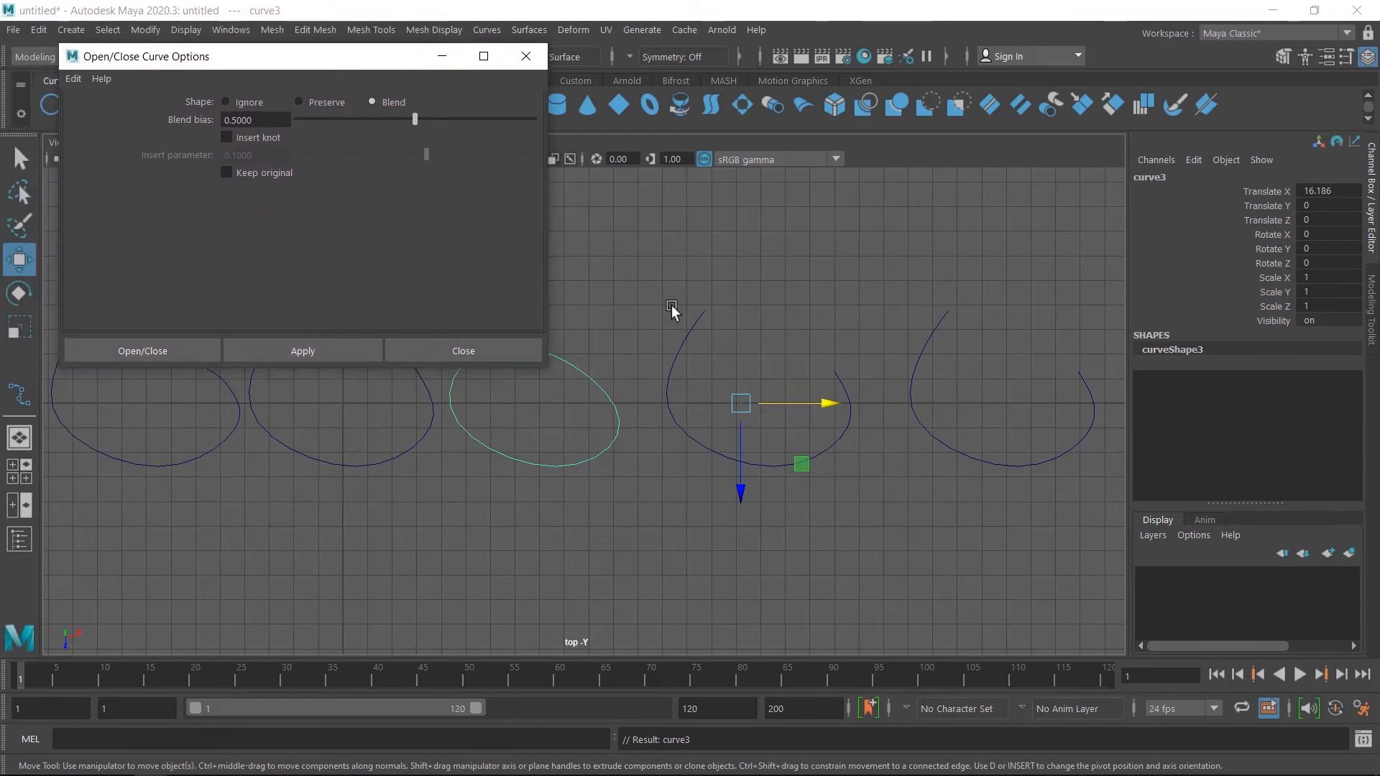
{"action": "left_click", "coordinate": [689, 327]}
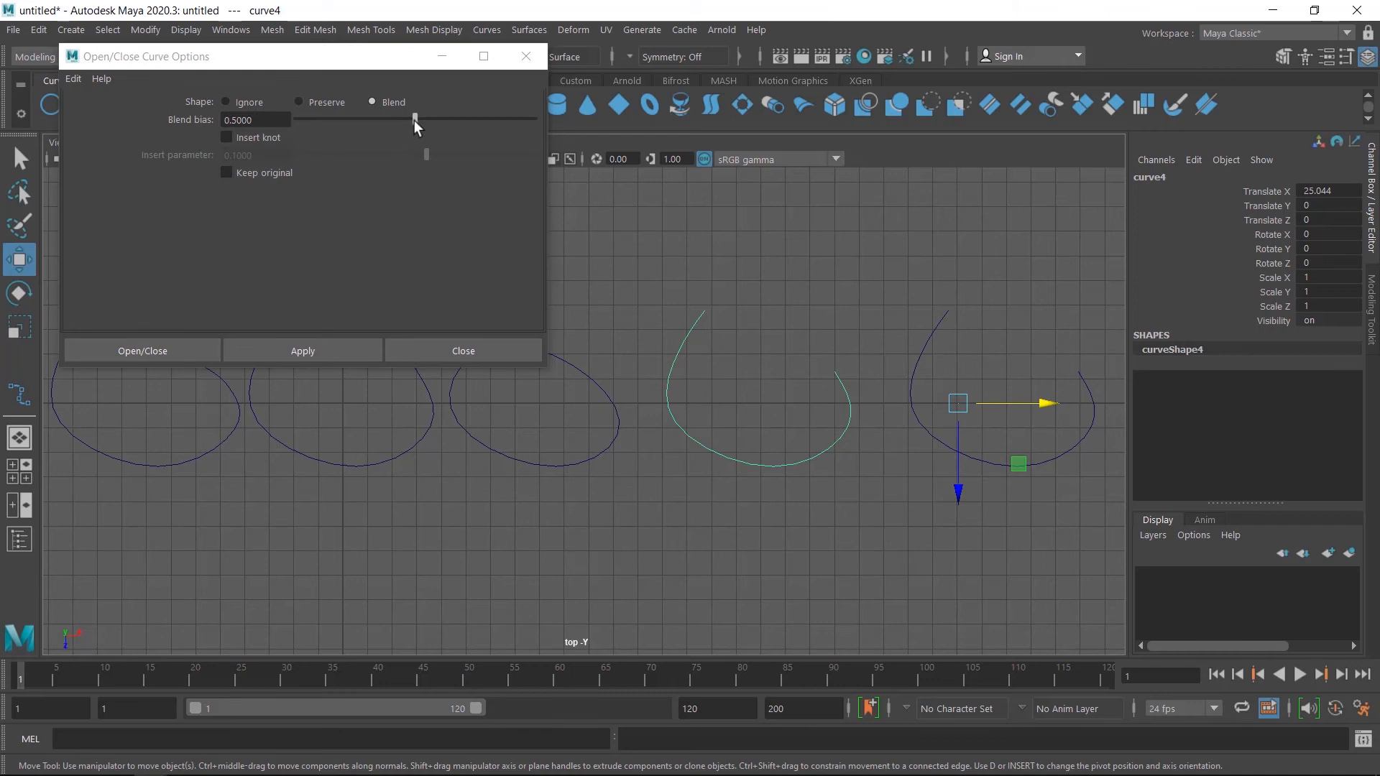
{"action": "left_click_drag", "start_coordinate": [414, 119], "coordinate": [309, 118]}
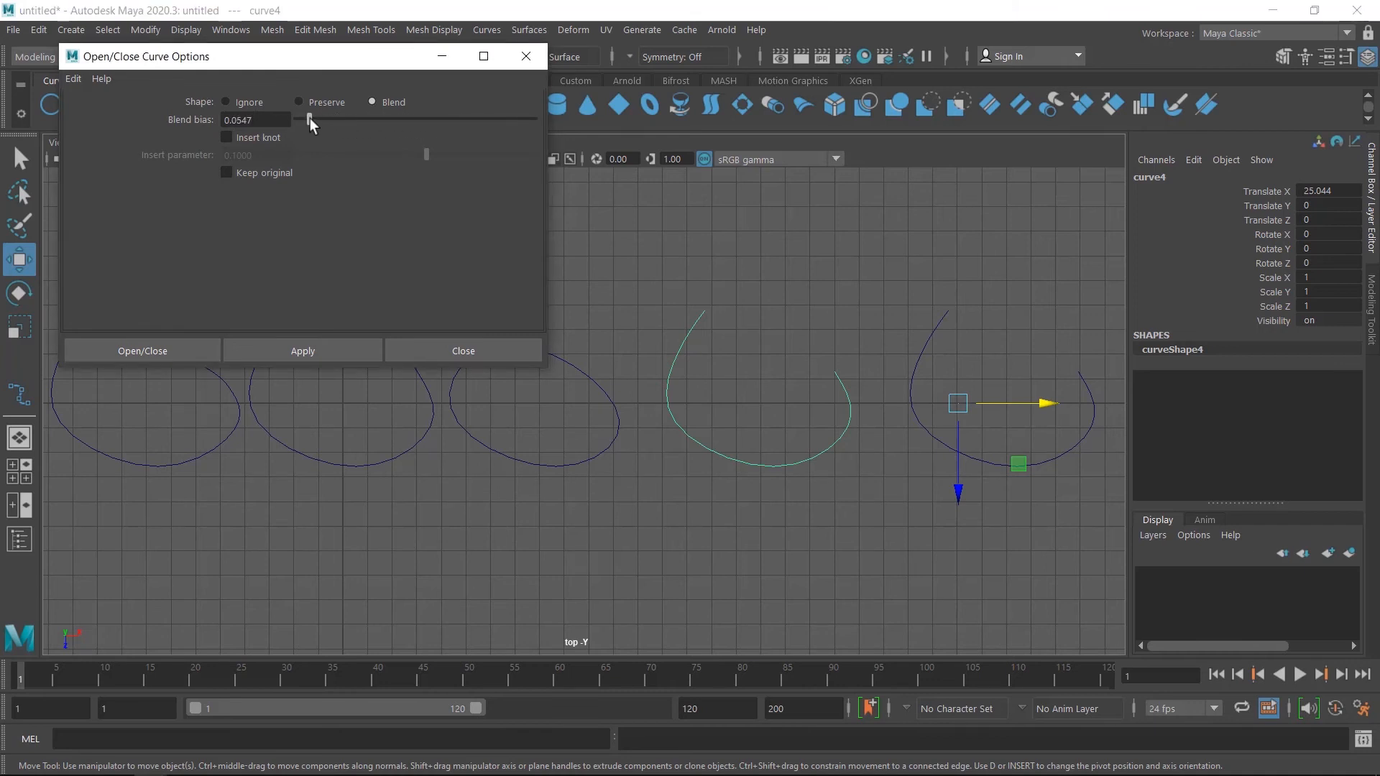
{"action": "left_click", "coordinate": [291, 348]}
Close the fifth curve with the Blend shape option, a blend bias of about 0.9058 and Insert knot enabled.
{"action": "left_click_drag", "start_coordinate": [355, 59], "coordinate": [475, 277]}
{"action": "left_click_drag", "start_coordinate": [892, 311], "coordinate": [963, 357]}
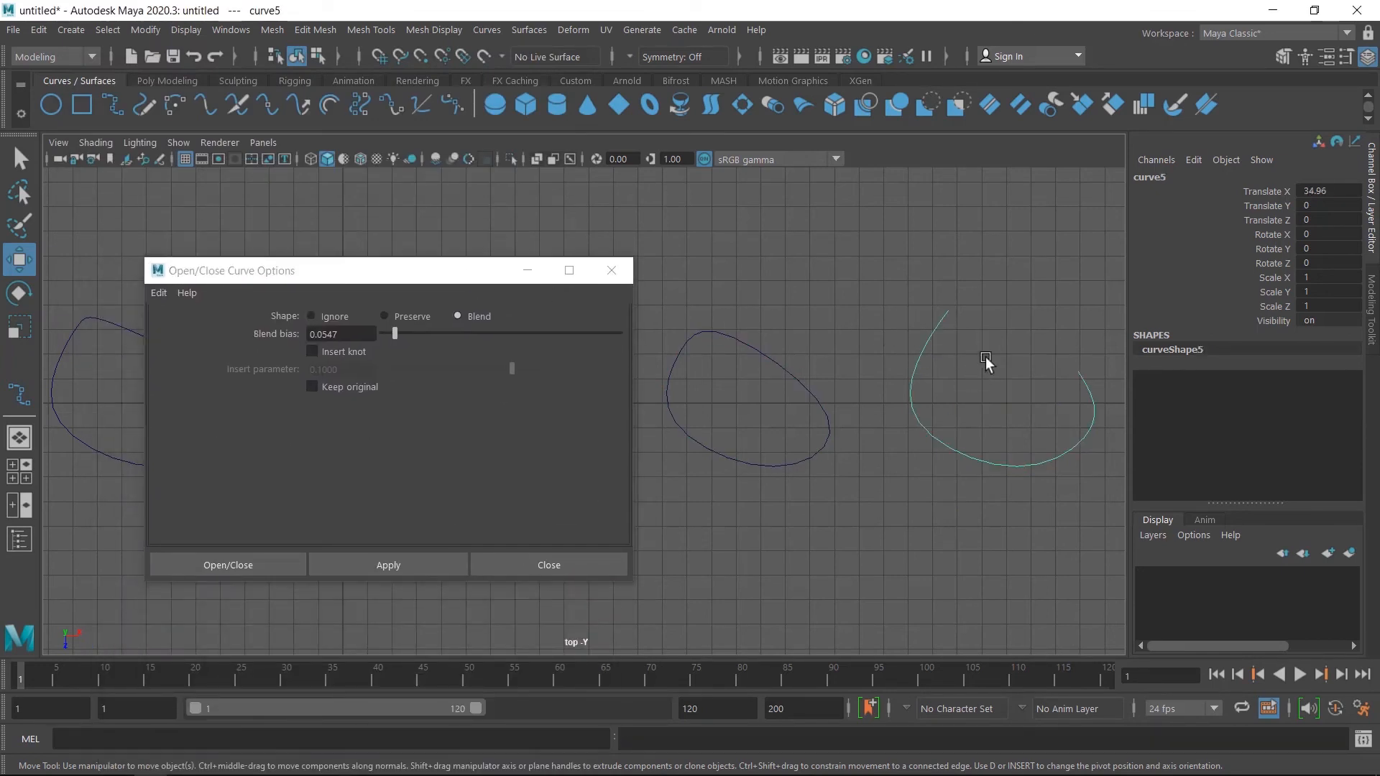
{"action": "left_click_drag", "start_coordinate": [467, 271], "coordinate": [459, 251]}
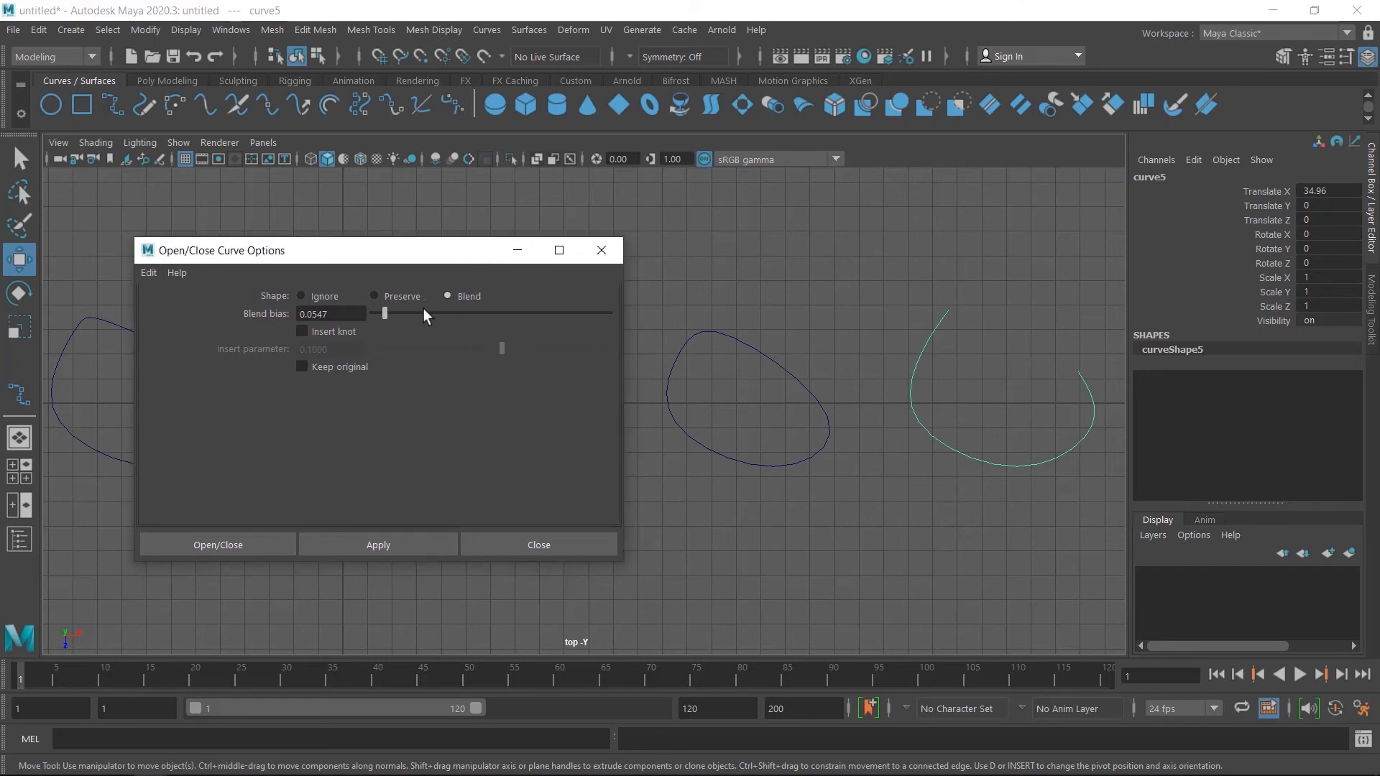
{"action": "left_click_drag", "start_coordinate": [384, 310], "coordinate": [586, 333]}
{"action": "left_click", "coordinate": [302, 332]}
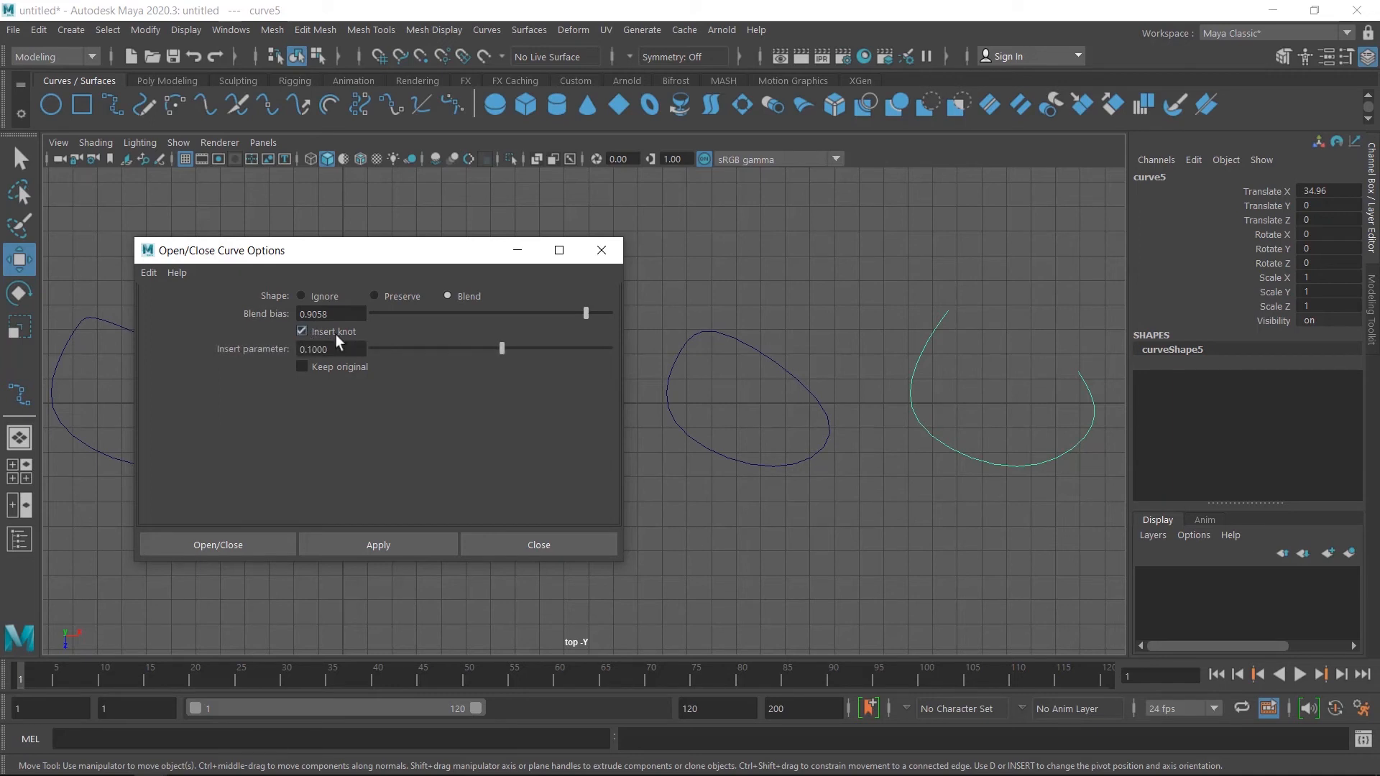
{"action": "left_click", "coordinate": [385, 544]}
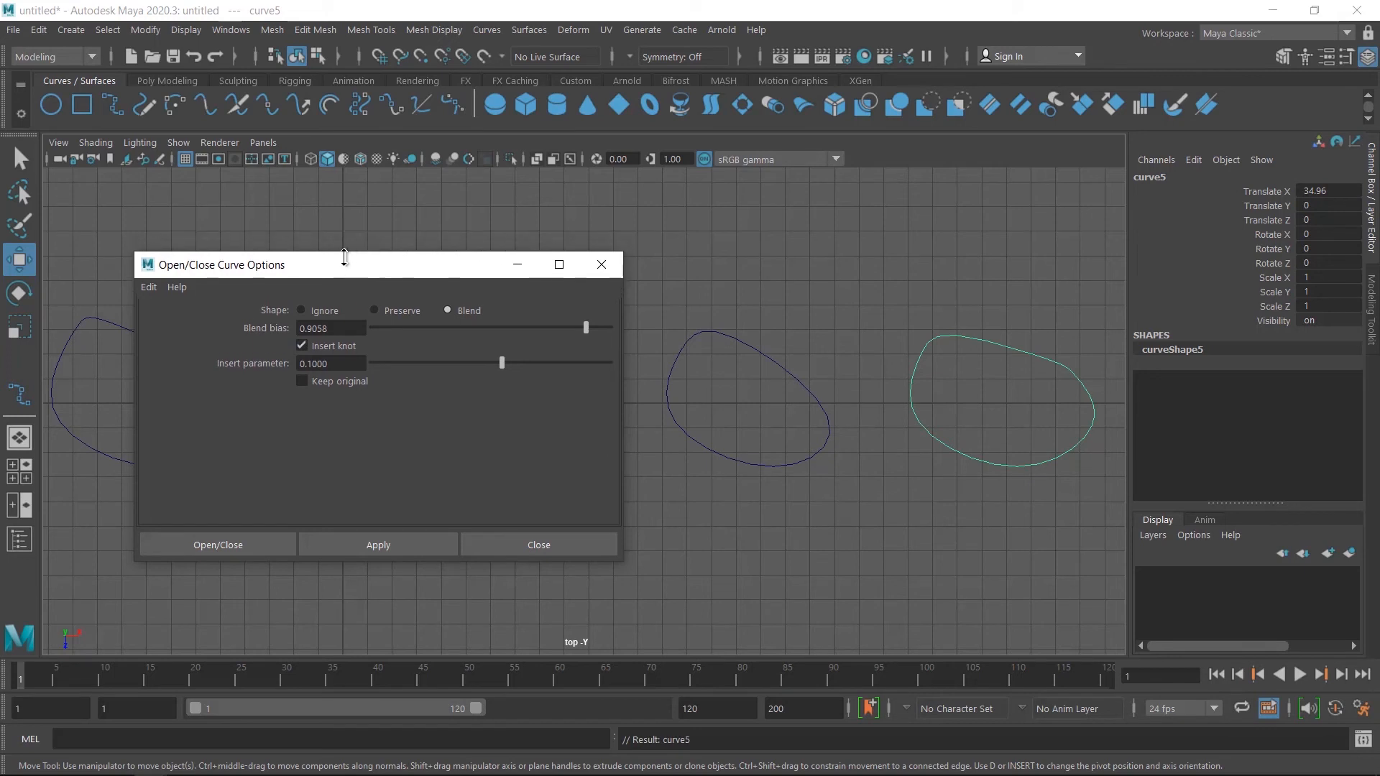
Dismiss the Open/Close Curve options and delete all five curves from the scene.
{"action": "left_click_drag", "start_coordinate": [377, 256], "coordinate": [278, 460]}
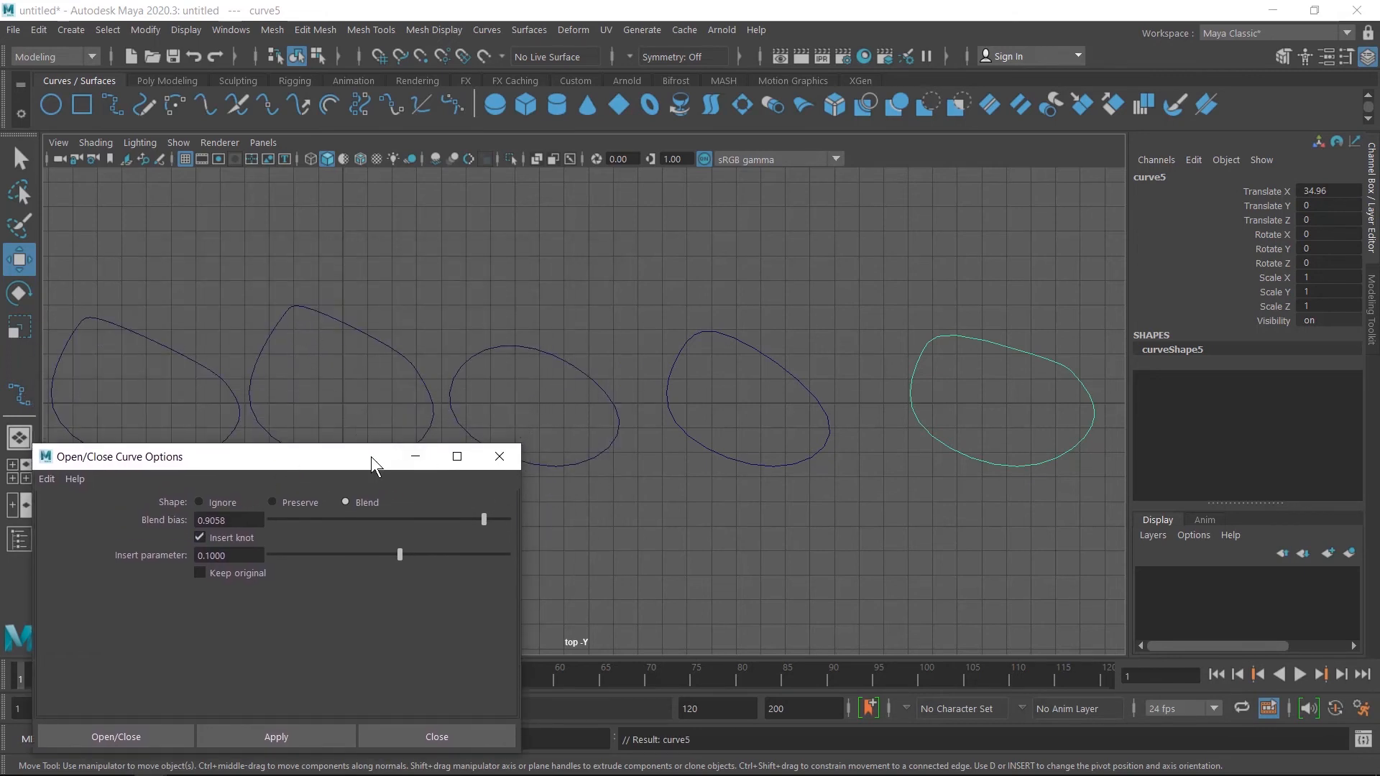
{"action": "left_click_drag", "start_coordinate": [357, 457], "coordinate": [519, 242]}
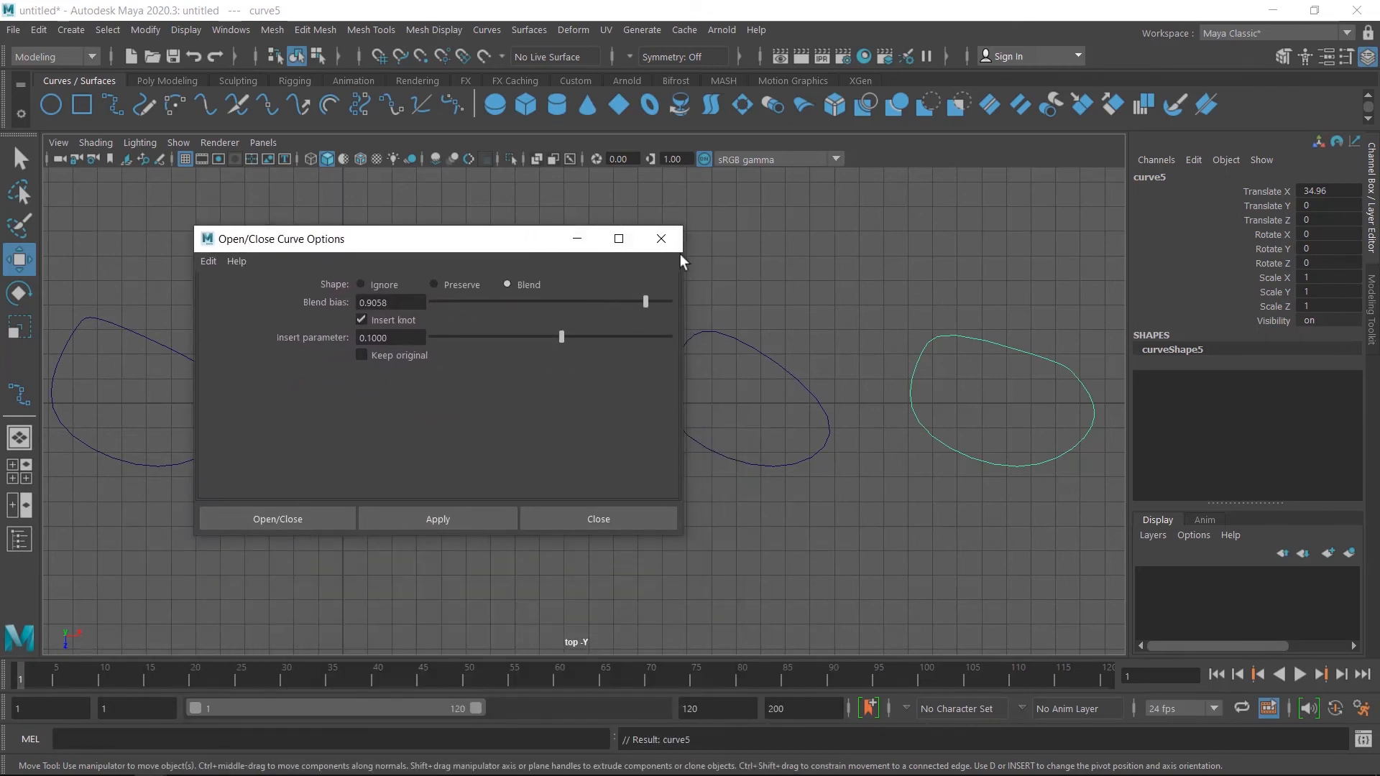
{"action": "left_click", "coordinate": [661, 238]}
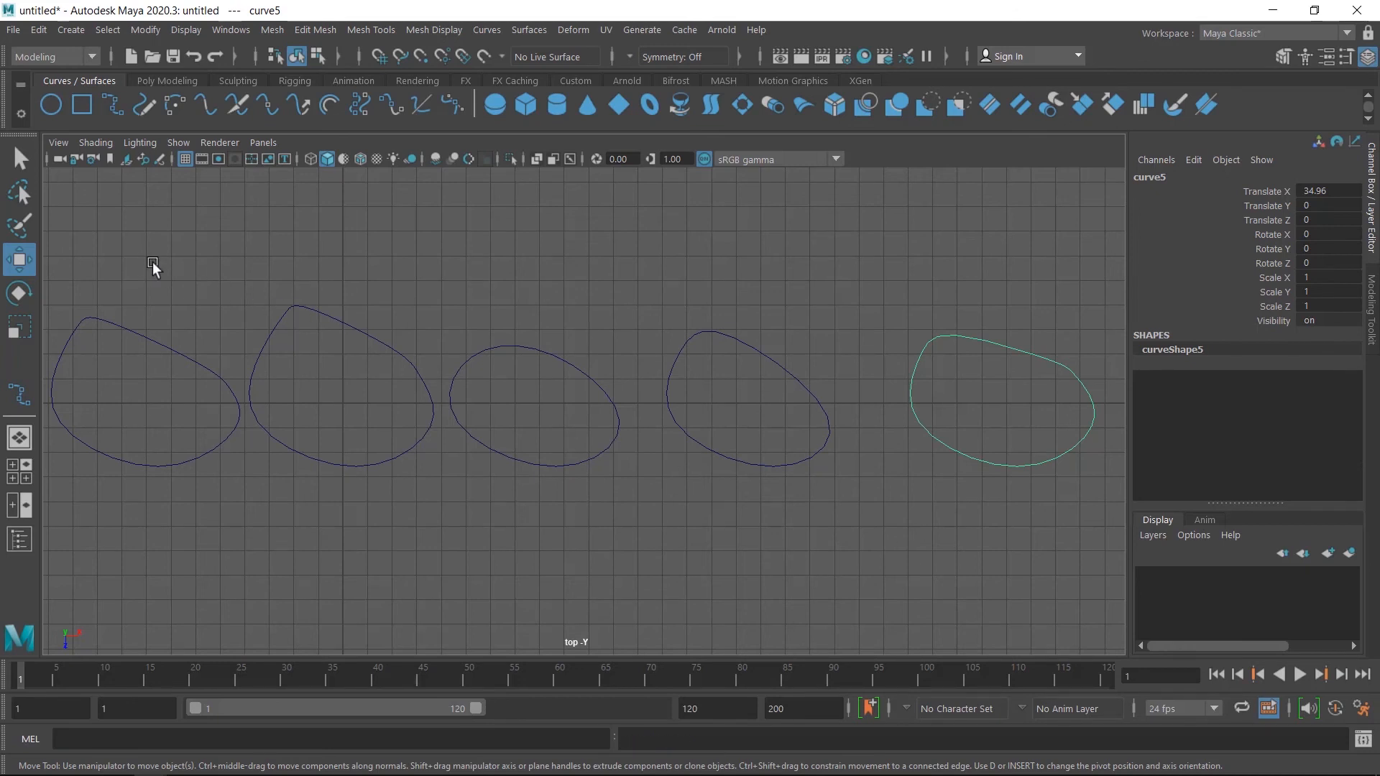
{"action": "left_click_drag", "start_coordinate": [152, 262], "coordinate": [1004, 537]}
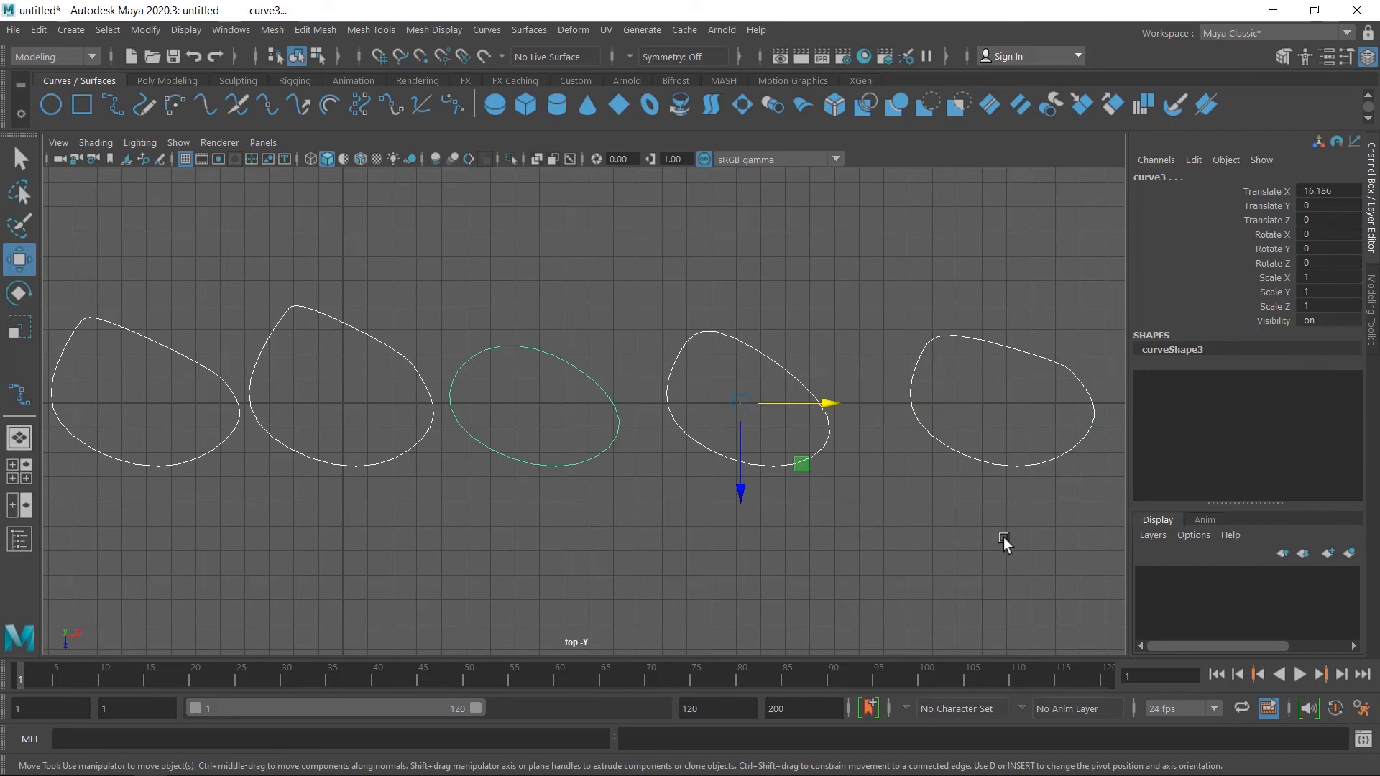
{"action": "key", "text": "Delete"}
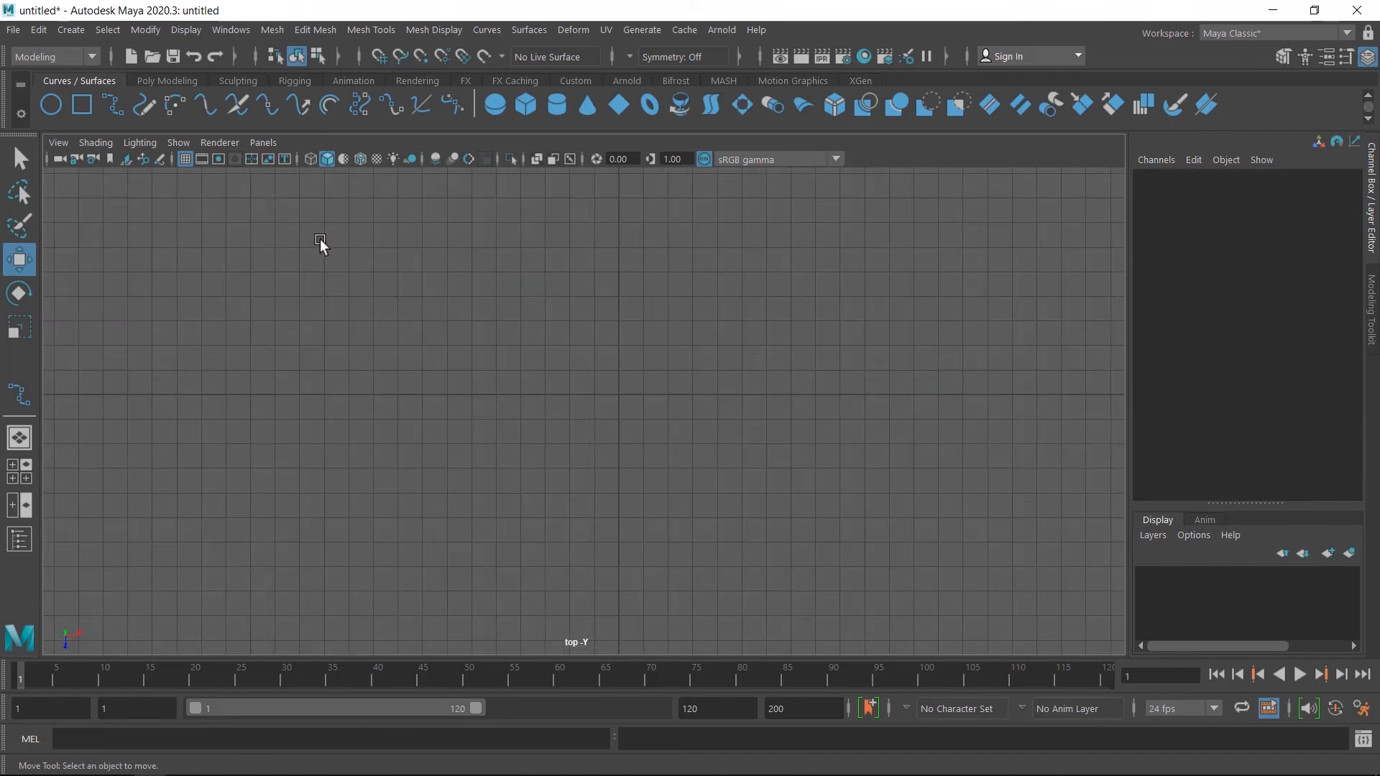
Draw a U-shaped EP curve with five points left of the grid centre, try to close it onto its start point, and finish it.
{"action": "left_click", "coordinate": [118, 105]}
{"action": "left_click", "coordinate": [242, 266]}
{"action": "left_click", "coordinate": [194, 404]}
{"action": "left_click", "coordinate": [296, 512]}
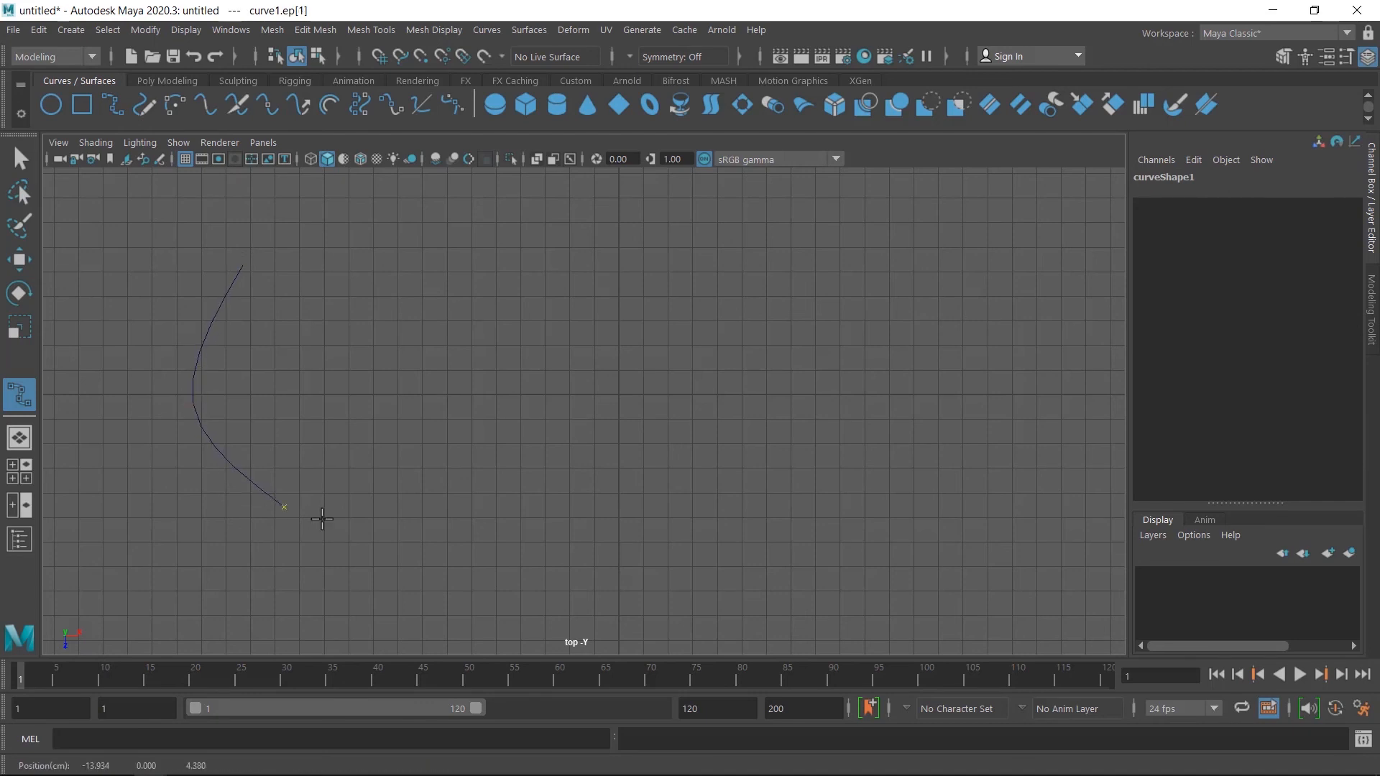
{"action": "left_click", "coordinate": [474, 514]}
{"action": "left_click", "coordinate": [521, 394]}
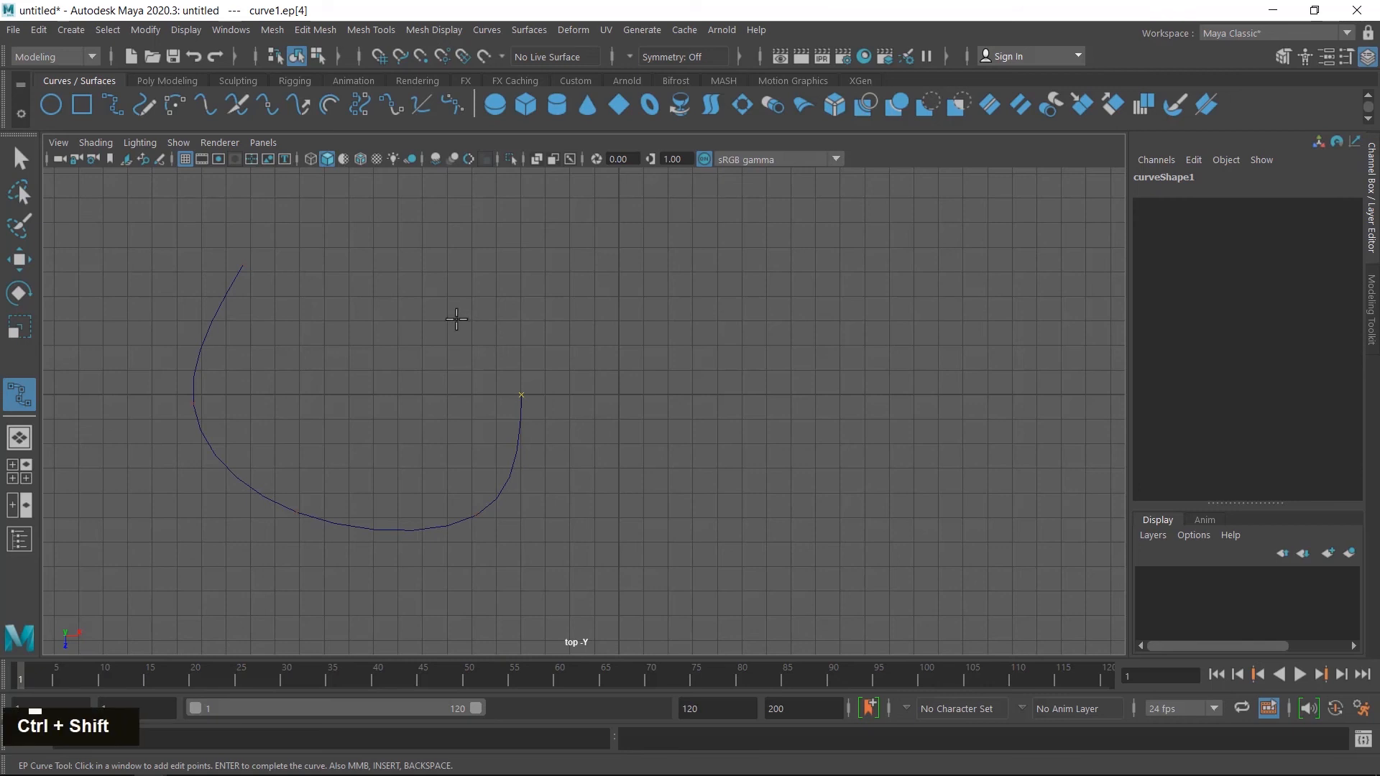
{"action": "left_click", "coordinate": [243, 267], "text": "ctrl+shift"}
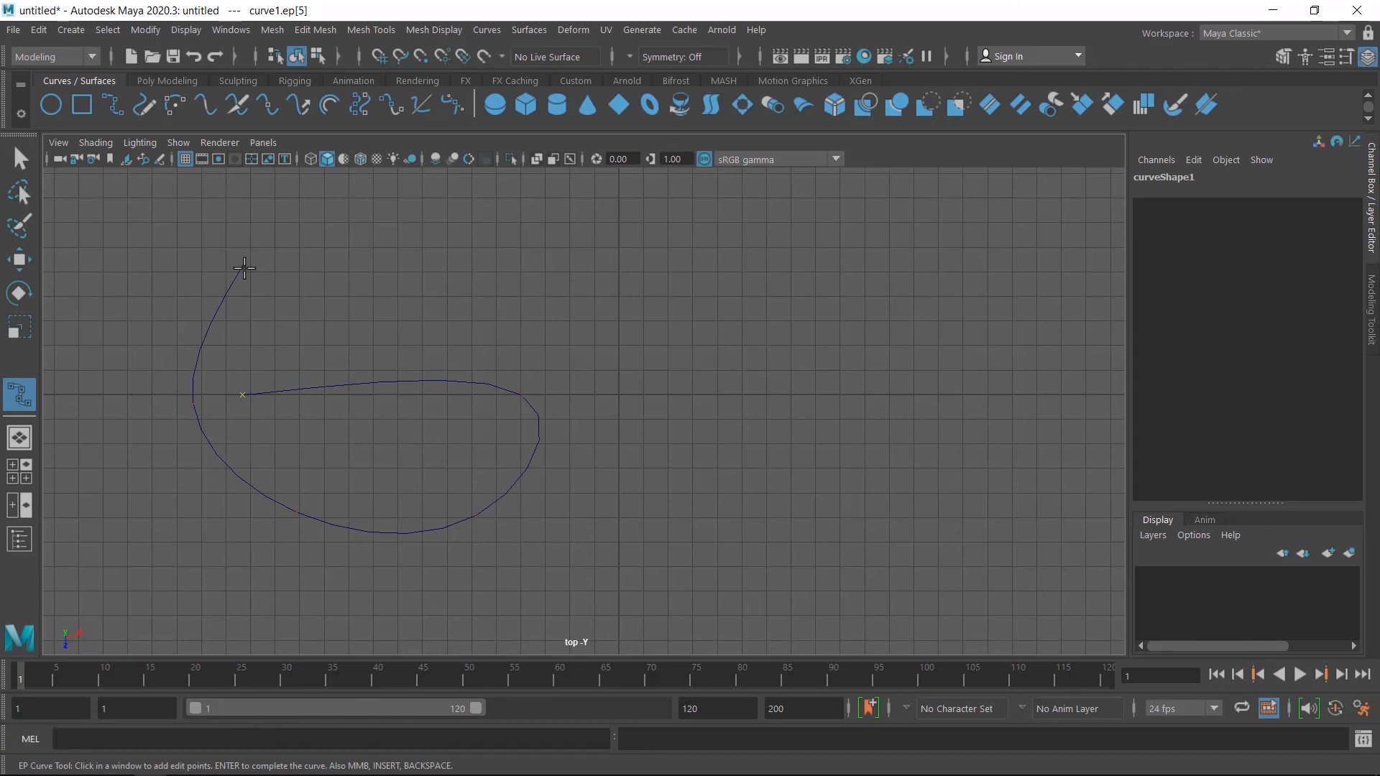
{"action": "key", "text": "Return"}
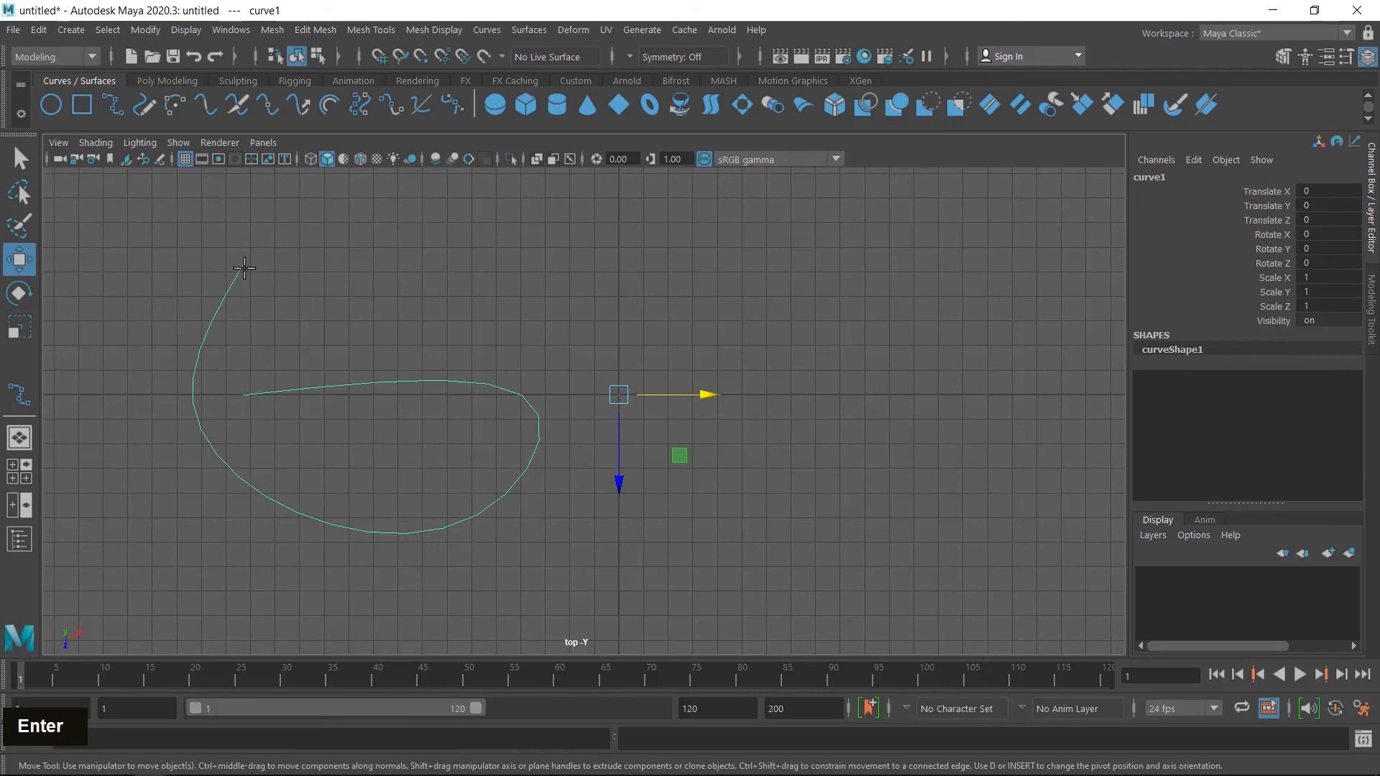
Draw a Bezier curve right of the EP curve with four corner anchors followed by two smooth anchors.
{"action": "left_click", "coordinate": [72, 30]}
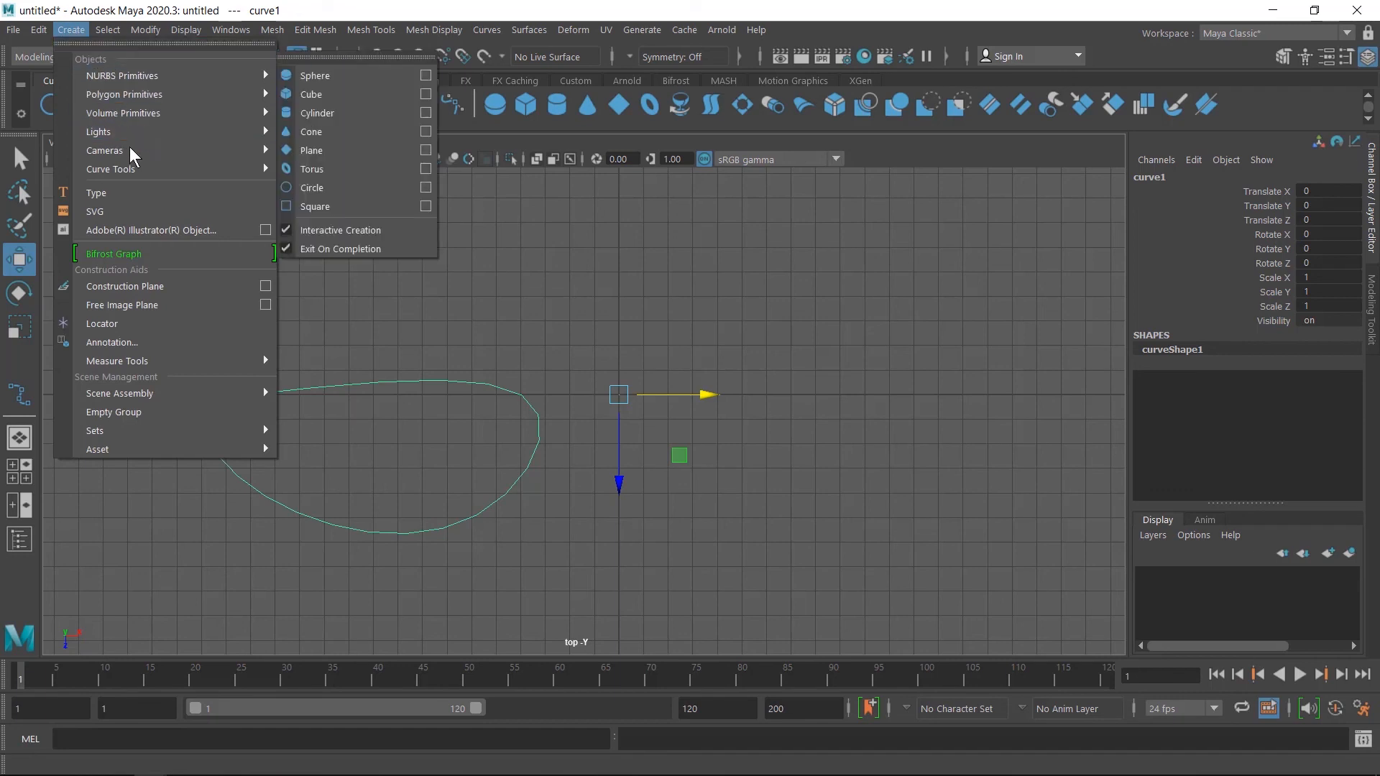
{"action": "mouse_move", "coordinate": [140, 167]}
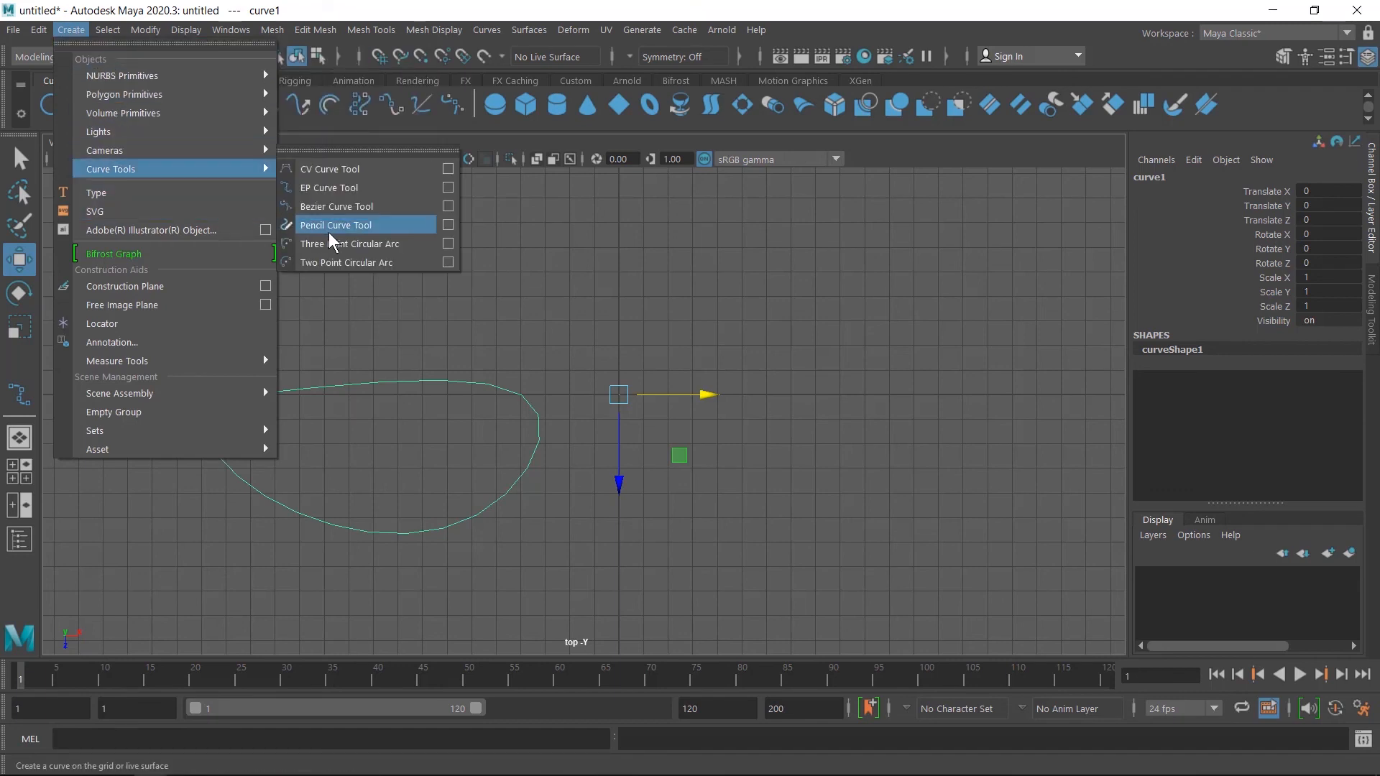
{"action": "left_click", "coordinate": [357, 214]}
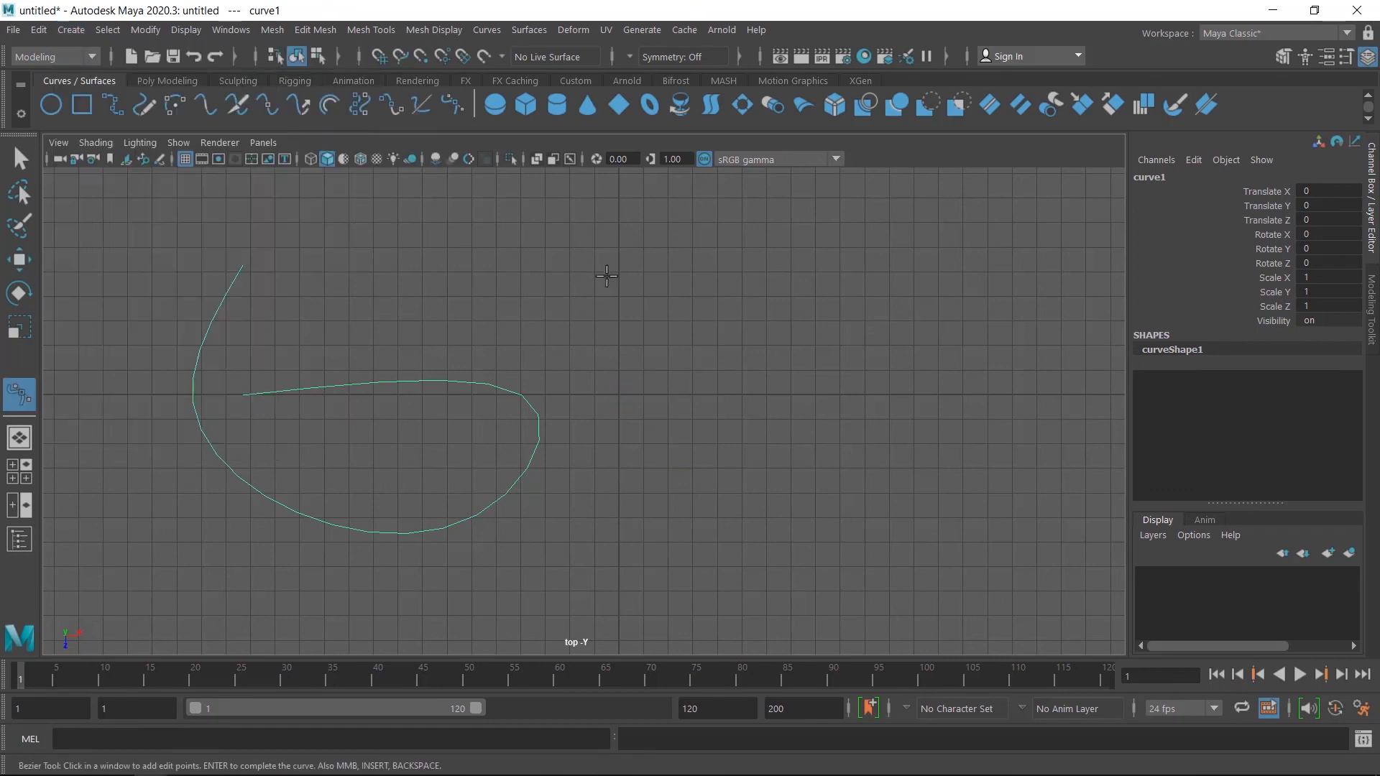
{"action": "left_click", "coordinate": [725, 249]}
{"action": "left_click", "coordinate": [635, 322]}
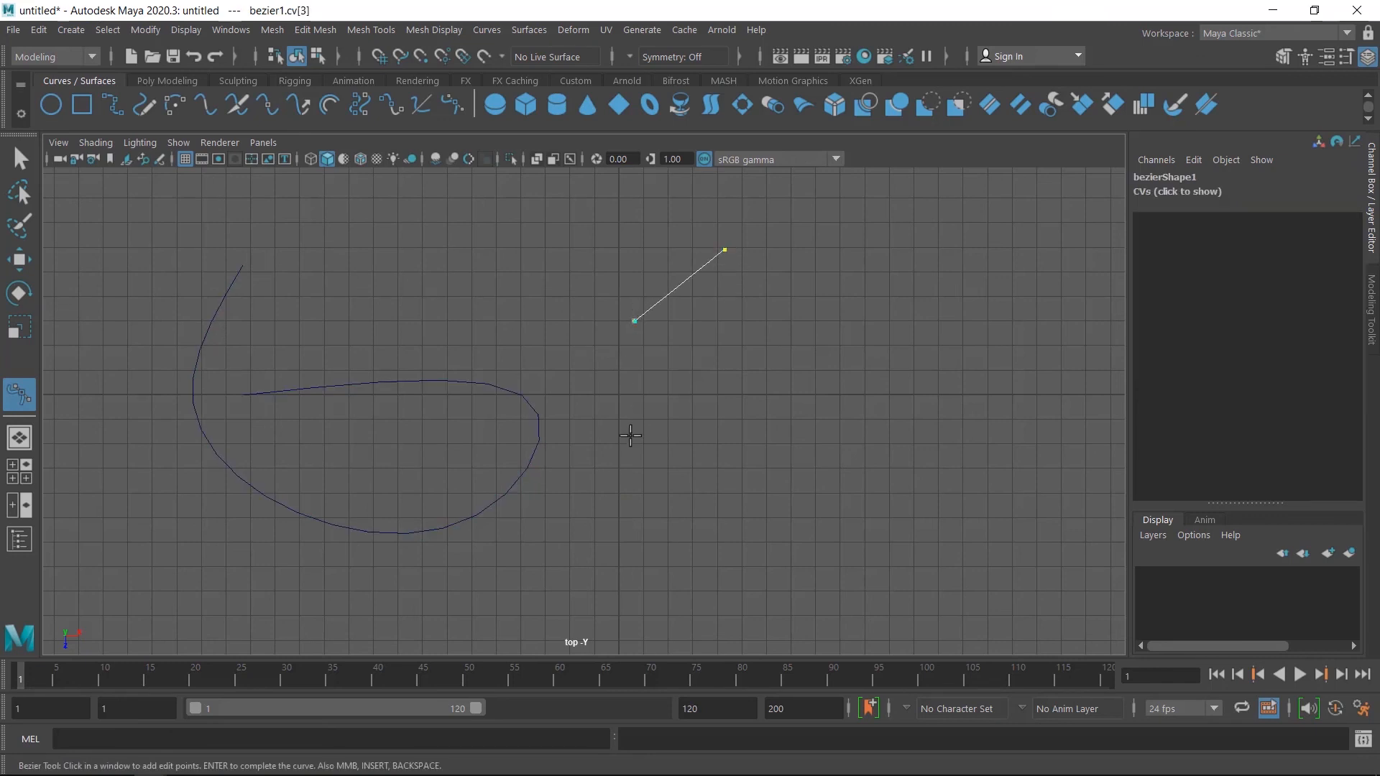
{"action": "left_click", "coordinate": [628, 450]}
{"action": "left_click", "coordinate": [727, 525]}
{"action": "left_click_drag", "start_coordinate": [908, 498], "coordinate": [987, 436]}
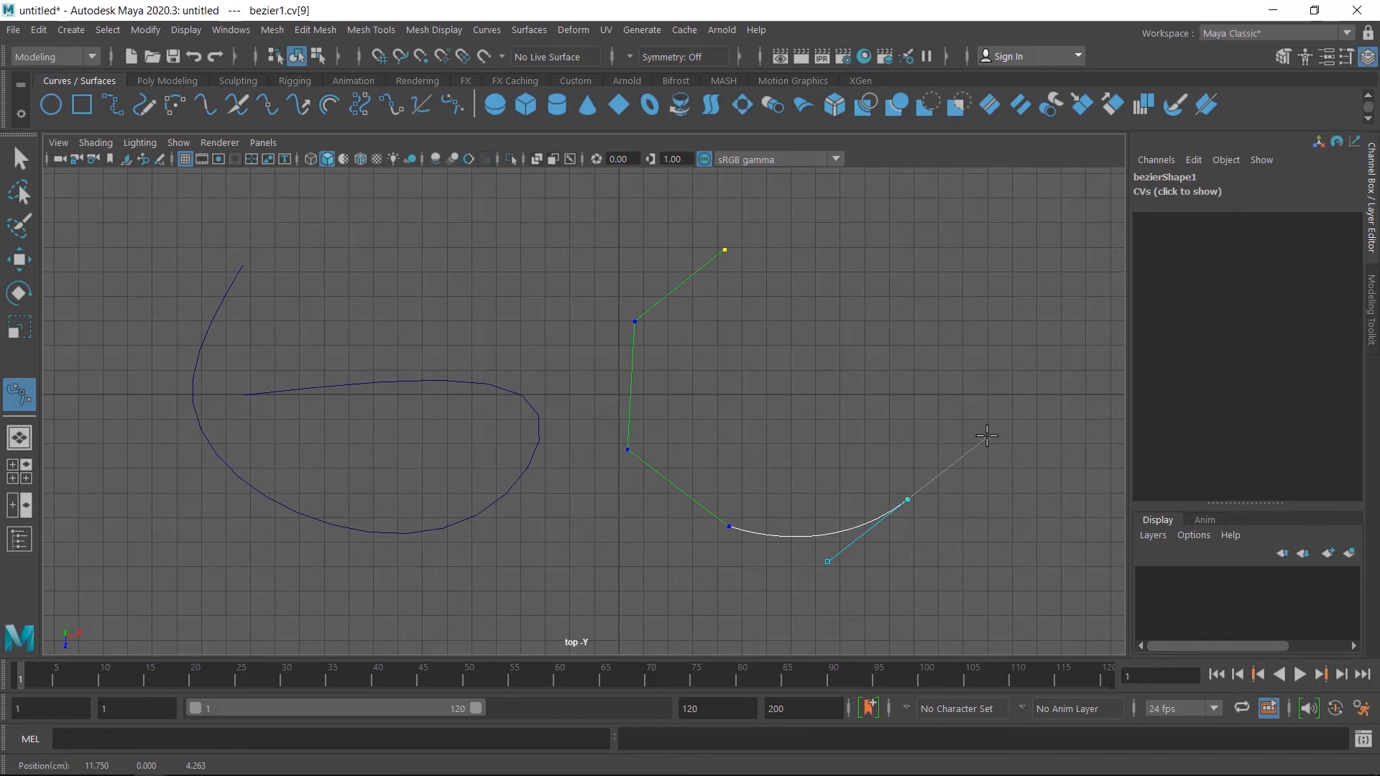
{"action": "left_click_drag", "start_coordinate": [939, 356], "coordinate": [899, 309]}
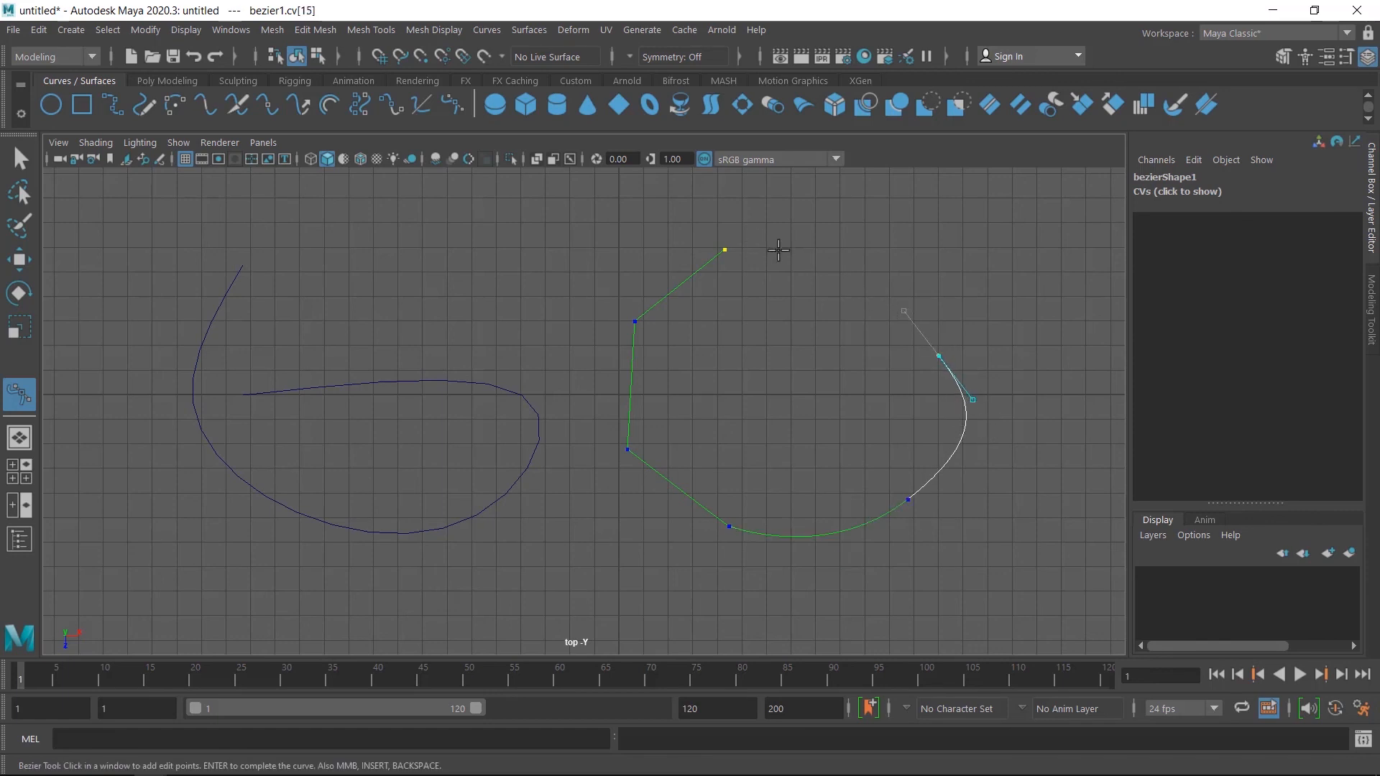
Close the Bezier curve onto its first anchor and complete it.
{"action": "key", "text": "ctrl"}
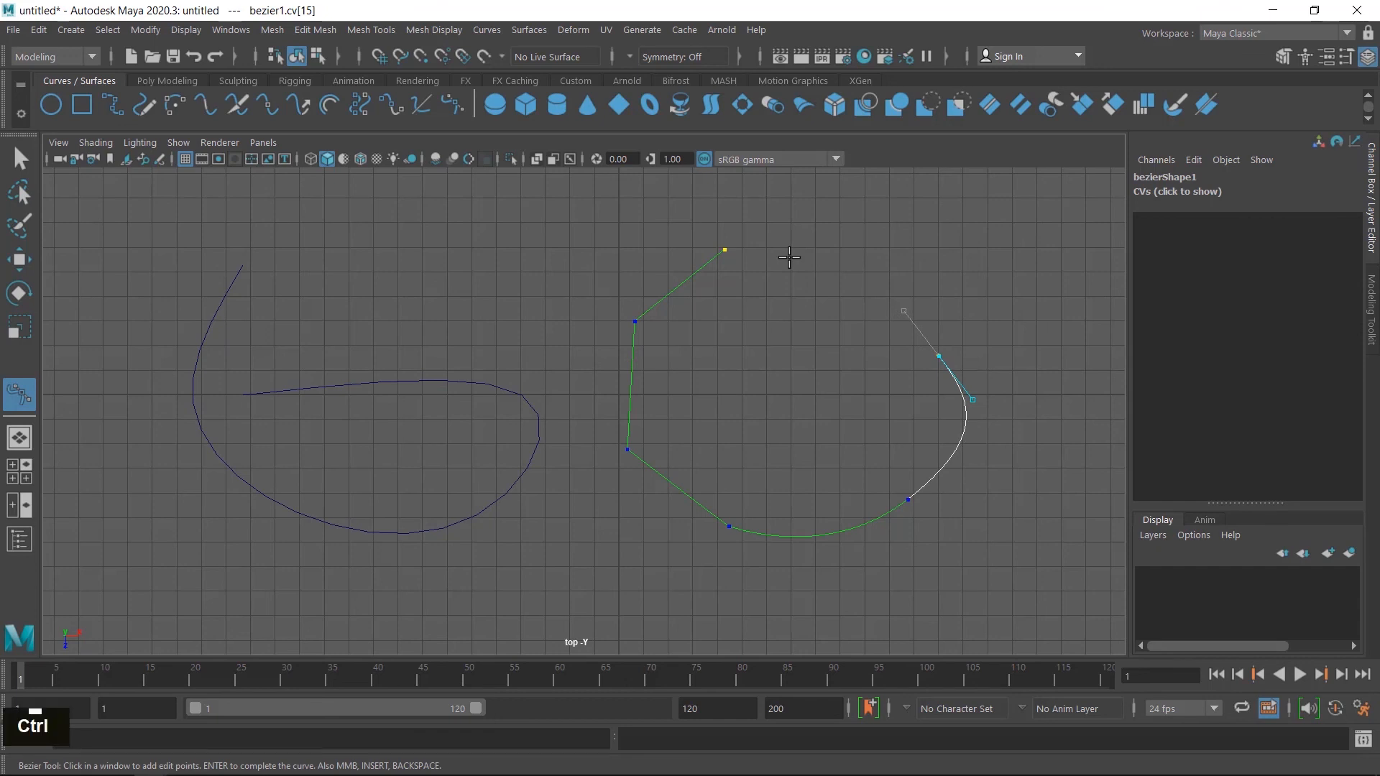
{"action": "key", "text": "ctrl+shift"}
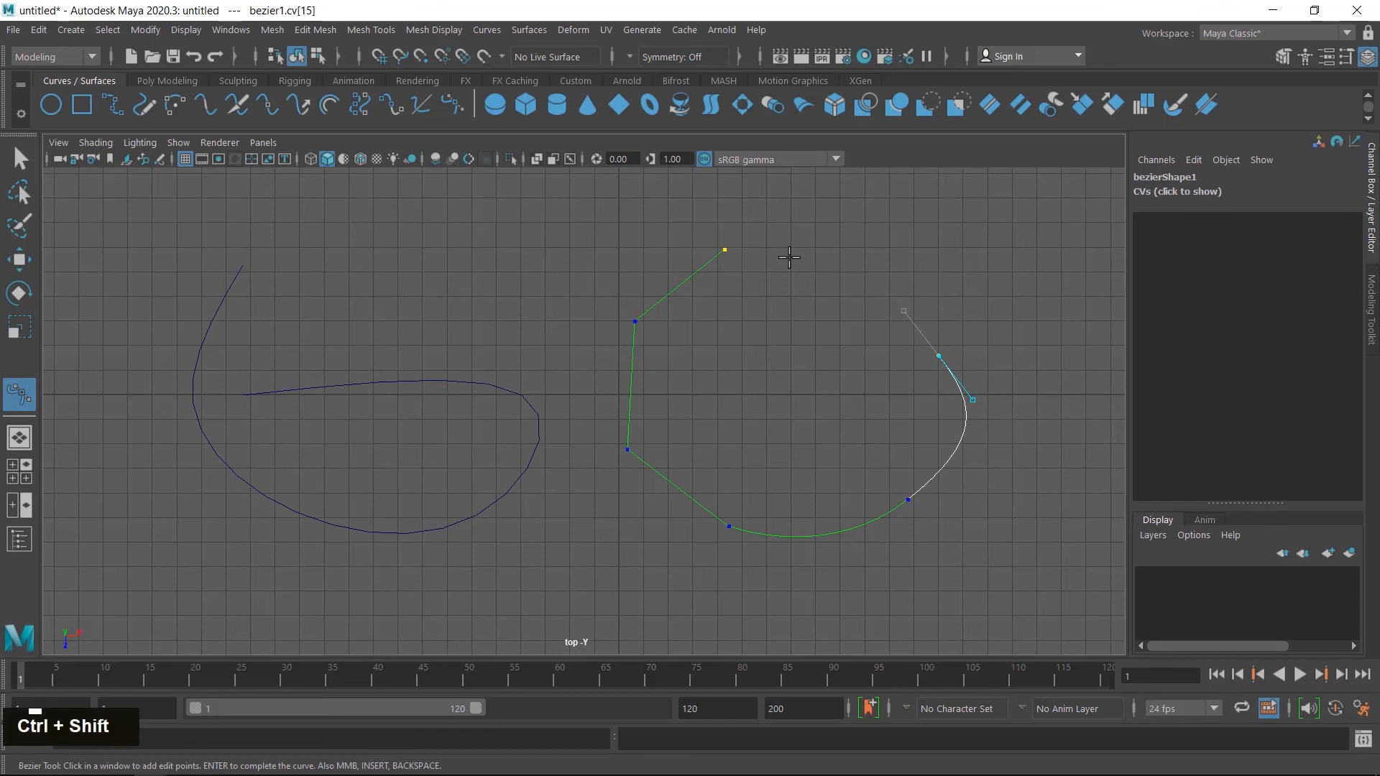
{"action": "left_click", "coordinate": [726, 249], "text": "ctrl+shift"}
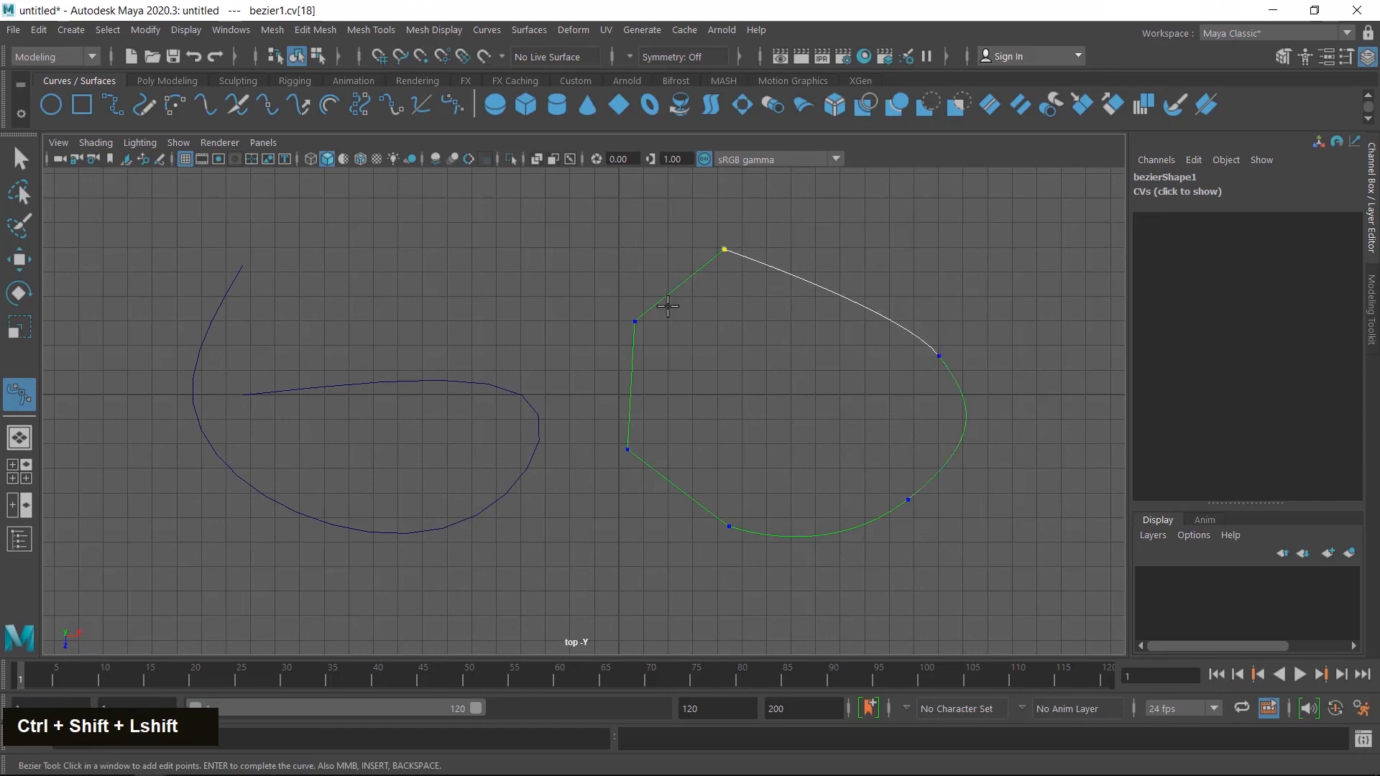
{"action": "key", "text": "Return"}
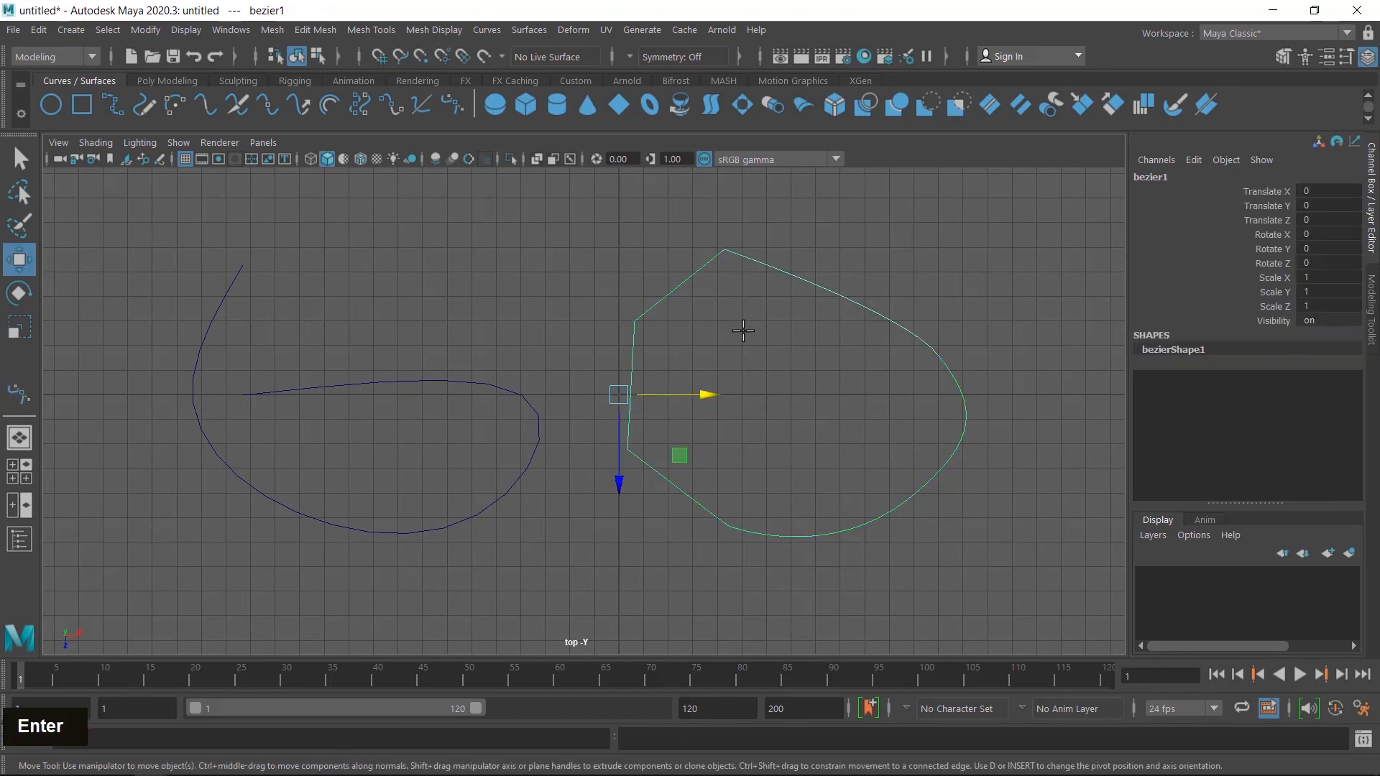
Using the Edit Curve Tool, move the EP curve's bottom point to about X -9.73, Z 7.06 and level its tangent.
{"action": "scroll", "coordinate": [731, 364], "scroll_direction": "down", "scroll_amount": 1}
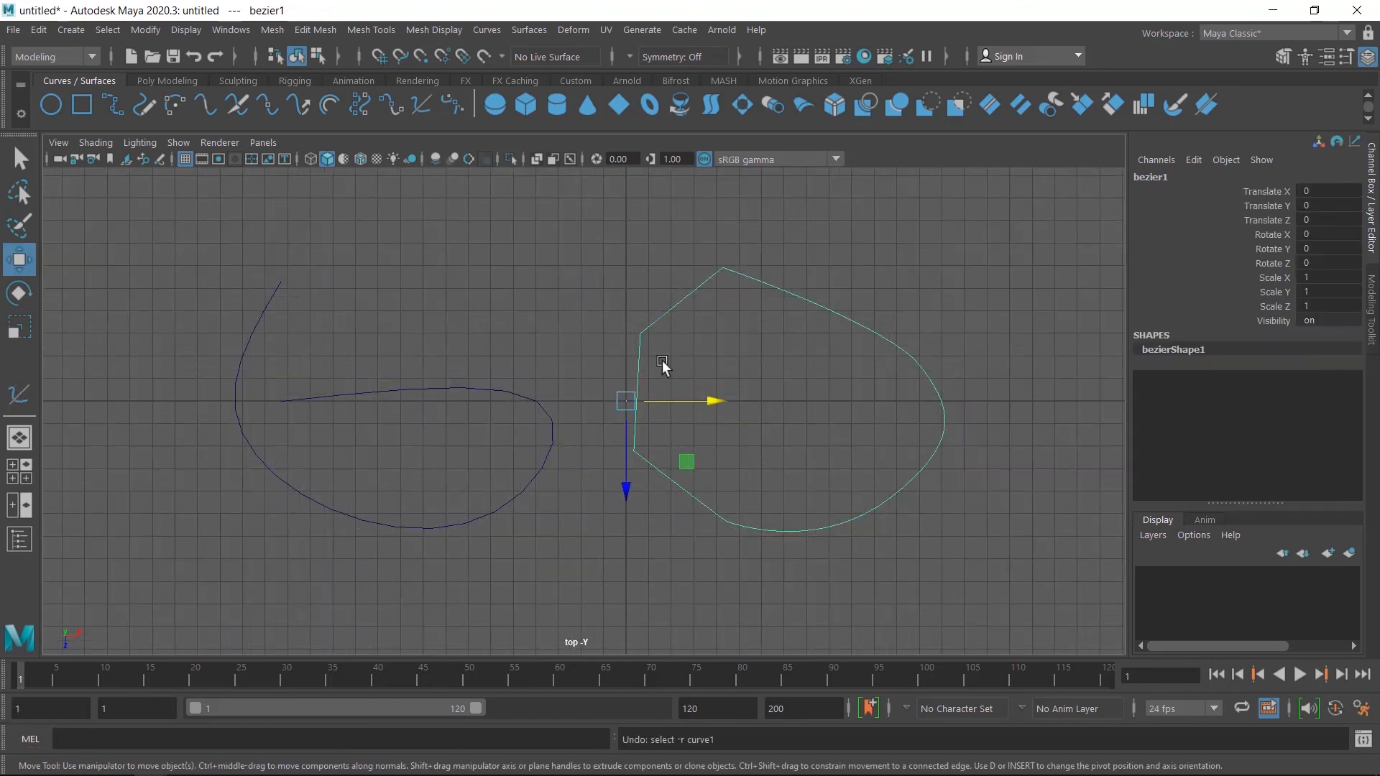
{"action": "left_click_drag", "start_coordinate": [385, 372], "coordinate": [441, 420]}
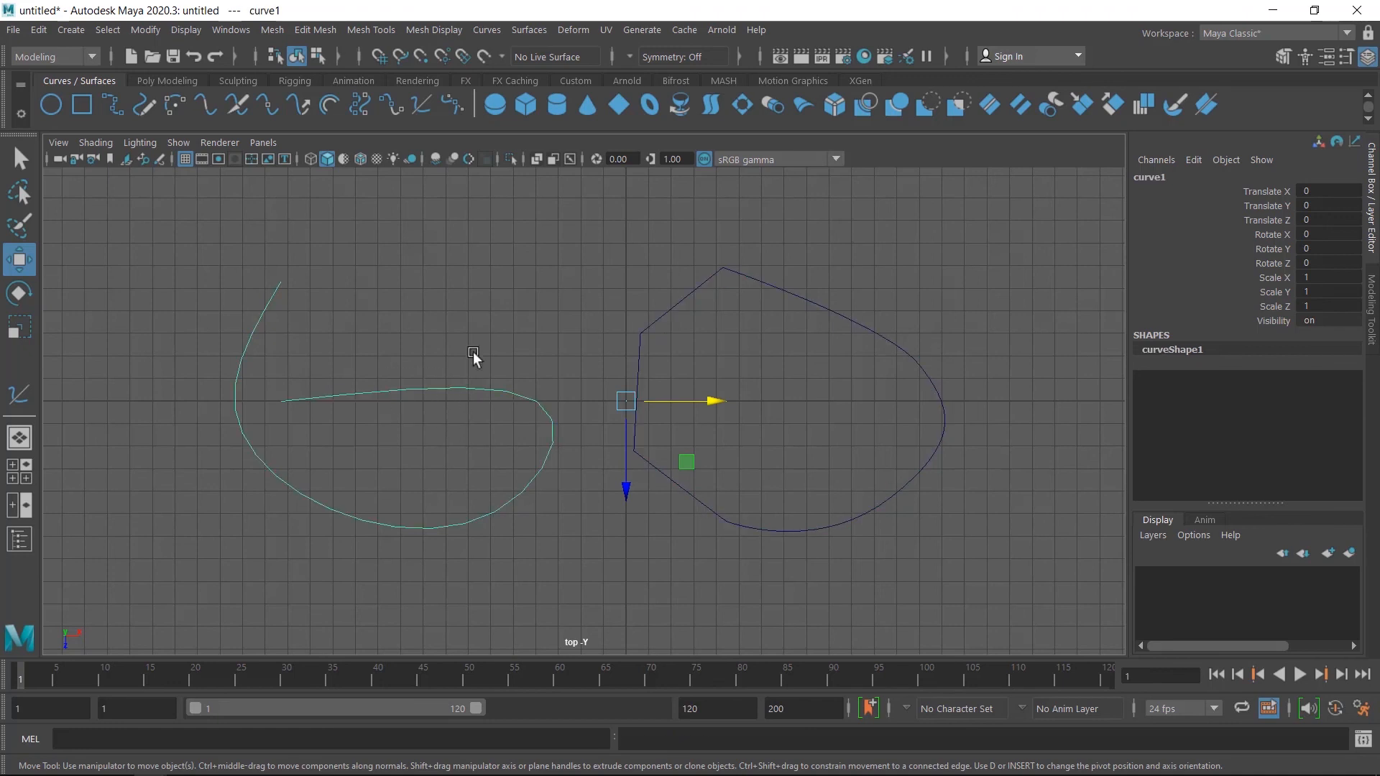
{"action": "left_click", "coordinate": [488, 29]}
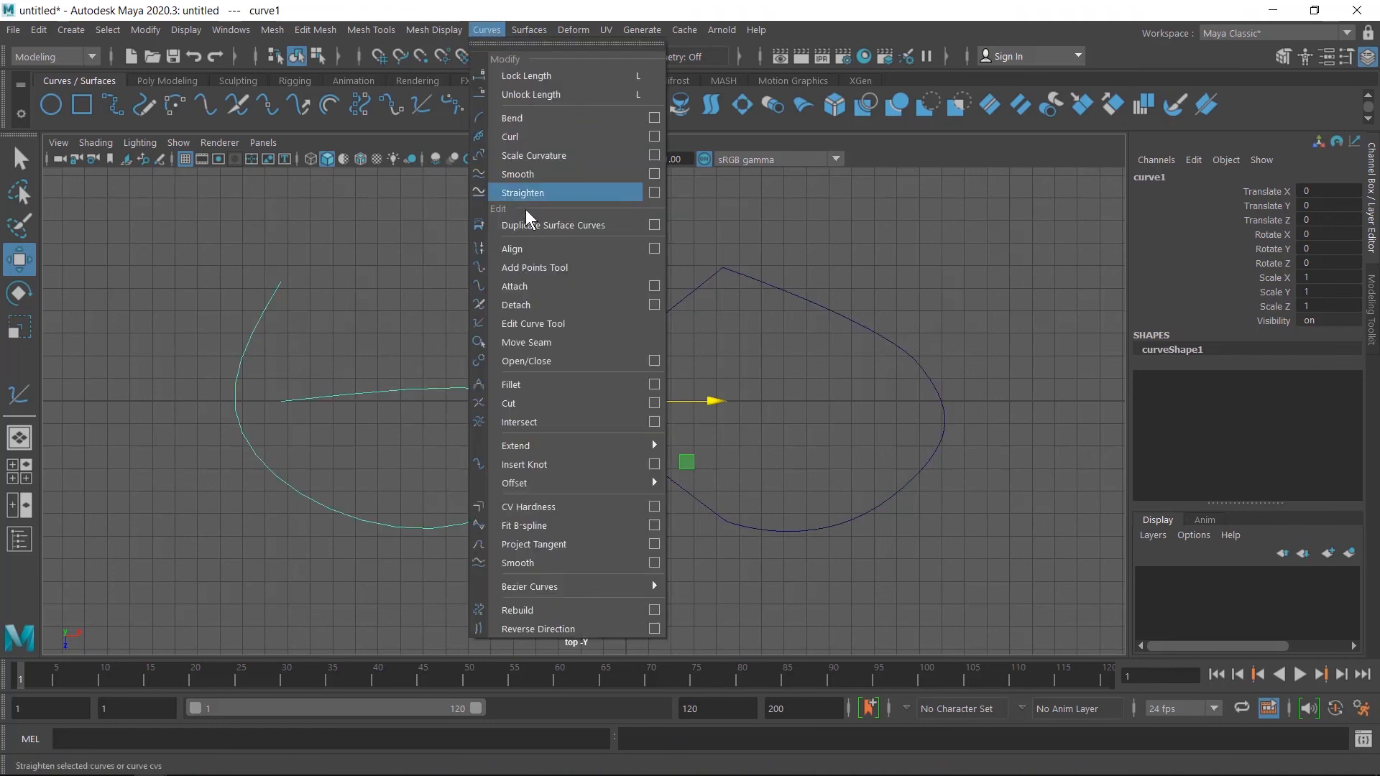
{"action": "left_click", "coordinate": [575, 322]}
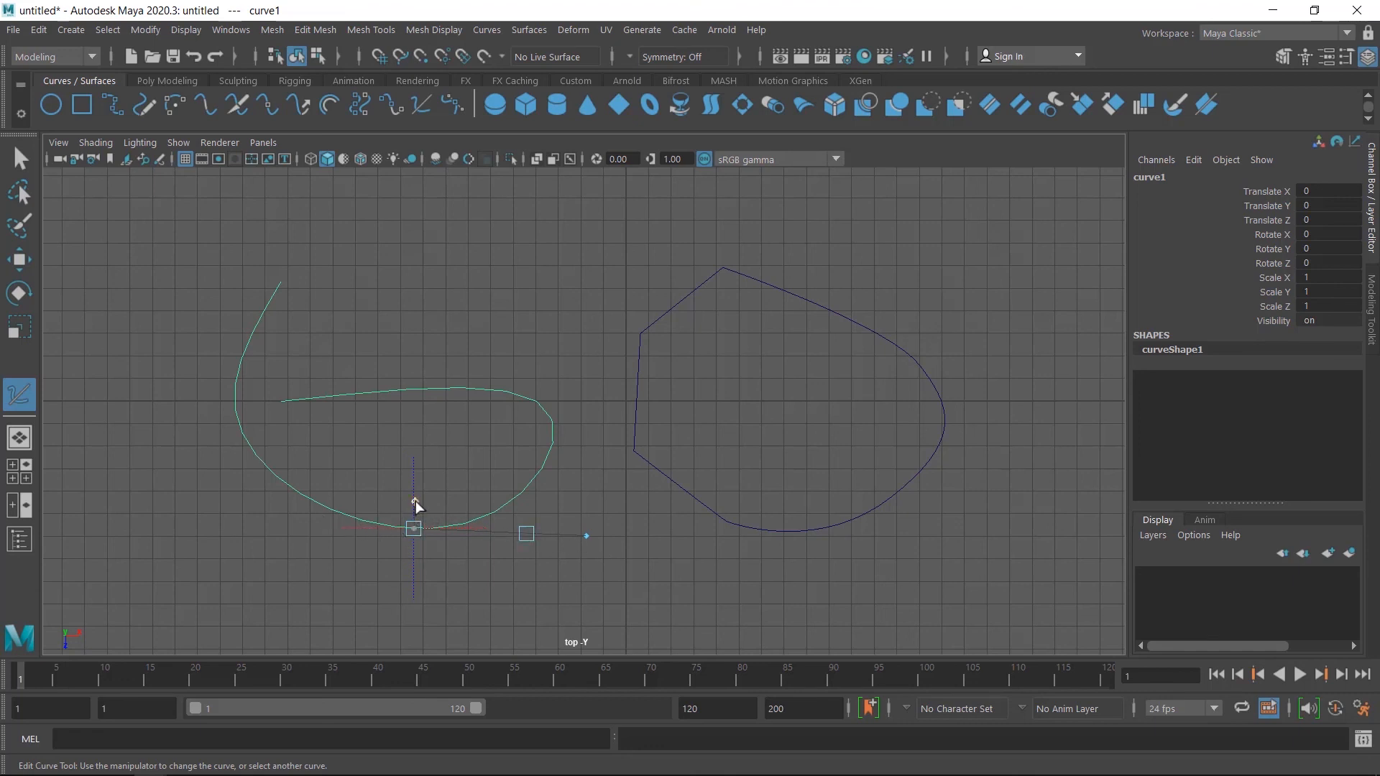
{"action": "left_click_drag", "start_coordinate": [412, 501], "coordinate": [424, 546]}
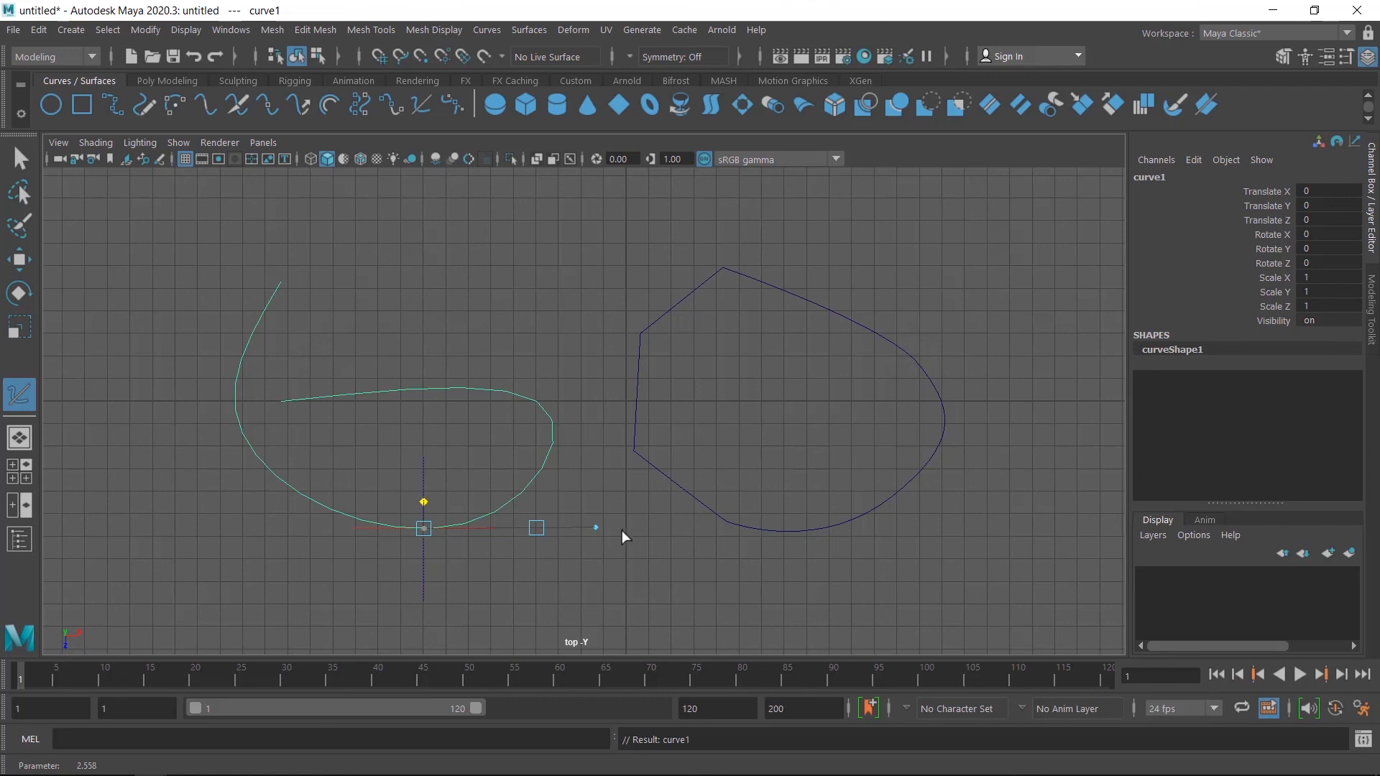
{"action": "left_click_drag", "start_coordinate": [594, 528], "coordinate": [546, 540]}
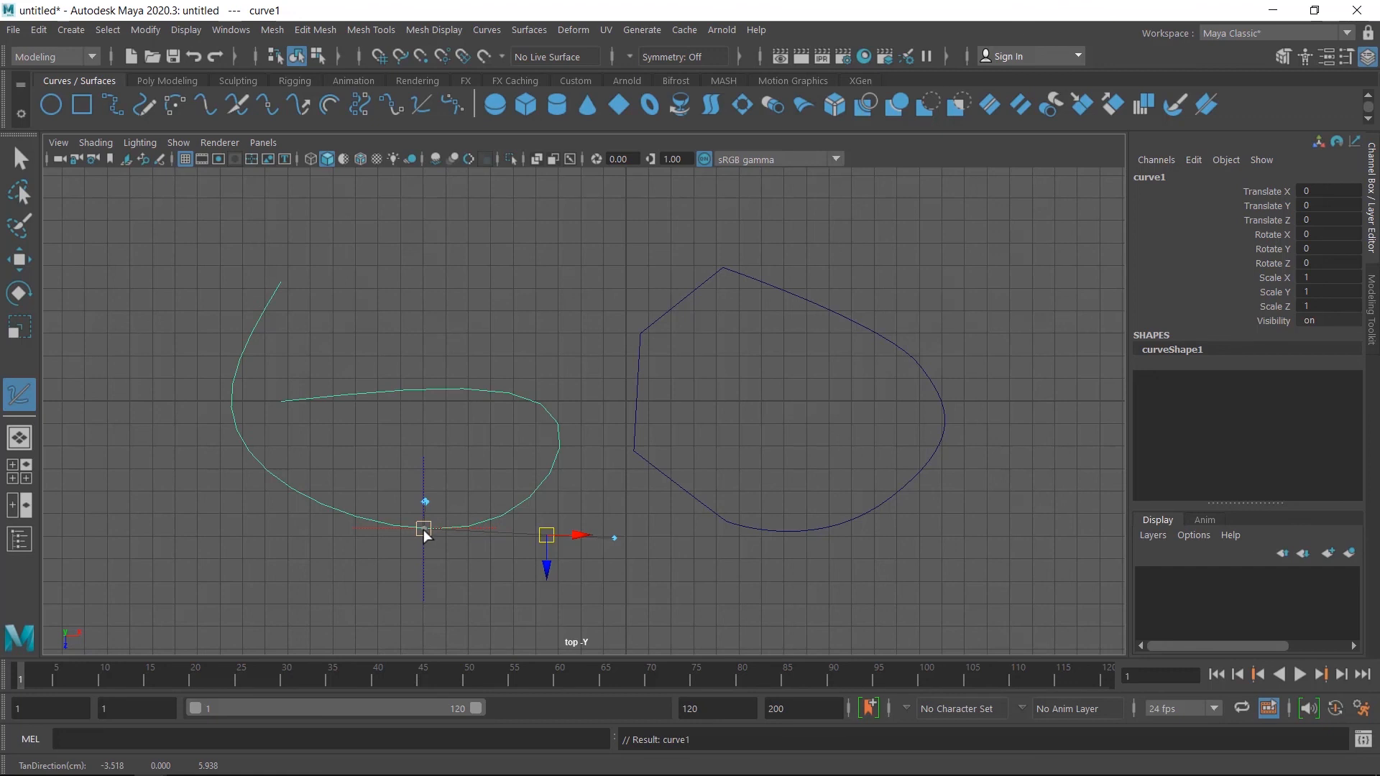
{"action": "left_click_drag", "start_coordinate": [424, 529], "coordinate": [407, 564]}
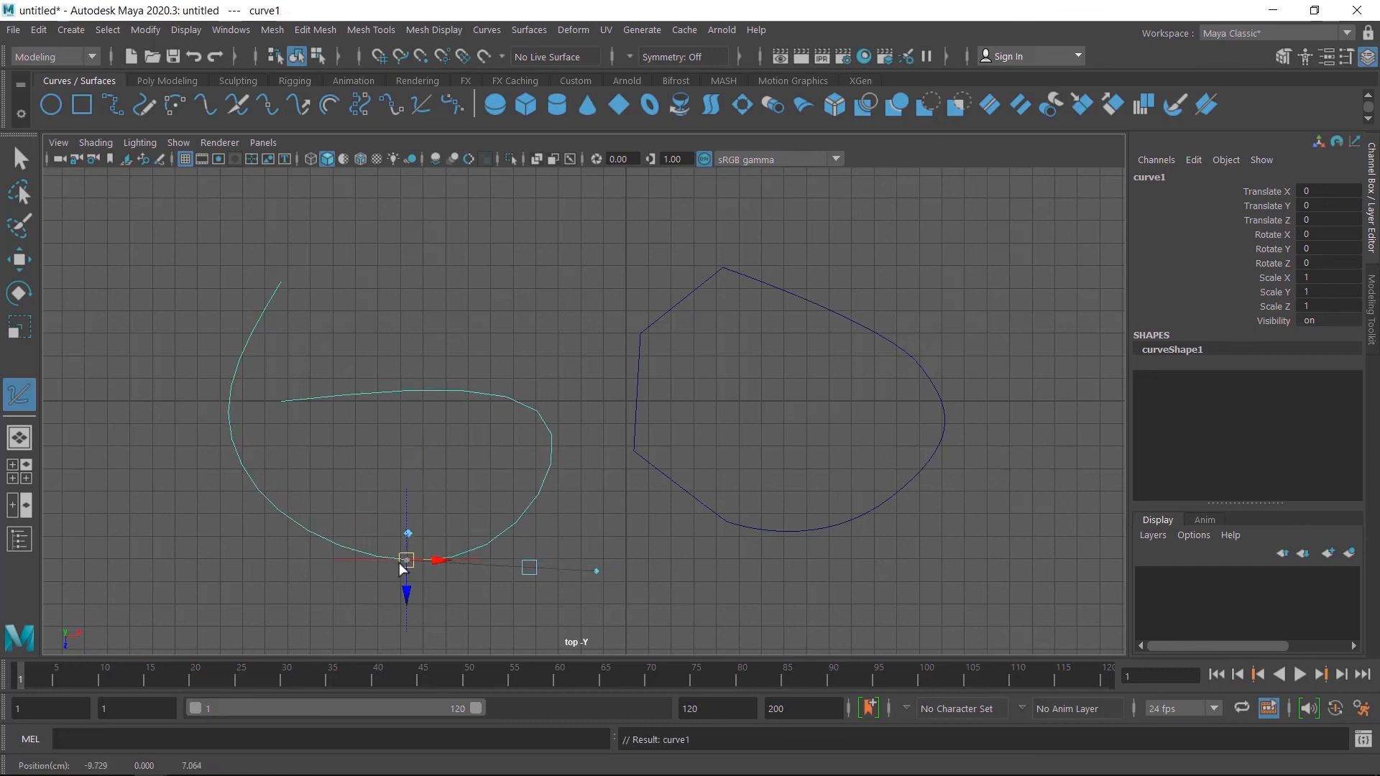
{"action": "left_click_drag", "start_coordinate": [598, 570], "coordinate": [536, 564]}
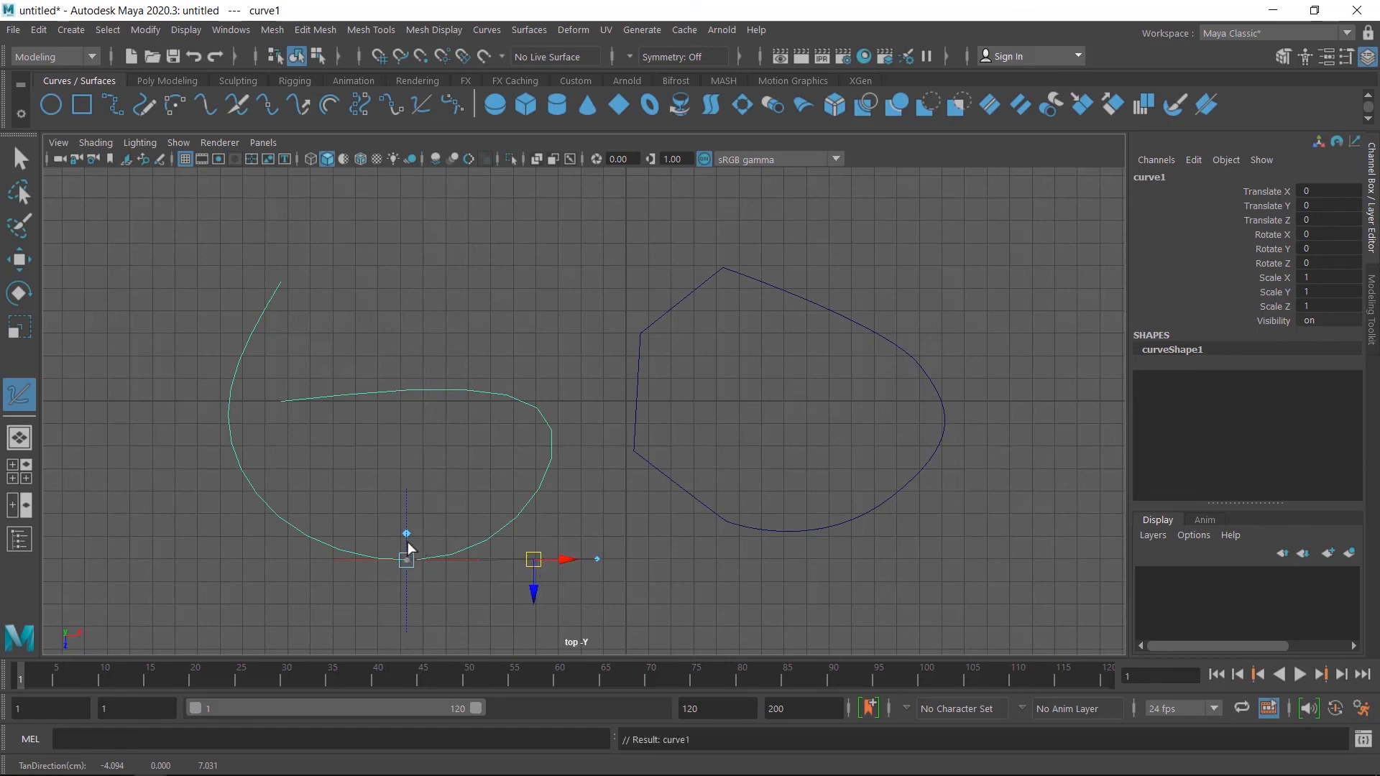
On the EP curve's upper part, tilt the tangent, scale it to about 10.77 cm, and move the point to about X -9.09, Z -1.46.
{"action": "left_click_drag", "start_coordinate": [407, 536], "coordinate": [417, 393]}
{"action": "left_click_drag", "start_coordinate": [290, 397], "coordinate": [315, 373]}
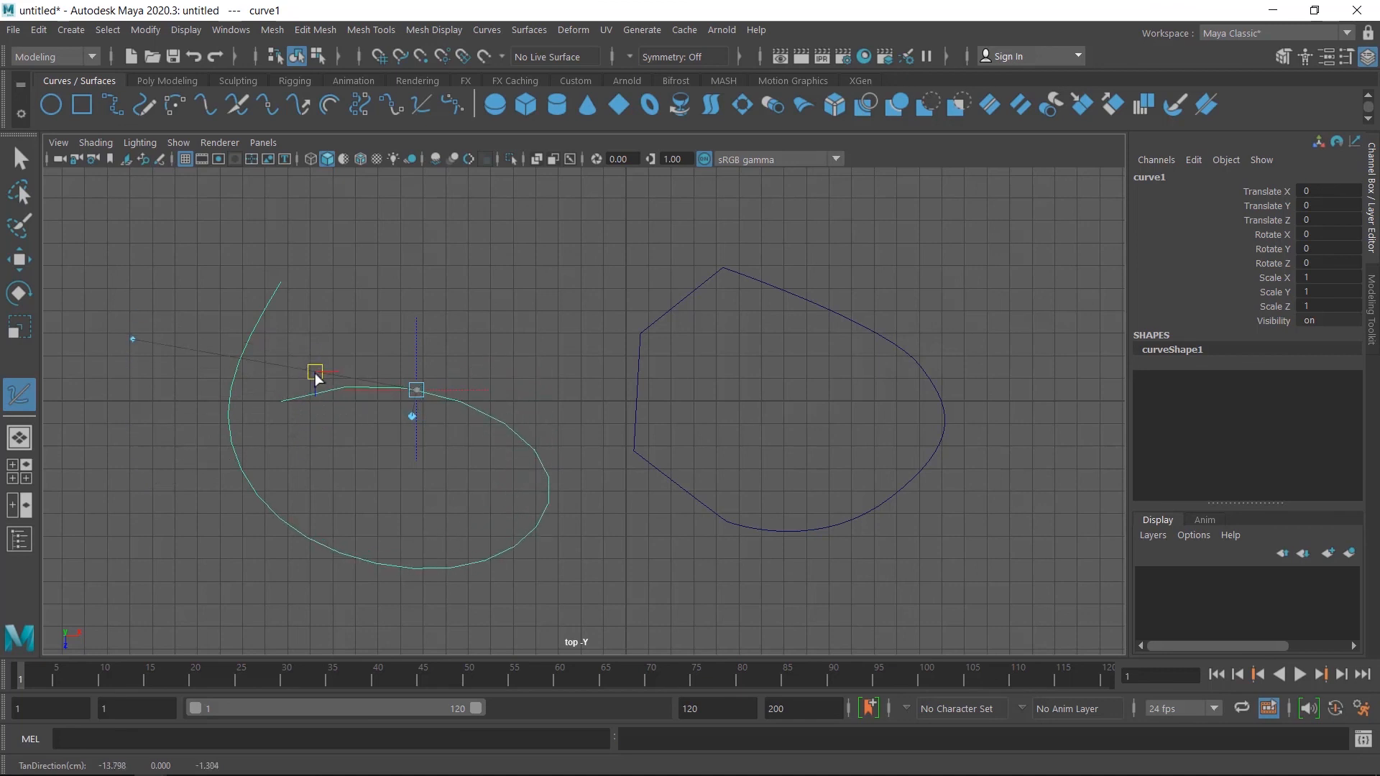
{"action": "left_click_drag", "start_coordinate": [131, 339], "coordinate": [179, 376]}
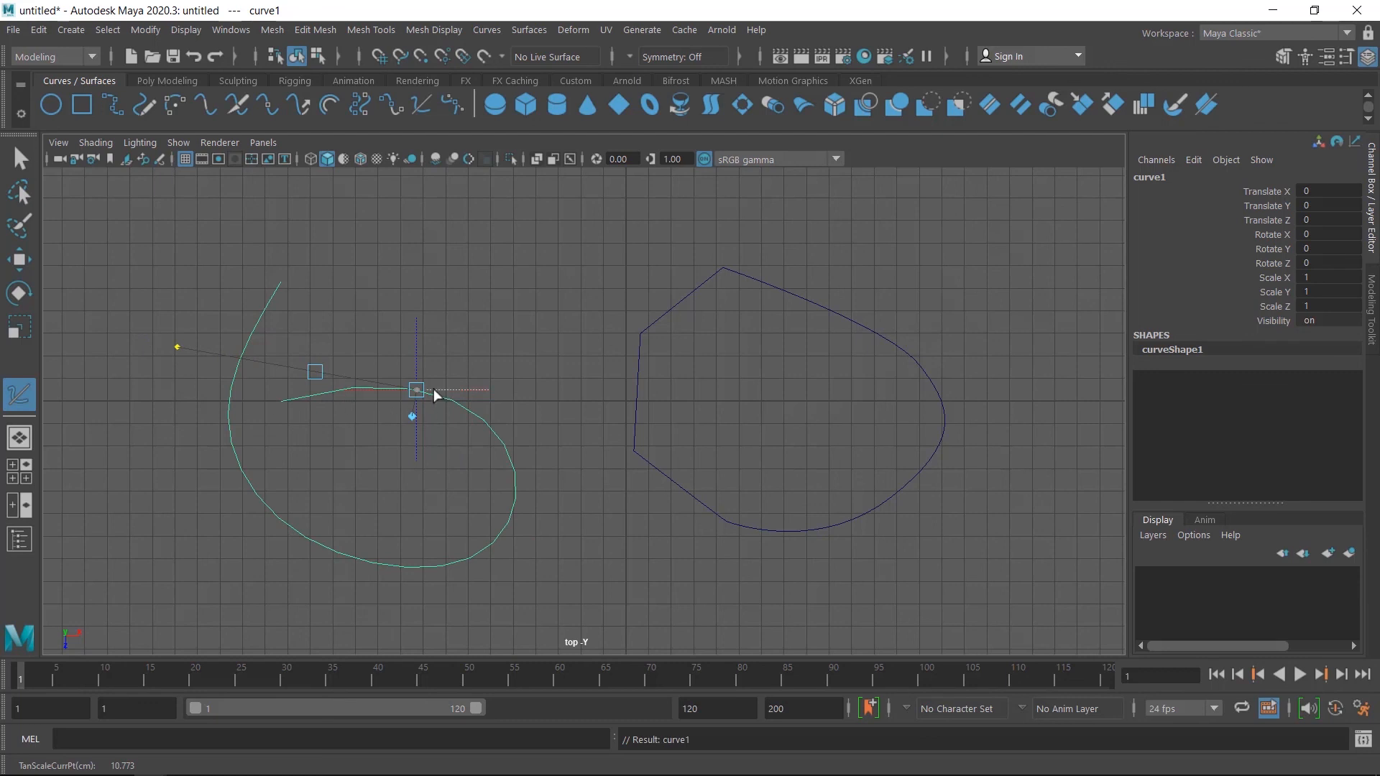
{"action": "mouse_move", "coordinate": [419, 387]}
{"action": "left_mouse_down"}
{"action": "mouse_move", "coordinate": [447, 349]}
{"action": "mouse_move", "coordinate": [420, 375]}
{"action": "left_mouse_up"}
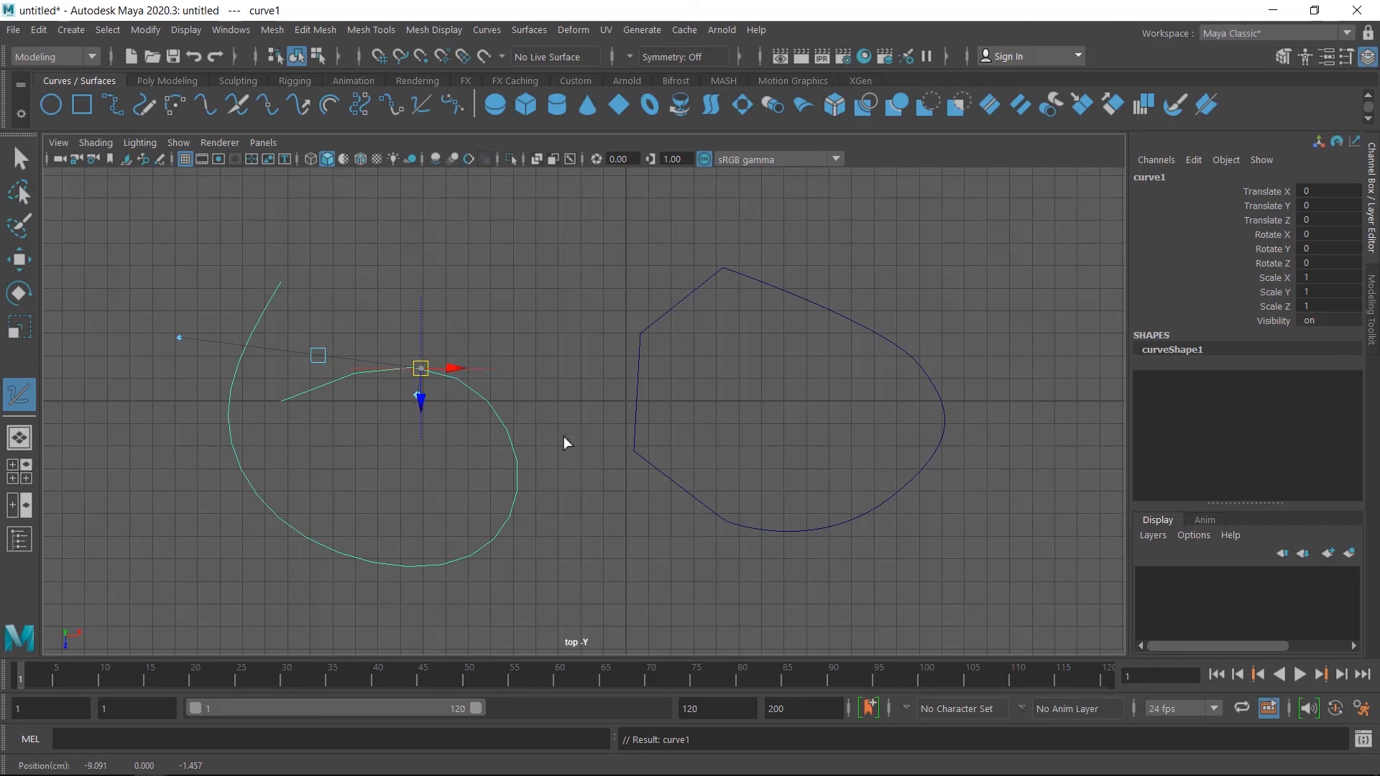